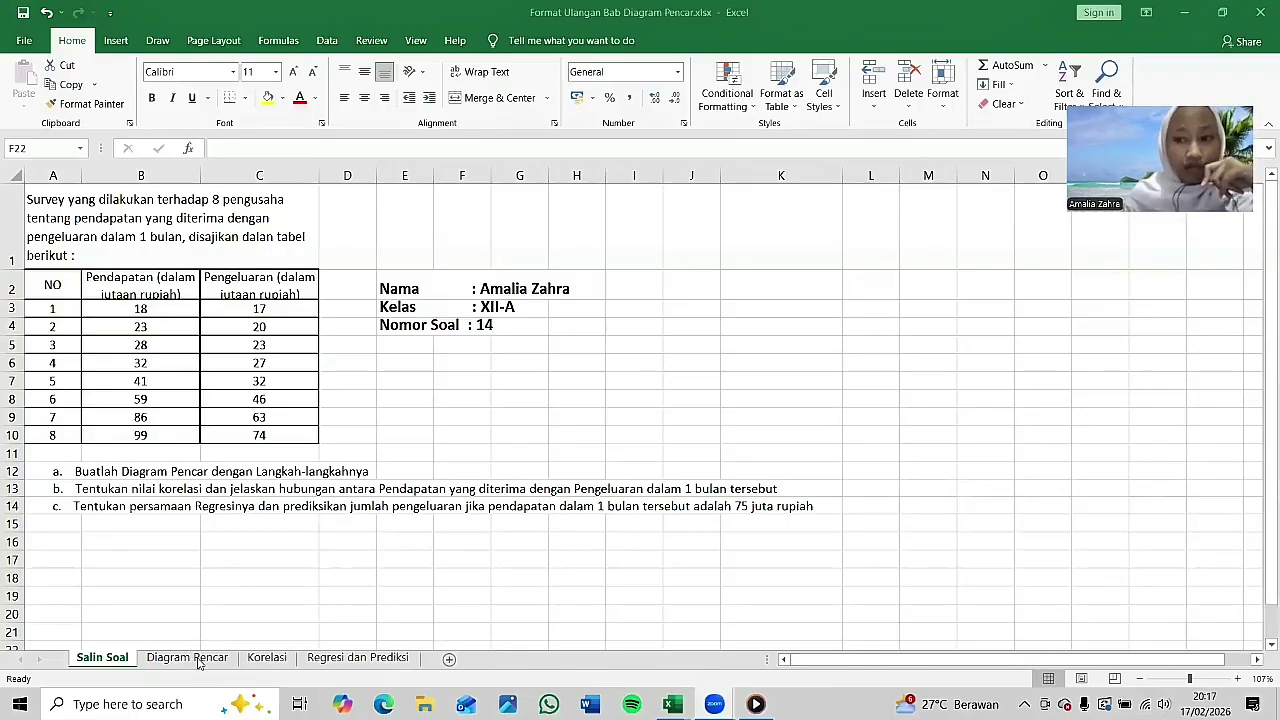
Step: Compare the survey data on the Salin Soal sheet with the X and Y columns of the Diagram Pencar answer table
click(199, 664)
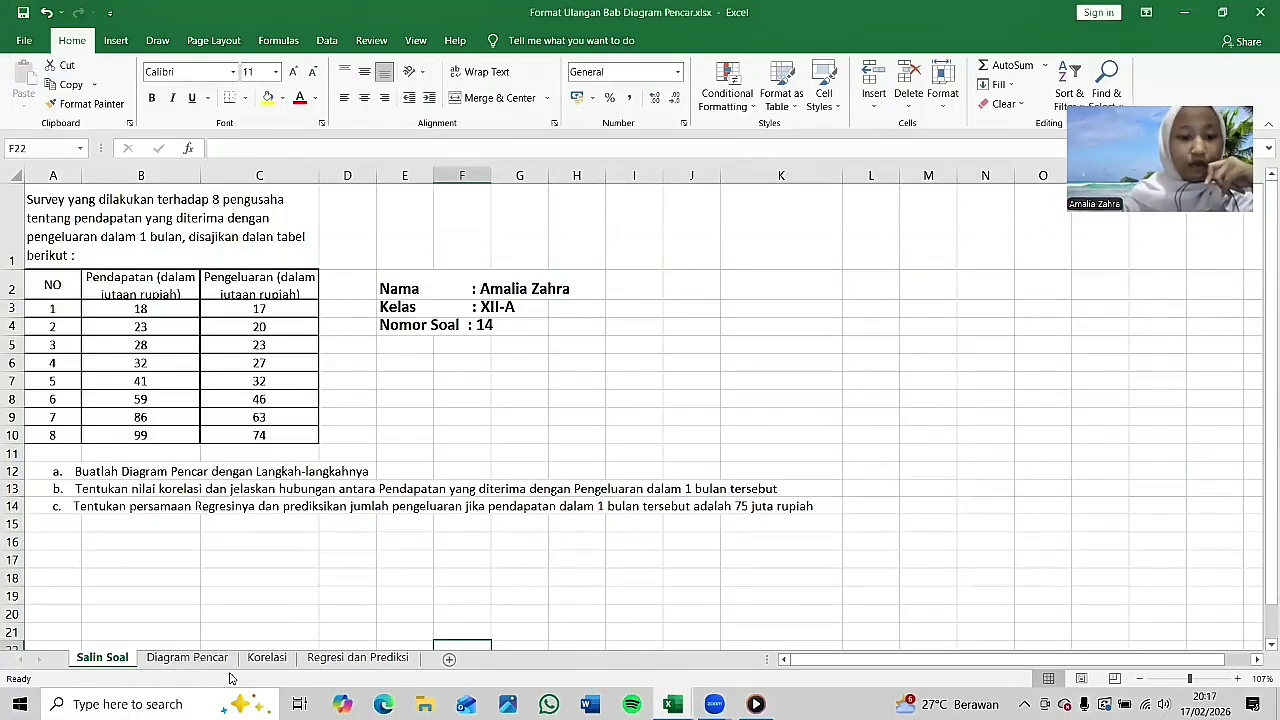
click(197, 659)
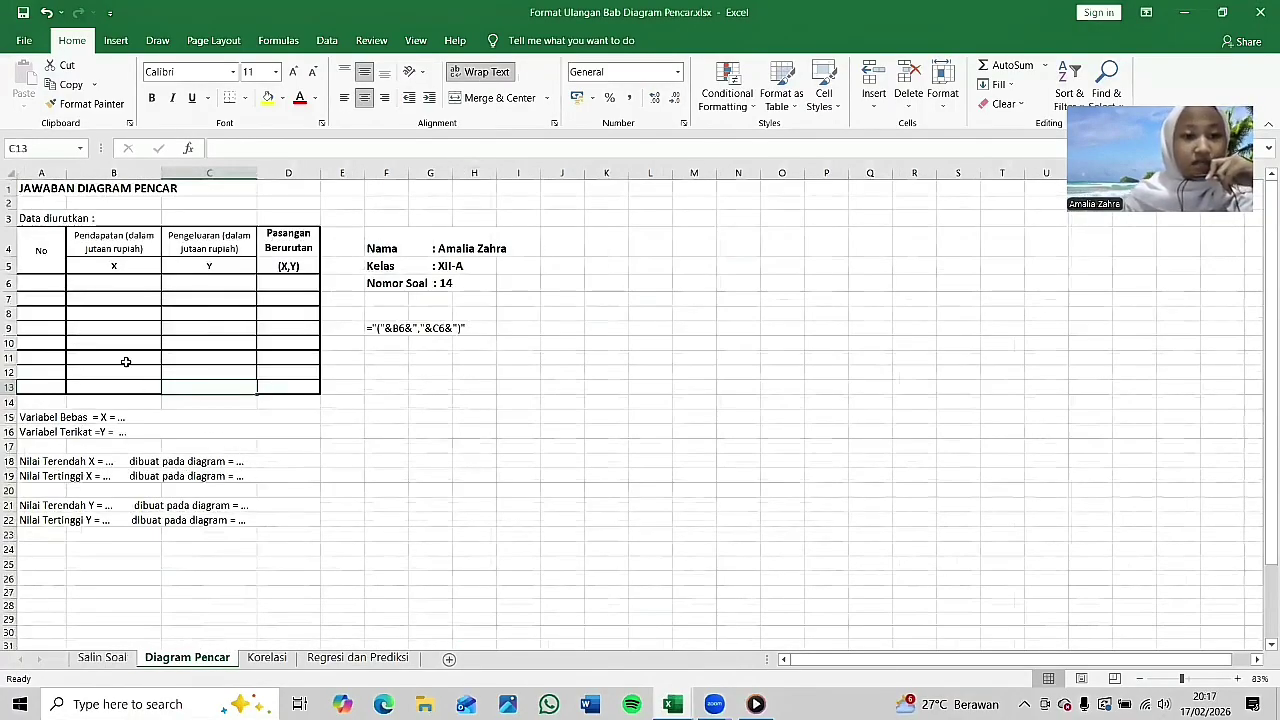
click(102, 657)
click(186, 658)
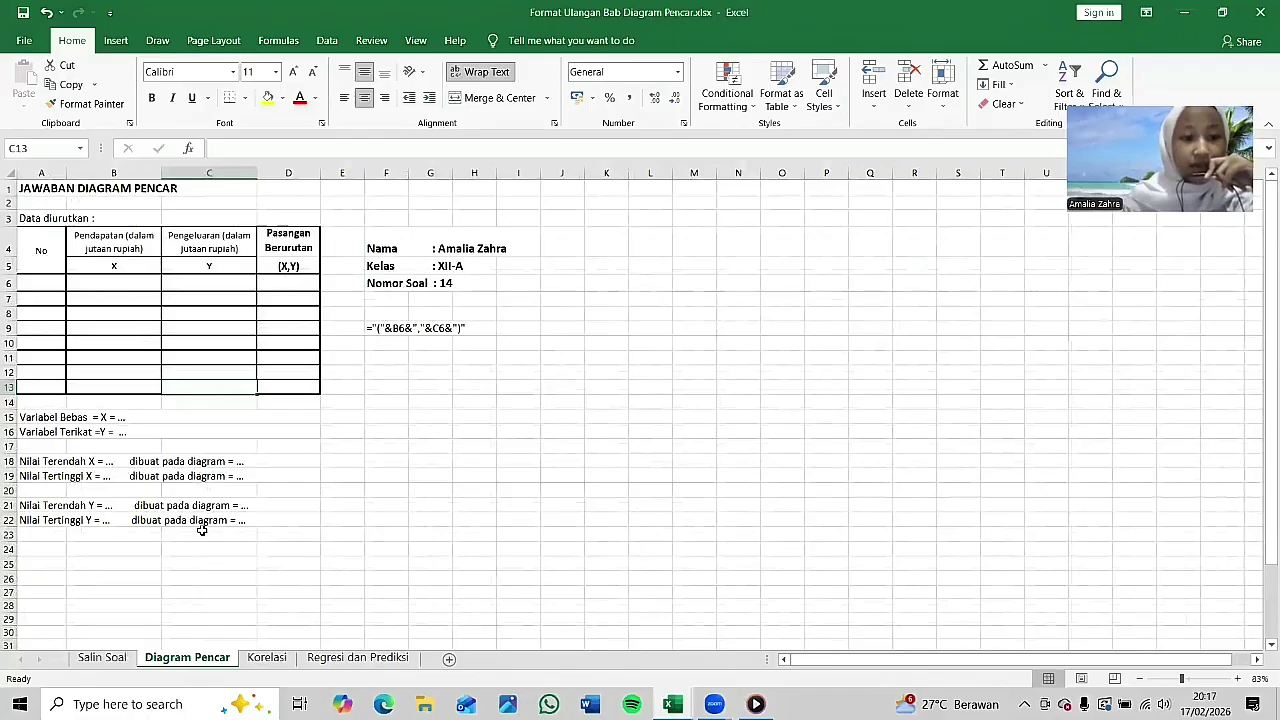
click(104, 657)
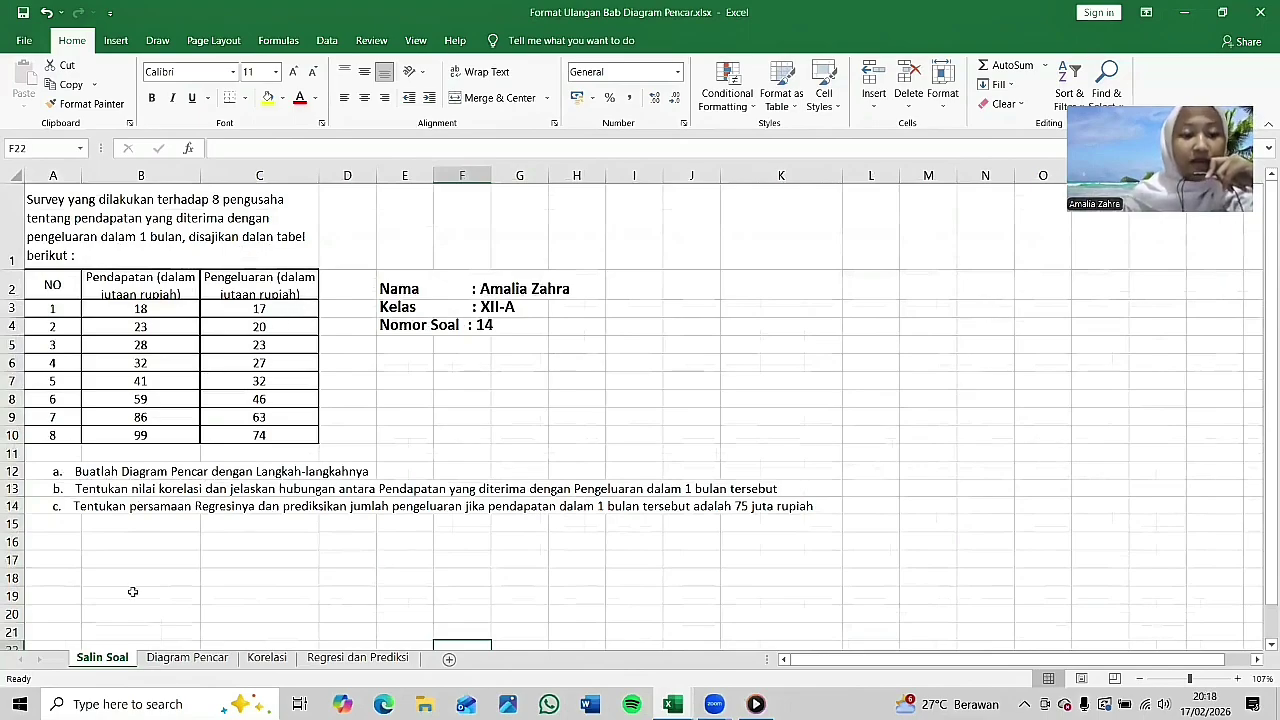
key(ctrl+Page_Down)
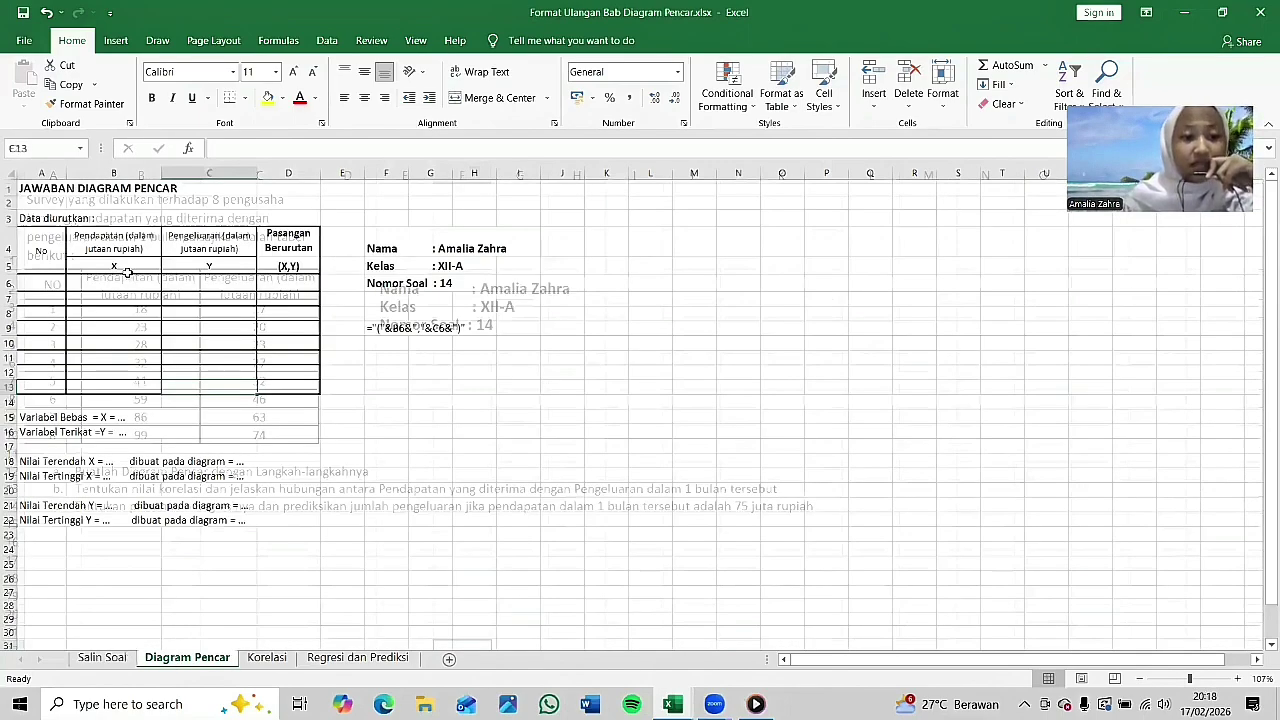
click(128, 270)
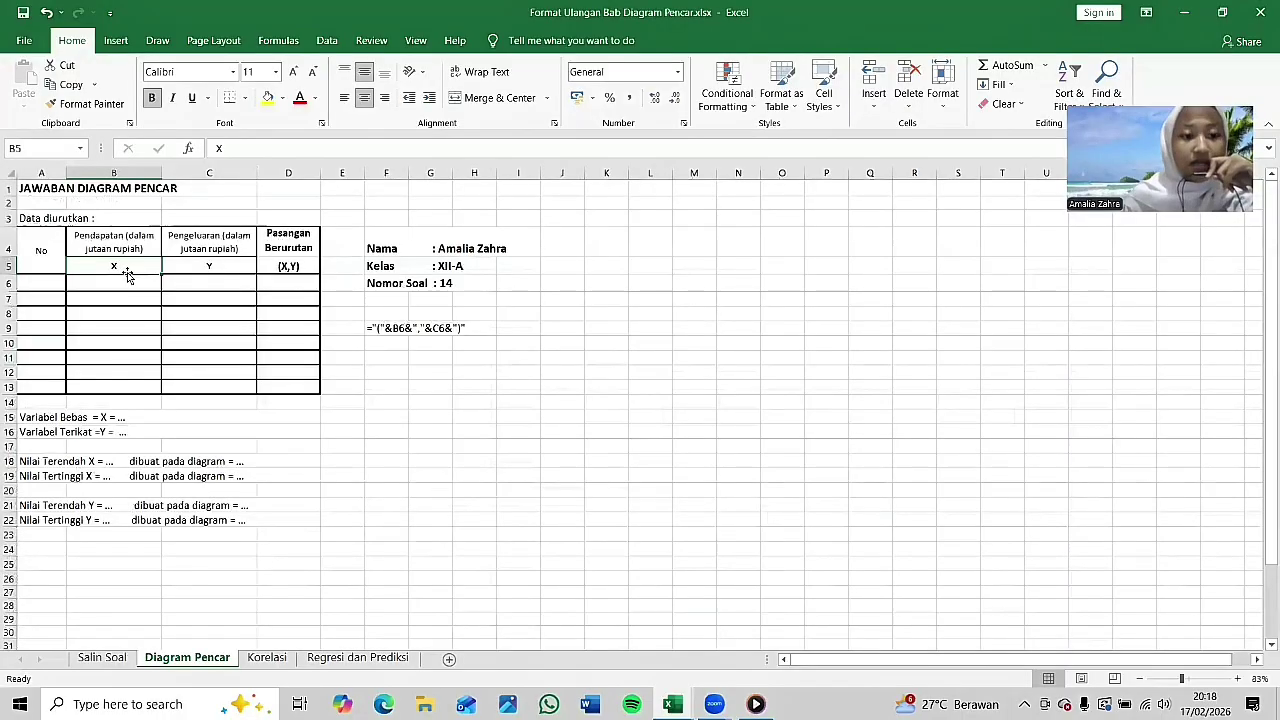
click(186, 270)
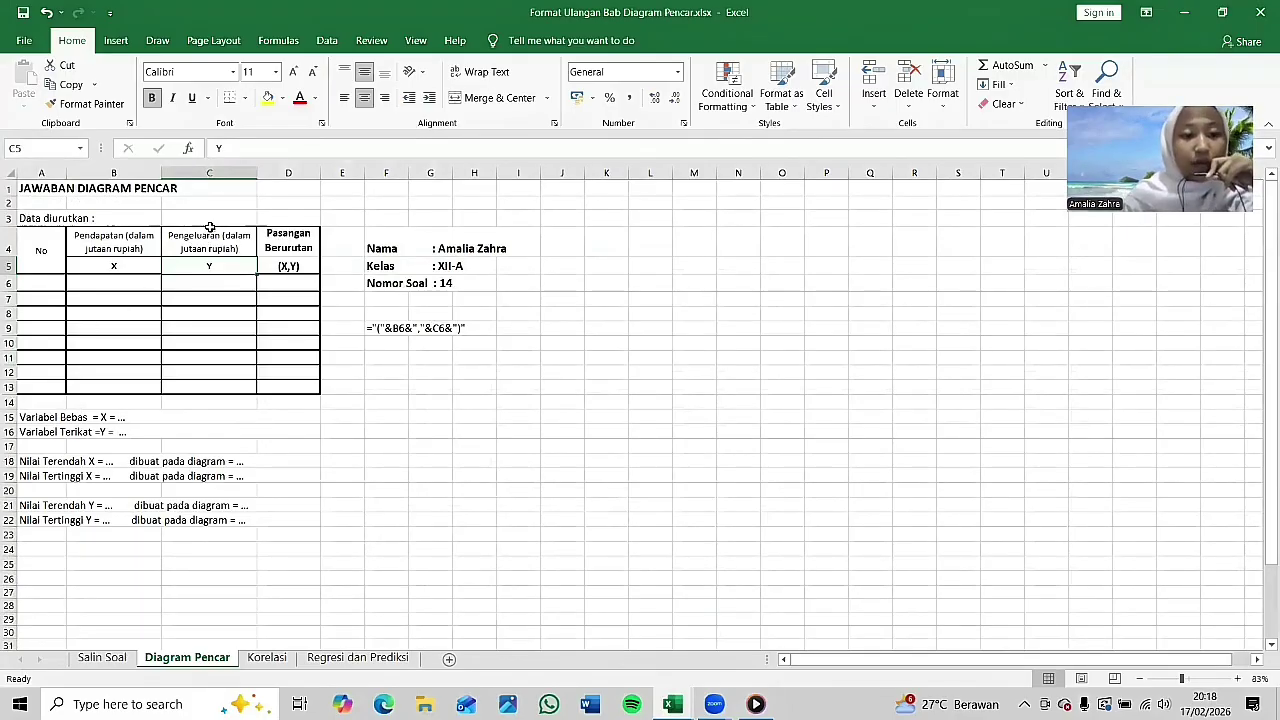
click(113, 270)
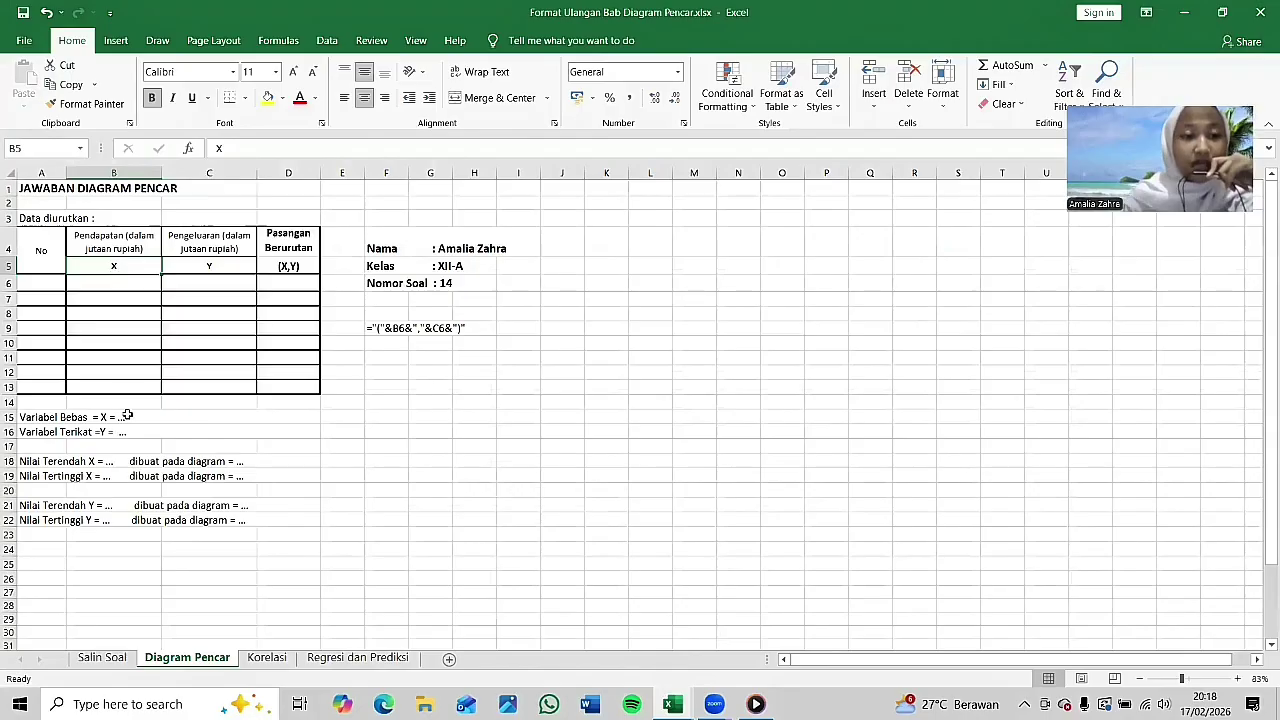
Step: Copy the survey data A3:C10 from the Salin Soal sheet into the Diagram Pencar table starting at A6
click(121, 659)
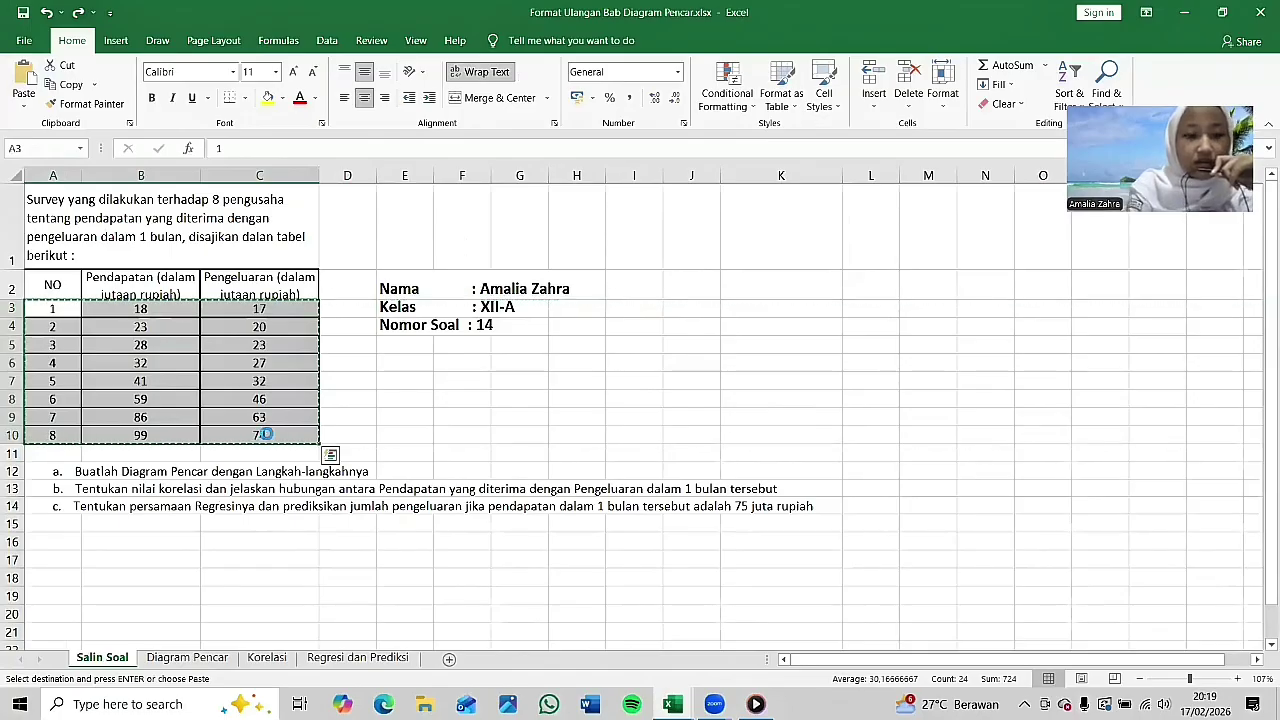
click(188, 658)
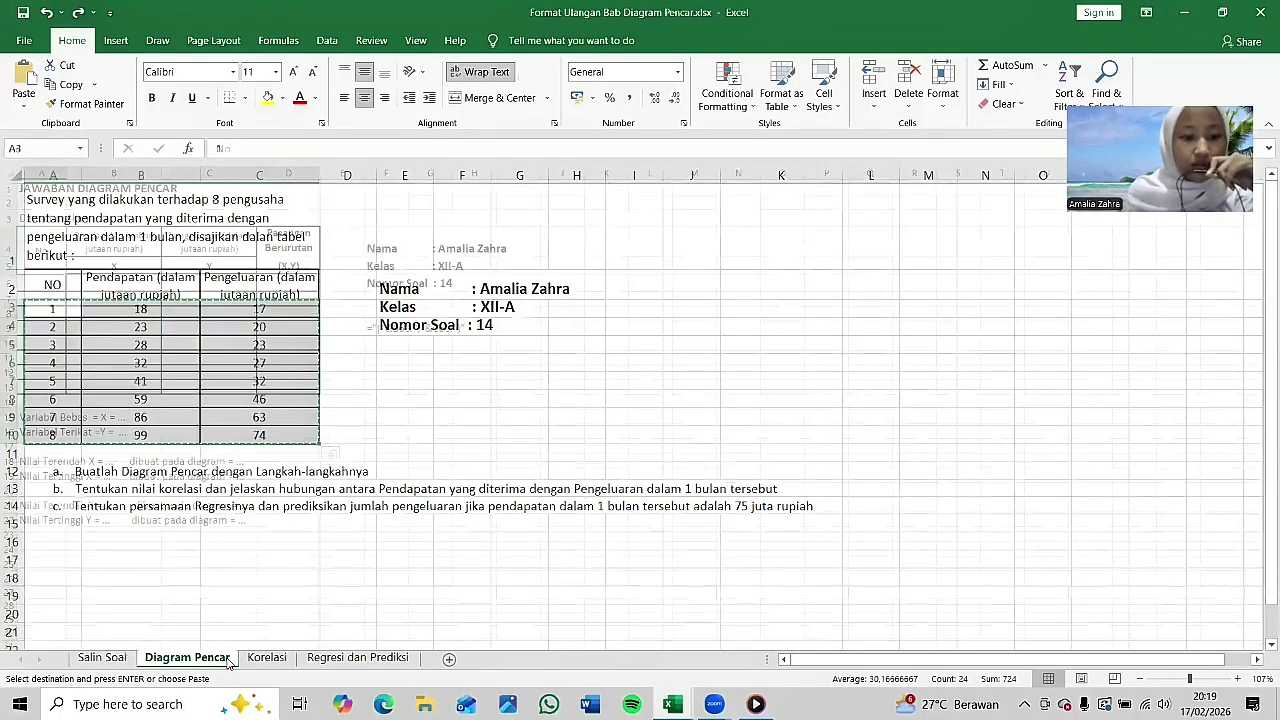
click(42, 290)
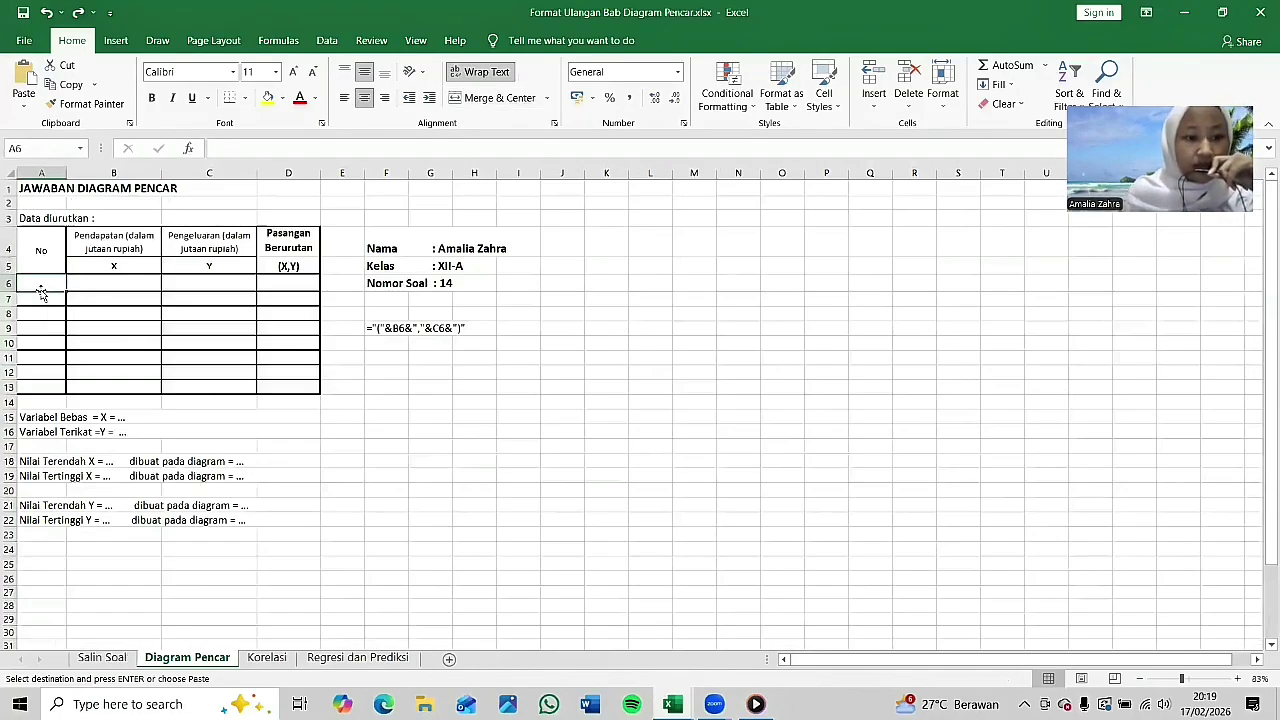
key(ctrl+v)
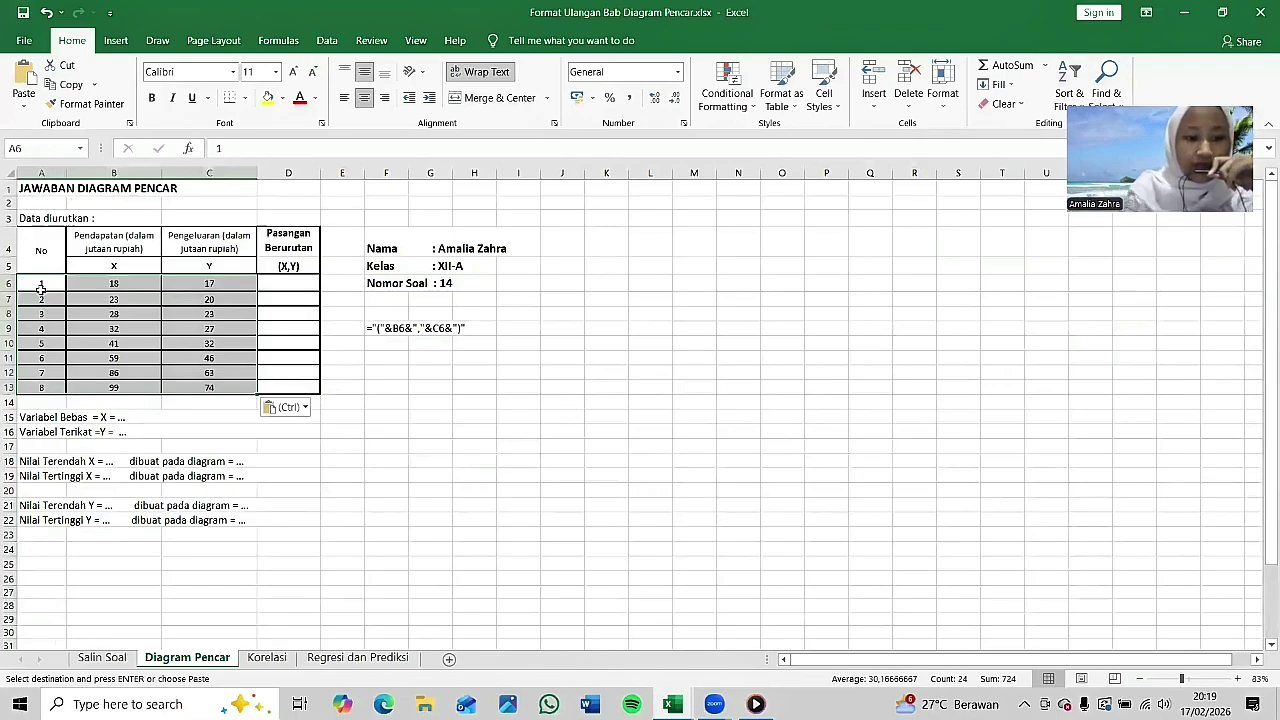
click(316, 463)
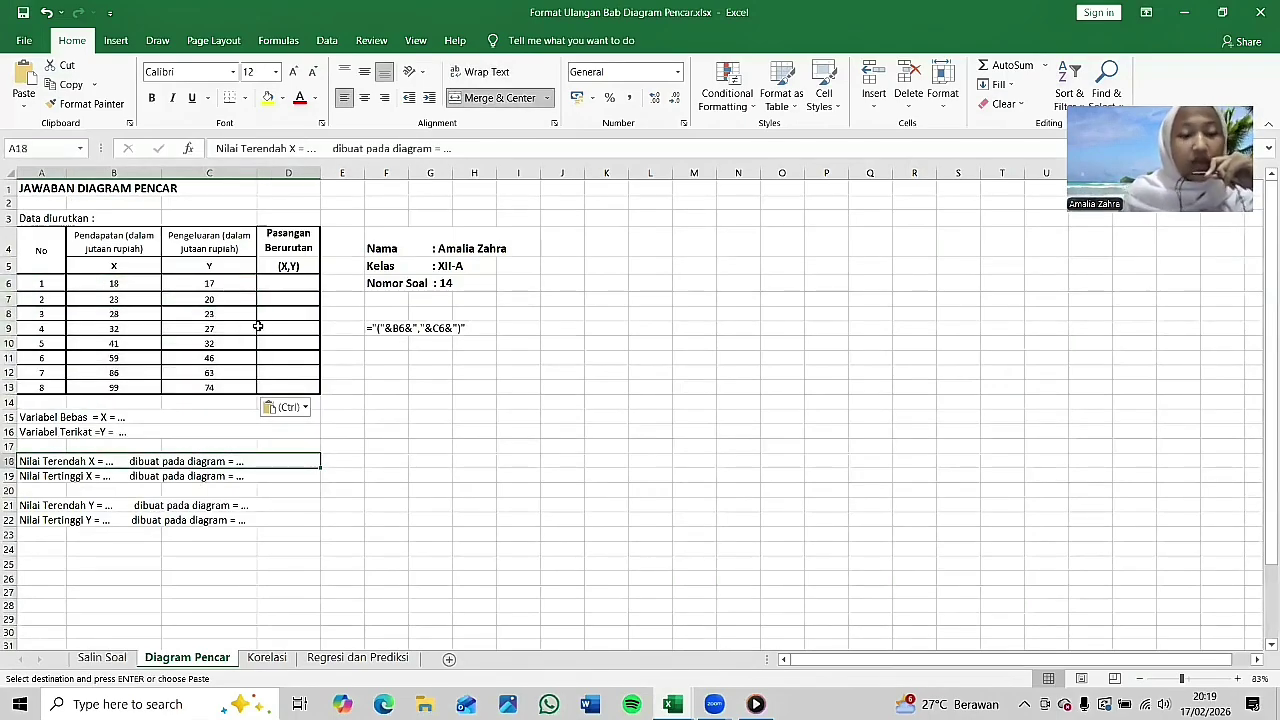
click(101, 283)
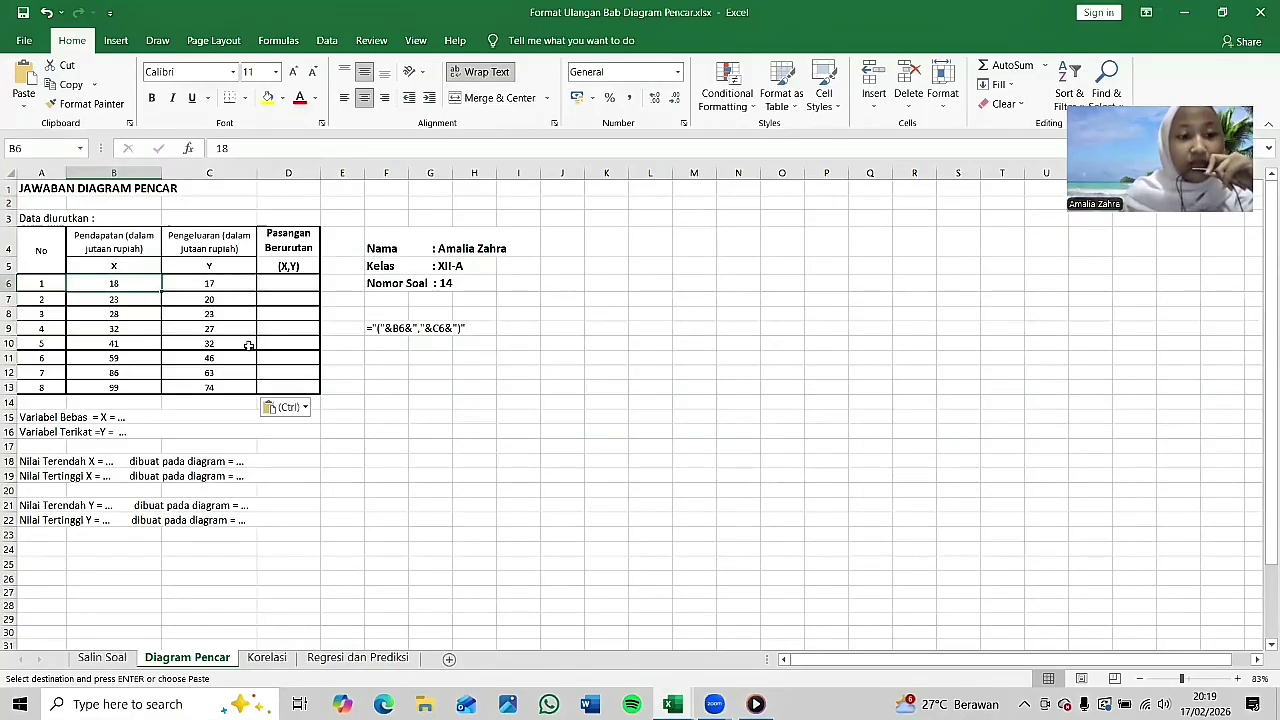
click(264, 447)
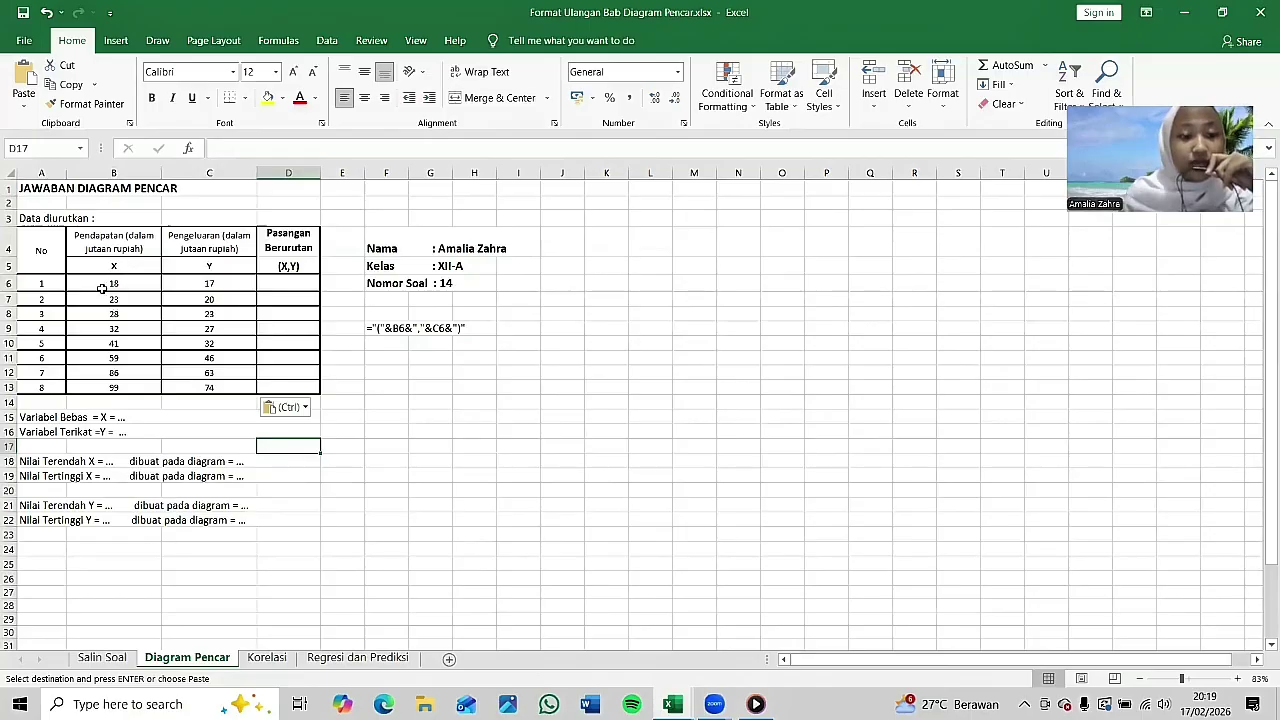
key(Escape)
Step: Copy the sample formula text from F9 into D6 and make it a working formula, ="("&B6&","&C6&")", without the leading apostrophe
click(302, 252)
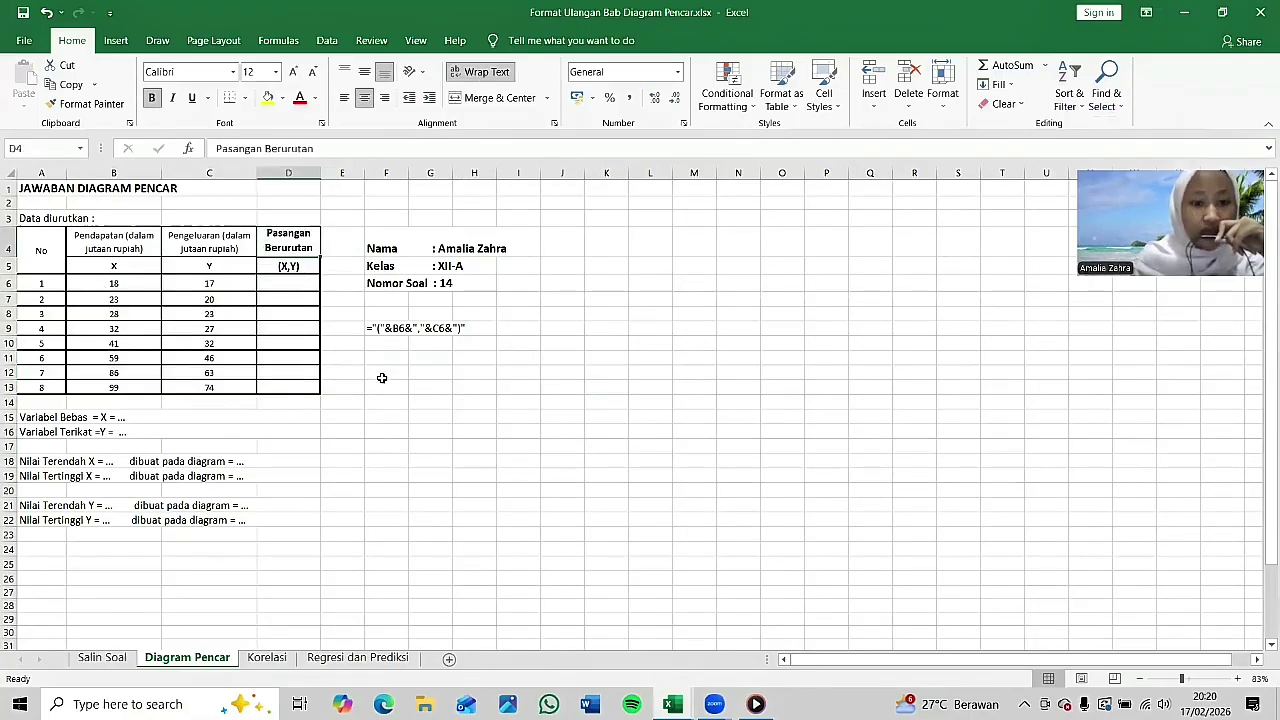
click(363, 329)
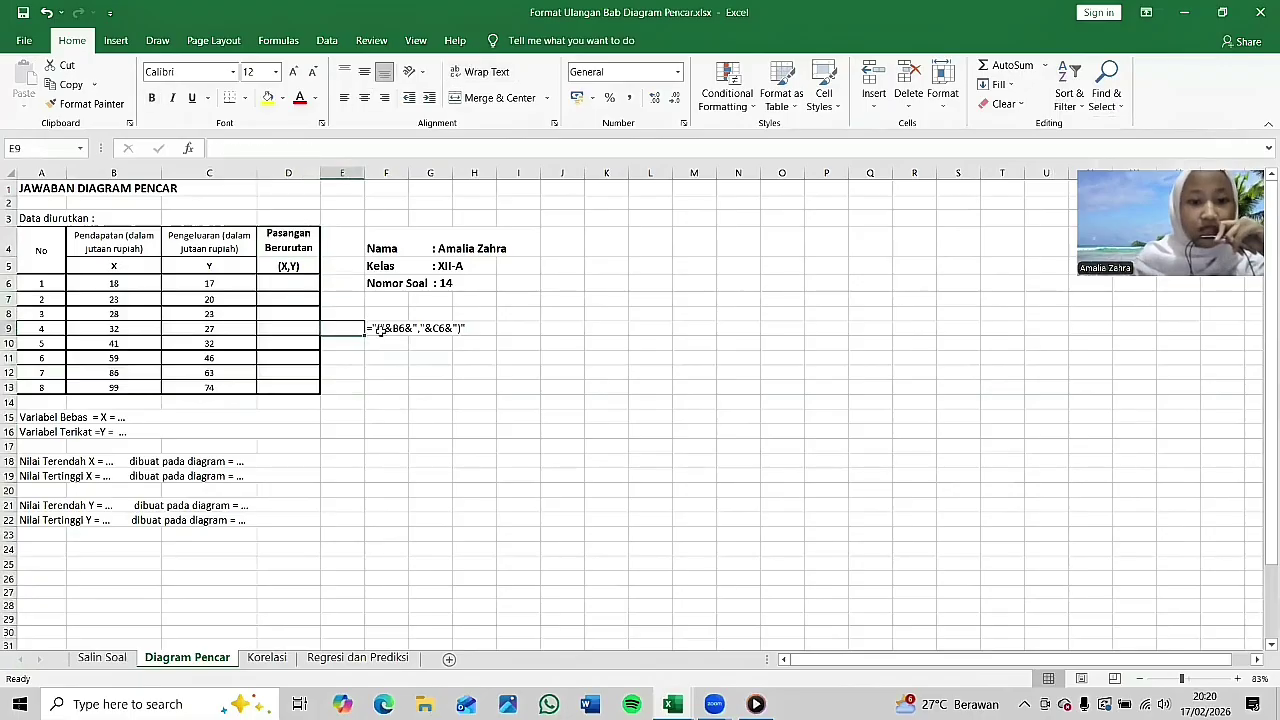
click(380, 330)
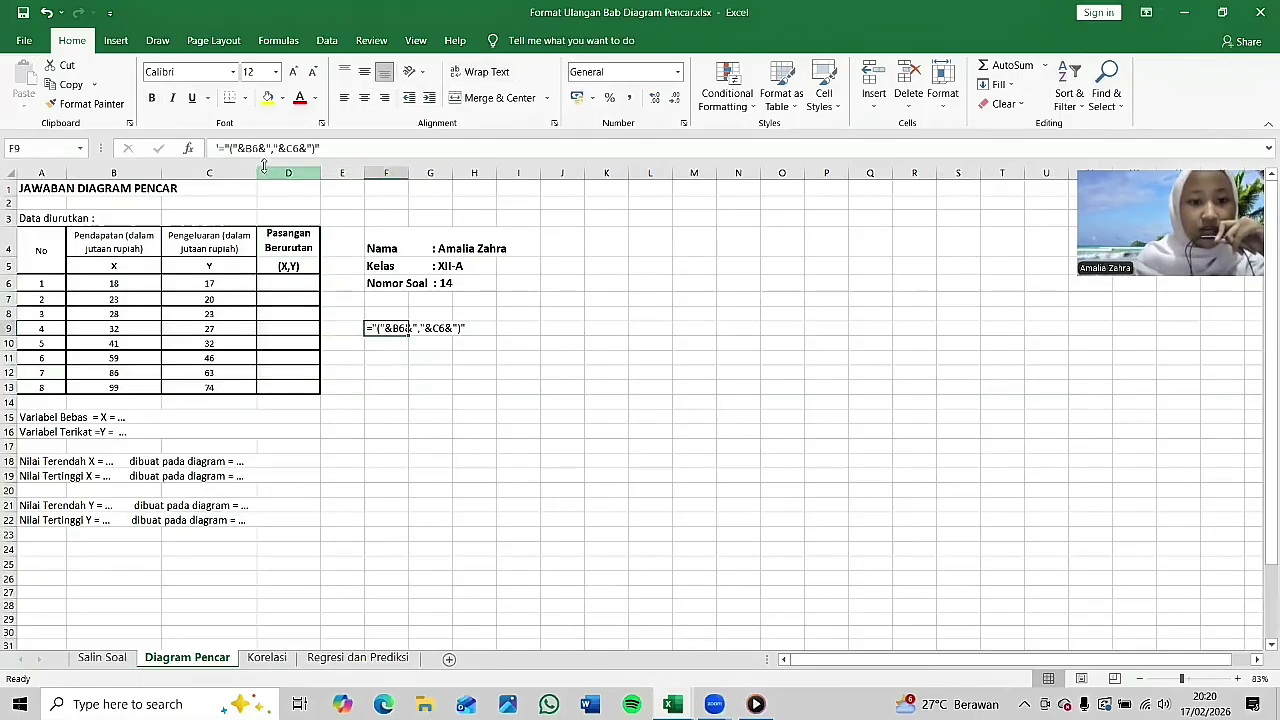
drag(218, 147, 318, 147)
click(294, 290)
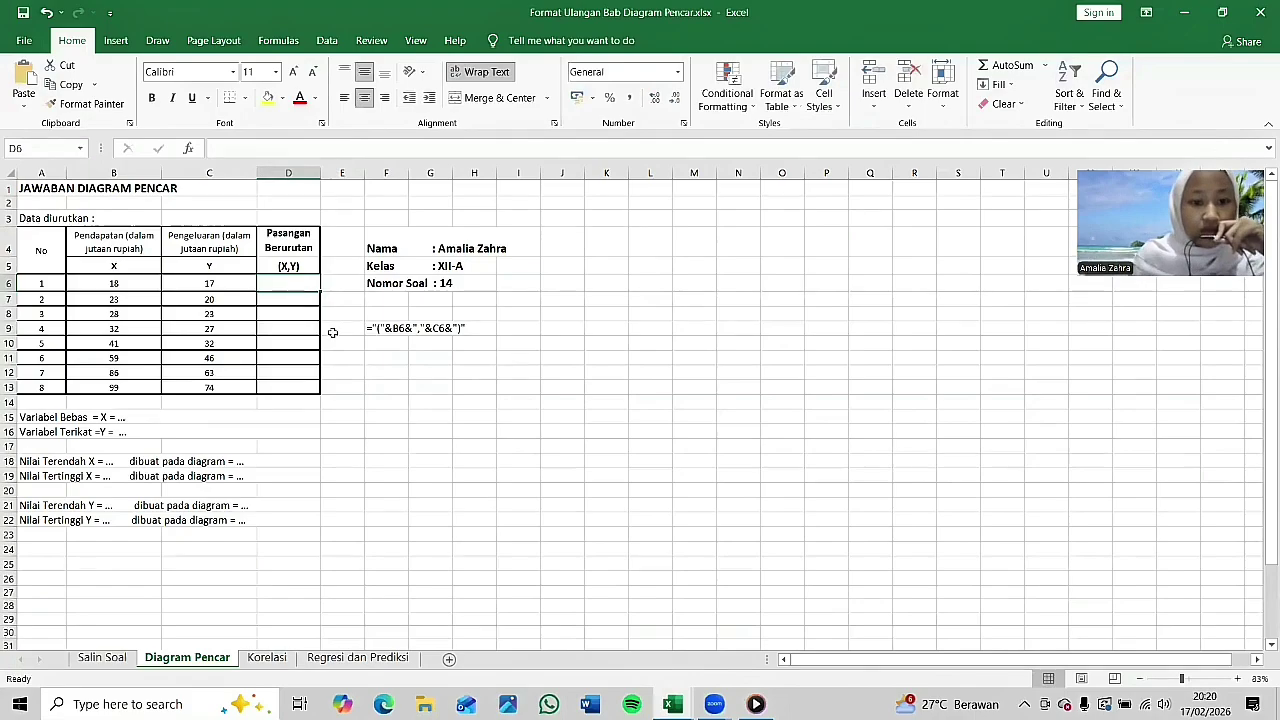
click(266, 150)
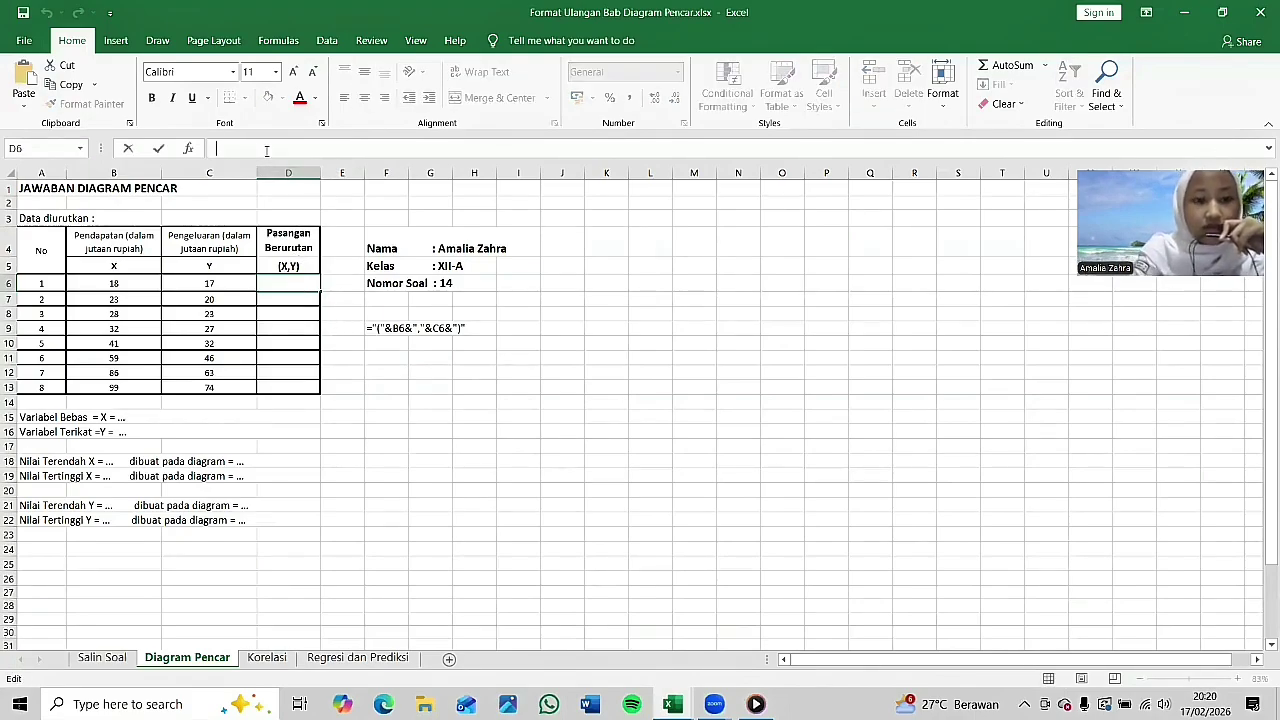
text('="("&B6&","&C6&")")
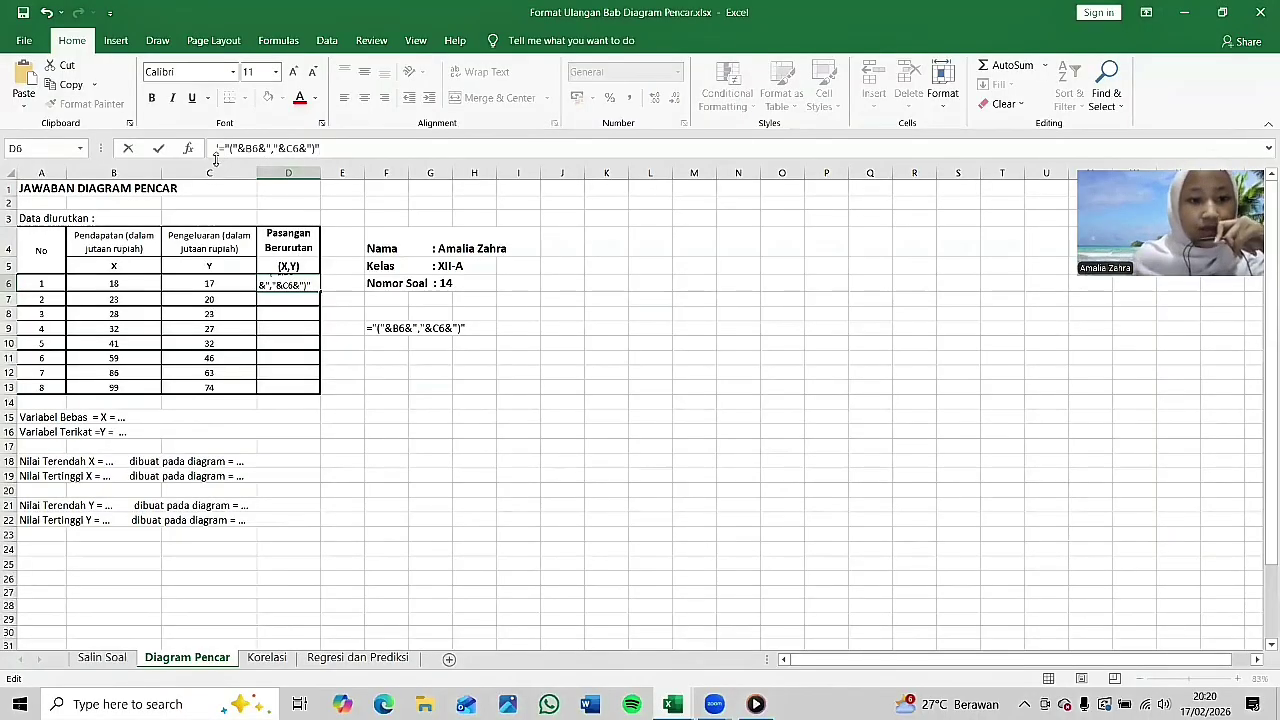
click(219, 150)
key(Delete)
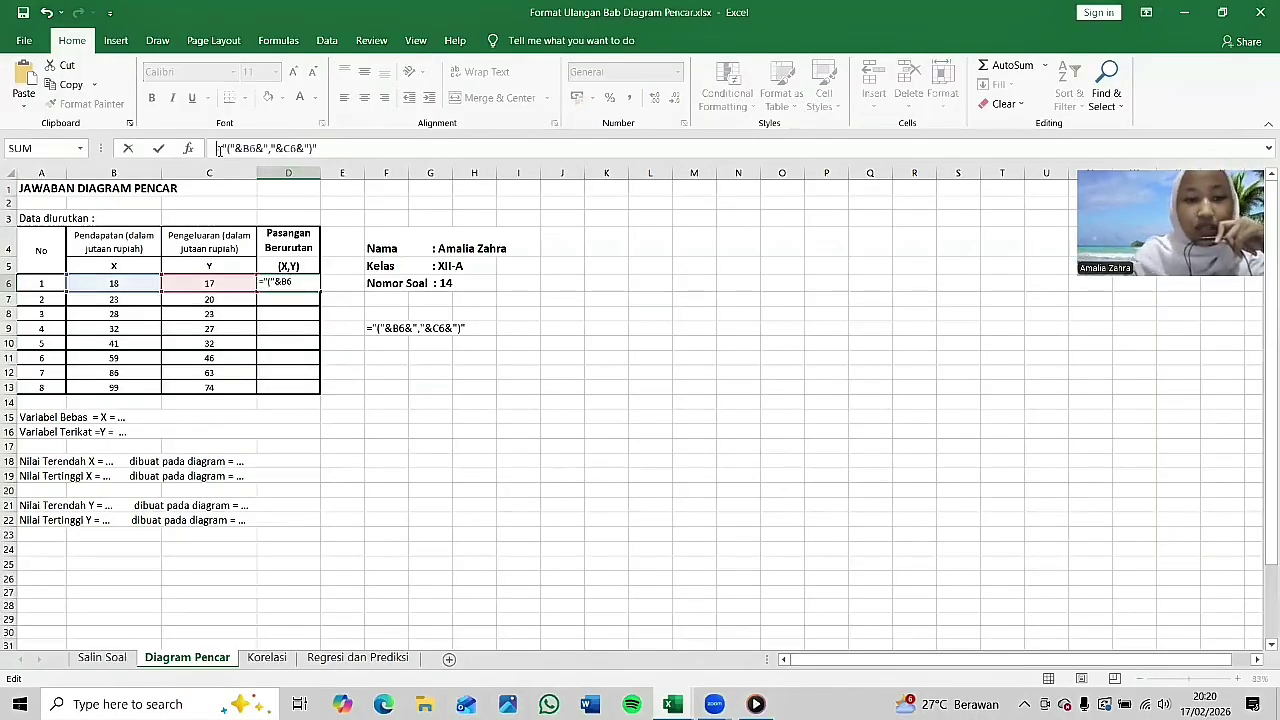
click(346, 147)
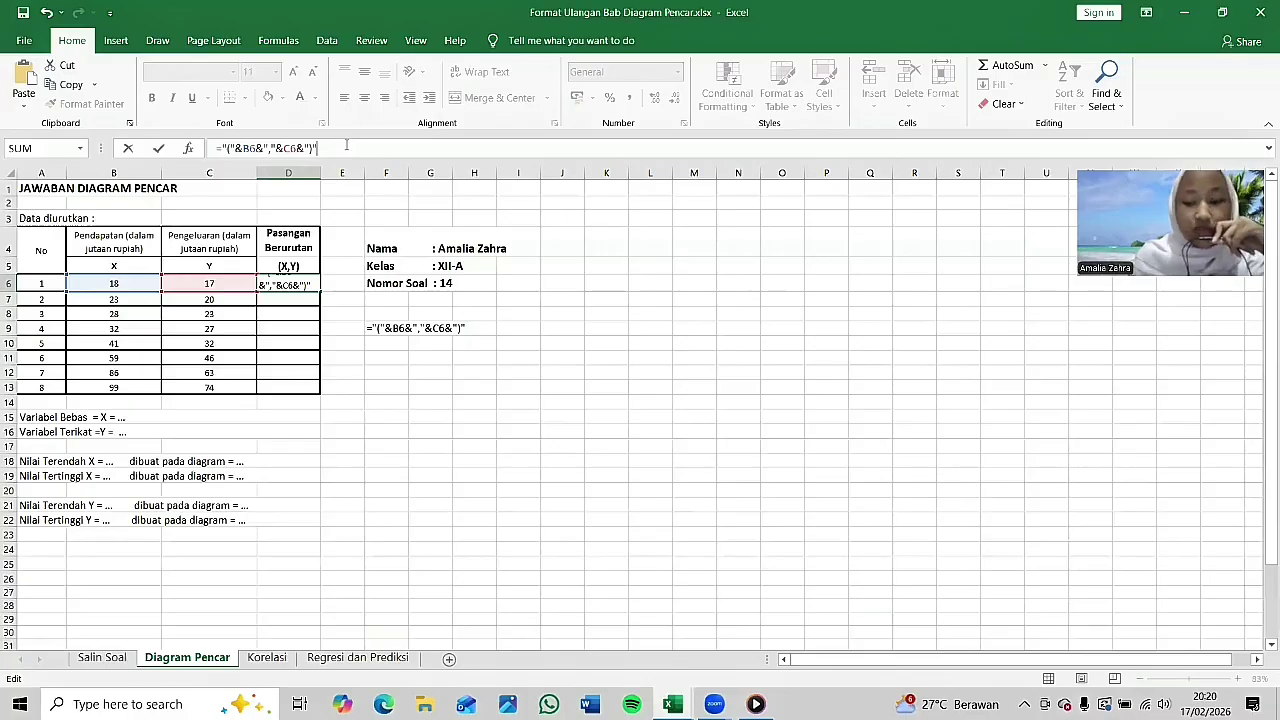
key(Return)
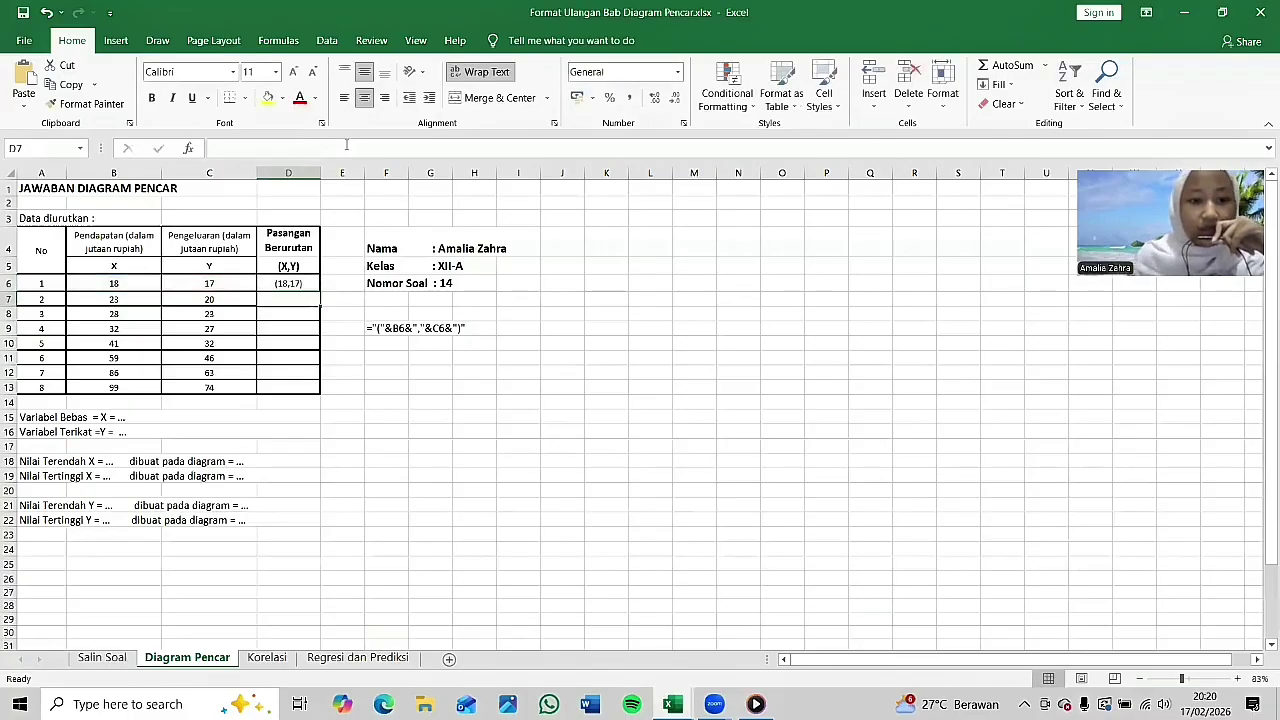
Step: Fill the ordered-pair formula from D6 down through D13
click(114, 284)
ctrl+click(210, 287)
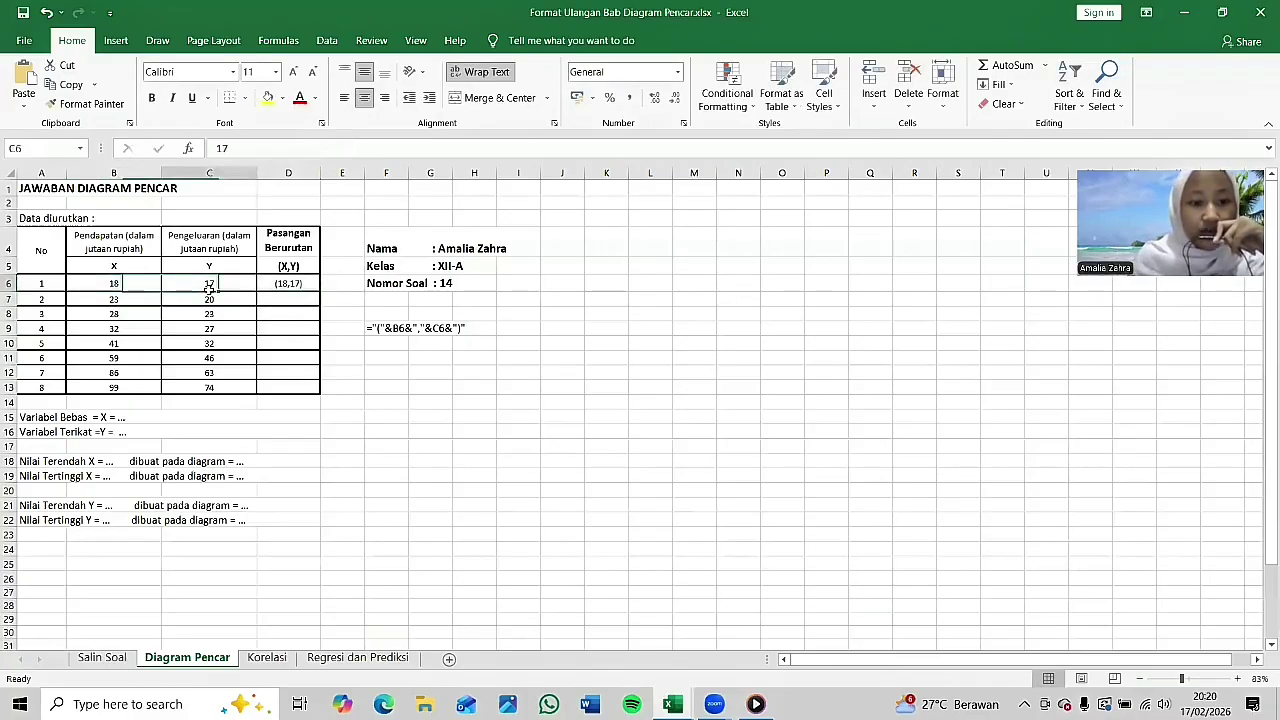
click(297, 285)
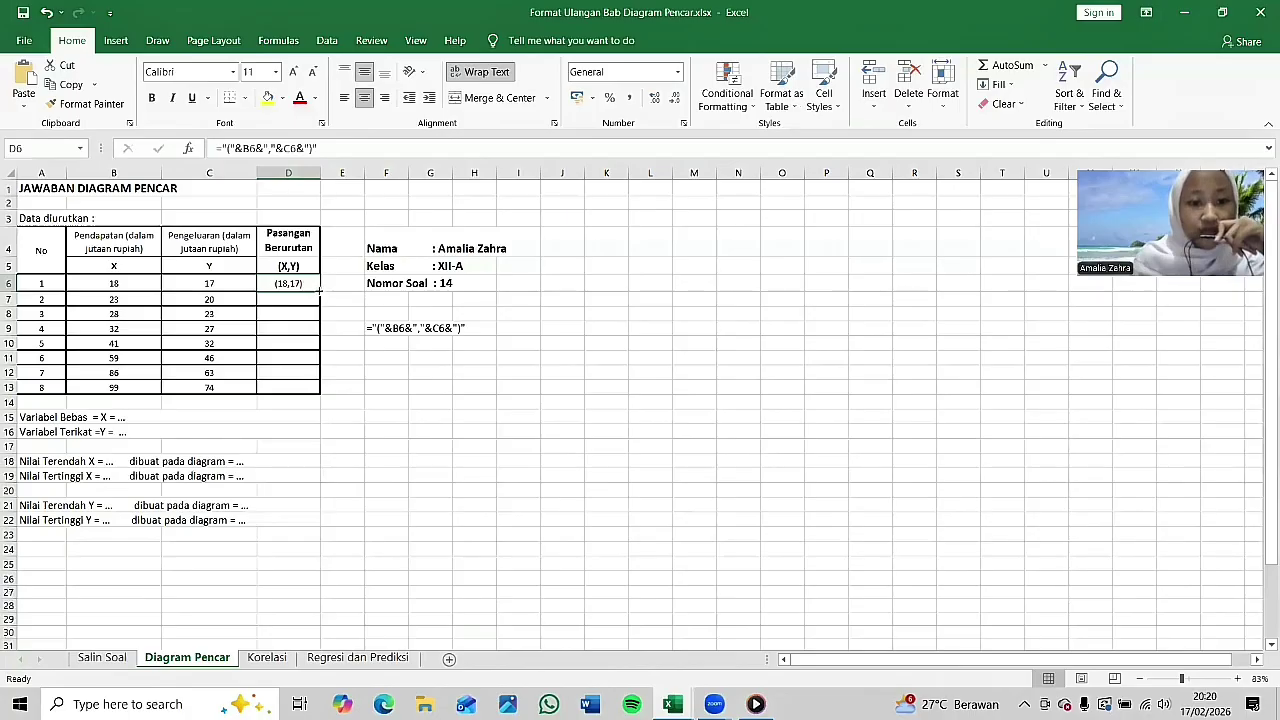
drag(321, 290, 318, 393)
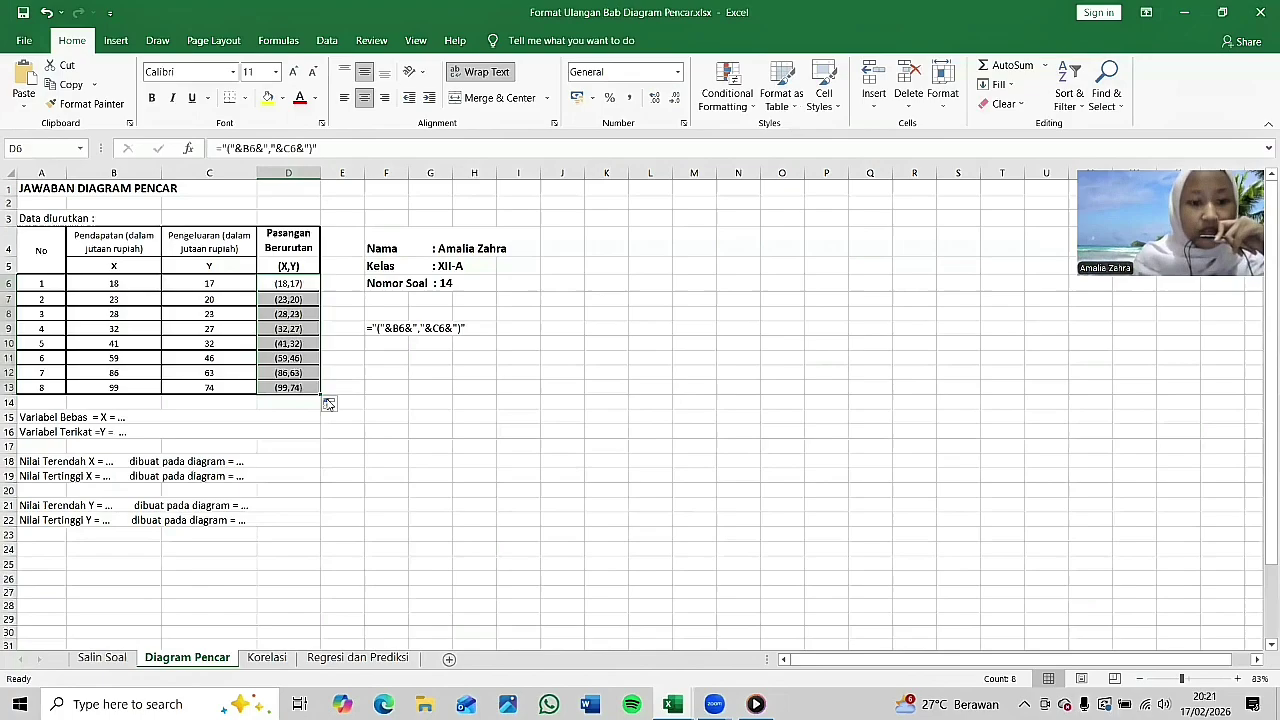
click(380, 402)
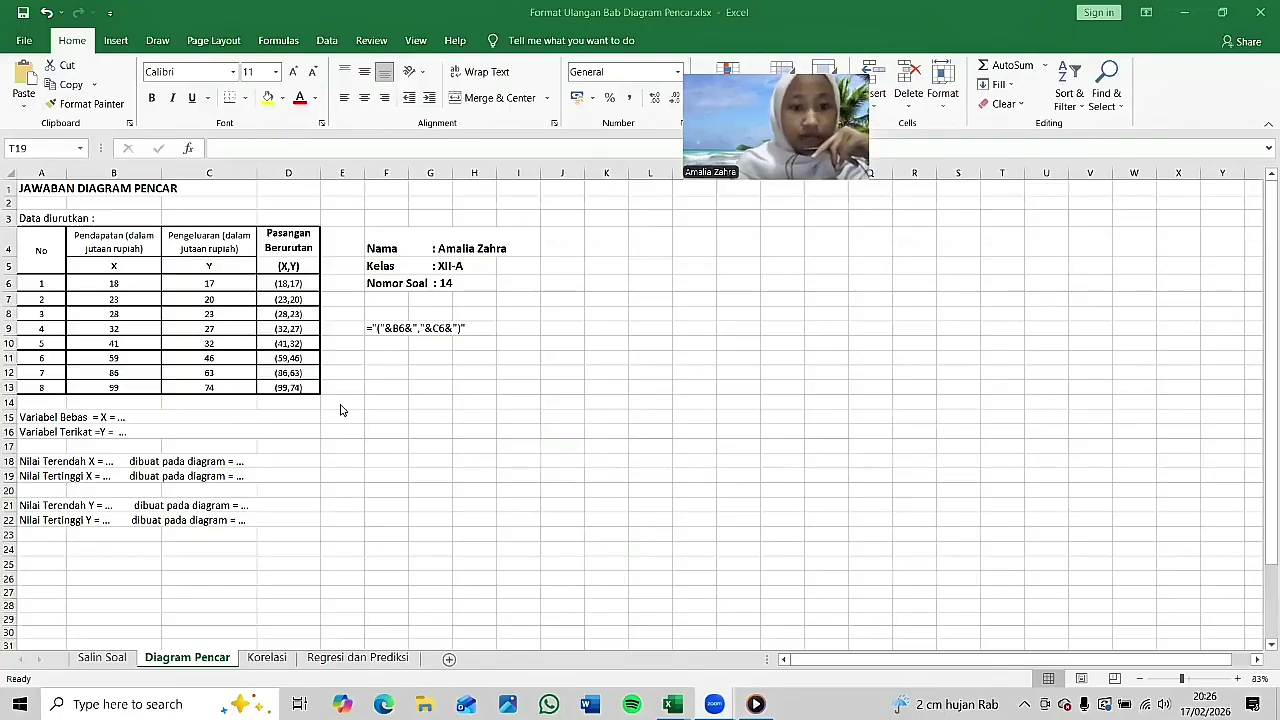
Step: Insert a markers-only scatter chart from B6:C13 and place it beside the table, clear of the formula text in row 9
mouse_move(86, 283)
mouse_down()
mouse_move(180, 330)
mouse_move(214, 388)
mouse_up()
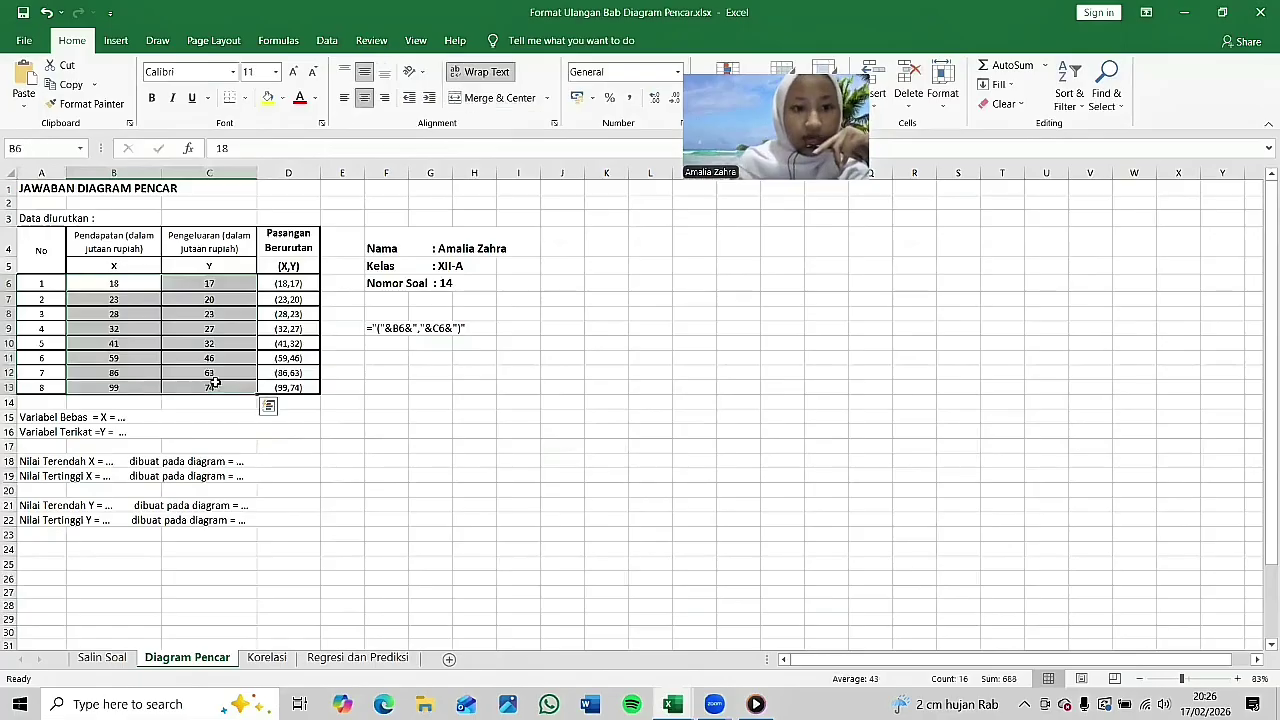
click(116, 40)
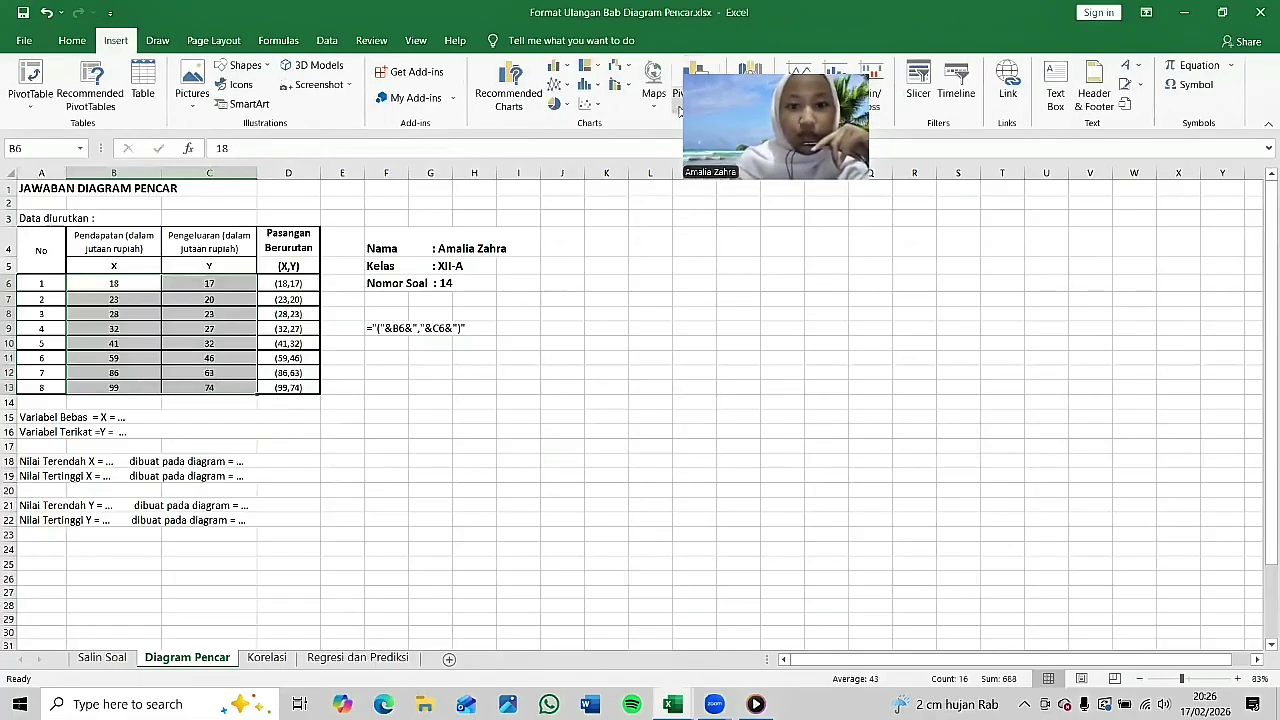
click(589, 108)
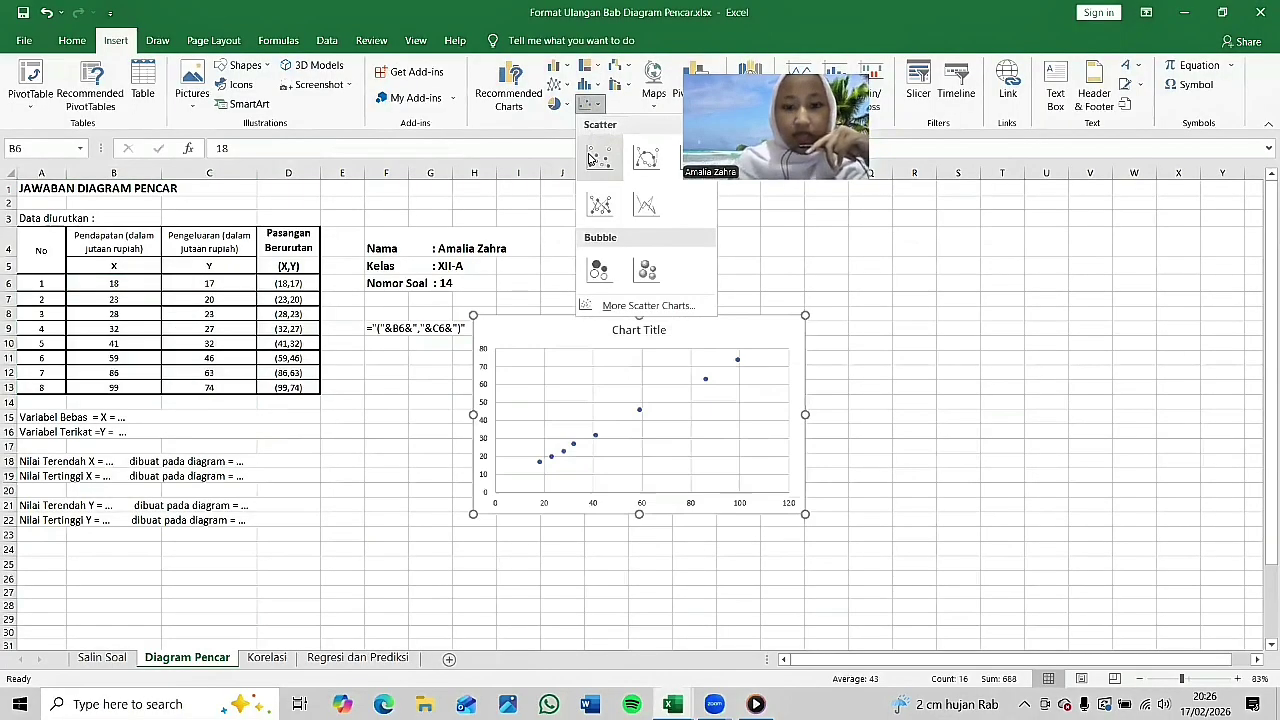
click(597, 156)
drag(586, 331, 652, 244)
click(1006, 291)
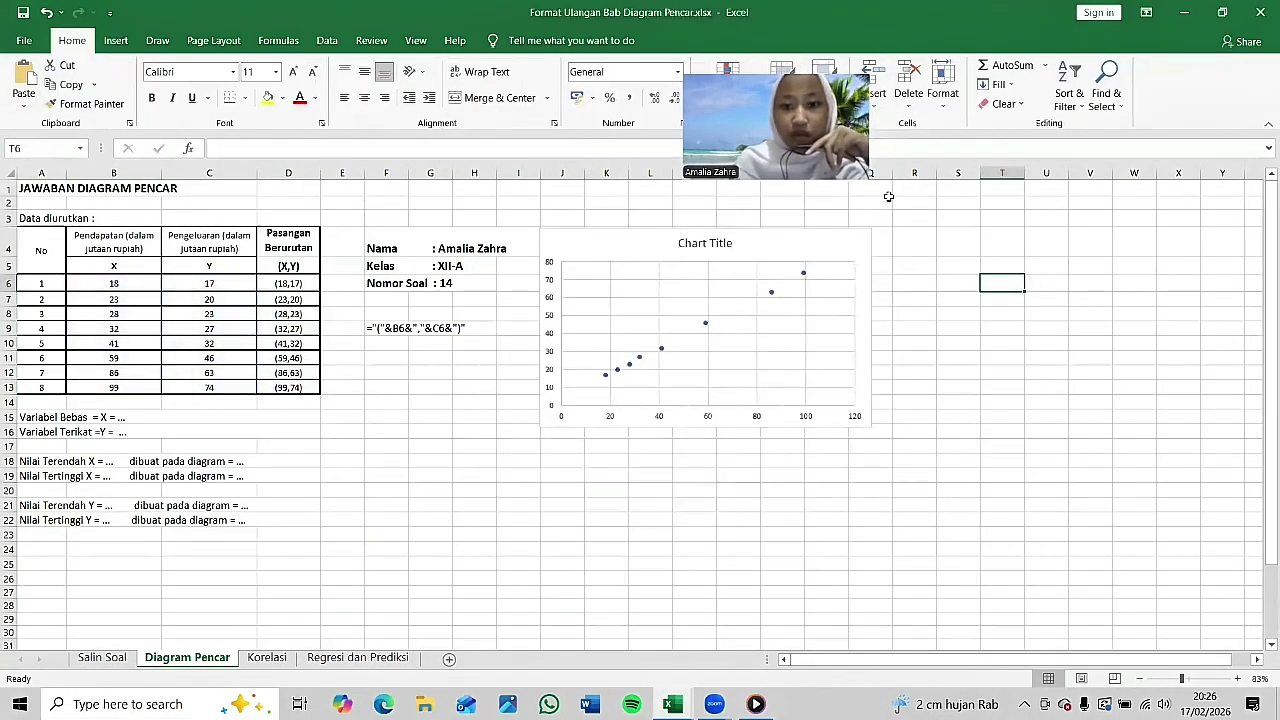
Step: Set the minimum bound of the scatter chart's horizontal axis to 15
click(815, 250)
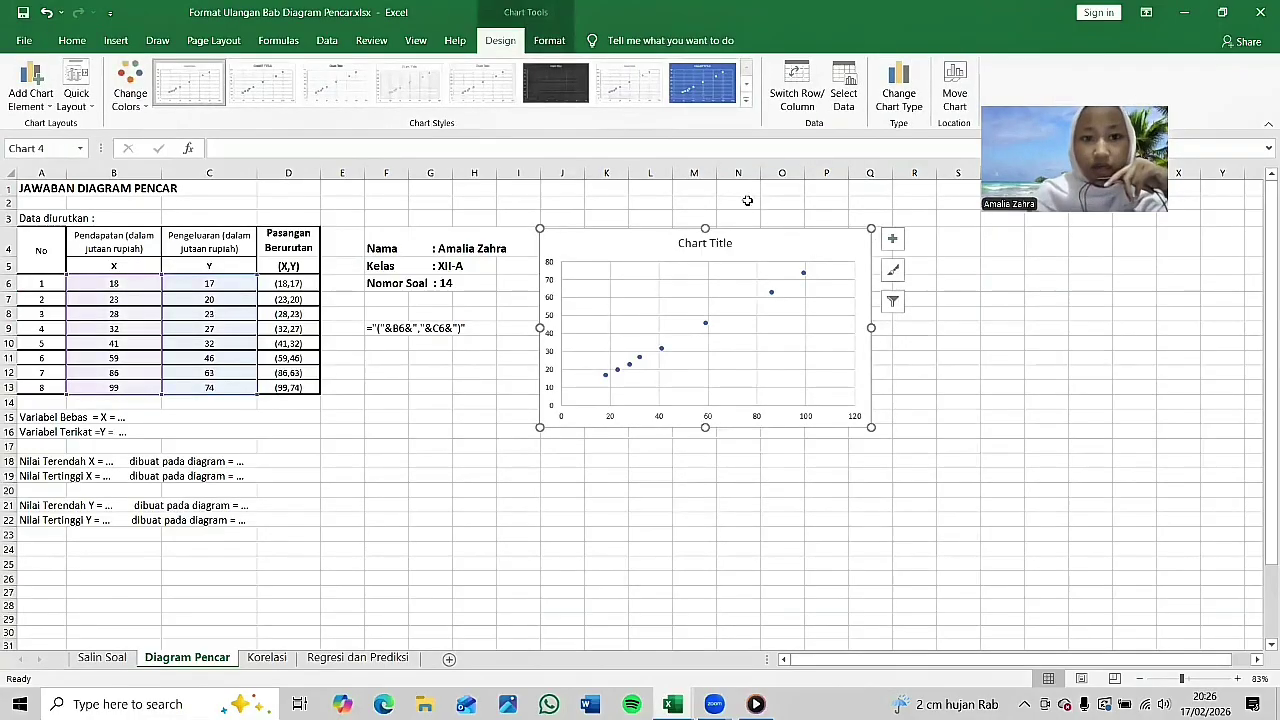
click(552, 41)
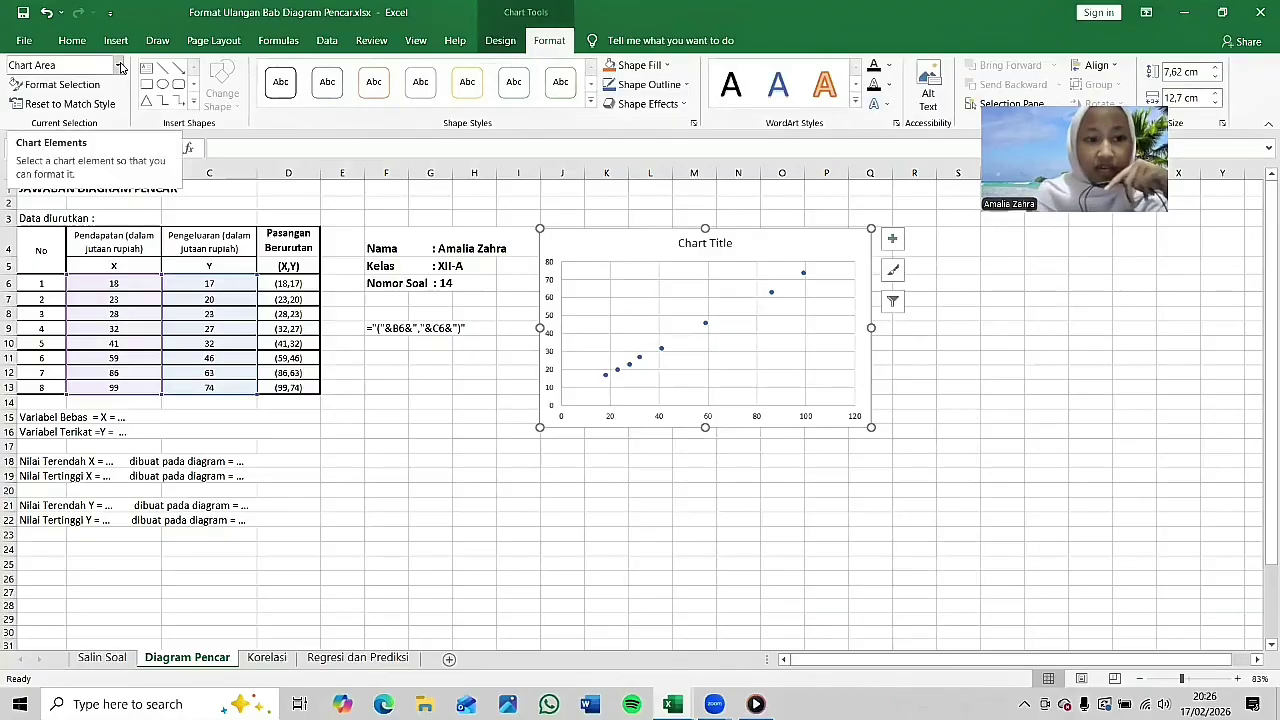
click(119, 66)
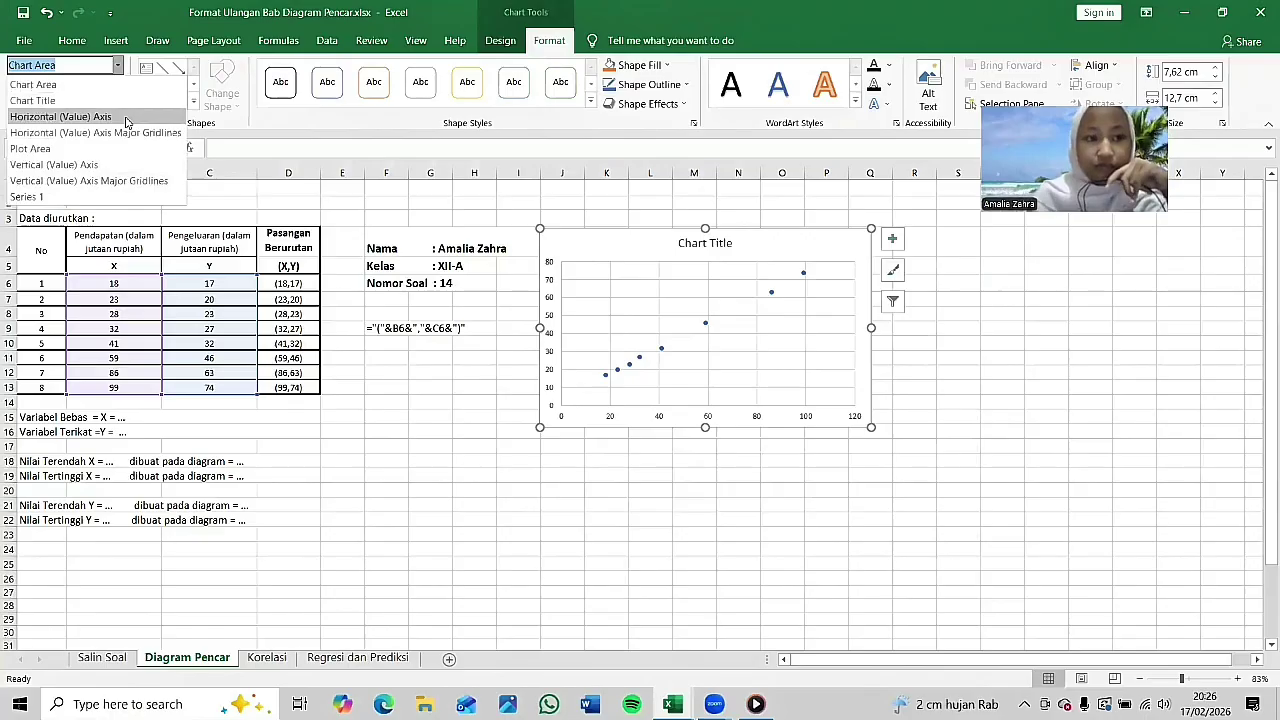
click(126, 121)
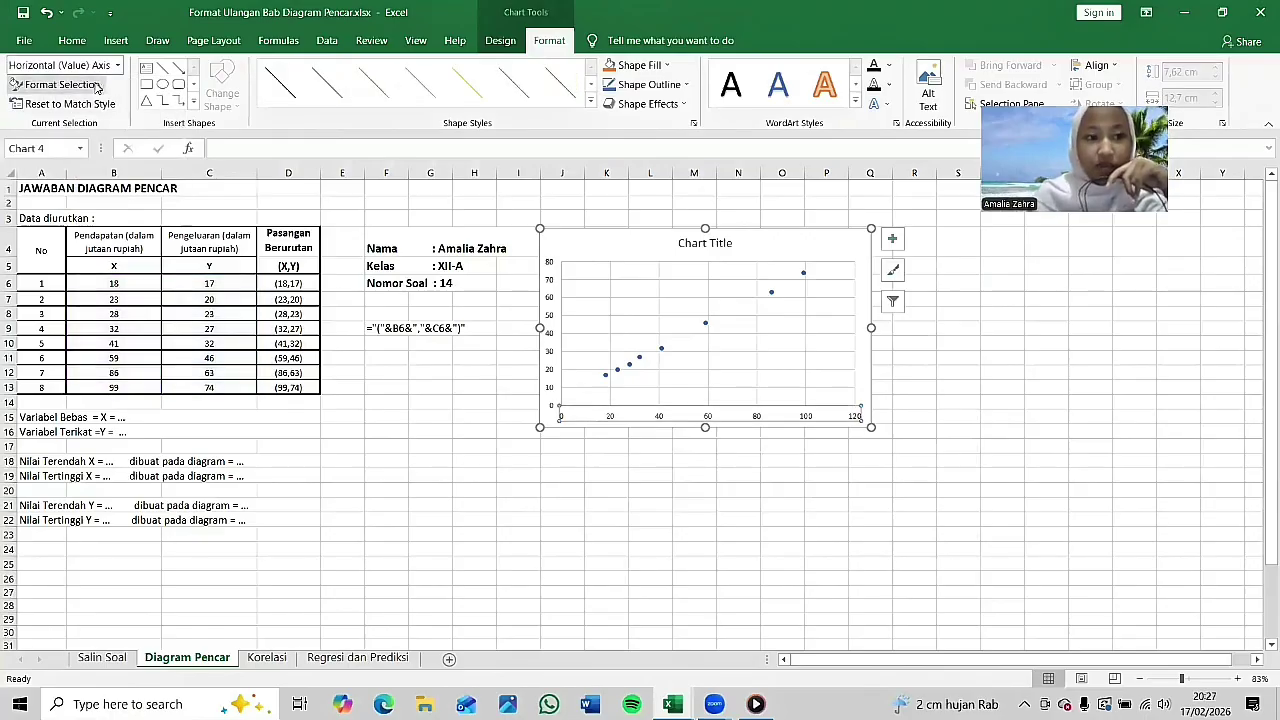
click(64, 85)
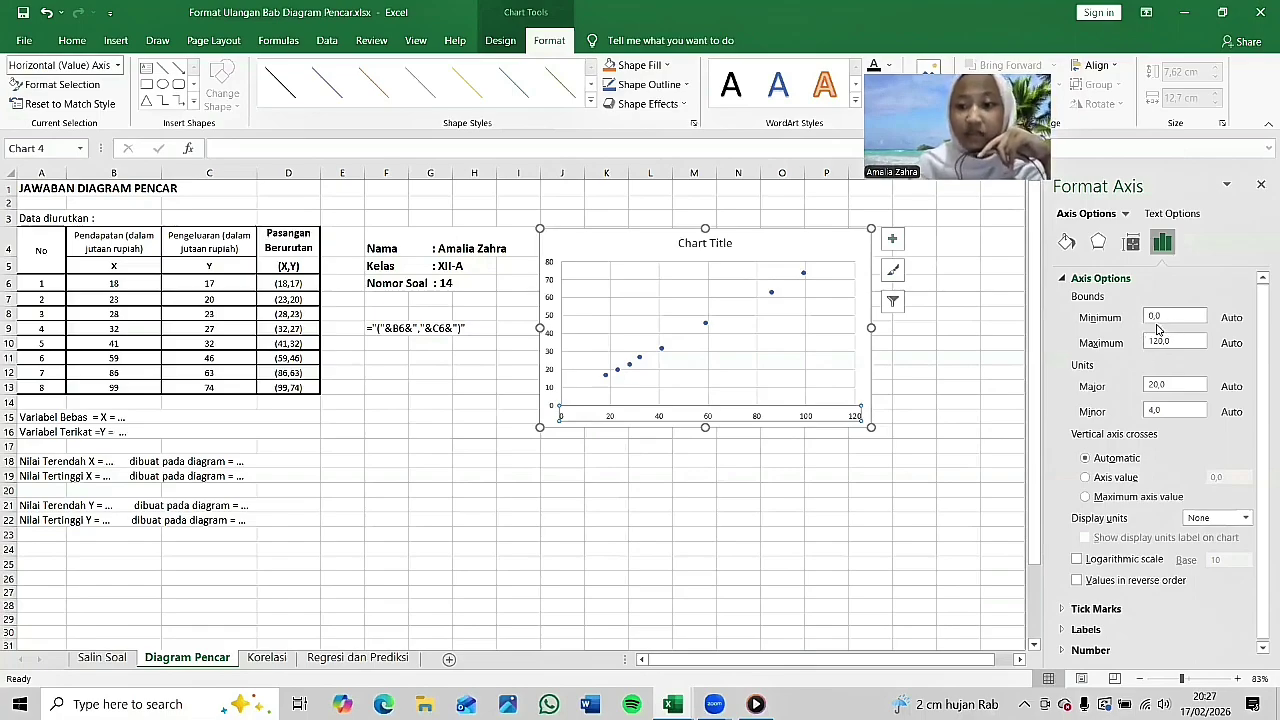
click(1154, 317)
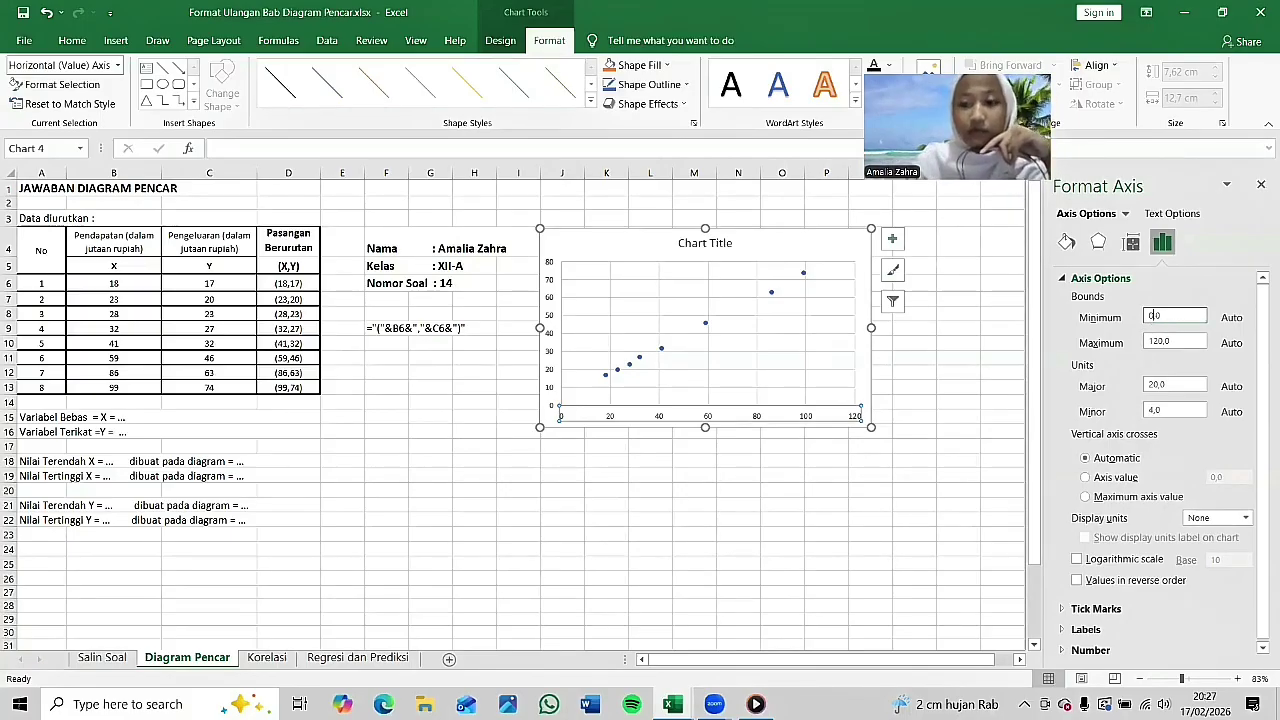
key(BackSpace)
text(15)
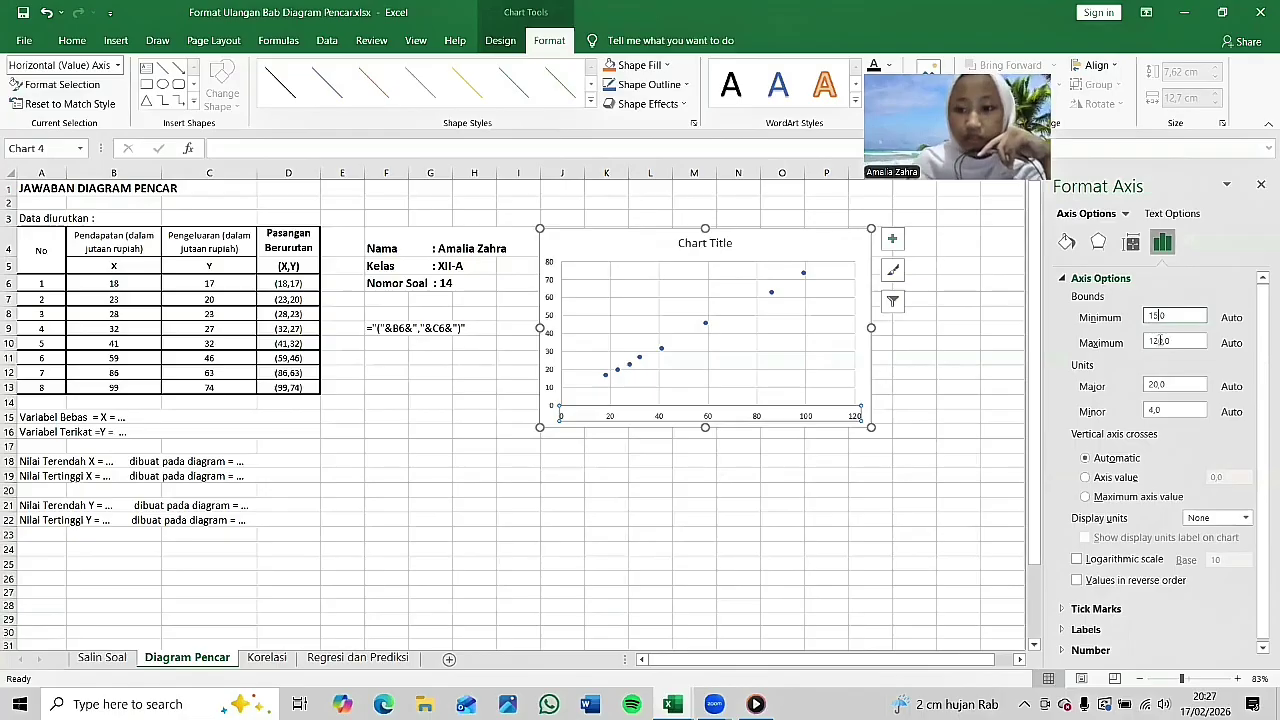
click(1160, 341)
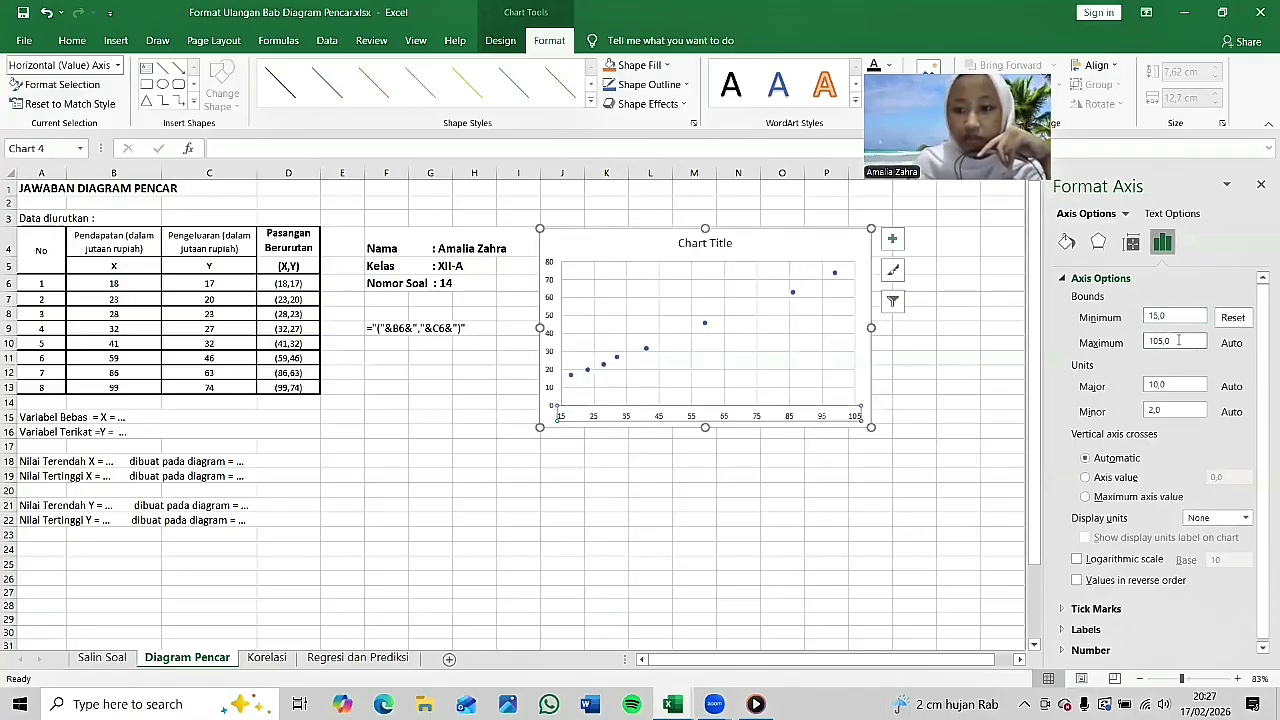
Step: Set the major unit of the chart's horizontal axis to 5
click(1153, 385)
key(BackSpace)
key(BackSpace)
key(BackSpace)
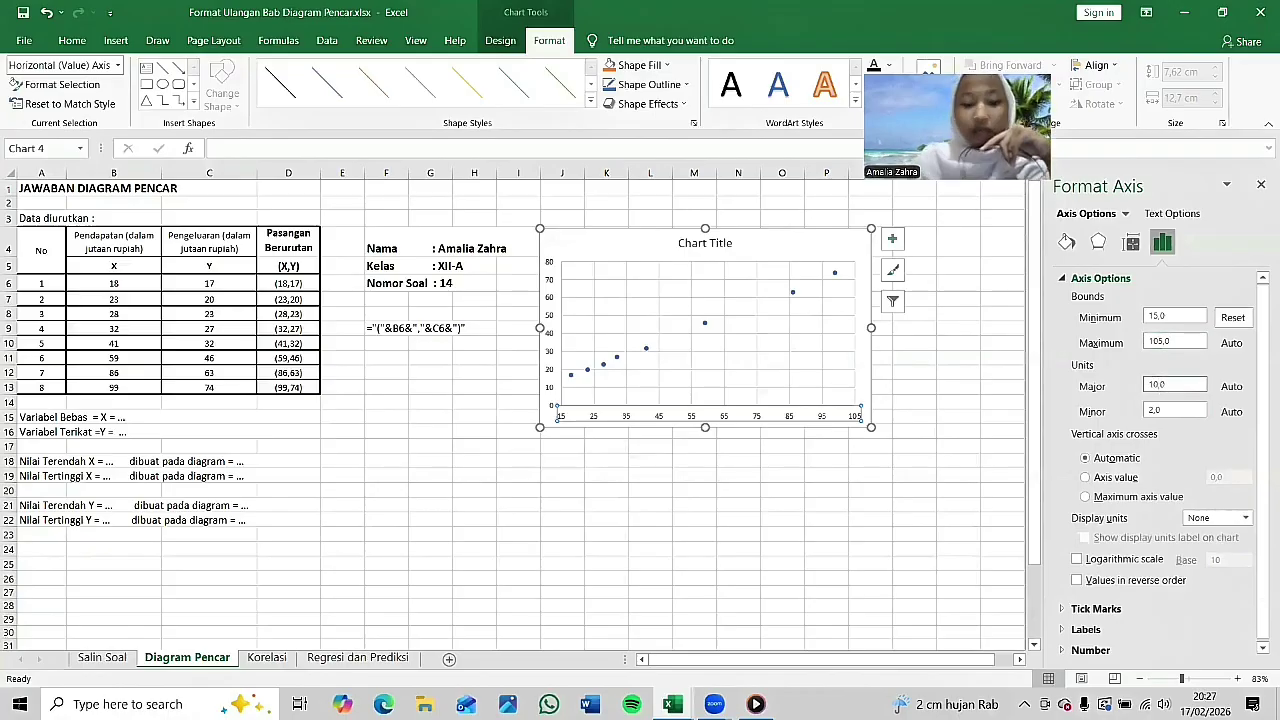
text(5)
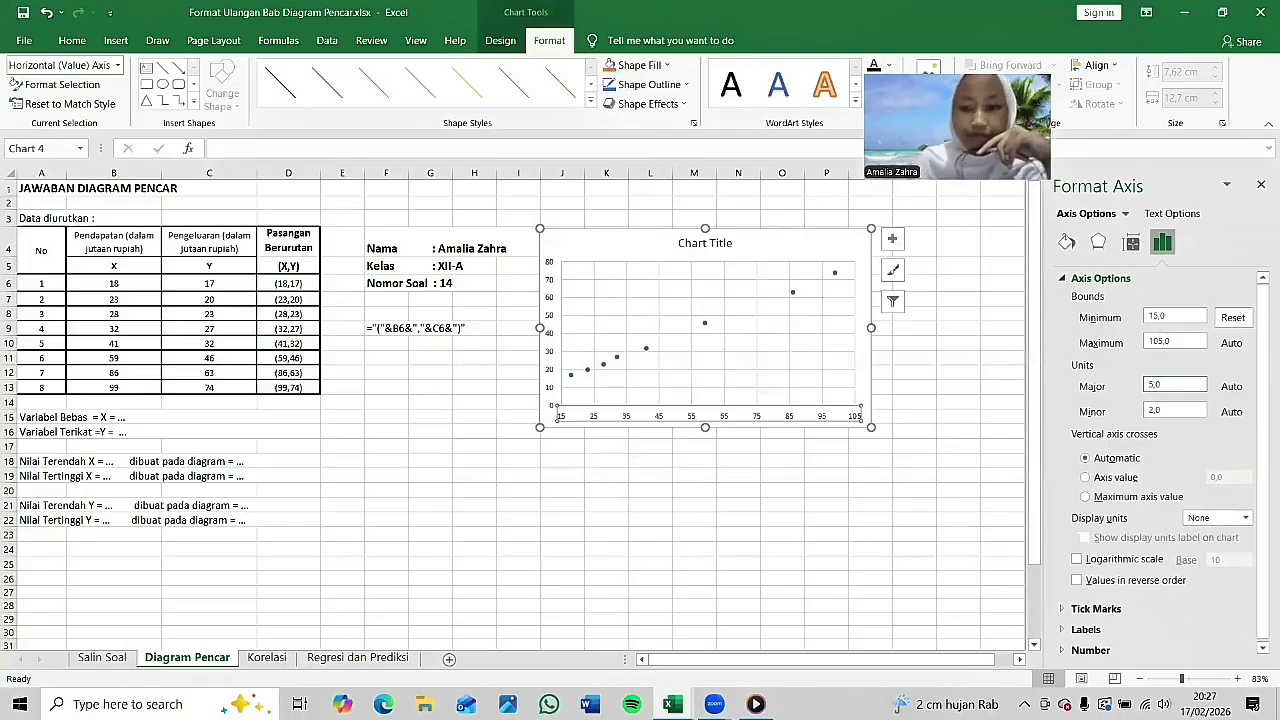
click(978, 429)
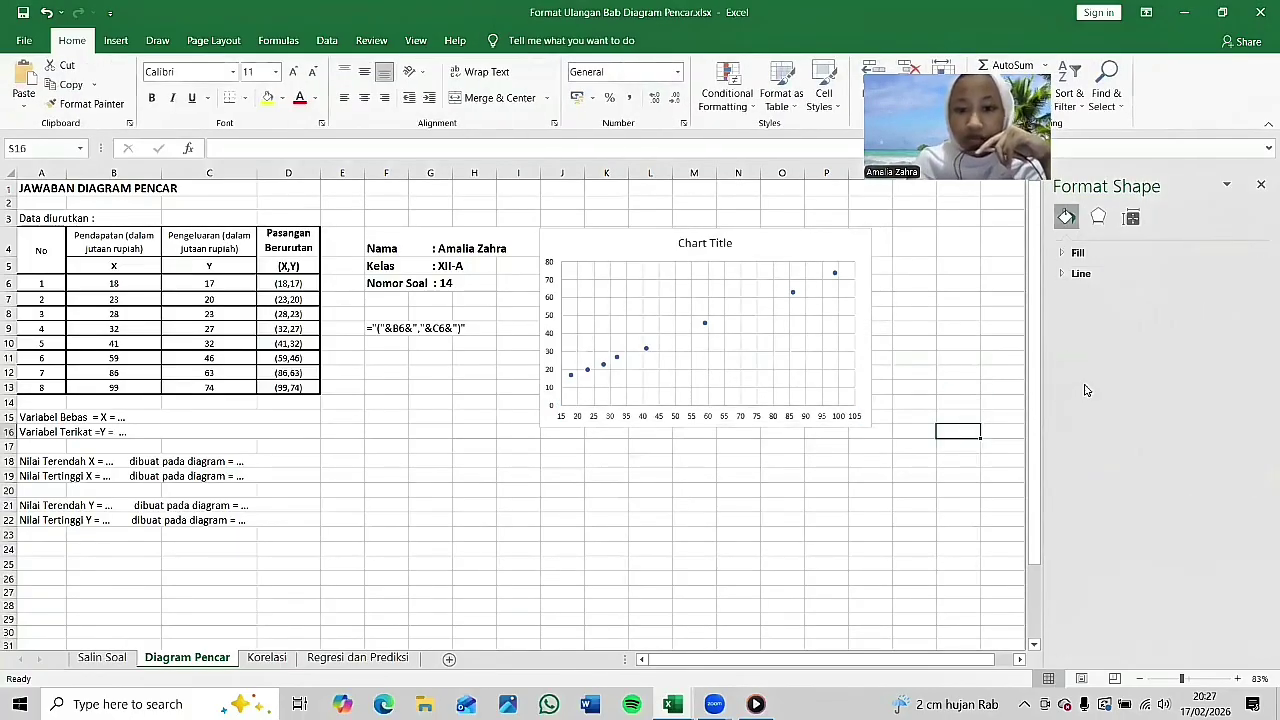
Step: Set the minimum bound of the scatter chart's vertical axis to 15
click(551, 425)
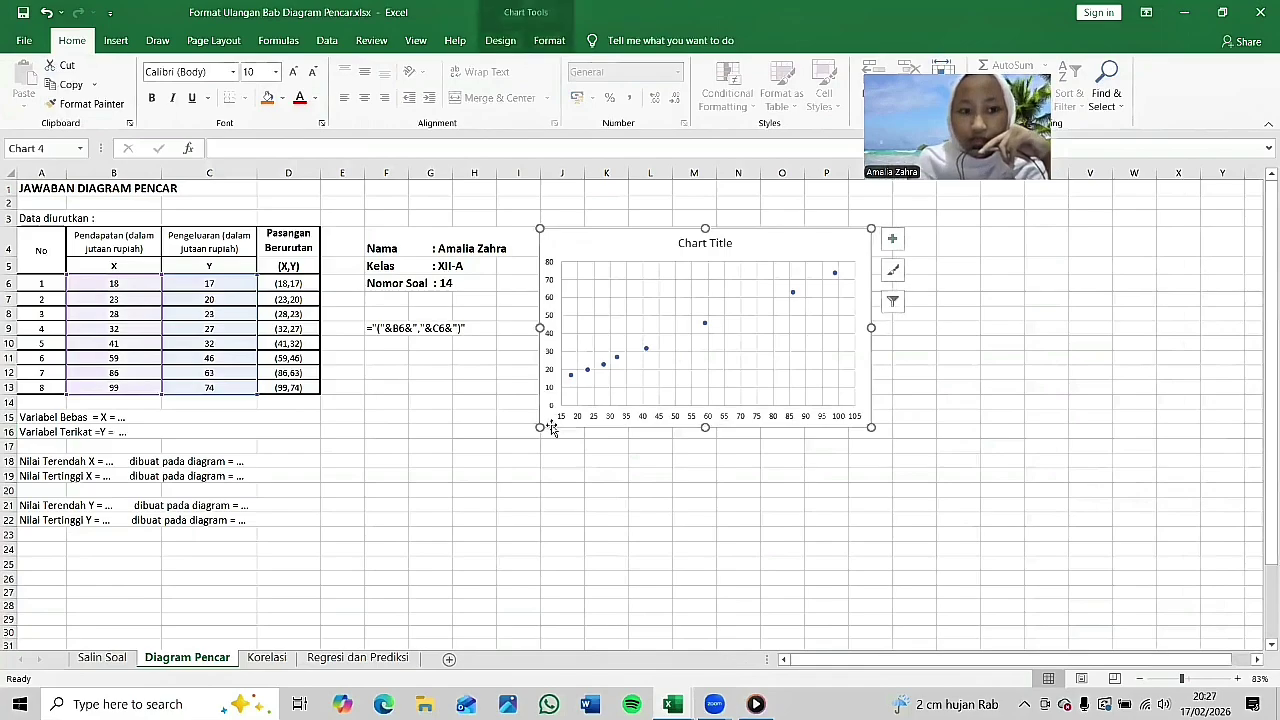
click(530, 41)
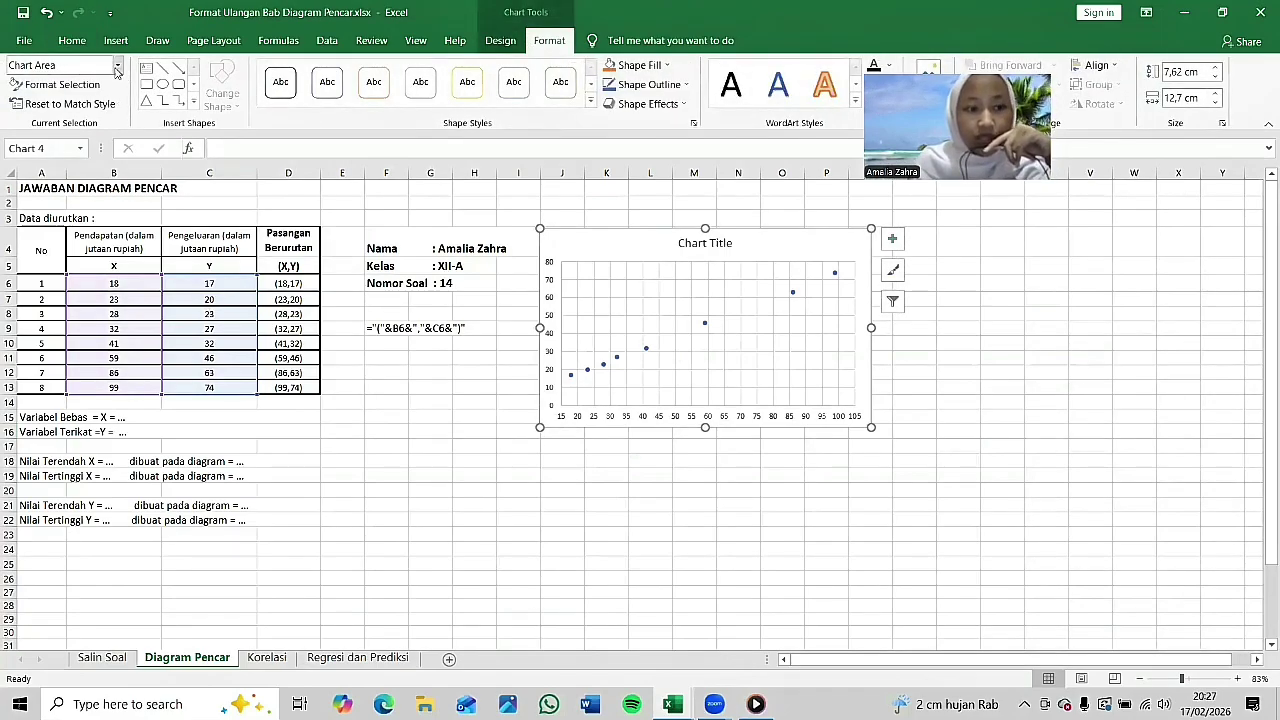
click(117, 68)
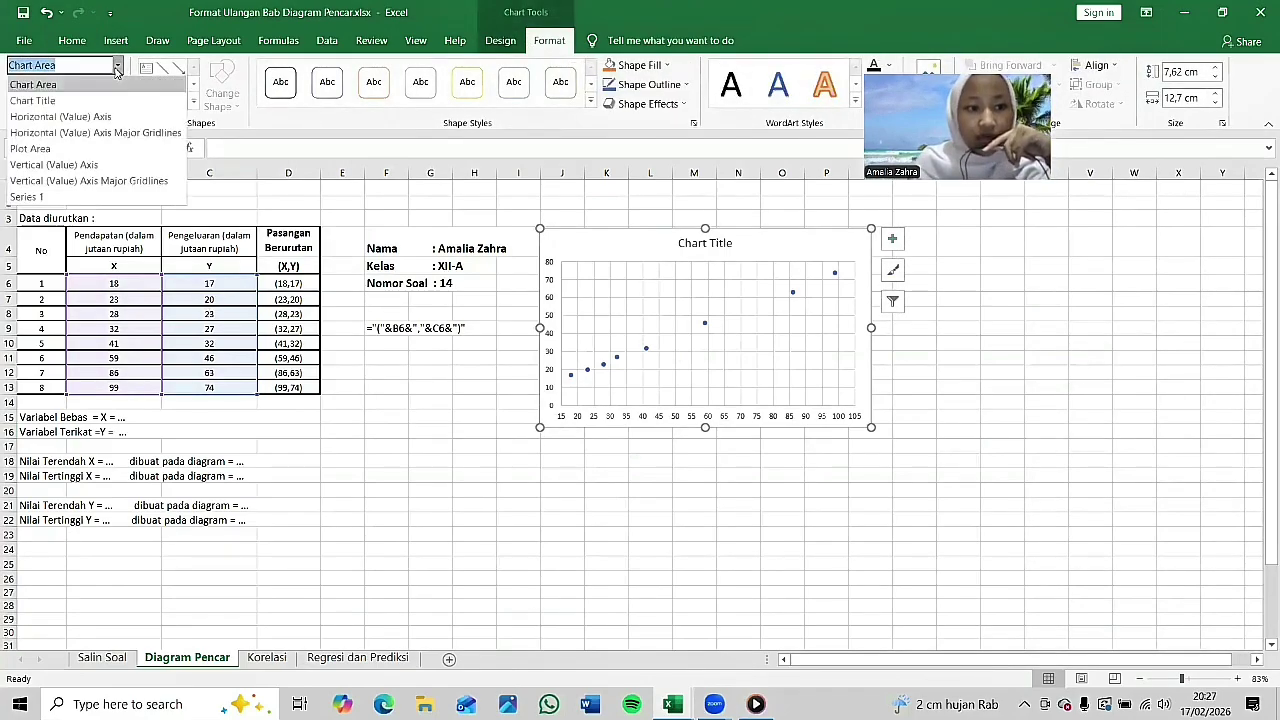
click(117, 165)
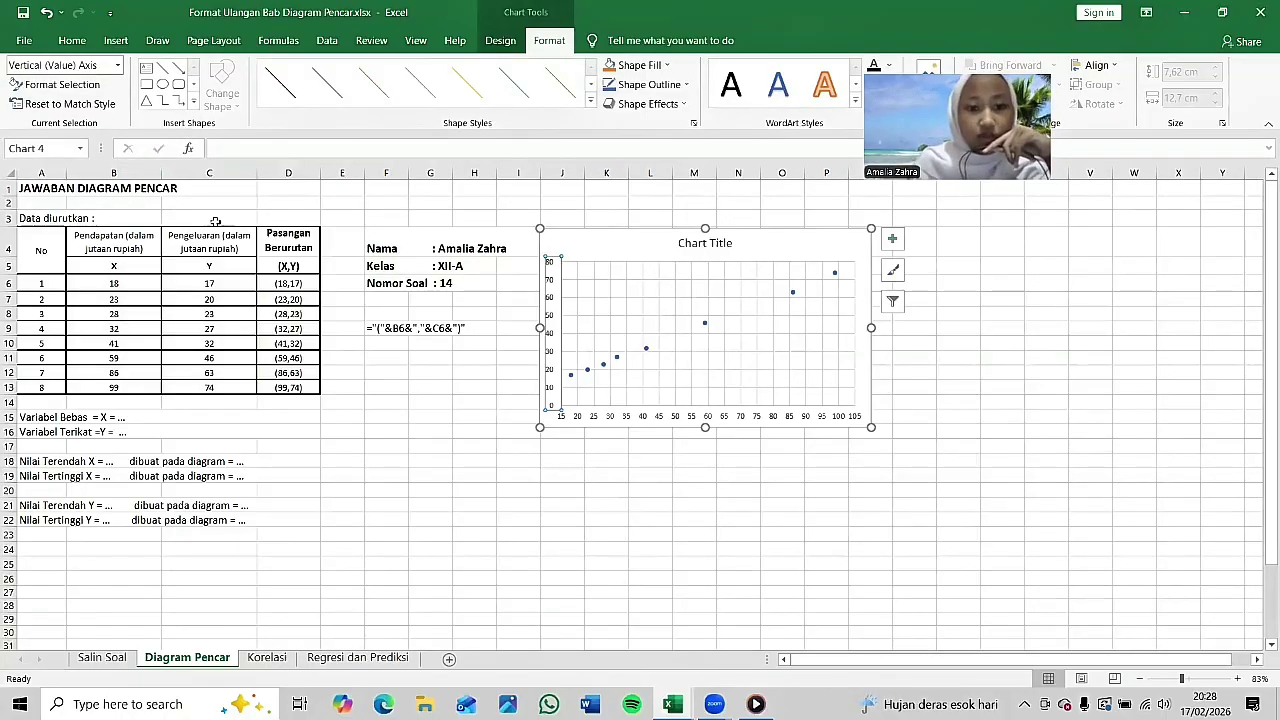
click(80, 86)
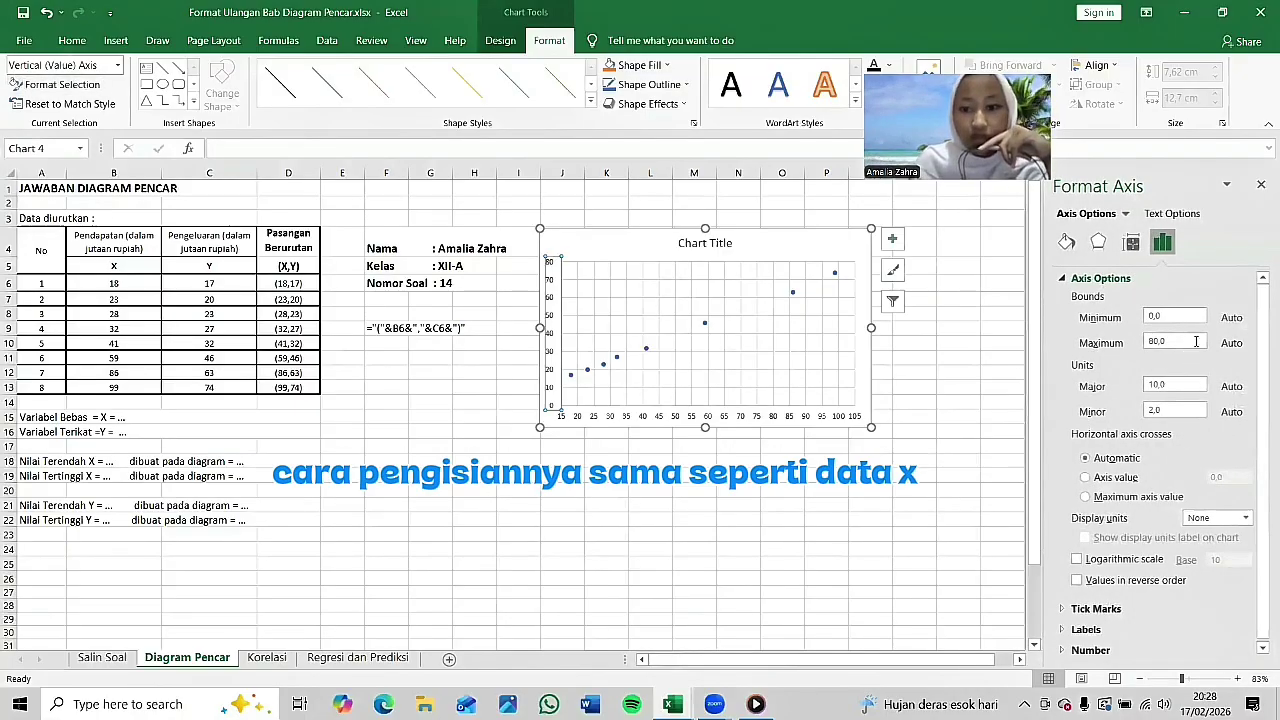
click(1153, 317)
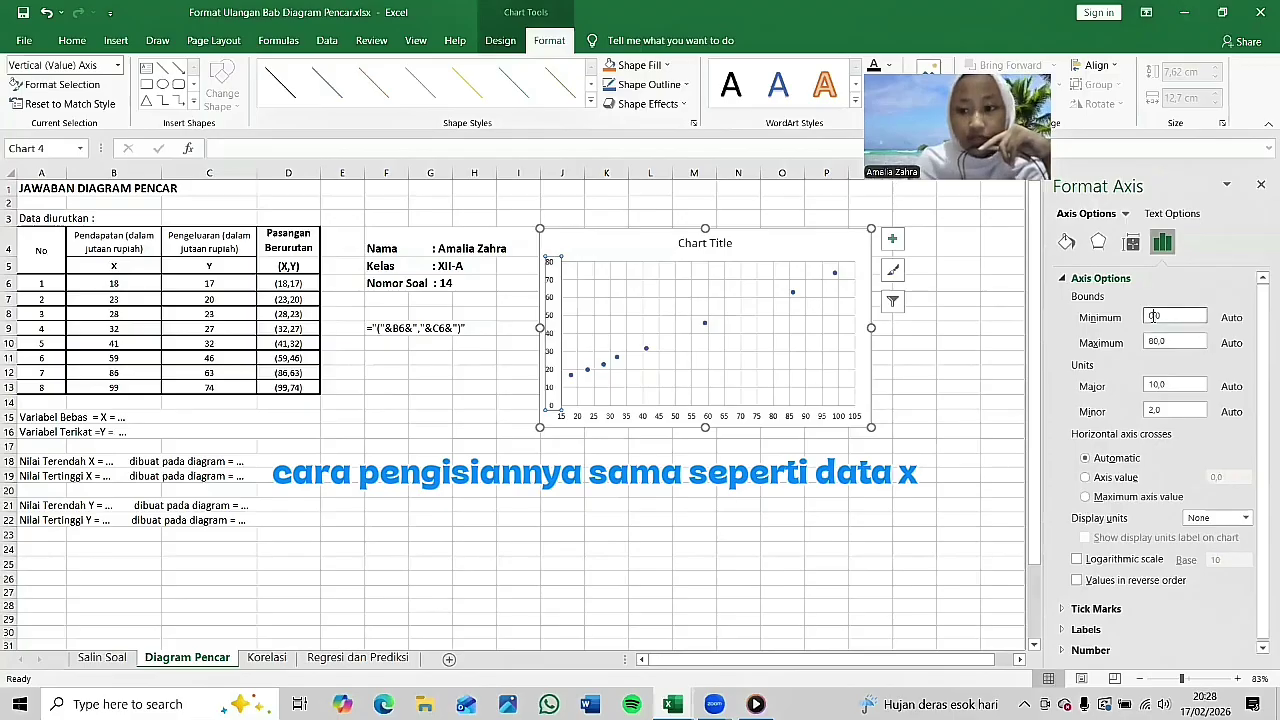
key(BackSpace)
text(15)
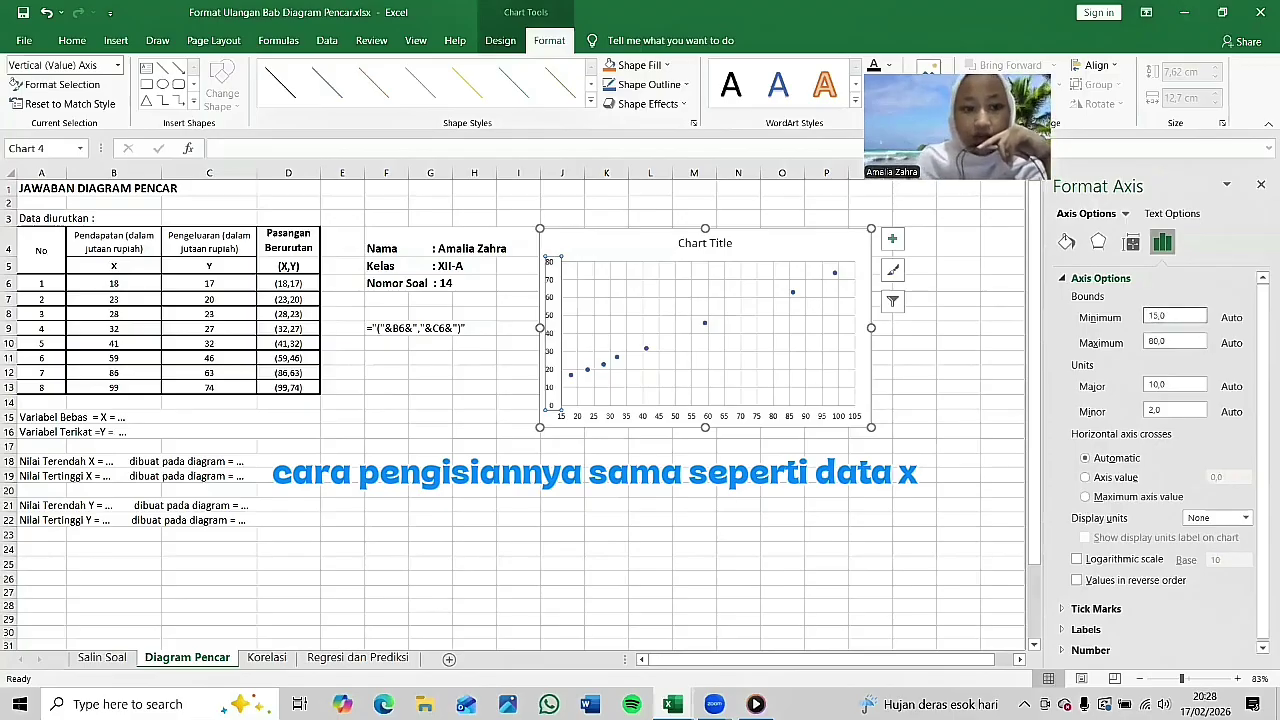
click(1157, 342)
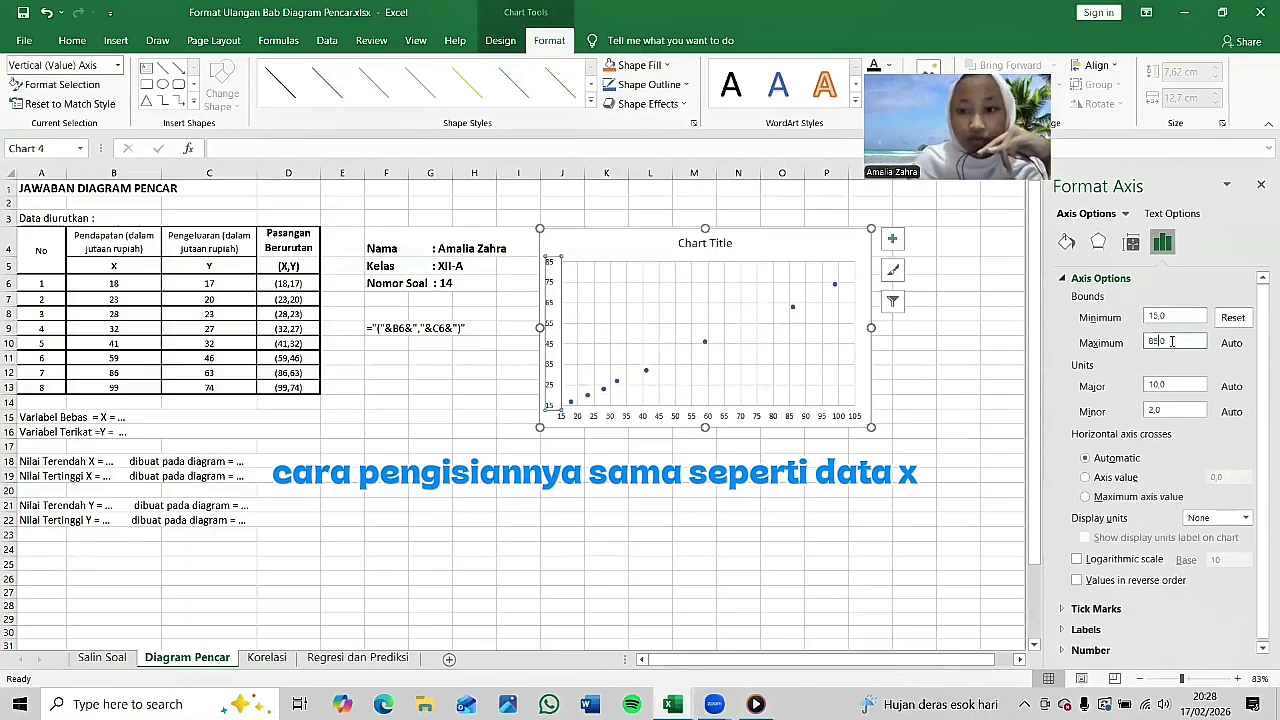
Step: Set the major unit of the chart's vertical axis to 5 and close the formatting pane
click(1155, 386)
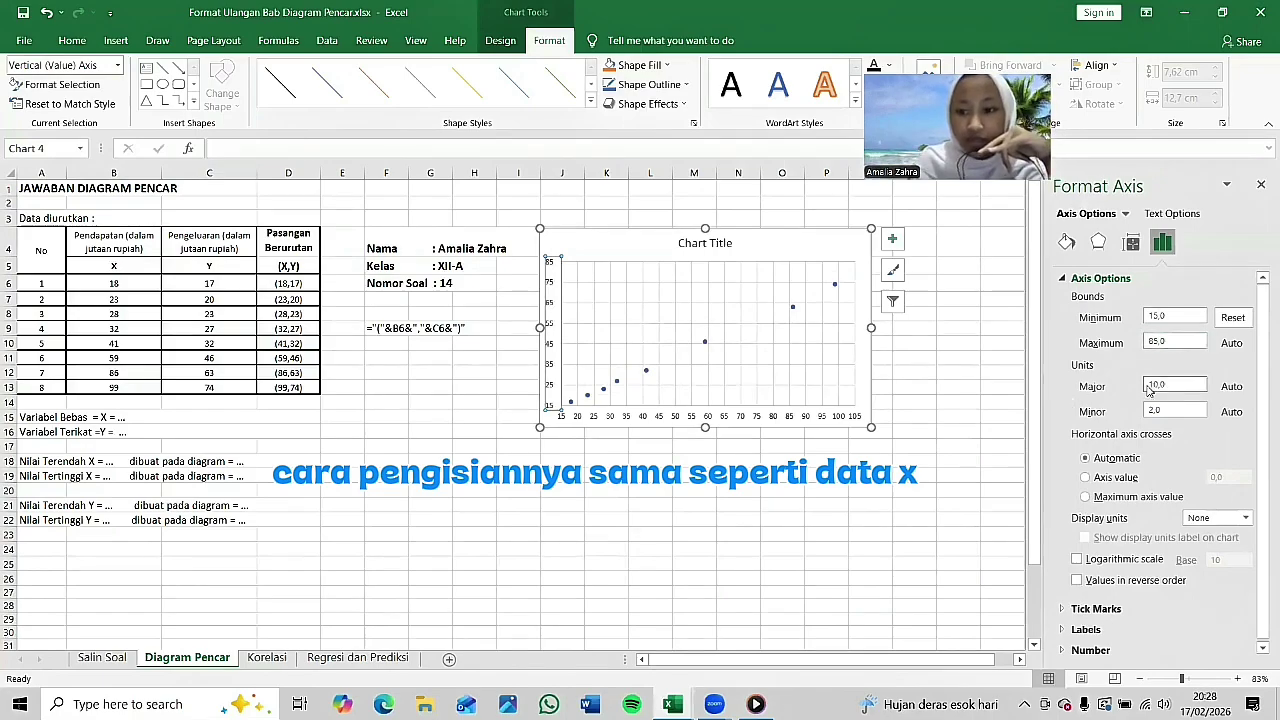
key(BackSpace)
key(BackSpace)
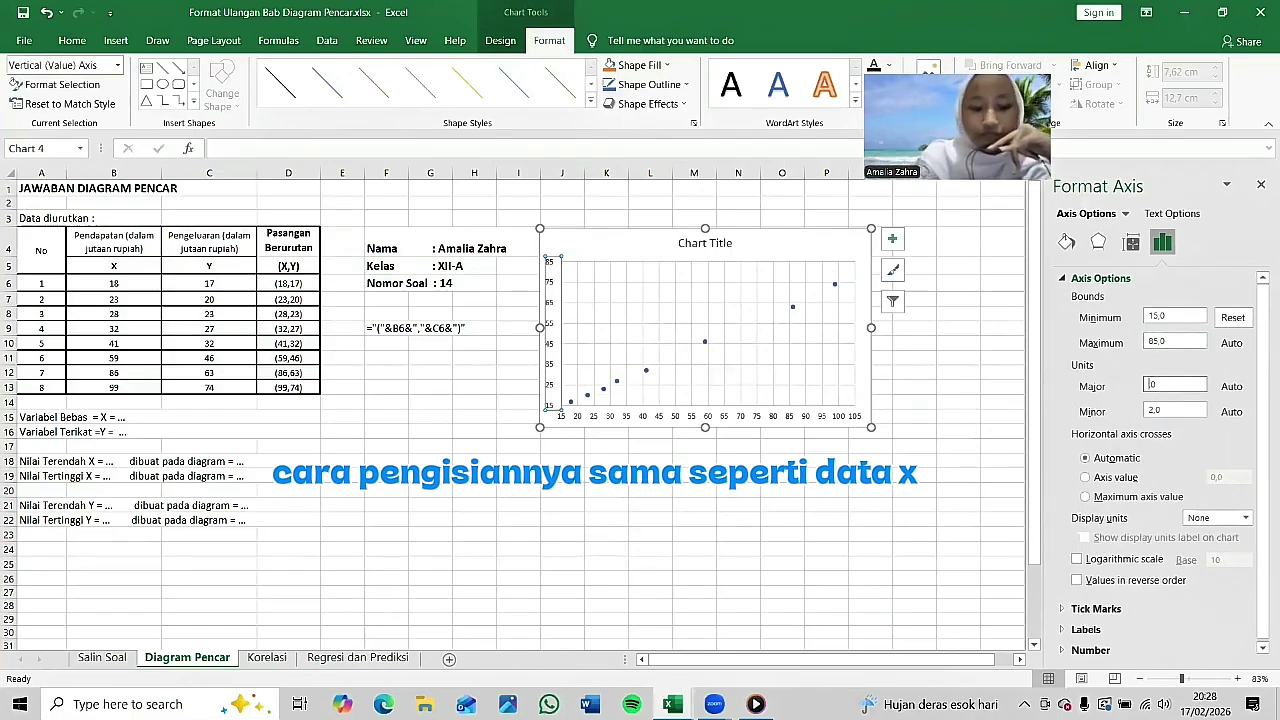
text(5)
click(960, 445)
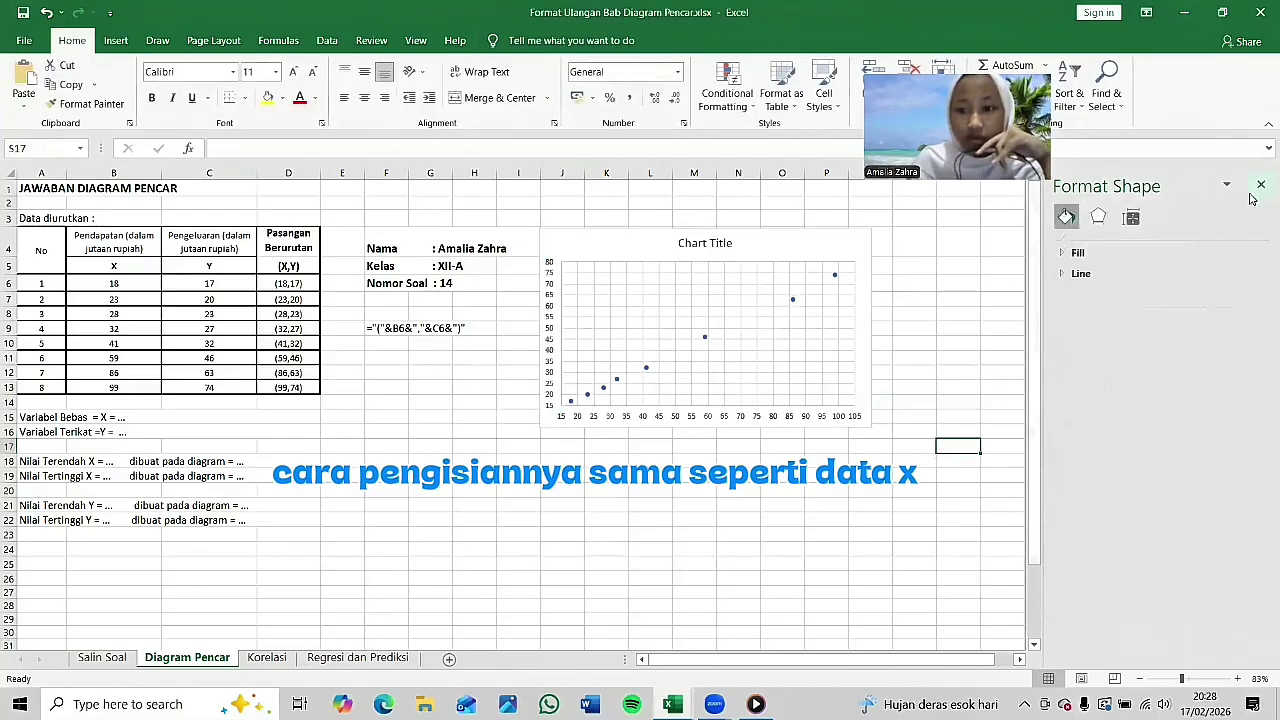
click(1261, 185)
Step: Set the scatter chart's title to the Above Chart position
click(801, 256)
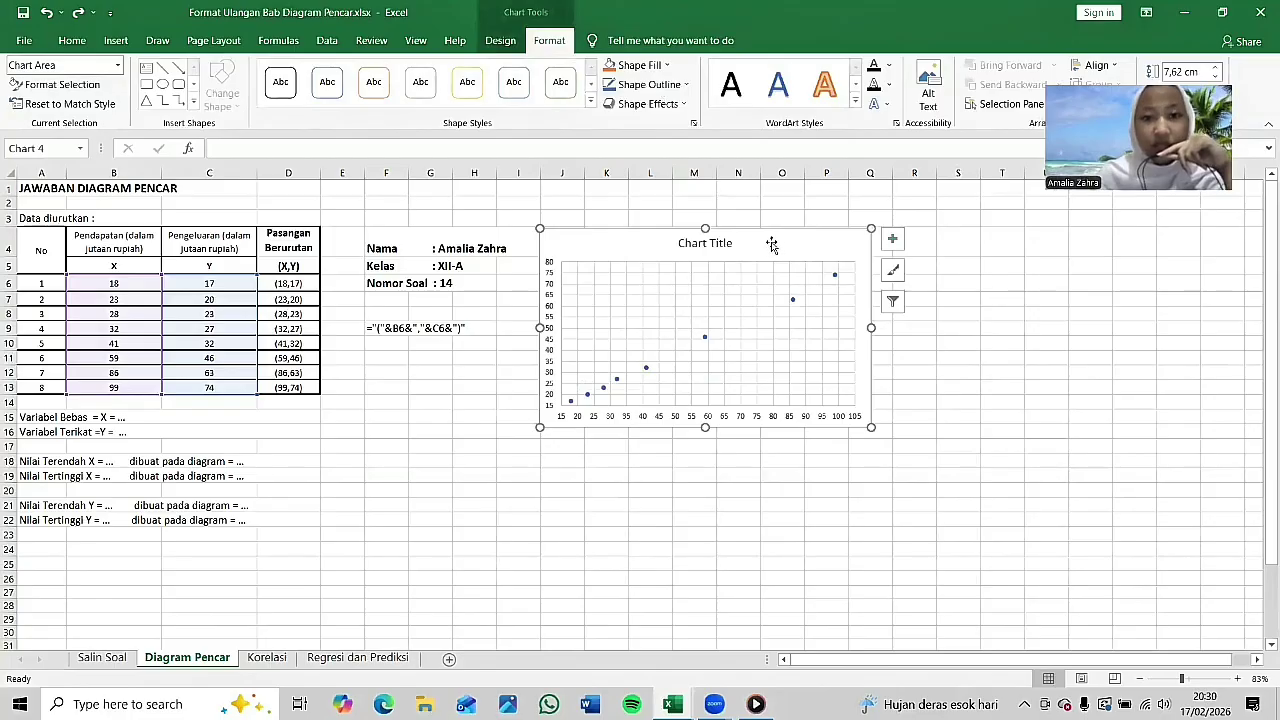
click(500, 41)
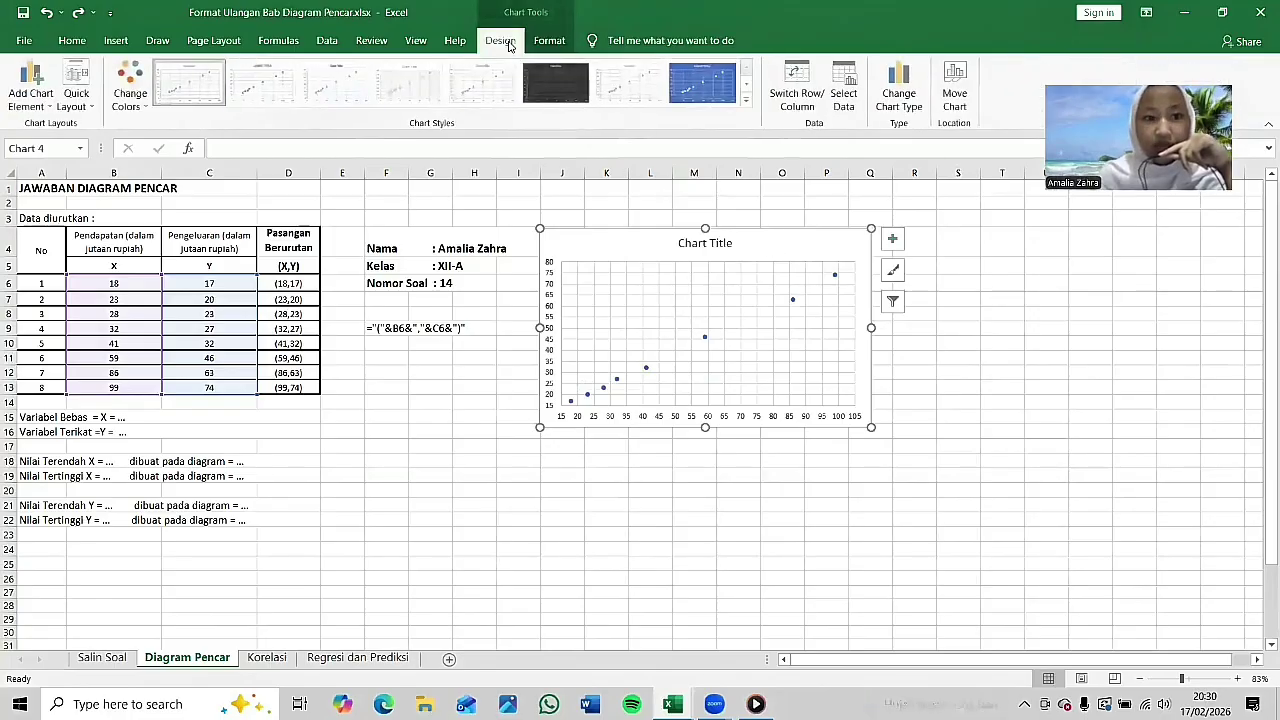
click(48, 104)
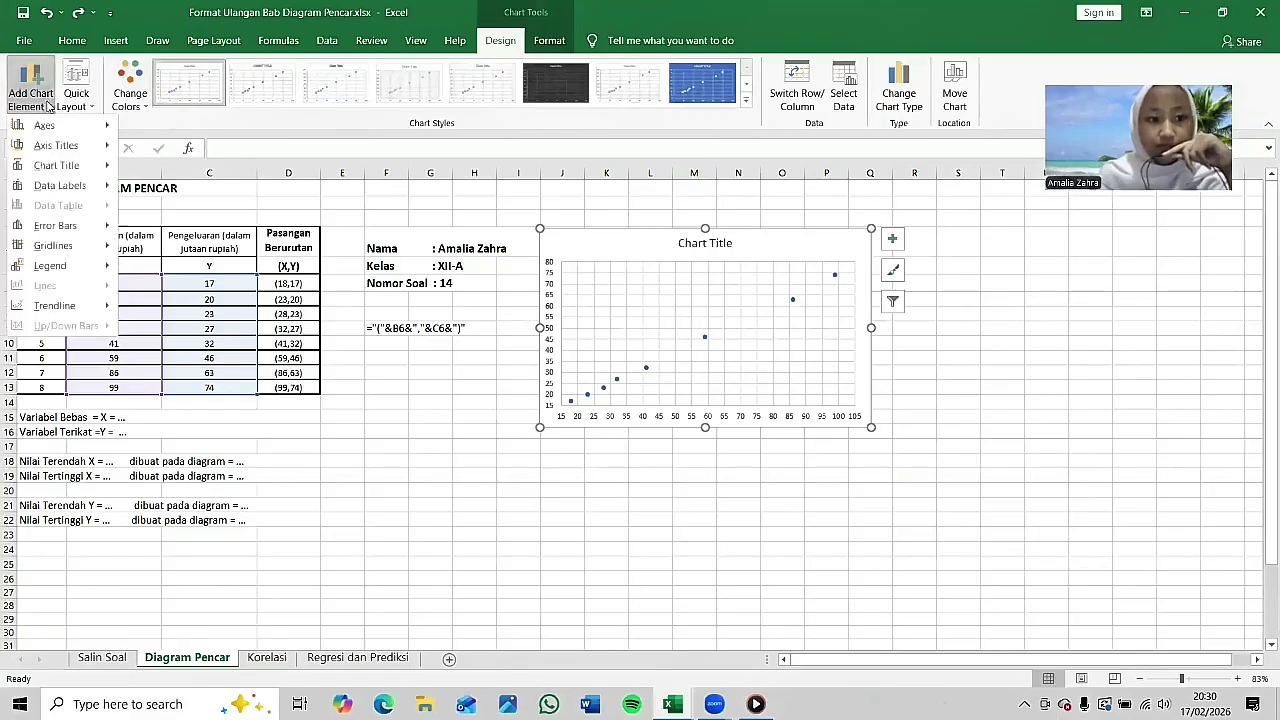
mouse_move(78, 168)
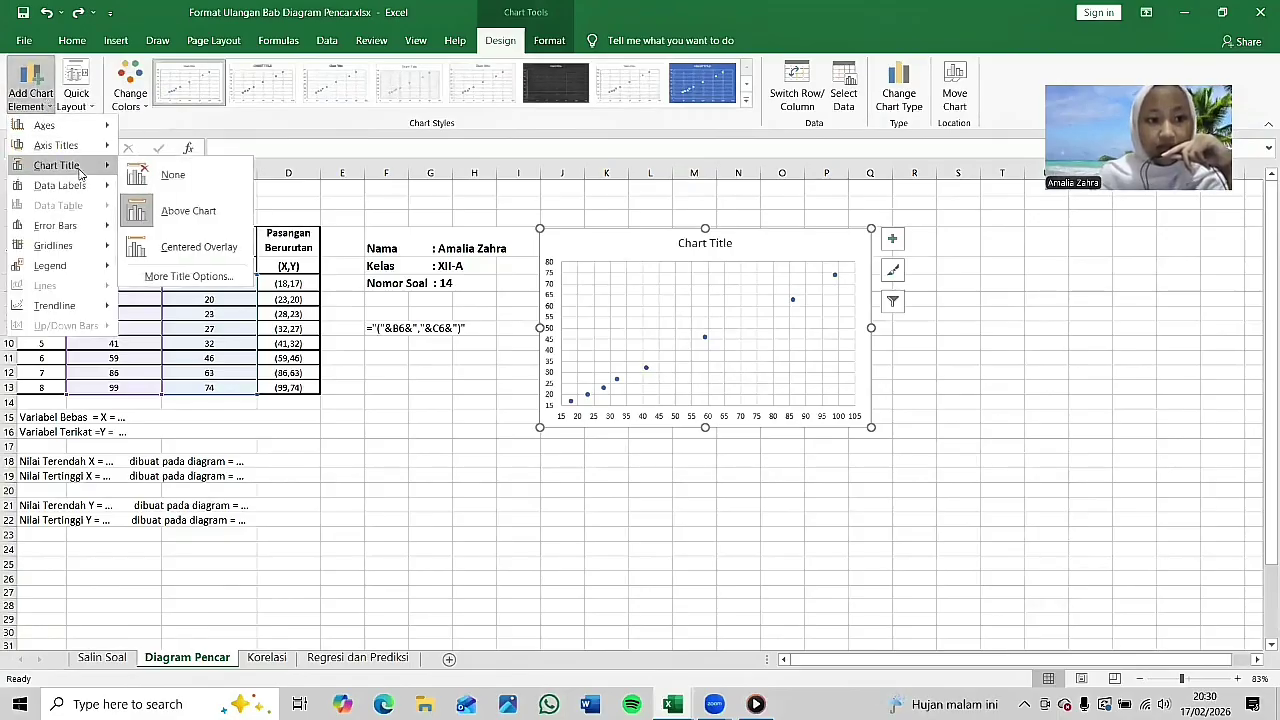
click(159, 217)
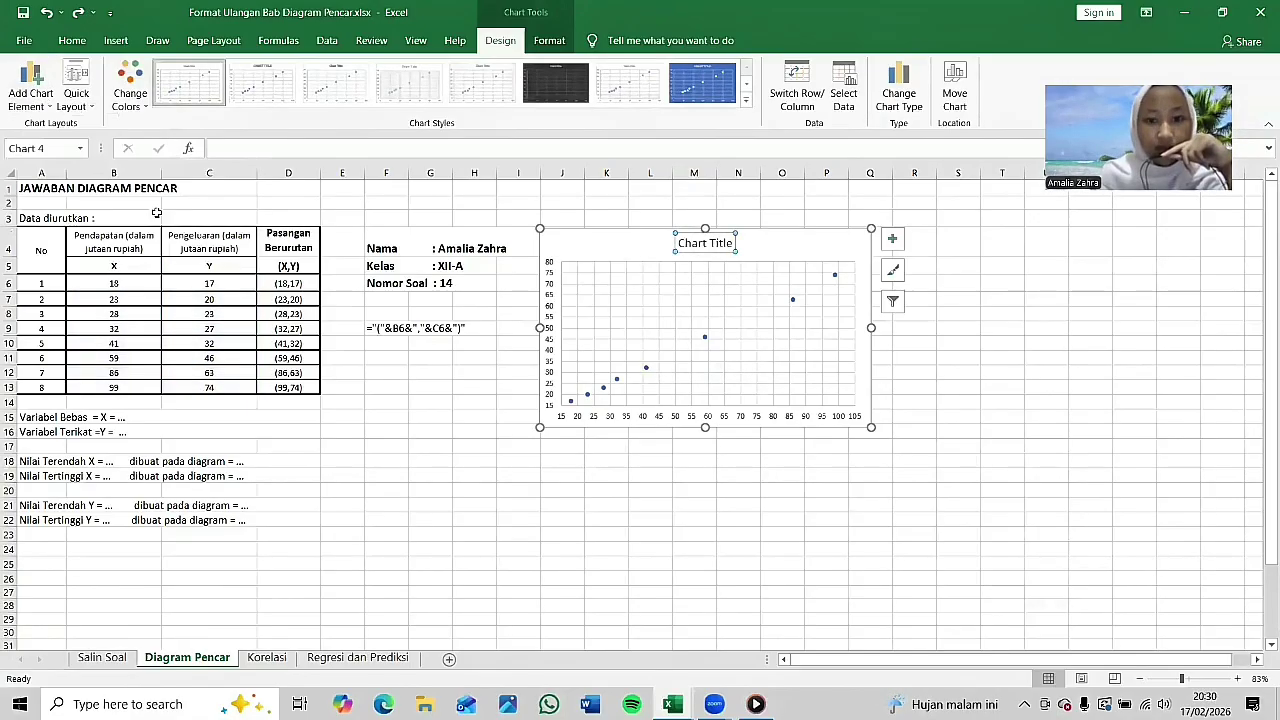
Step: Replace the placeholder chart title with "DIAGRAM PENCAR ANTARA PENDAPATAN DAN PENGELUARAN"
click(690, 243)
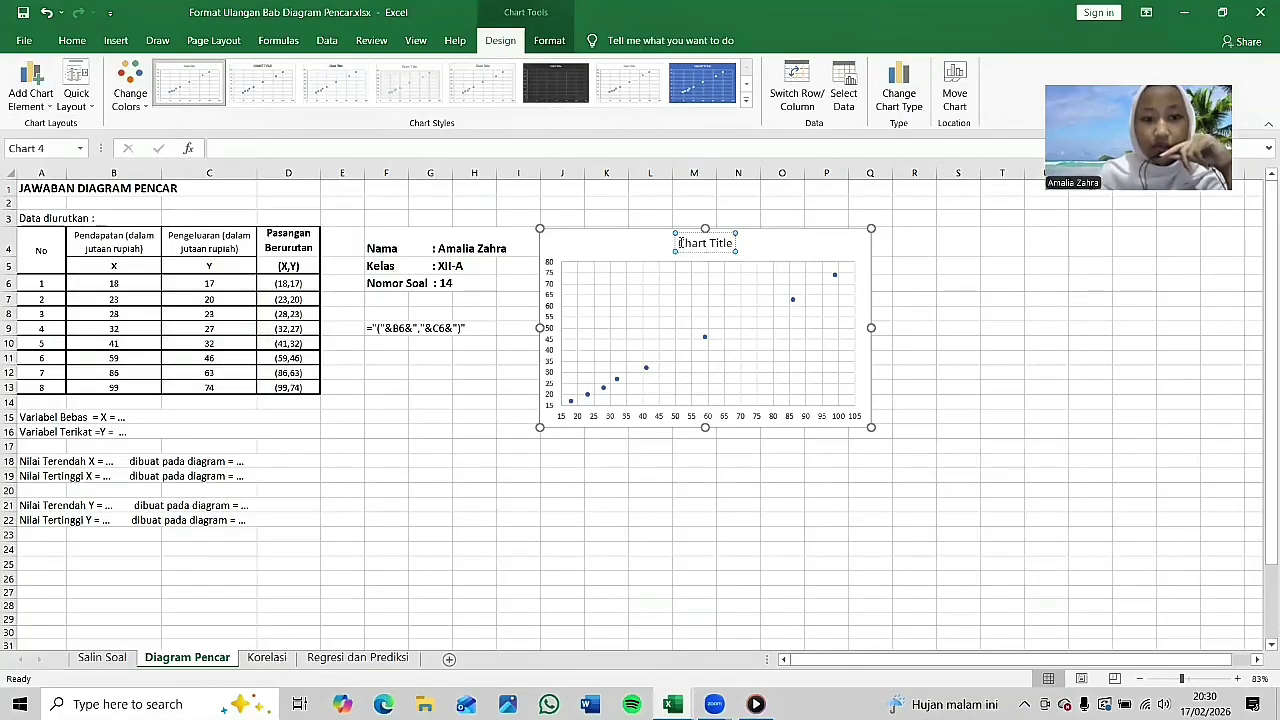
drag(679, 243, 731, 251)
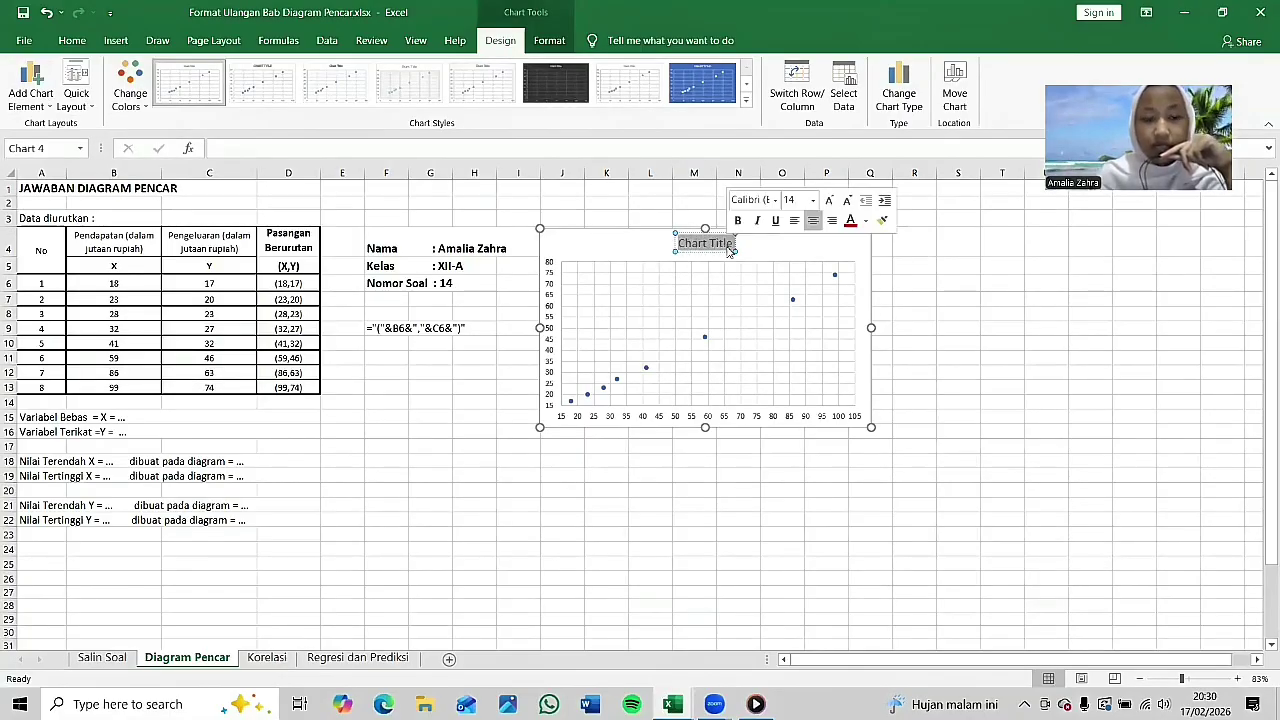
key(Caps_Lock)
text(DIA)
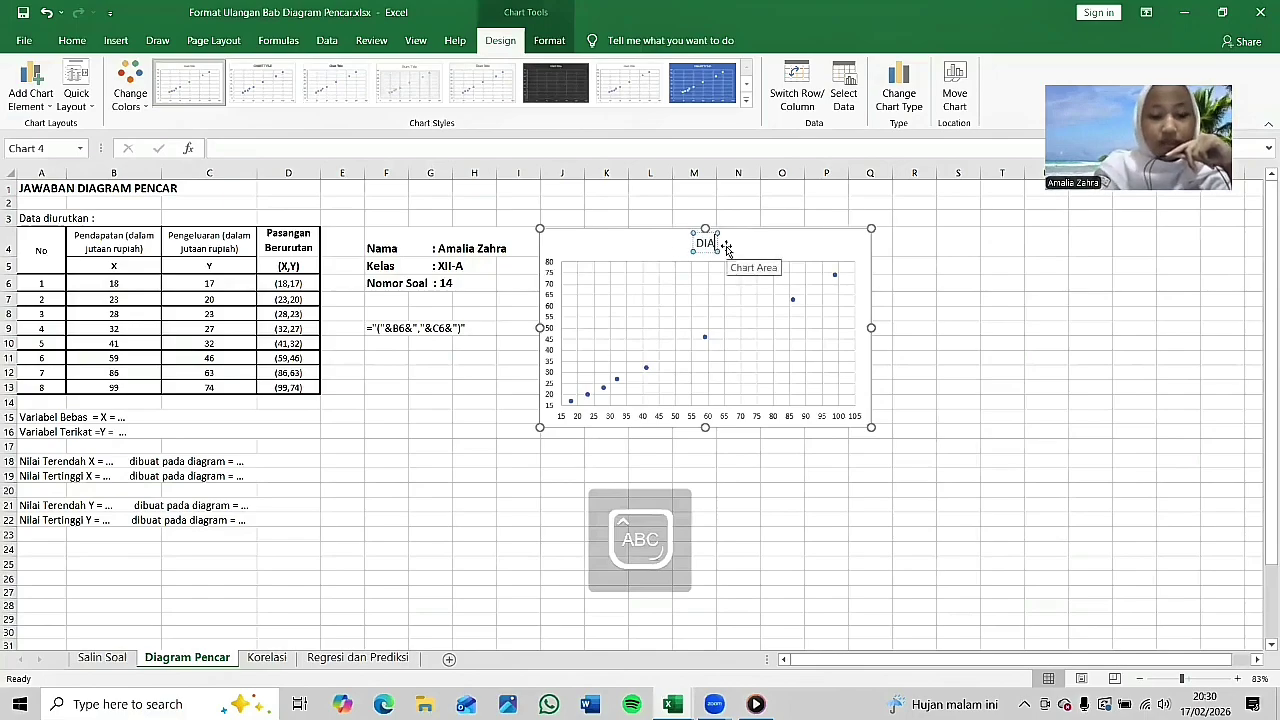
text(GRAM PENCAR ANTARA)
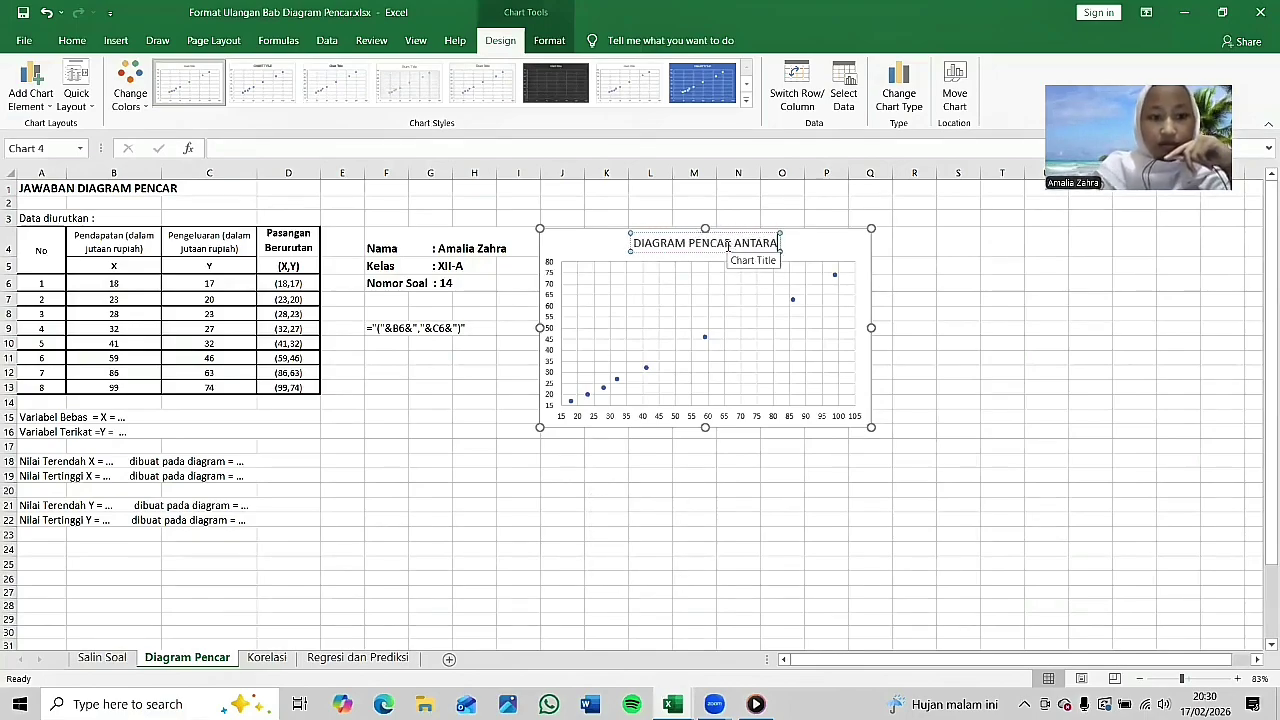
text( PENDAPATAN DAN PENGELUARAN)
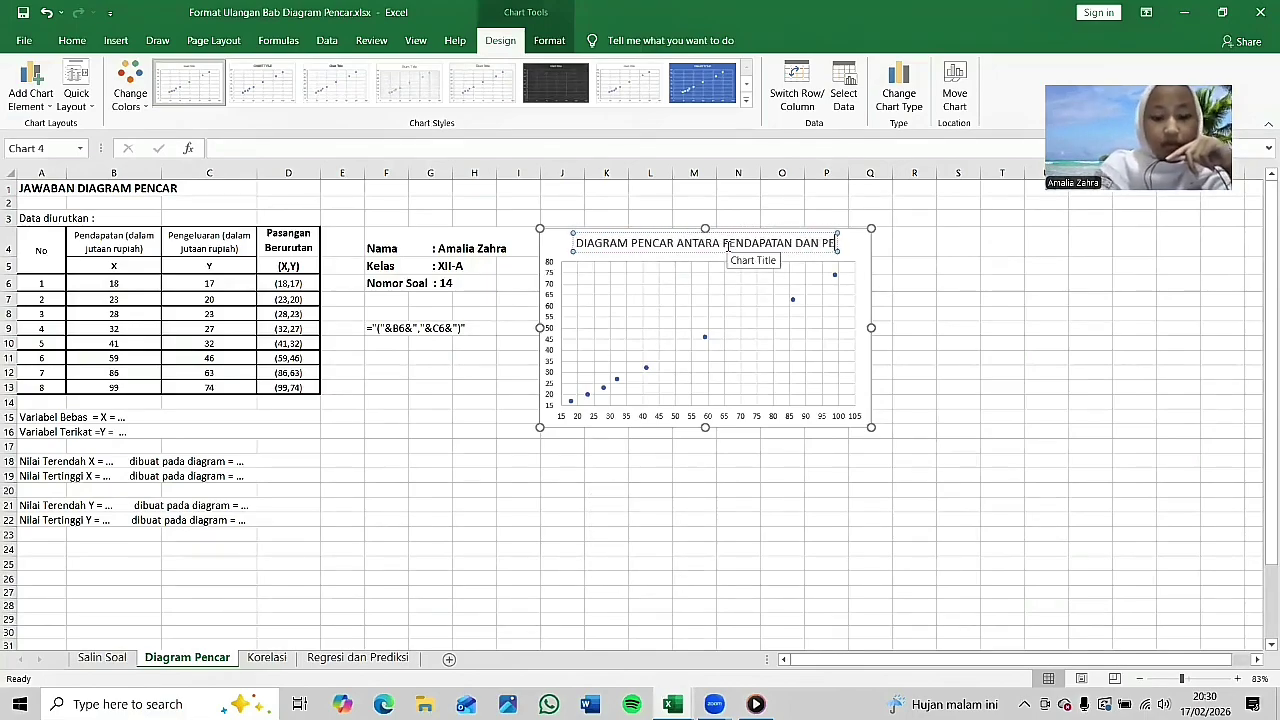
click(1046, 298)
click(838, 298)
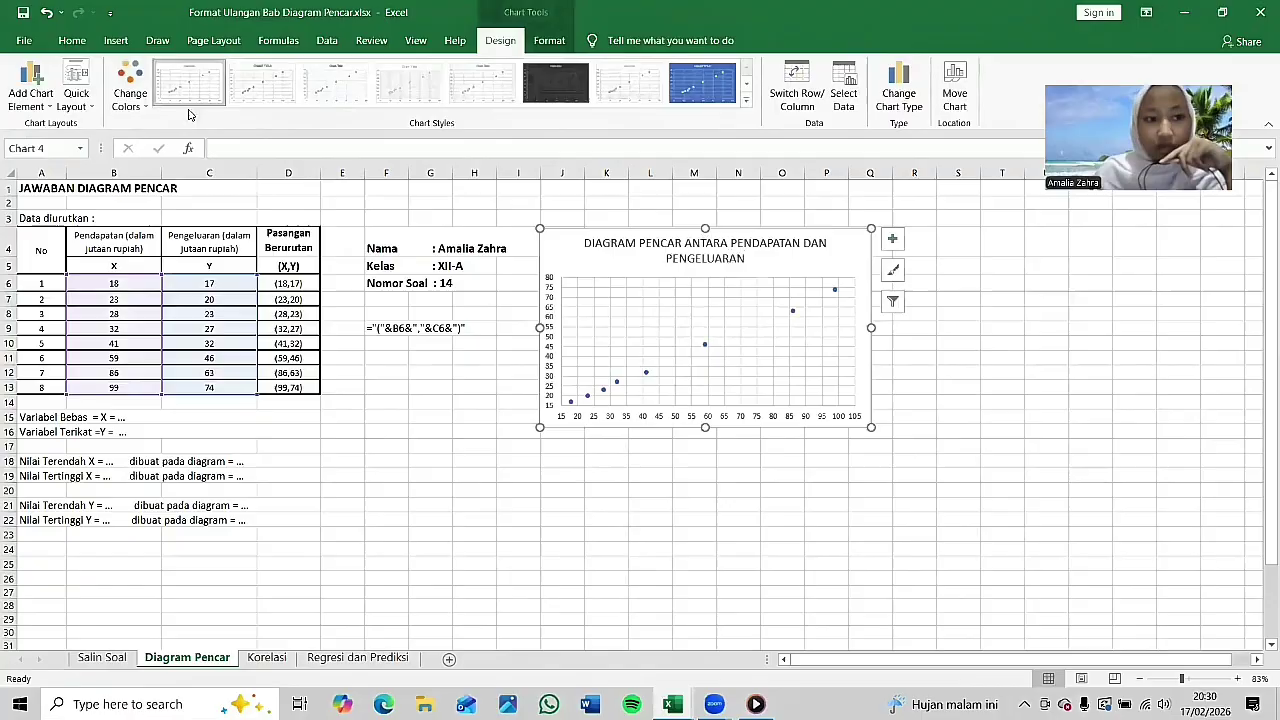
Step: Add a primary horizontal axis title to the scatter chart reading "PENDAPATAN"
click(50, 106)
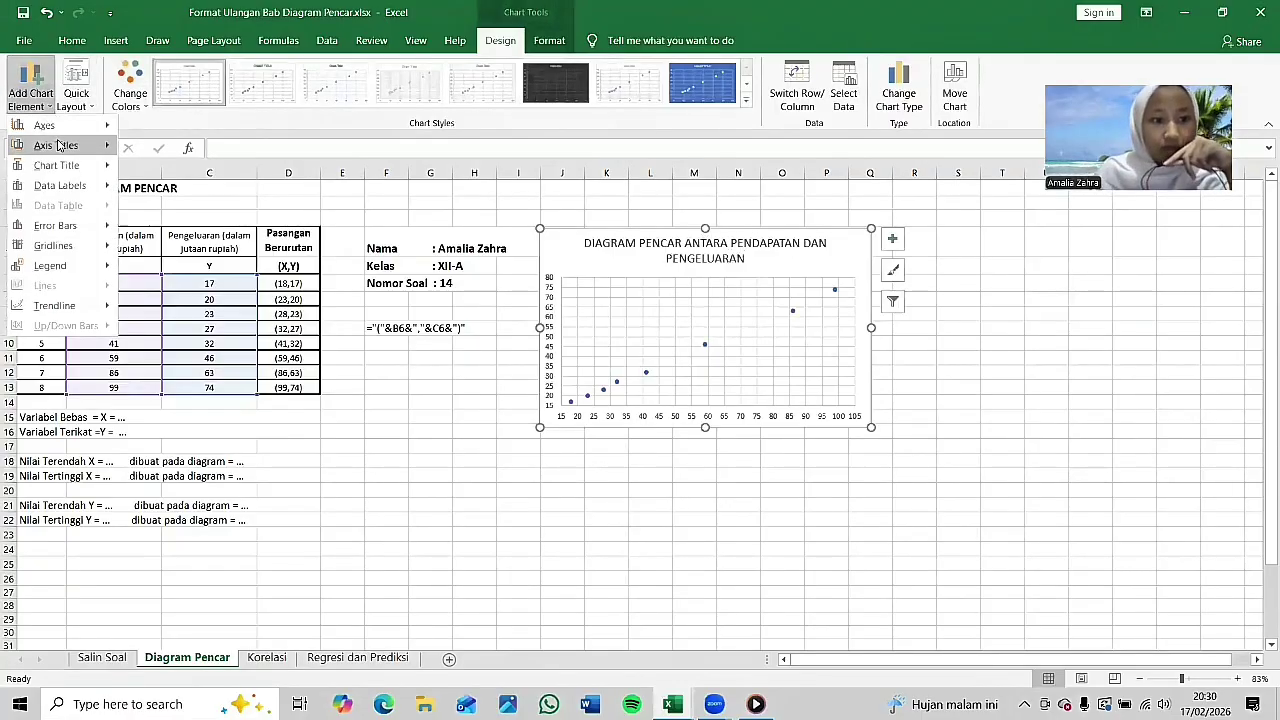
mouse_move(78, 150)
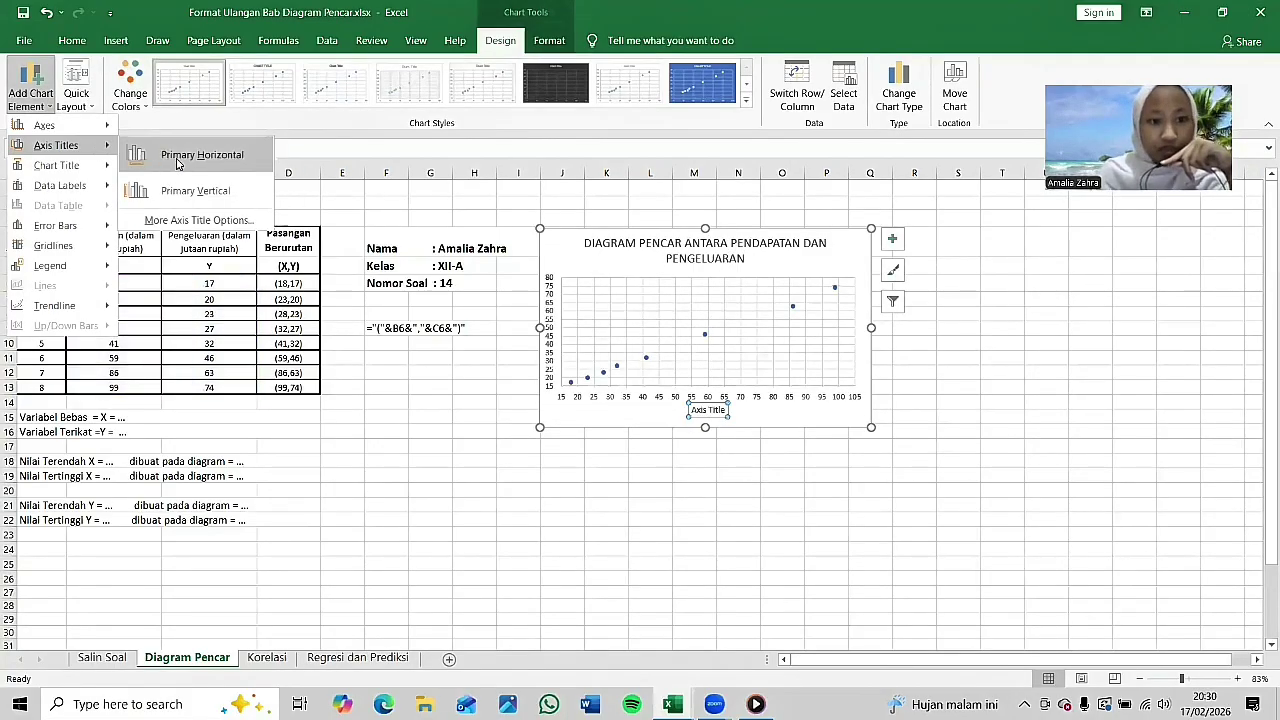
click(210, 160)
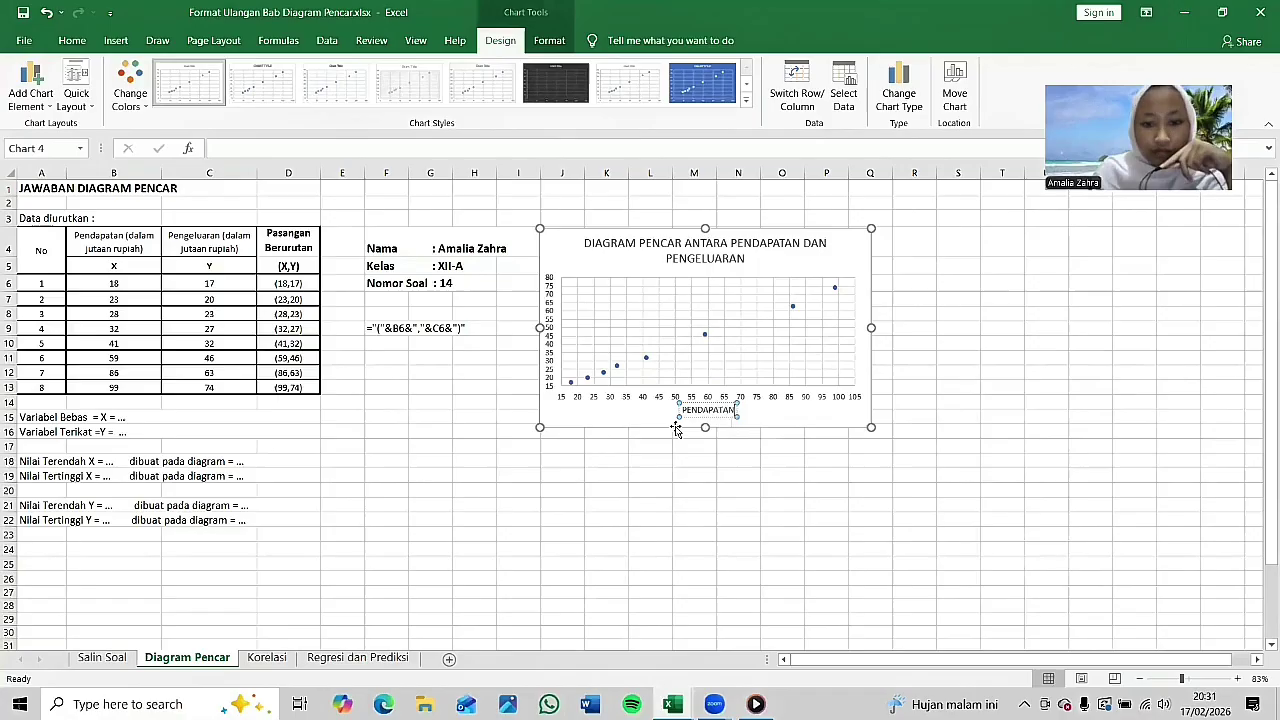
click(671, 425)
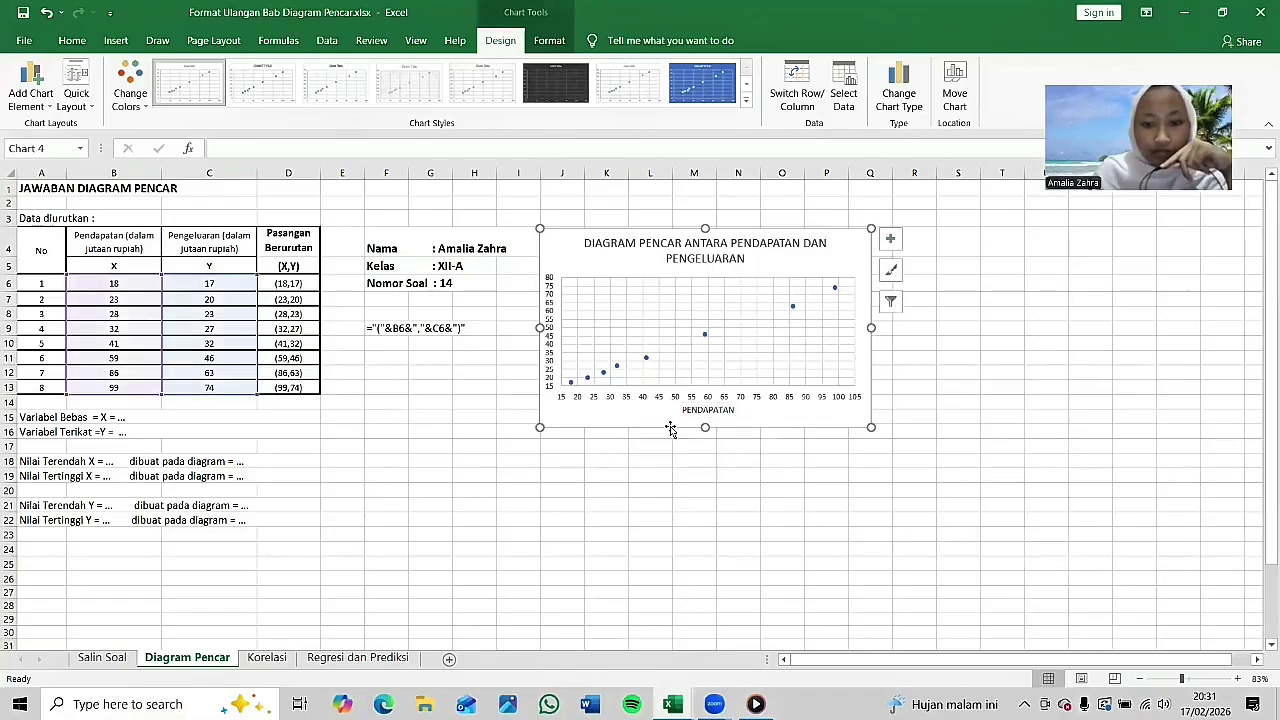
Step: Add a primary vertical axis title to the scatter chart reading "PENGELUARAN"
click(53, 111)
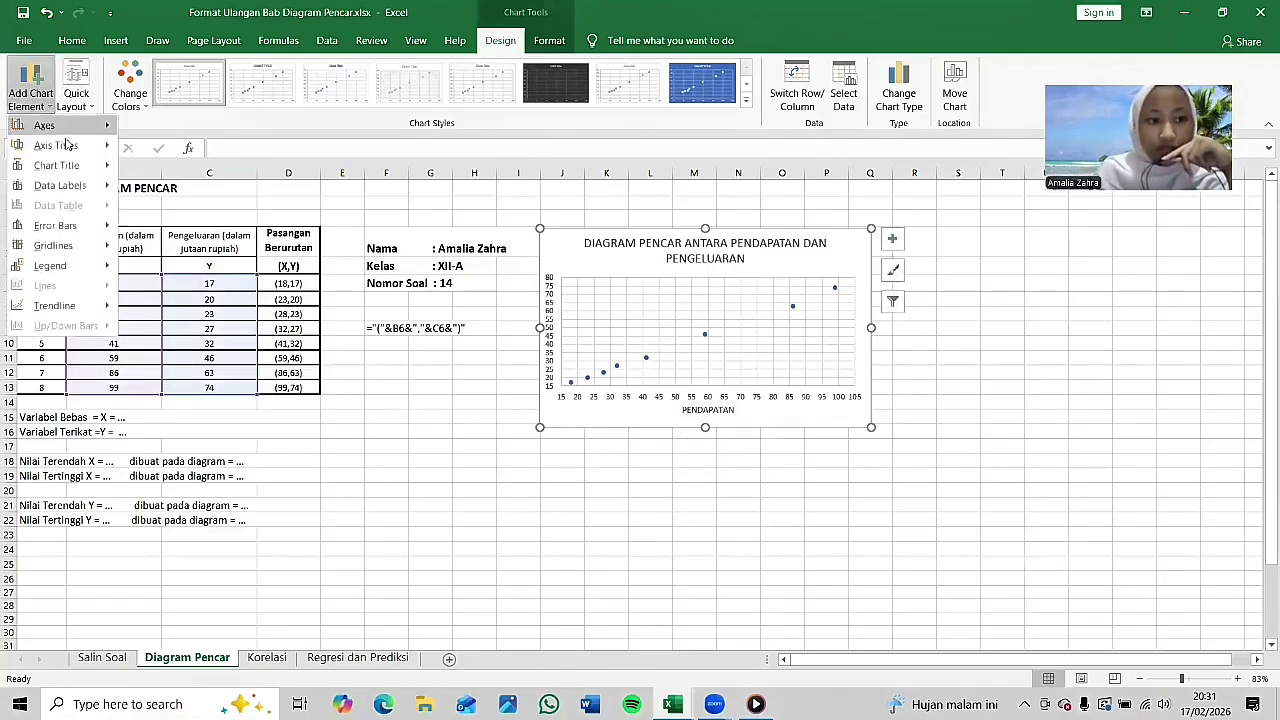
mouse_move(91, 146)
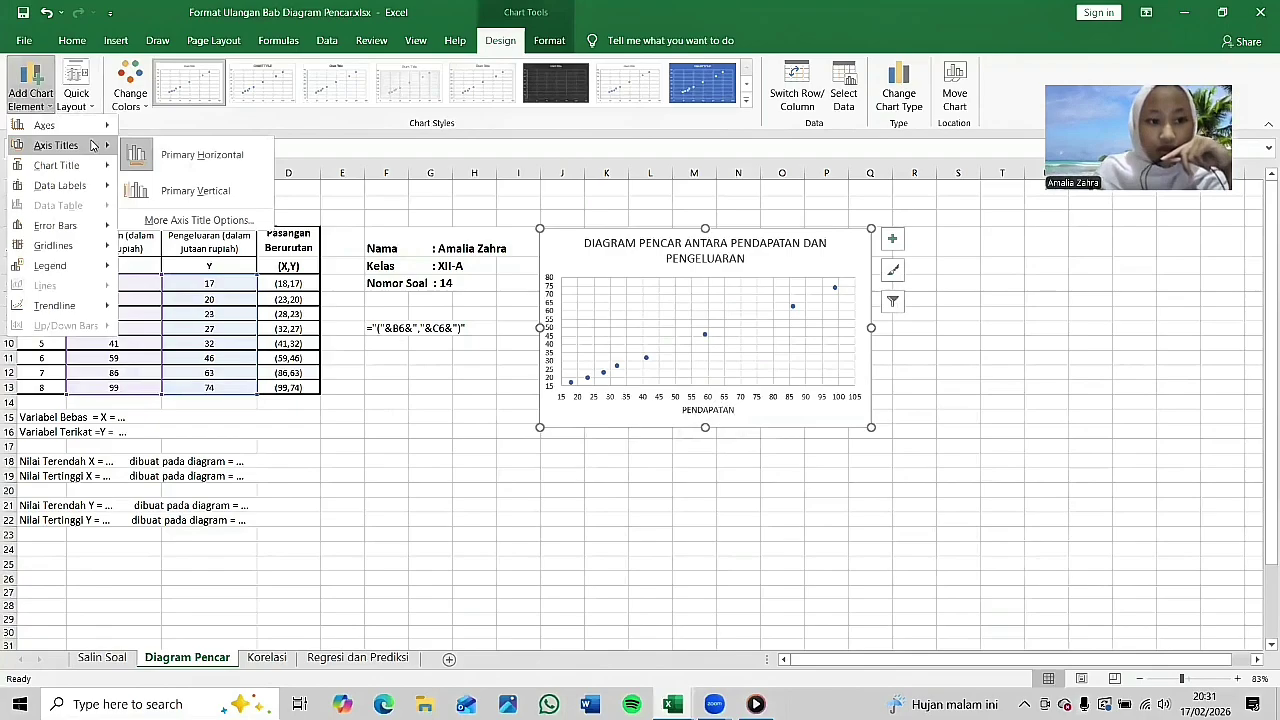
click(145, 191)
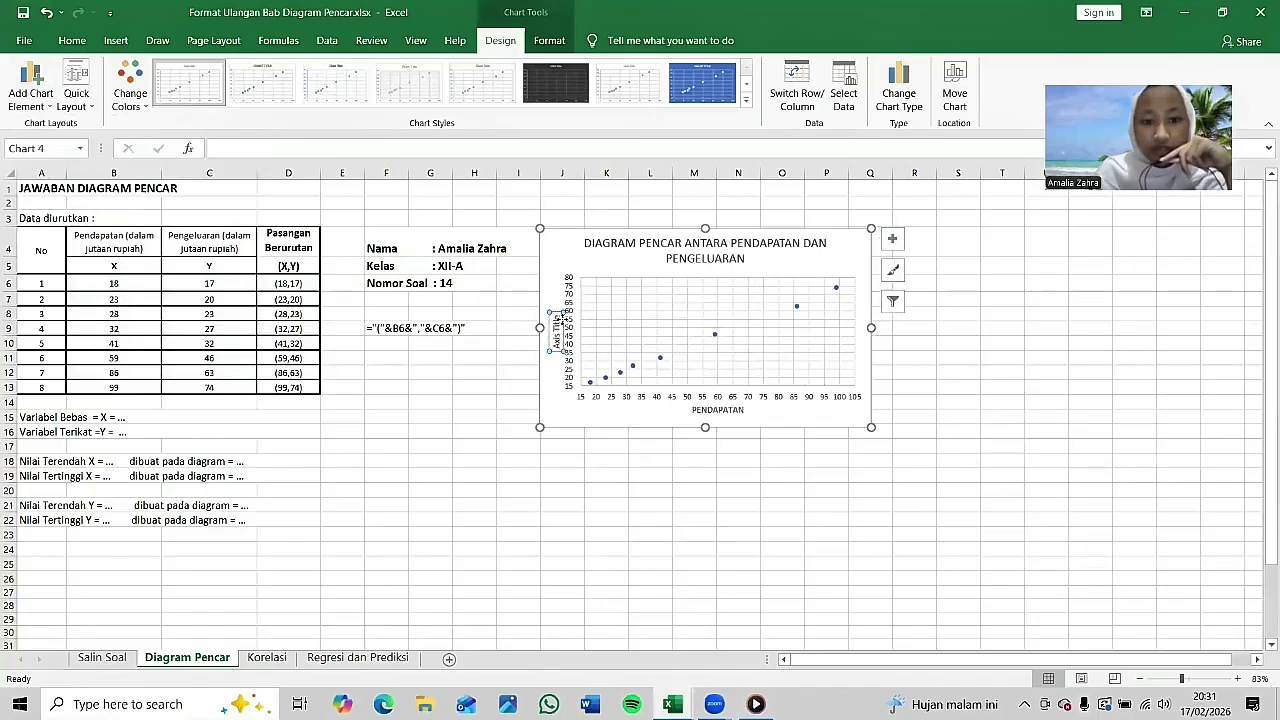
drag(560, 316, 559, 348)
text(PENGELUARA)
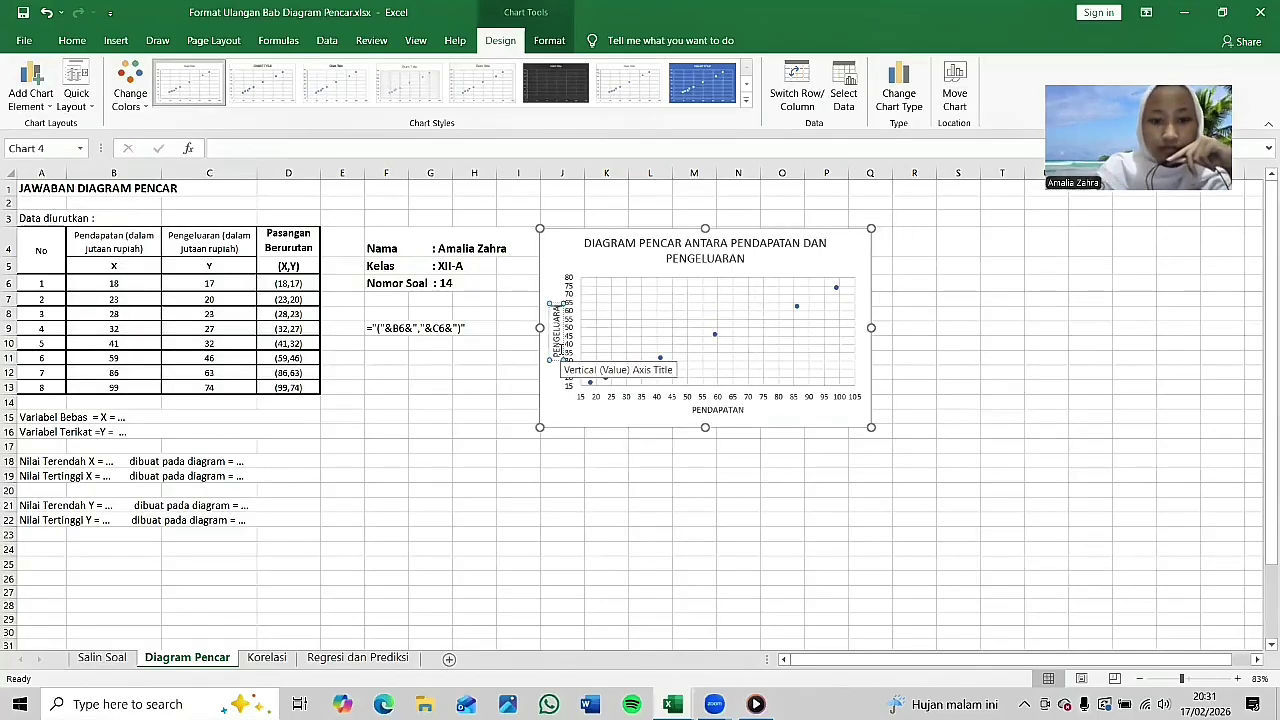
text(N)
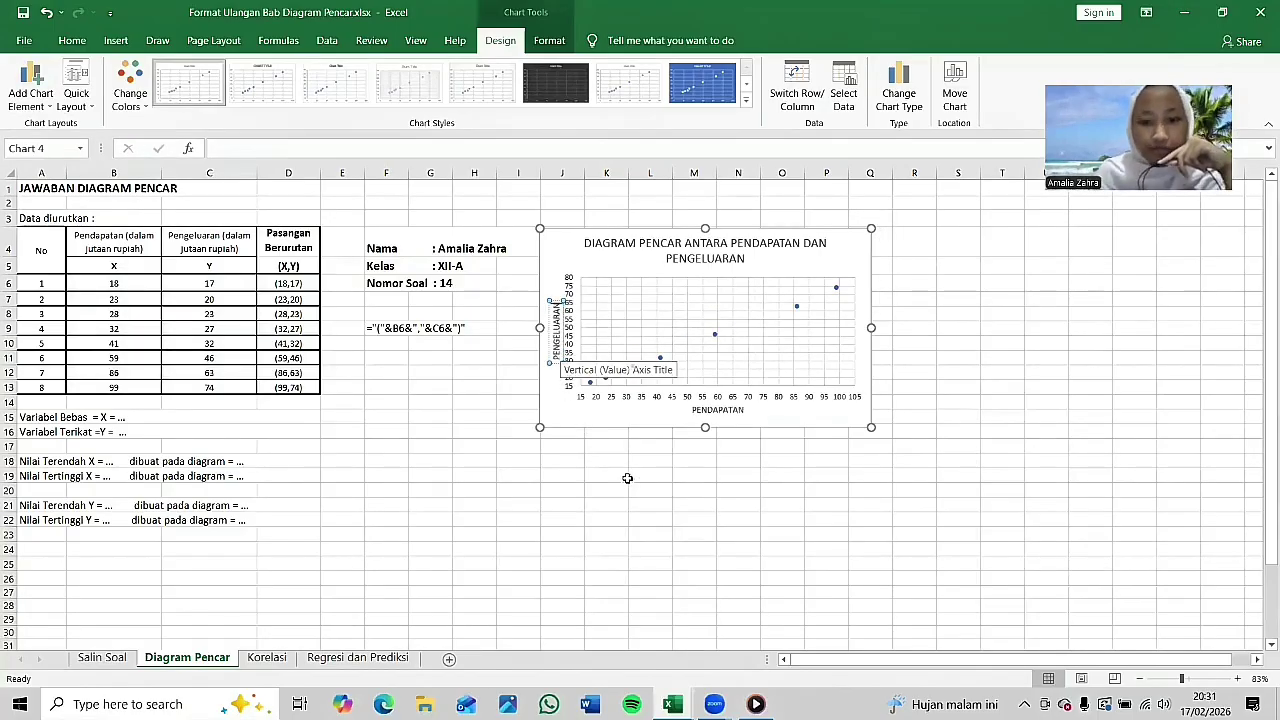
click(622, 477)
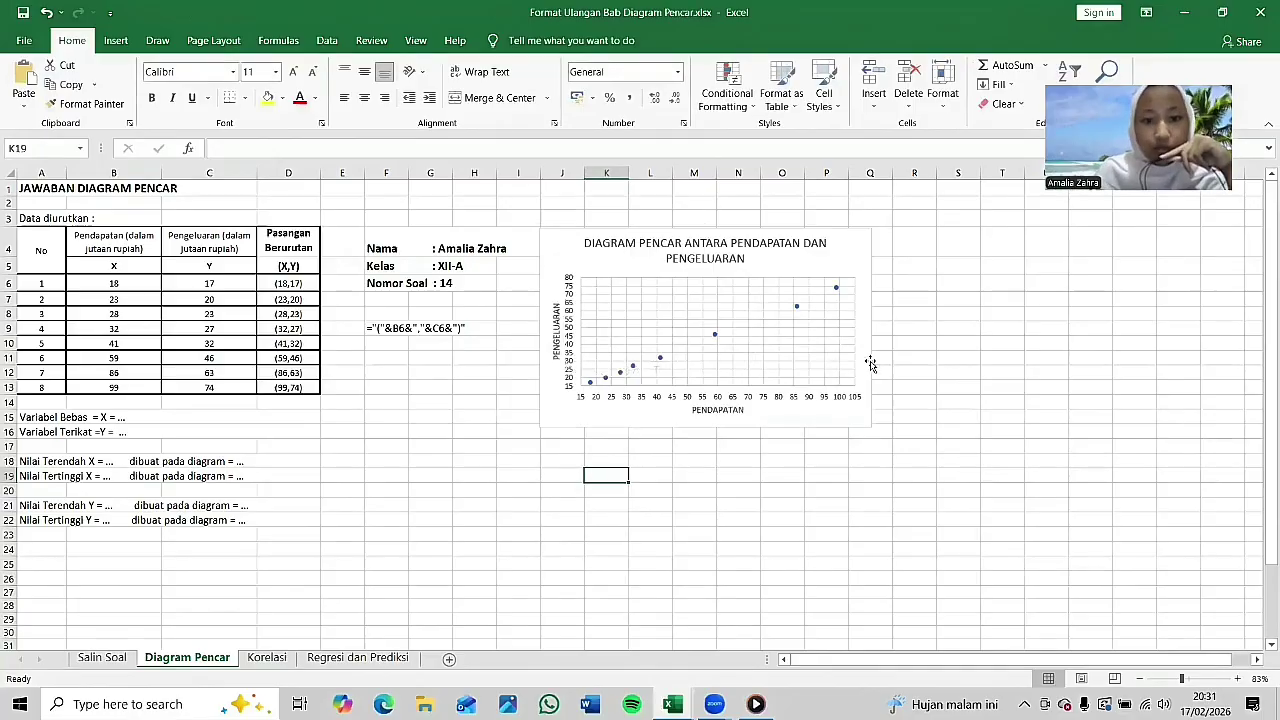
Step: Apply the quick layout with a linear trendline, its equation and R² to the scatter chart, and delete the legend
click(802, 422)
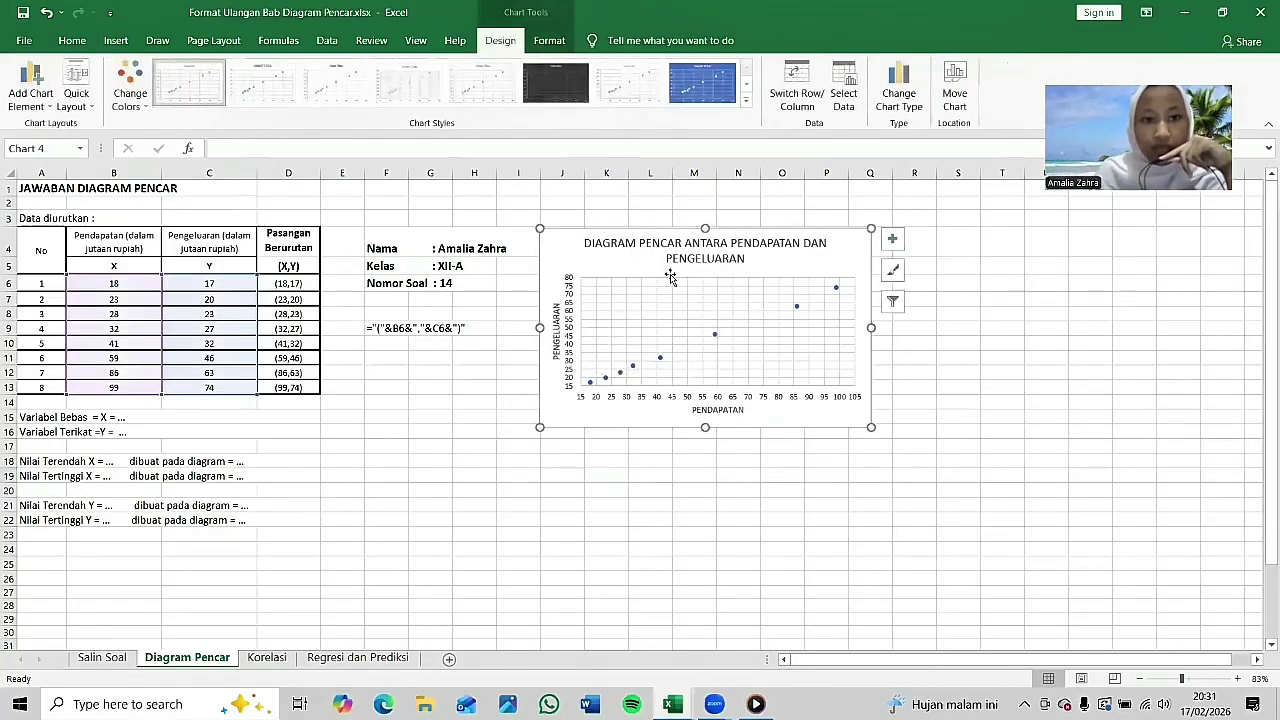
click(87, 108)
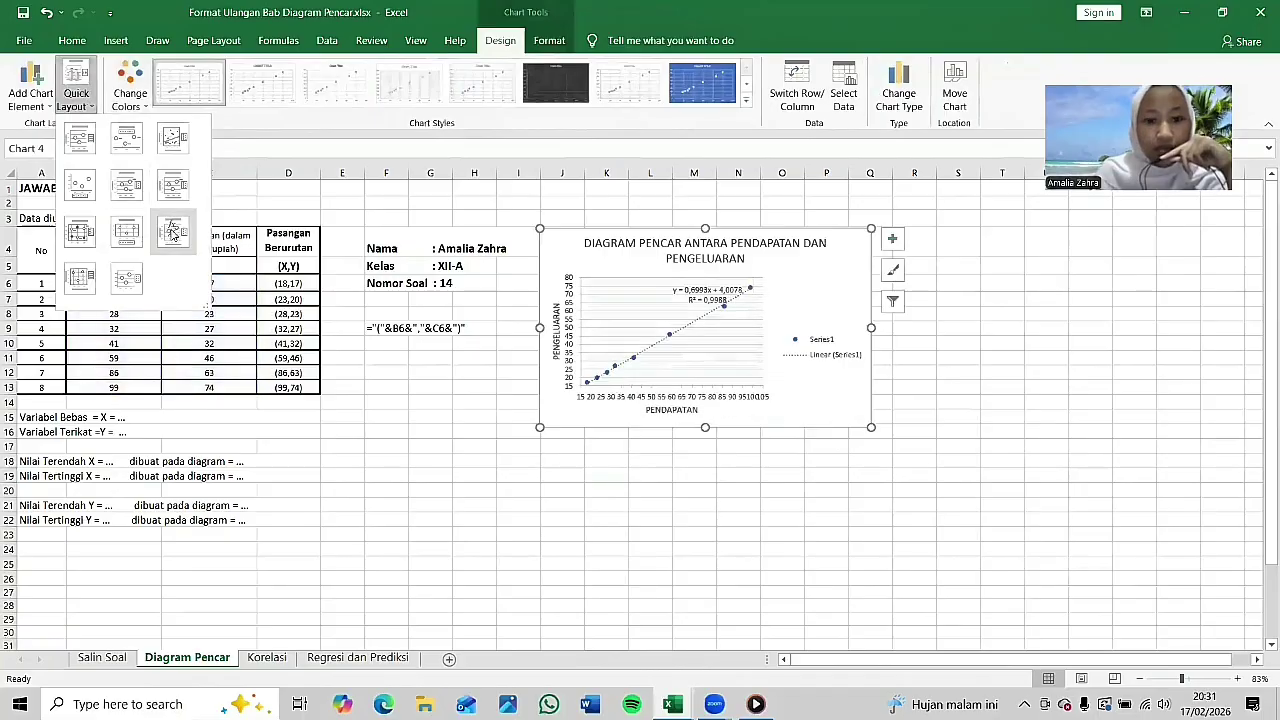
key(Escape)
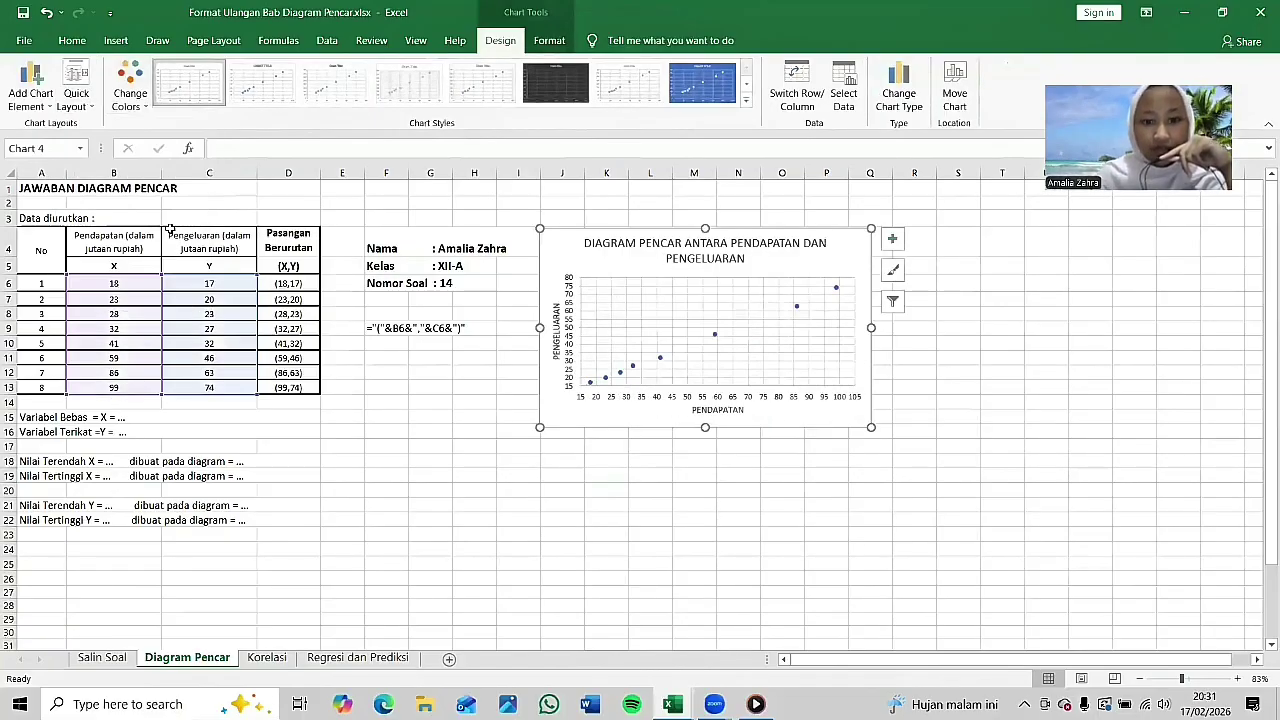
click(815, 345)
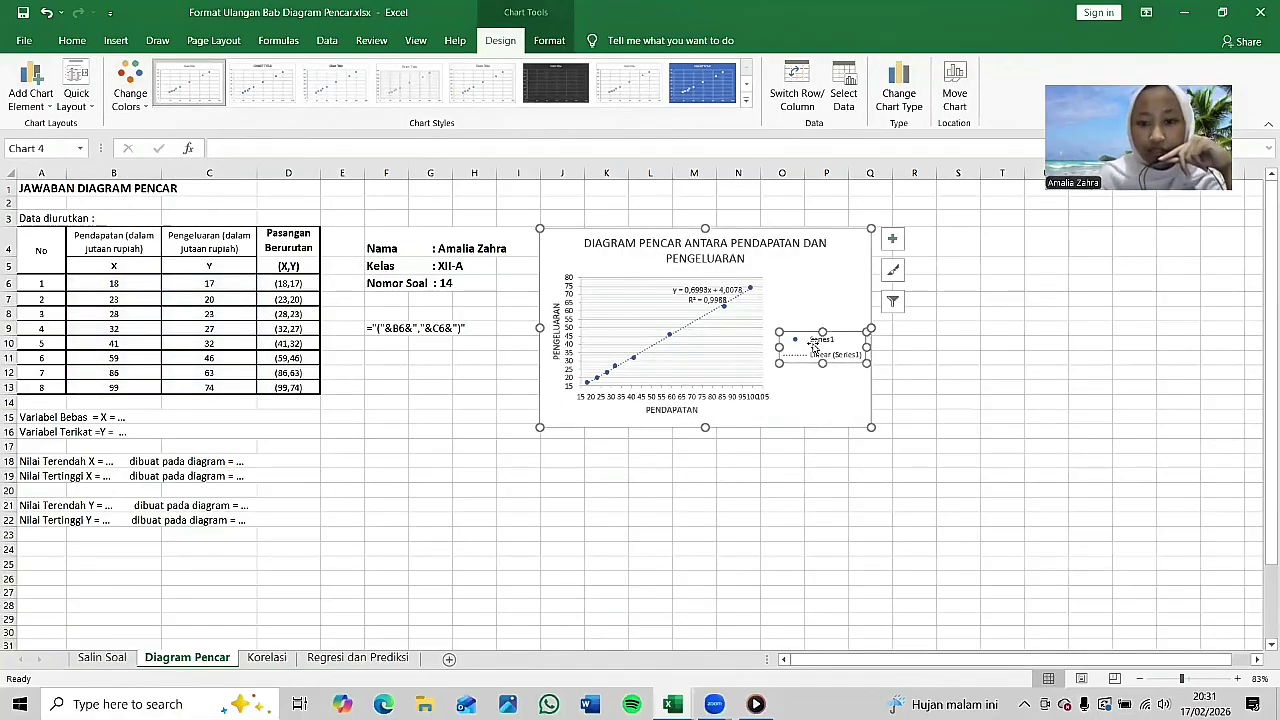
key(Delete)
Step: Copy the R² line from the chart's trendline label and paste it into cell J17 below the chart
double_click(816, 290)
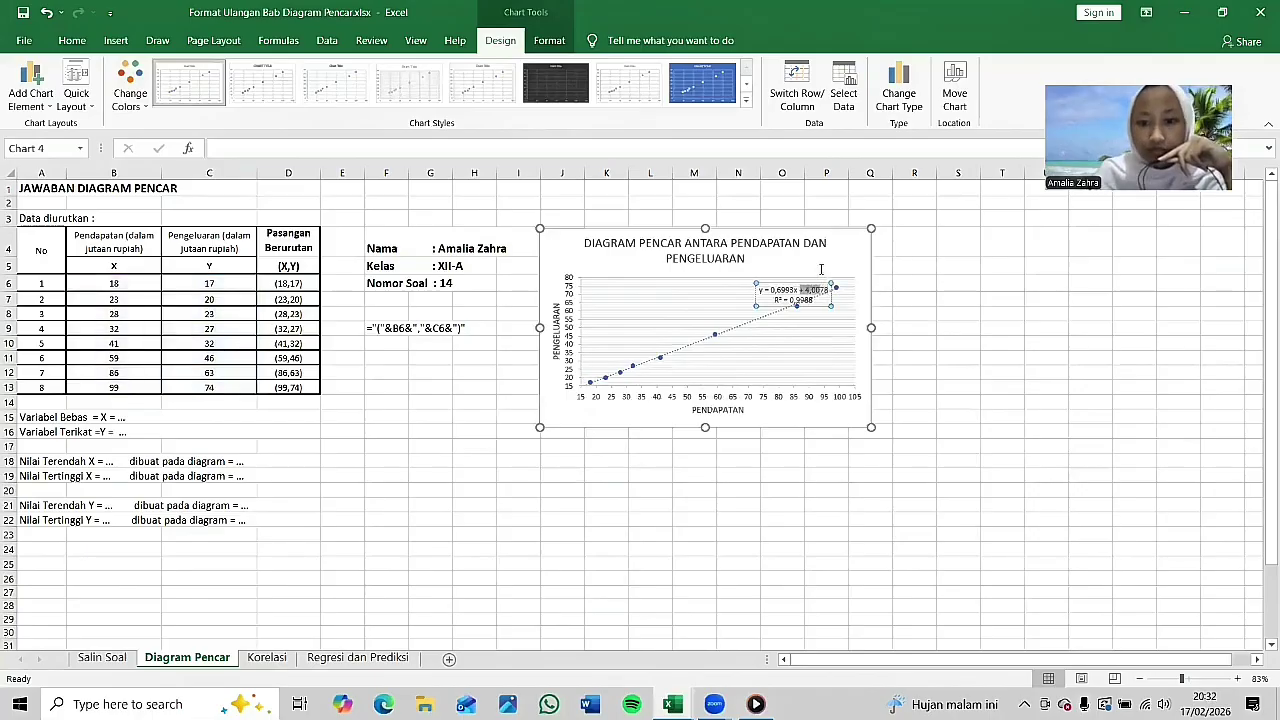
click(810, 266)
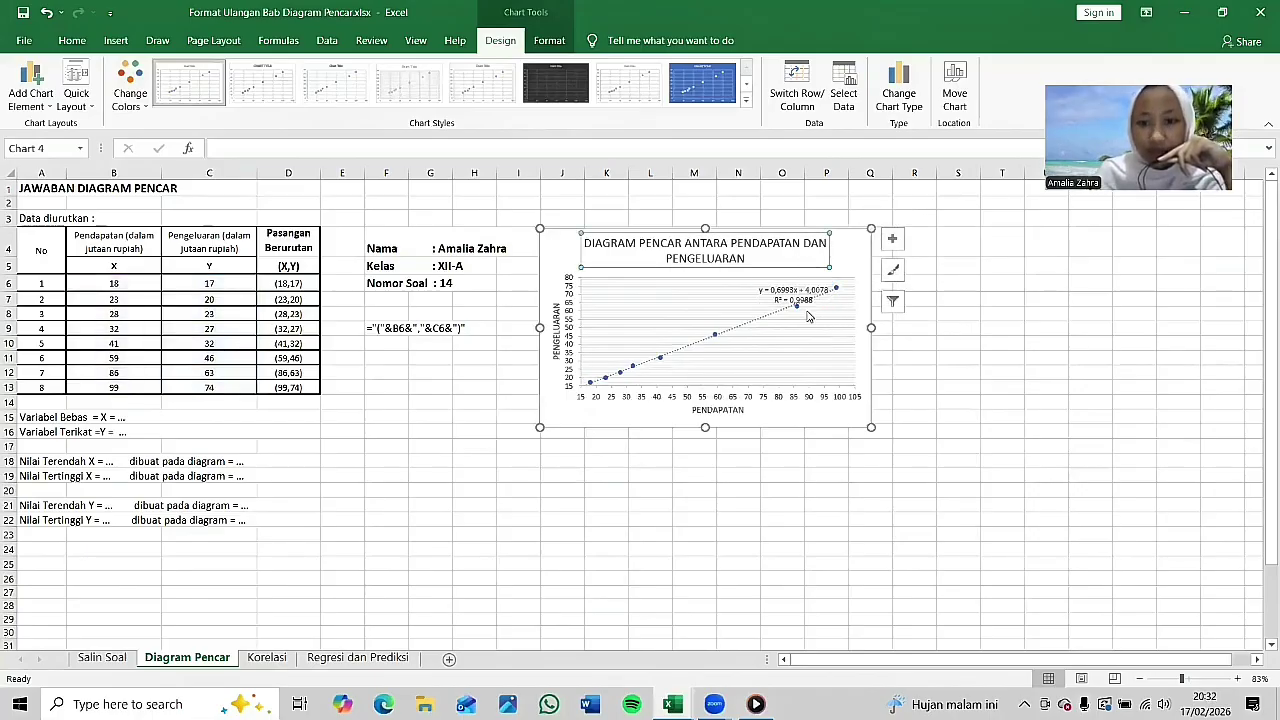
scroll(808, 316, up, 3)
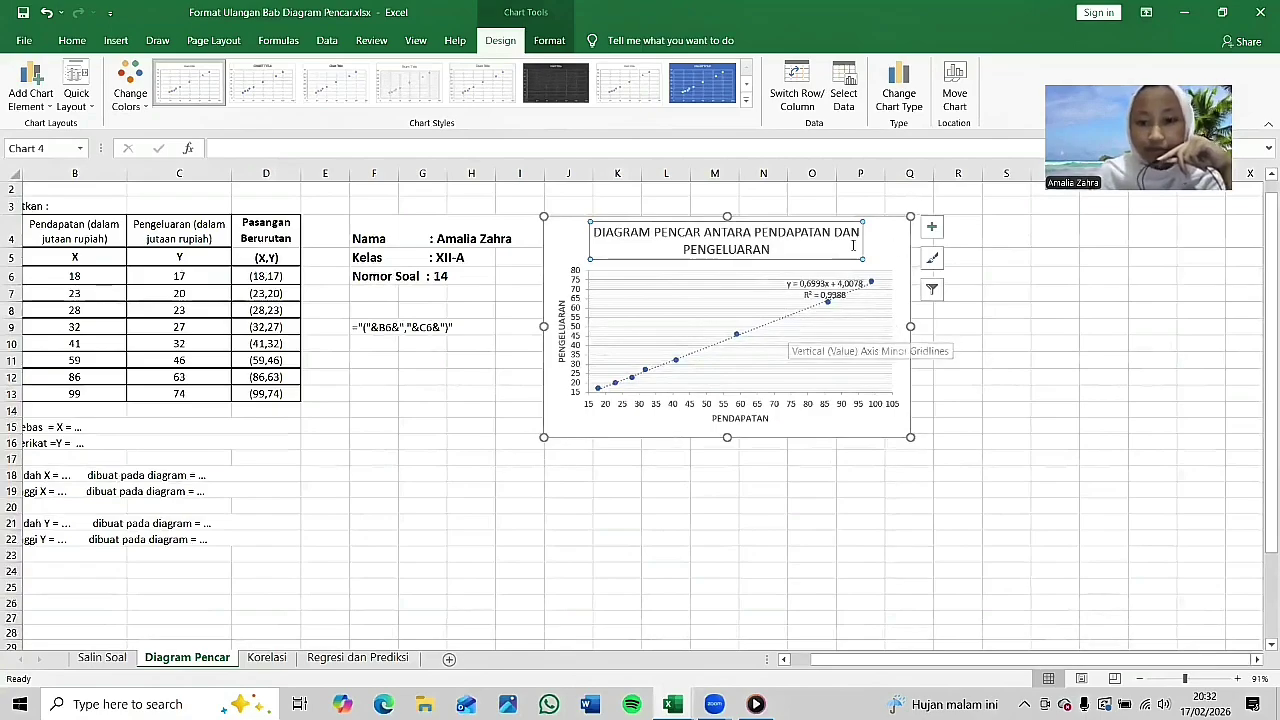
click(795, 293)
drag(797, 293, 852, 300)
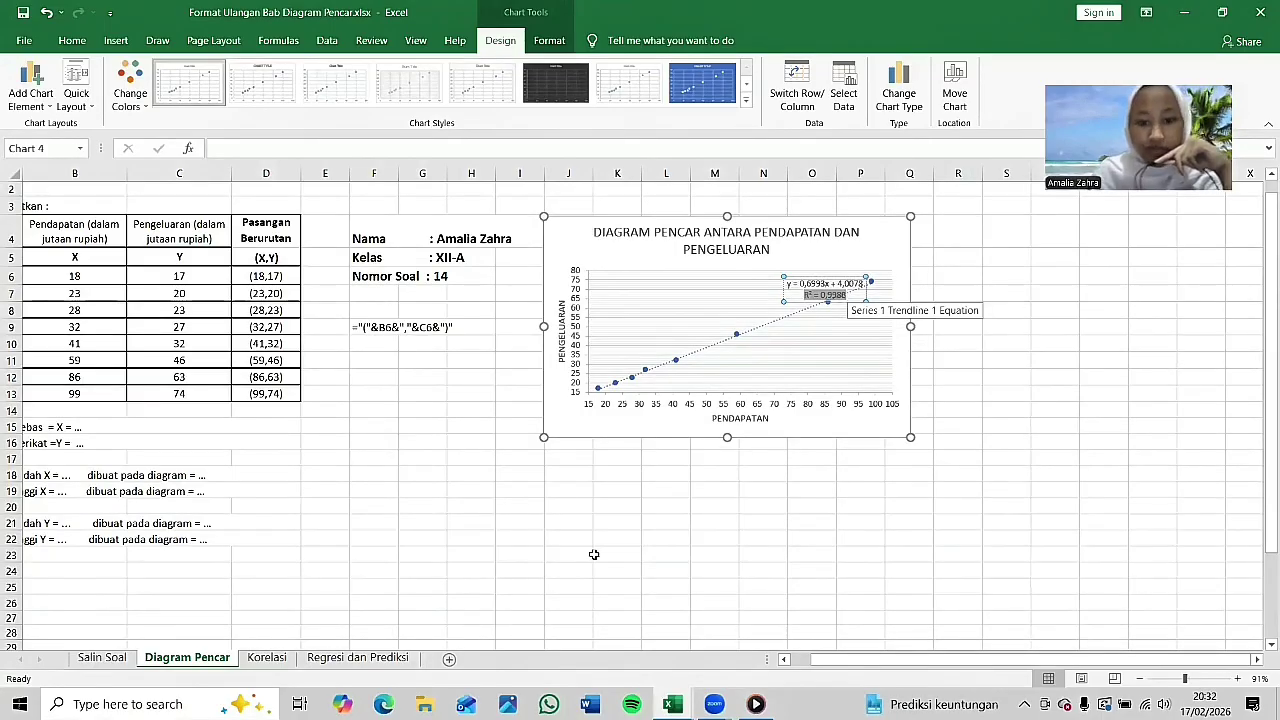
key(ctrl+c)
click(574, 478)
key(ctrl+v)
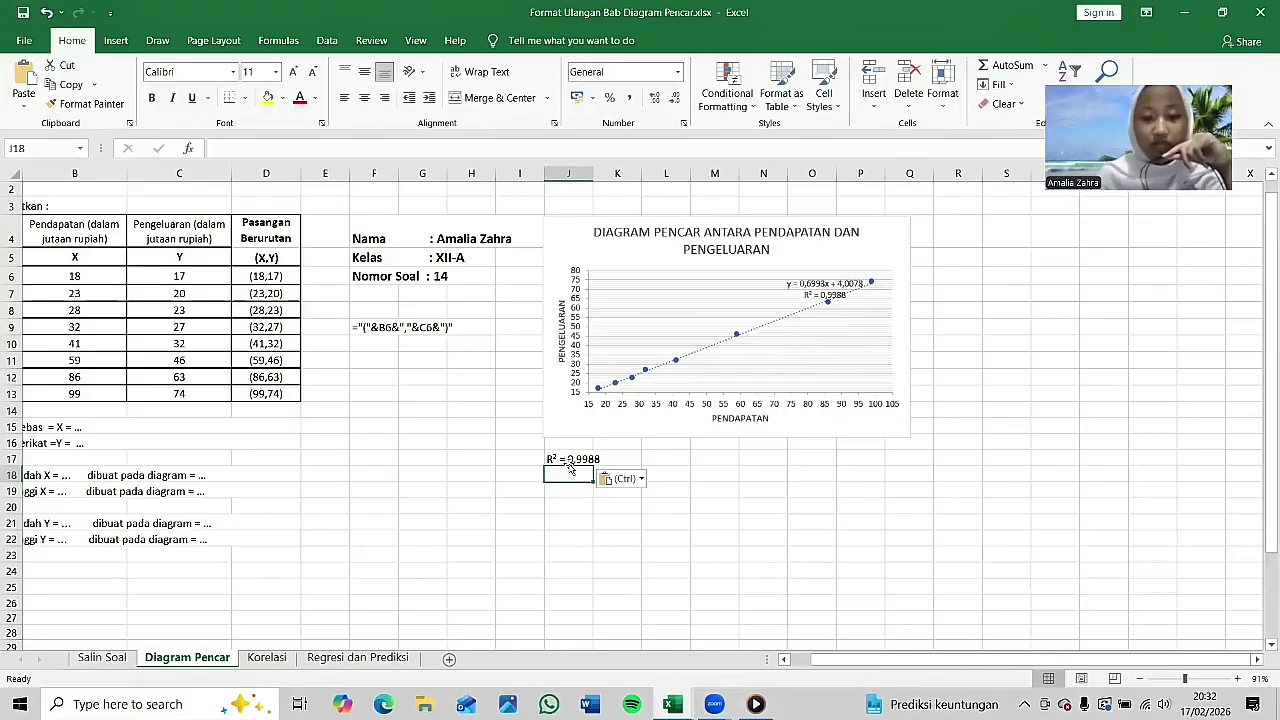
Step: Enter the label "R =" in cell I18
click(527, 473)
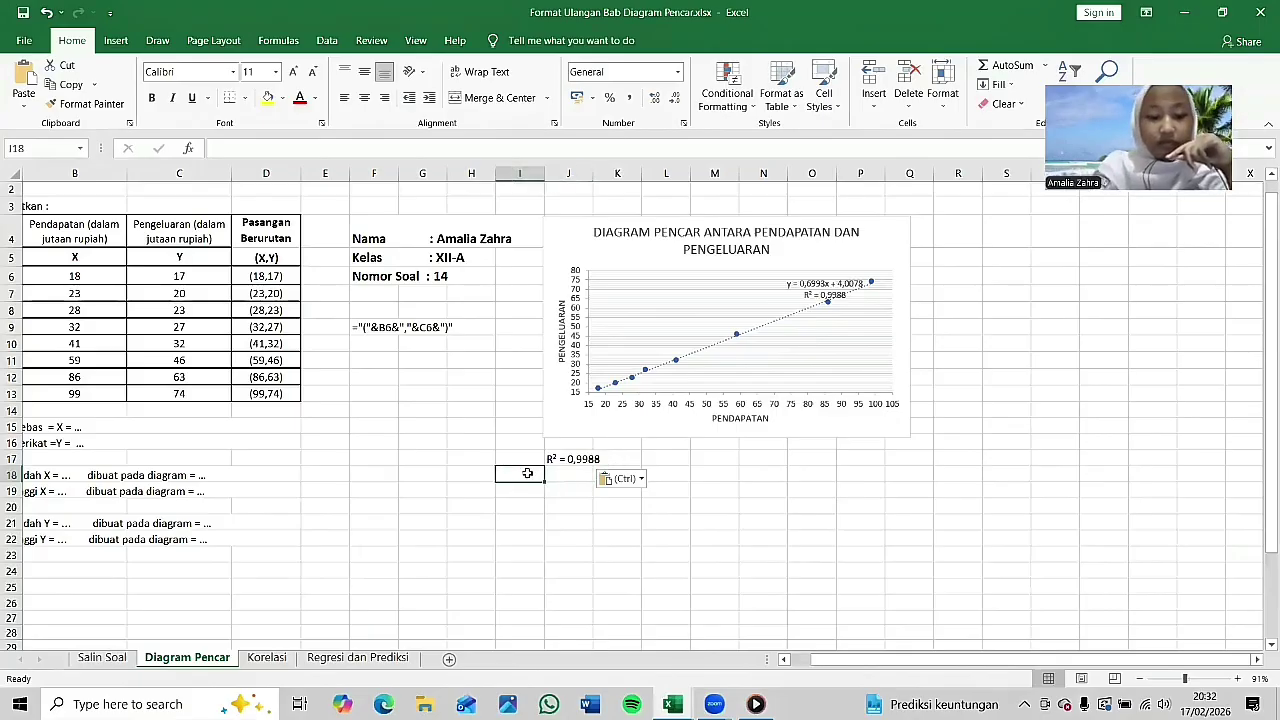
text(R)
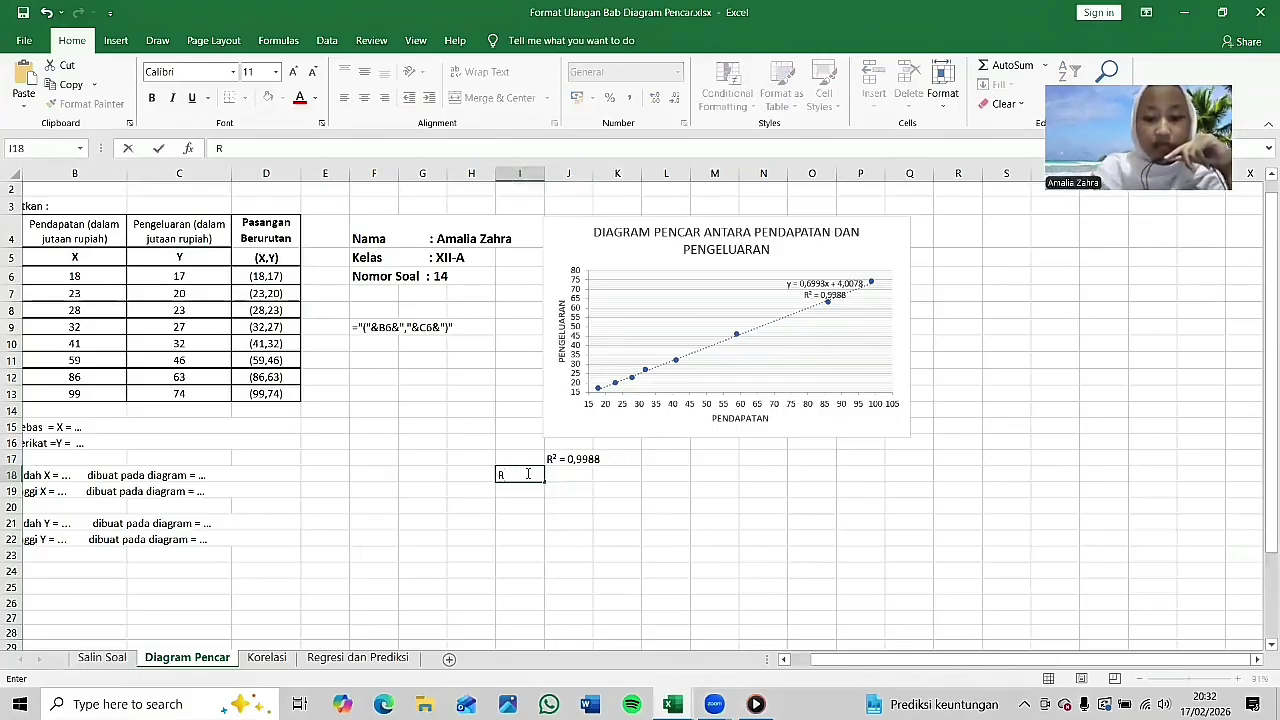
text( =)
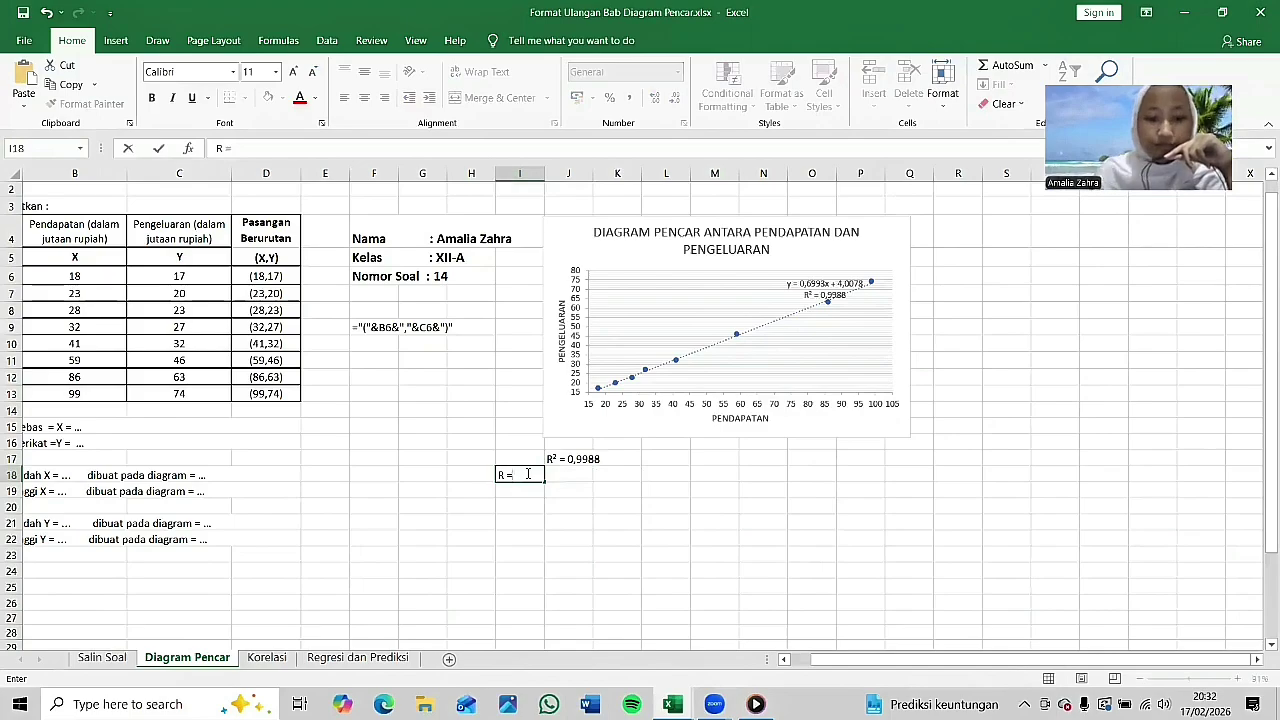
Step: Calculate R in cell J18 with the formula =SQRT(0,9988)
click(577, 484)
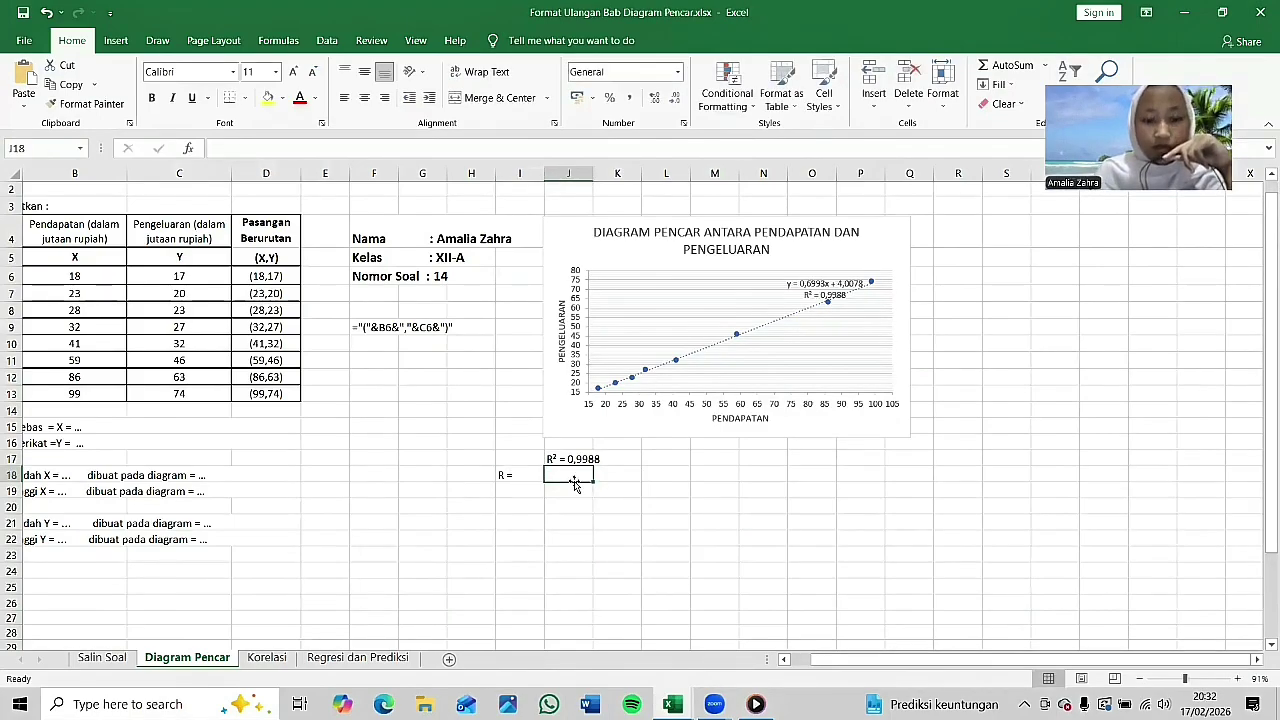
text(=)
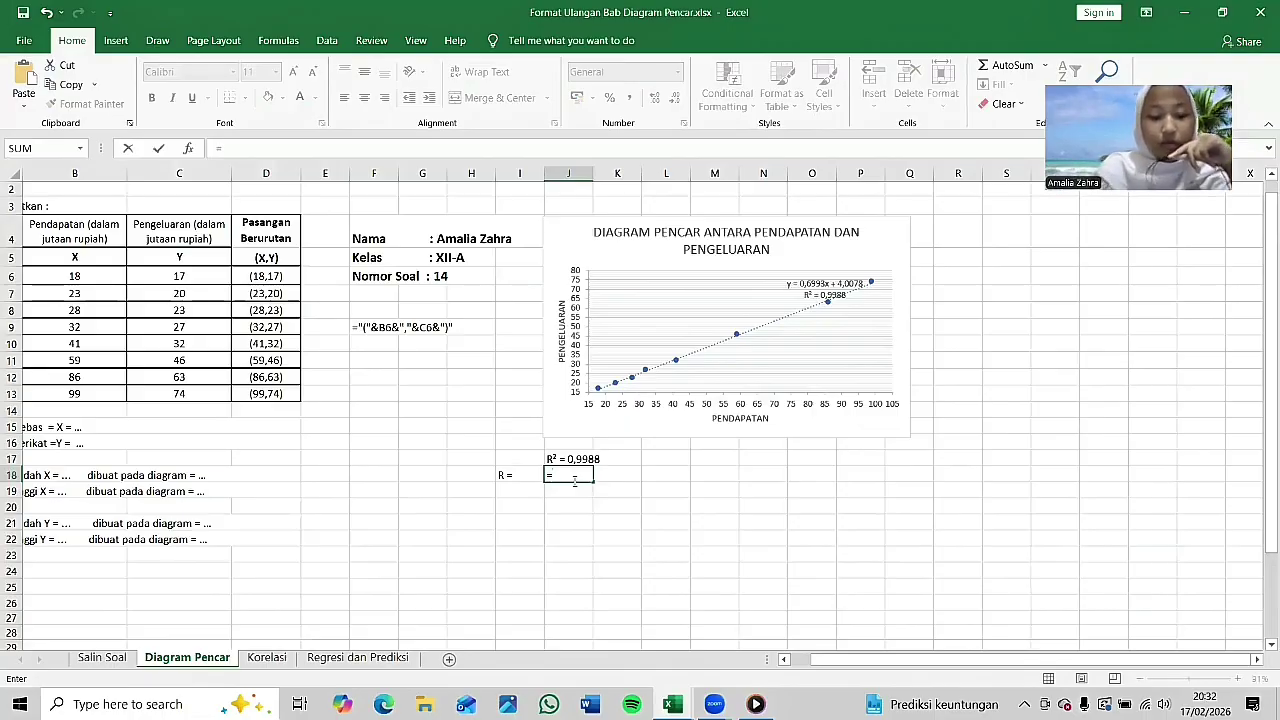
text(SQ)
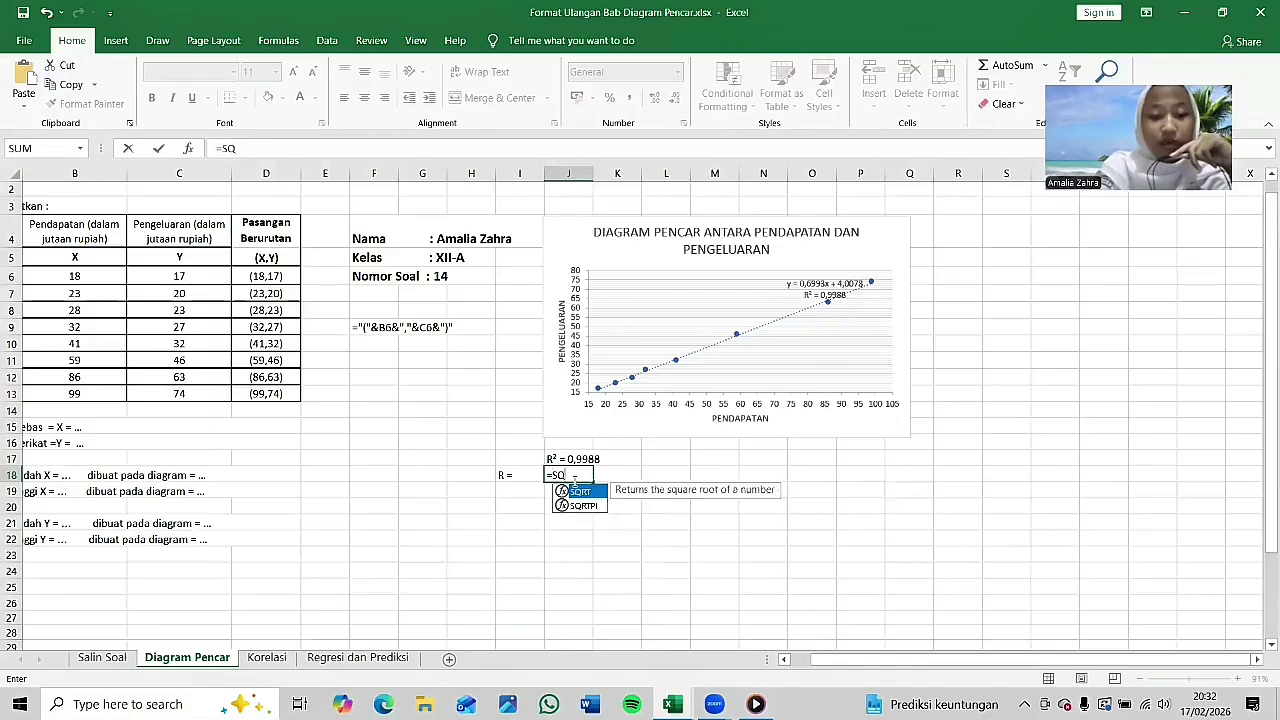
text(RT)
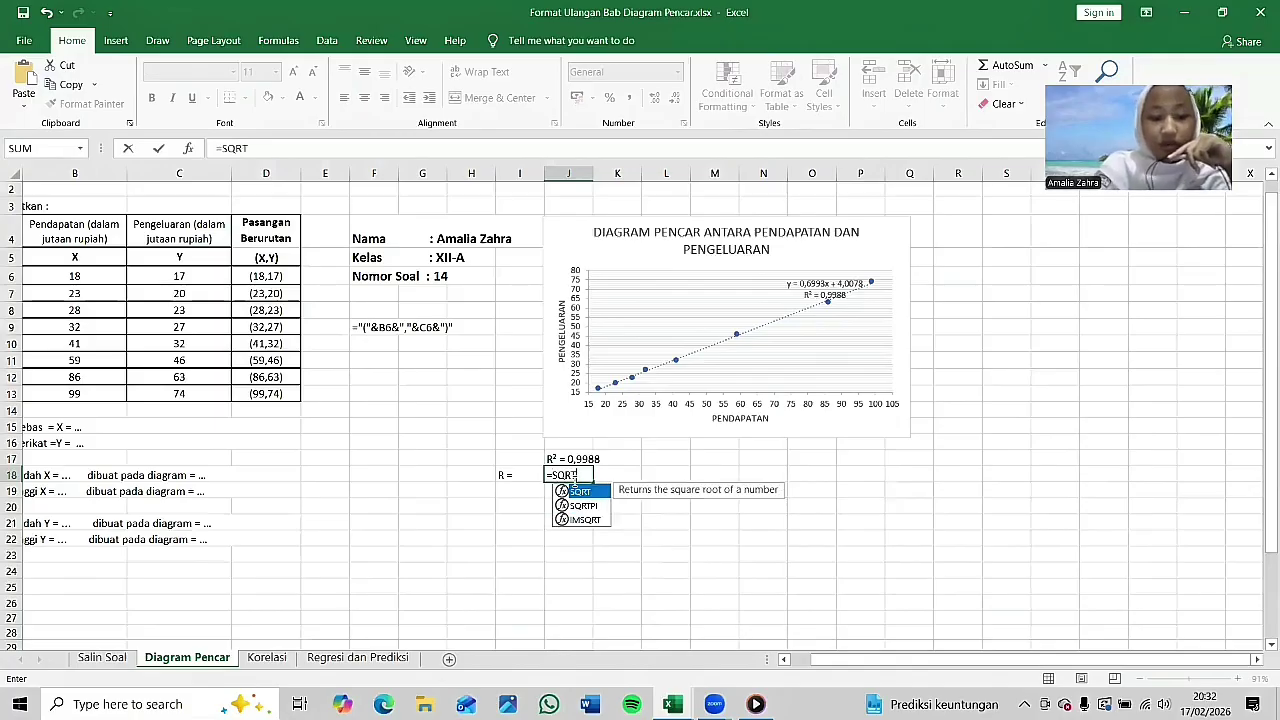
text(()
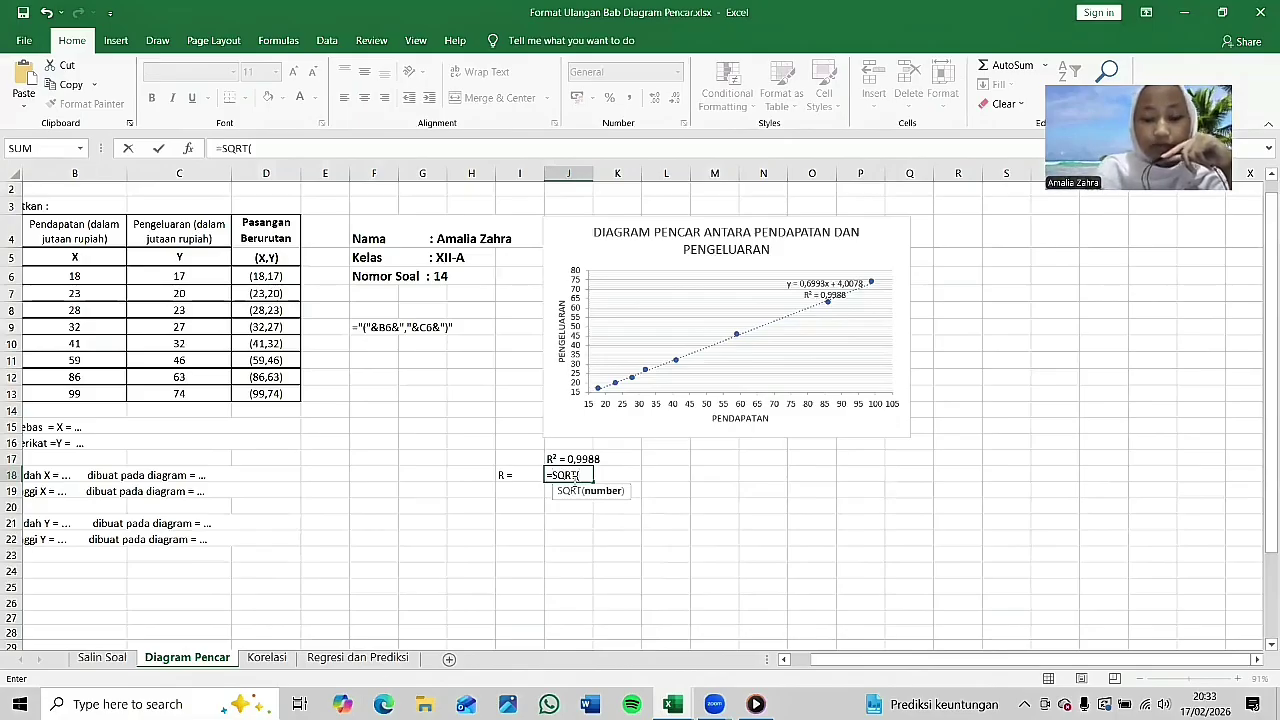
text(0,9988)
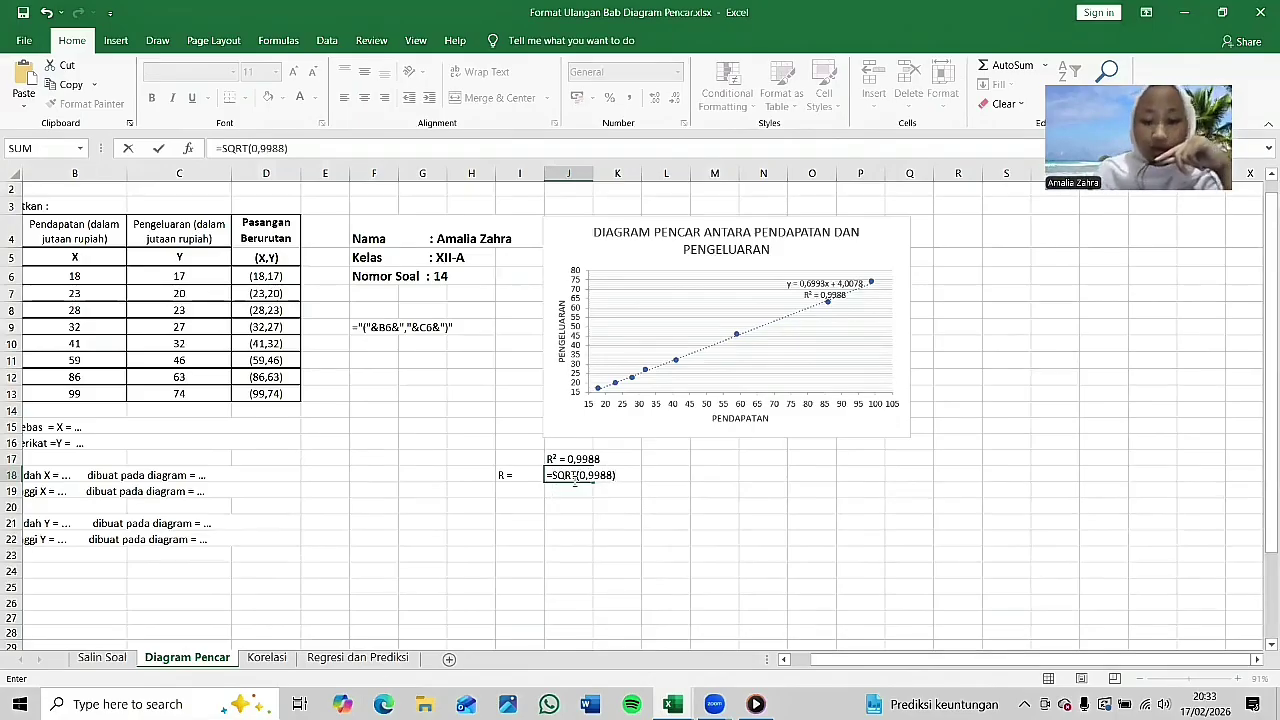
key(Return)
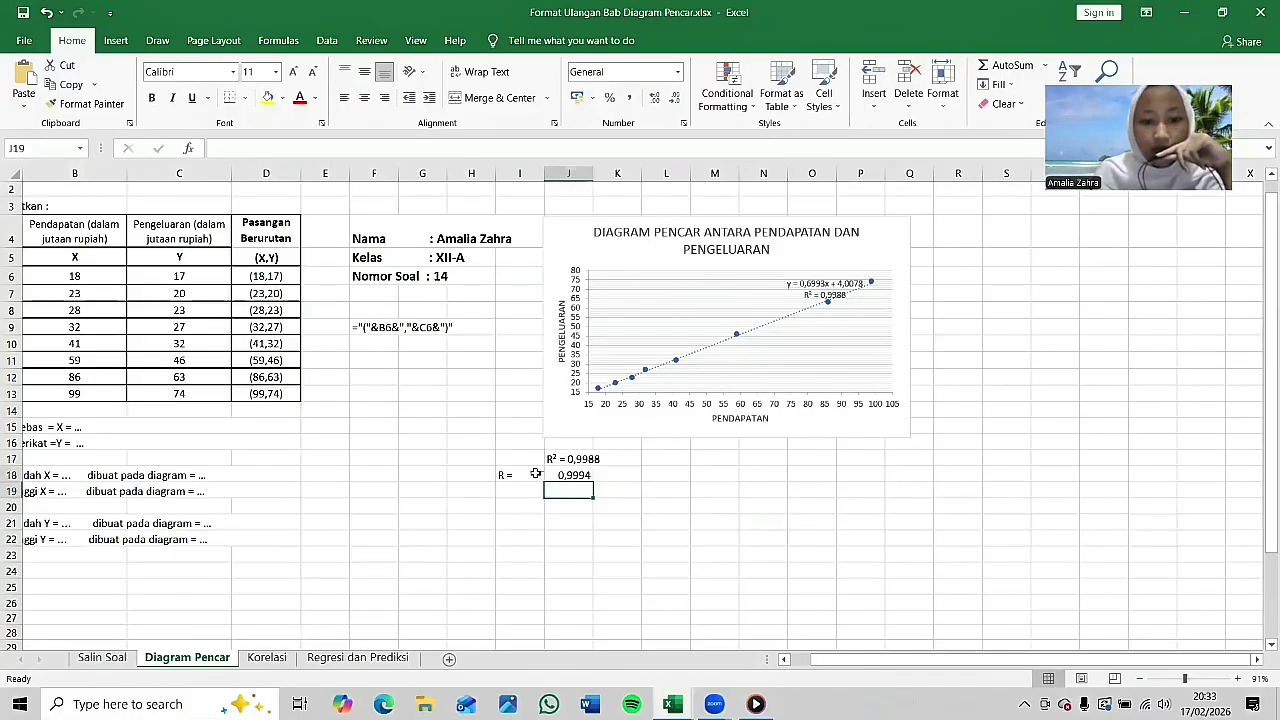
Step: Right-align the "R =" label in cell I18
click(535, 474)
click(384, 97)
key(Right)
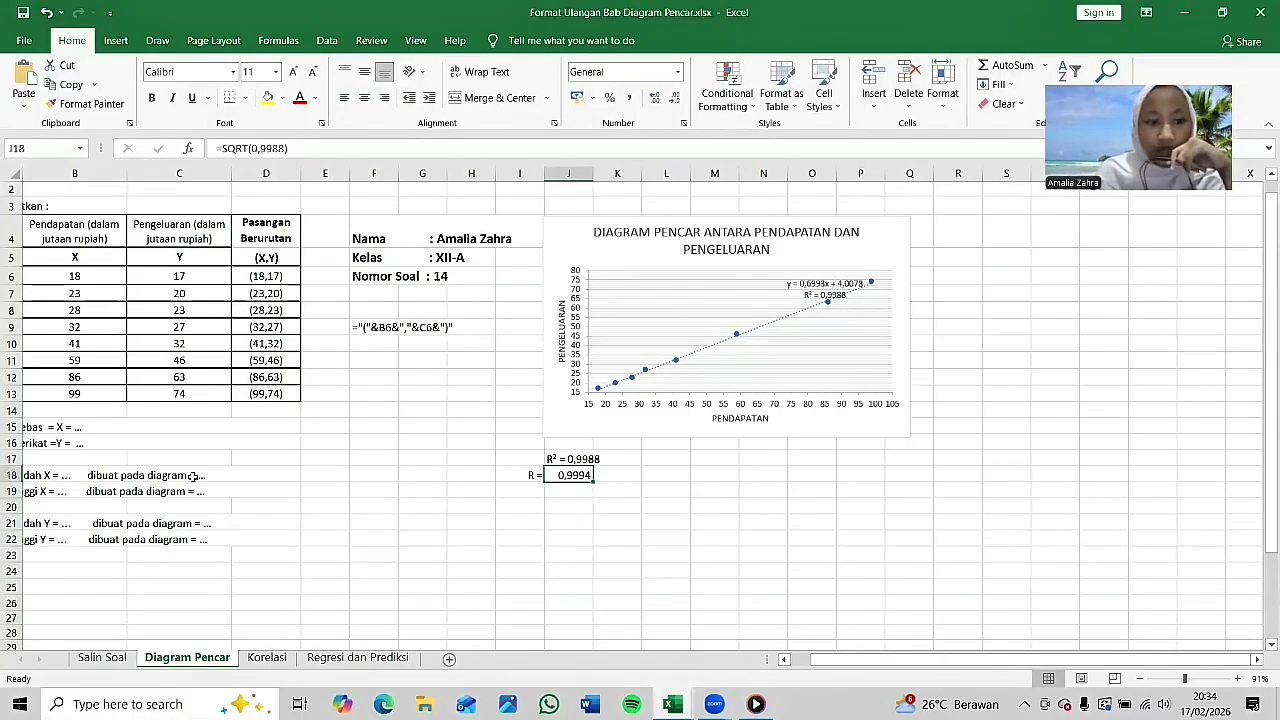
Step: Replace the dots after "Variabel Bebas = X =" in cell A15 with "Pendapatan"
scroll(193, 476, left, 1)
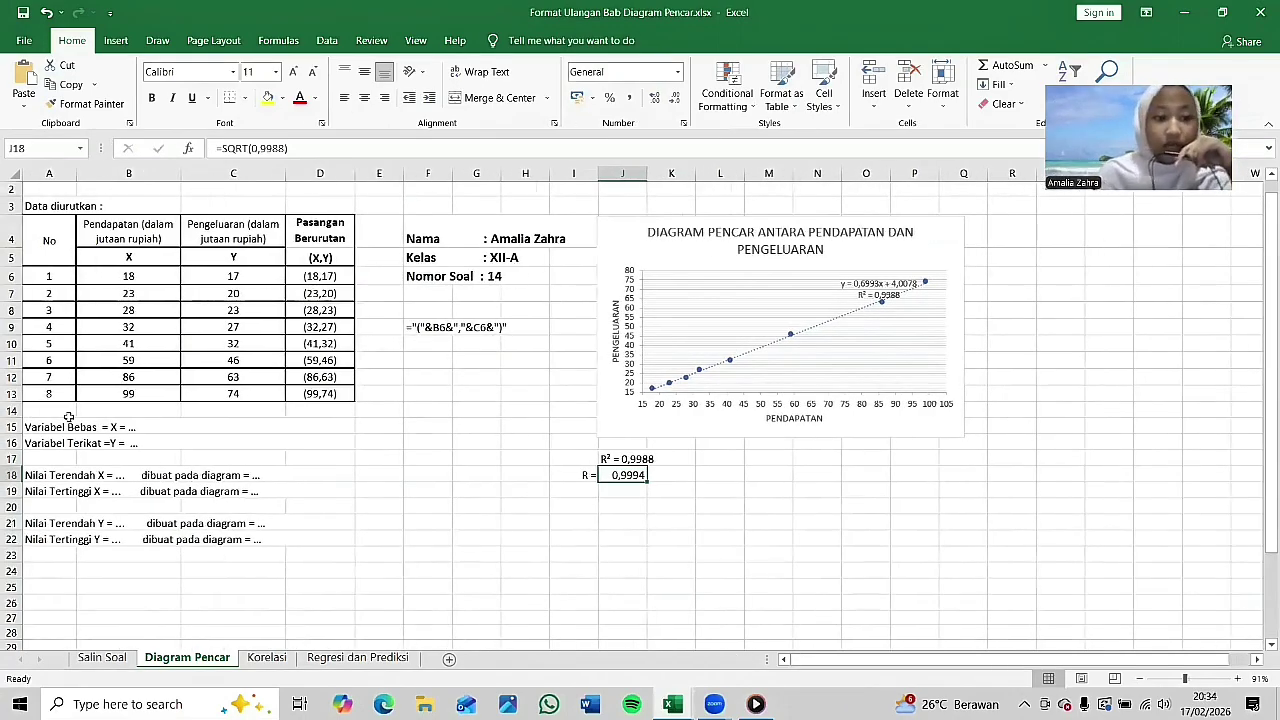
click(137, 432)
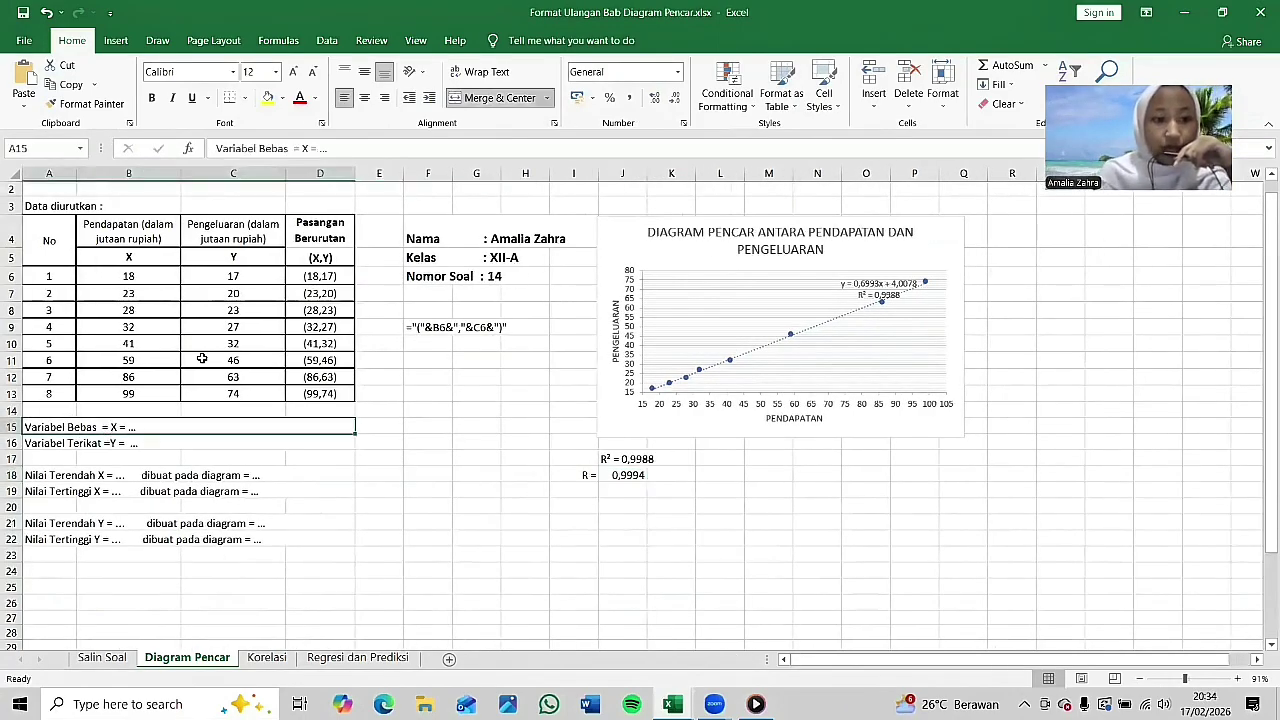
click(337, 150)
key(BackSpace)
key(BackSpace)
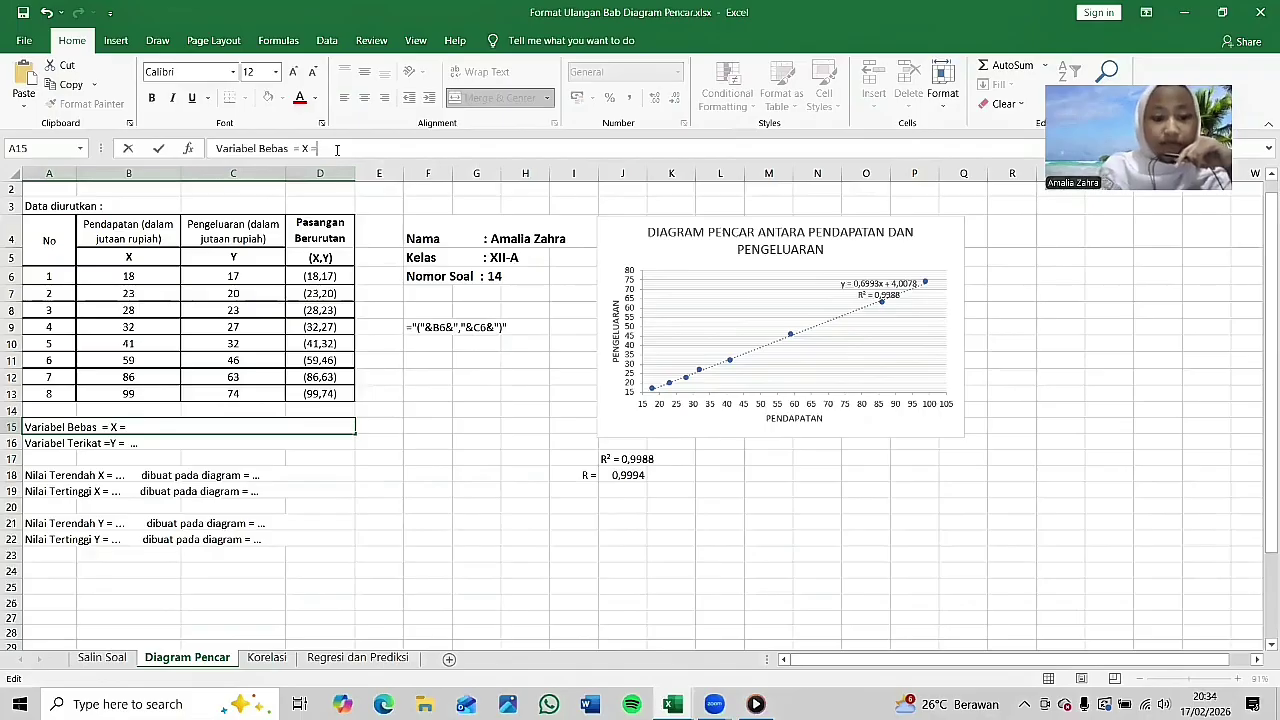
key(Caps_Lock)
text(Pen)
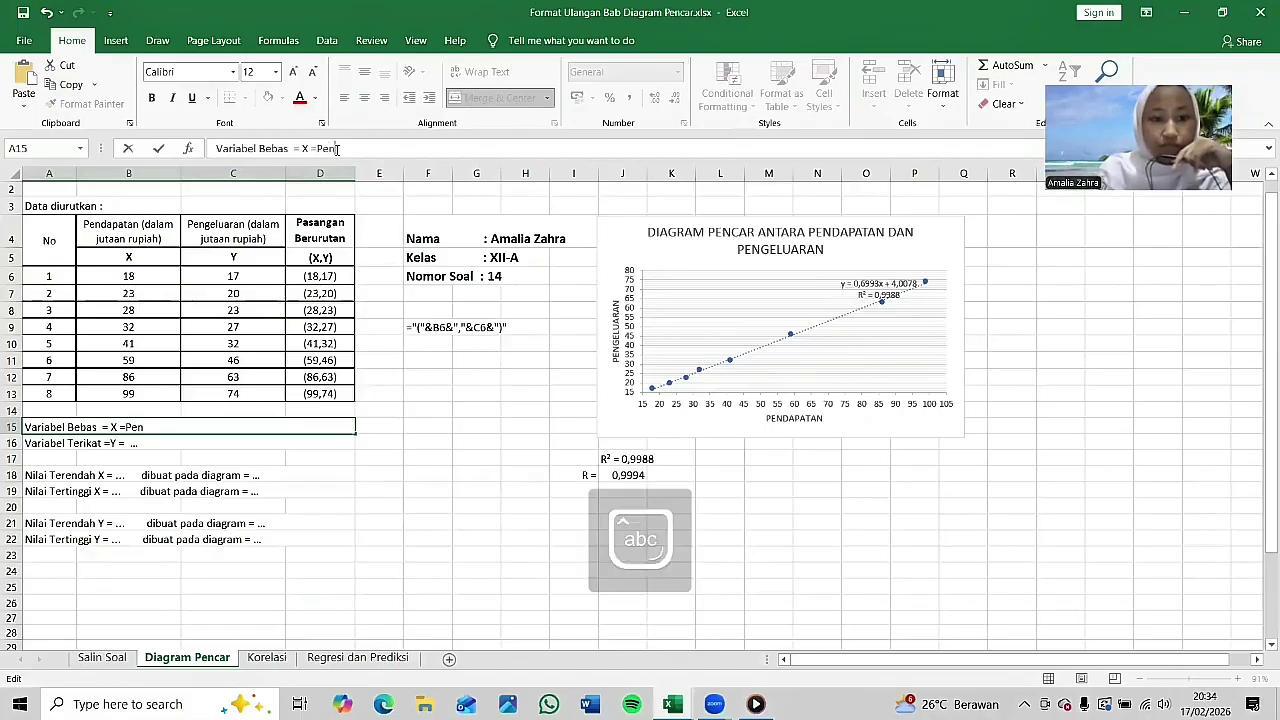
text(dapatan)
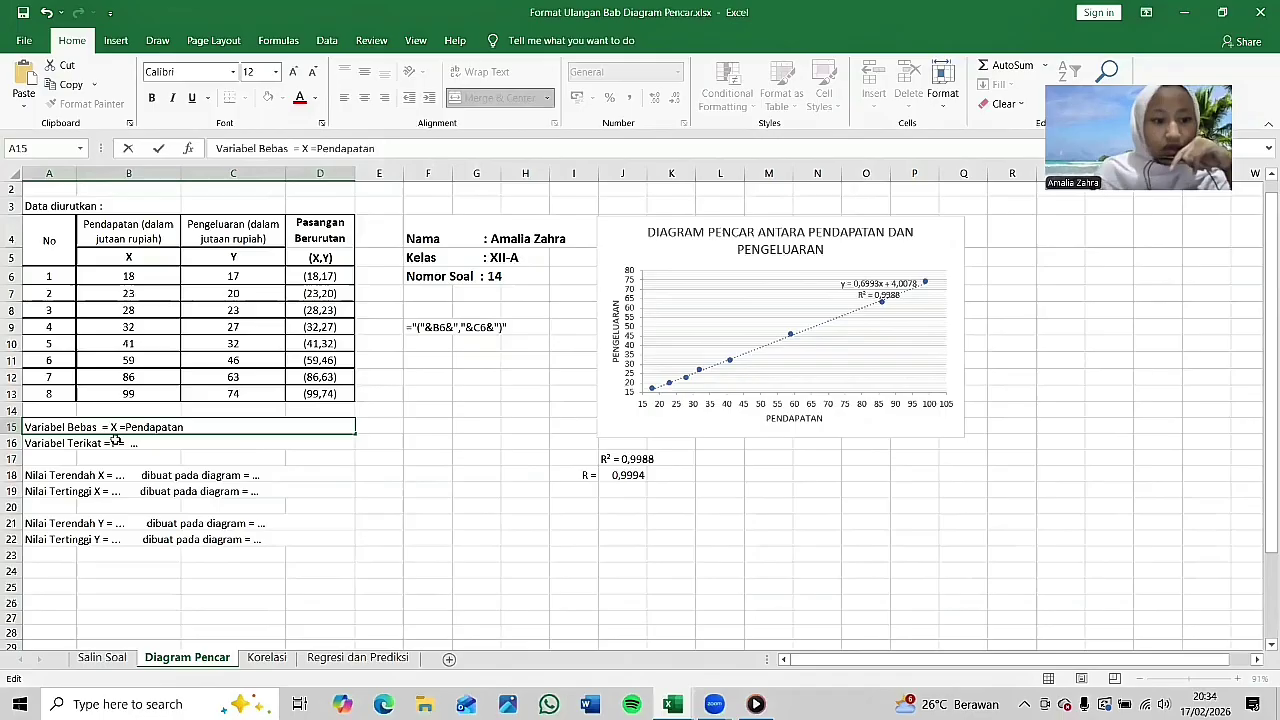
Step: Replace the dots after "Variabel Terikat =Y =" in cell A16 with "pengeluaran"
key(Return)
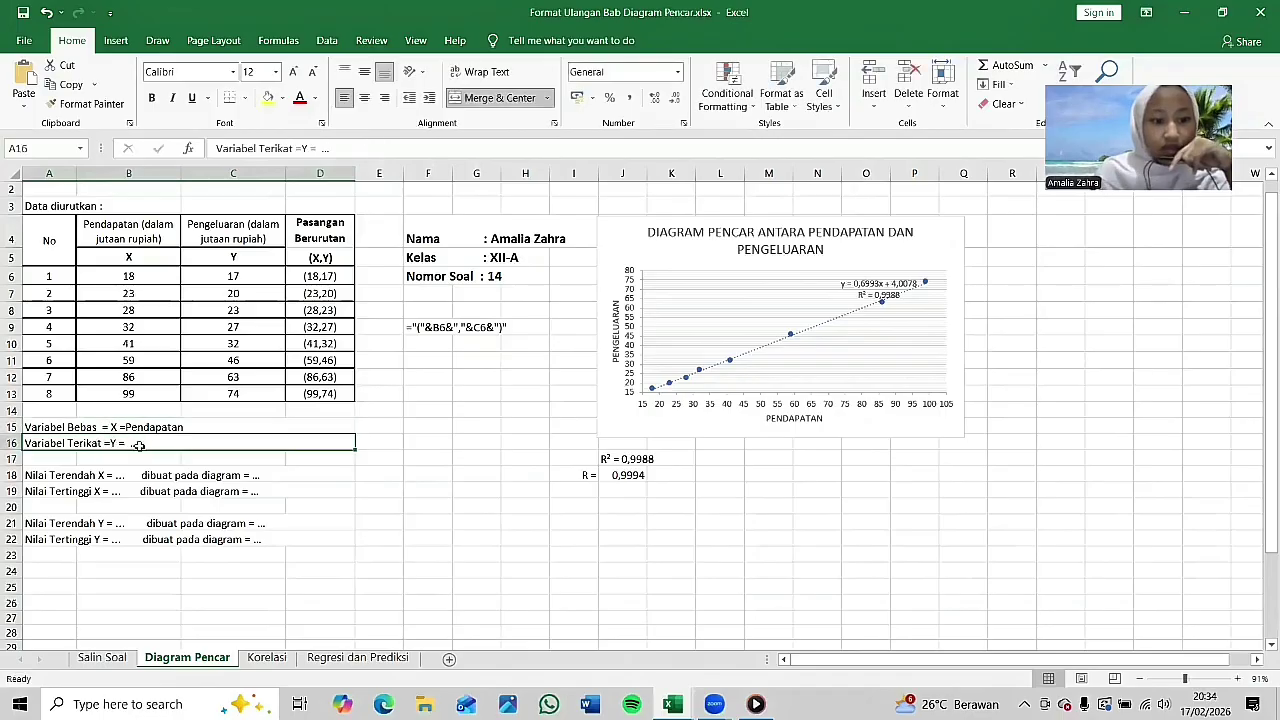
click(342, 148)
key(BackSpace)
key(BackSpace)
key(BackSpace)
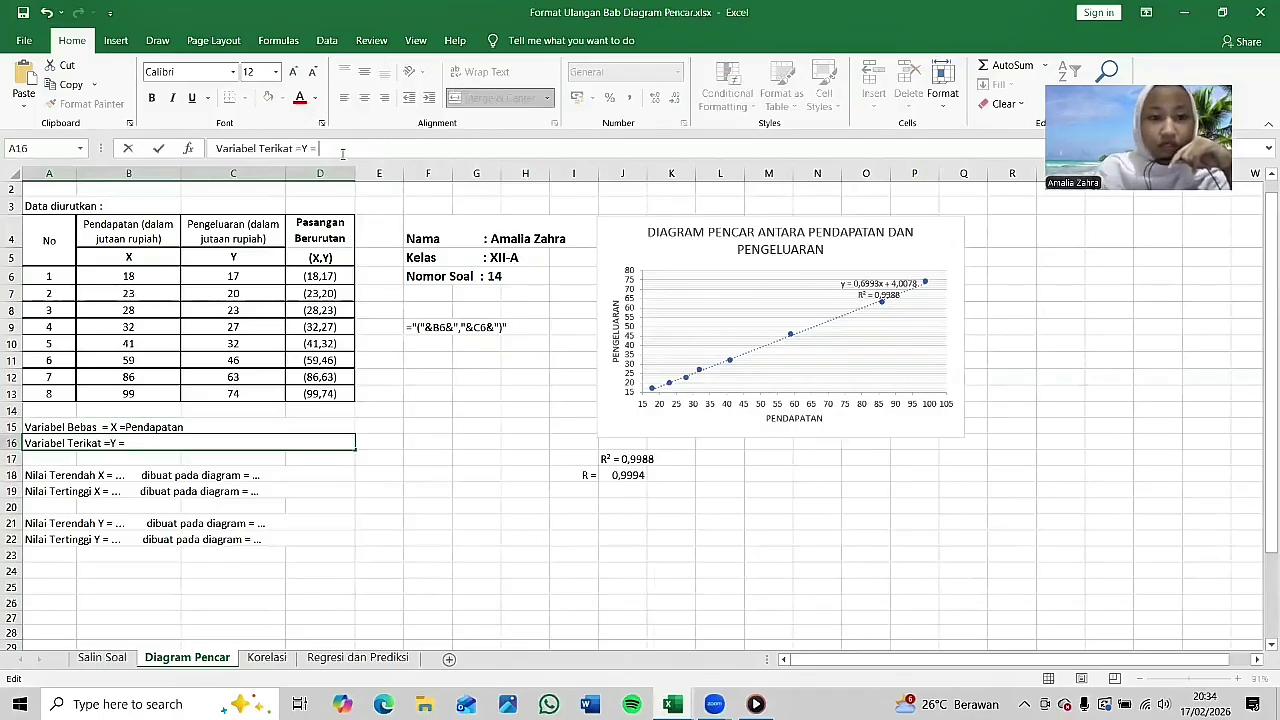
text(pengelu)
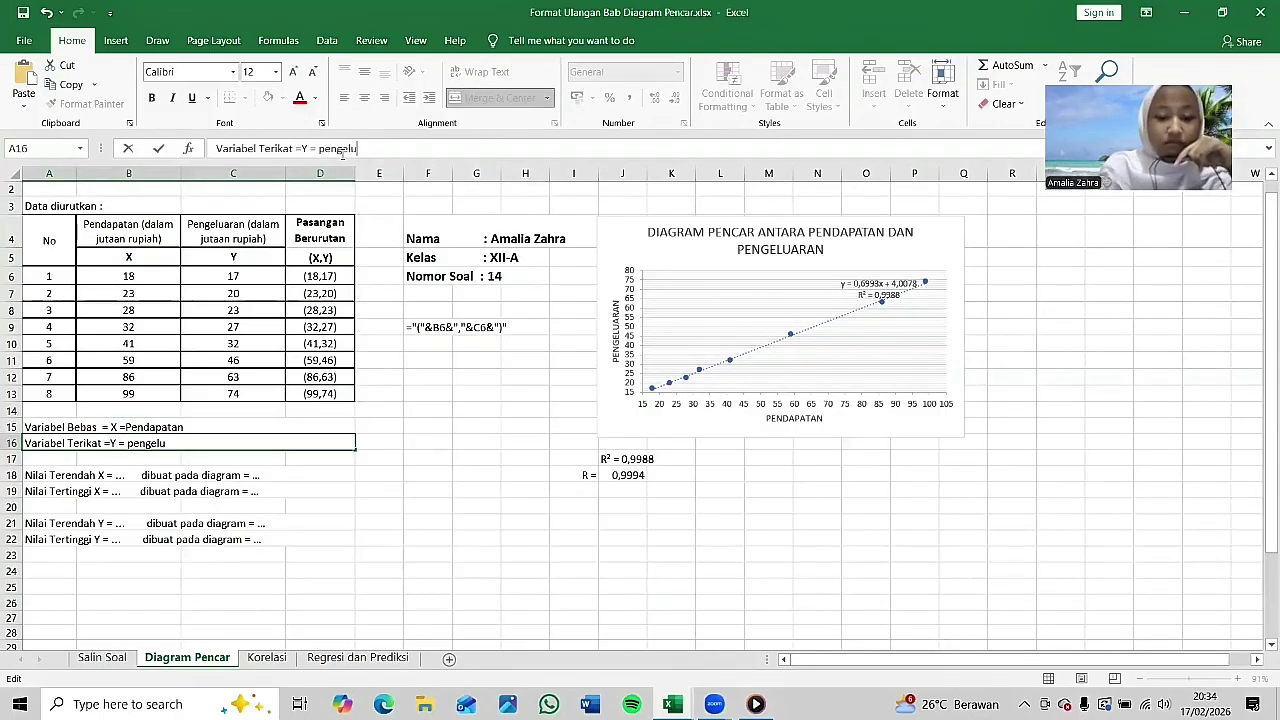
text(aran)
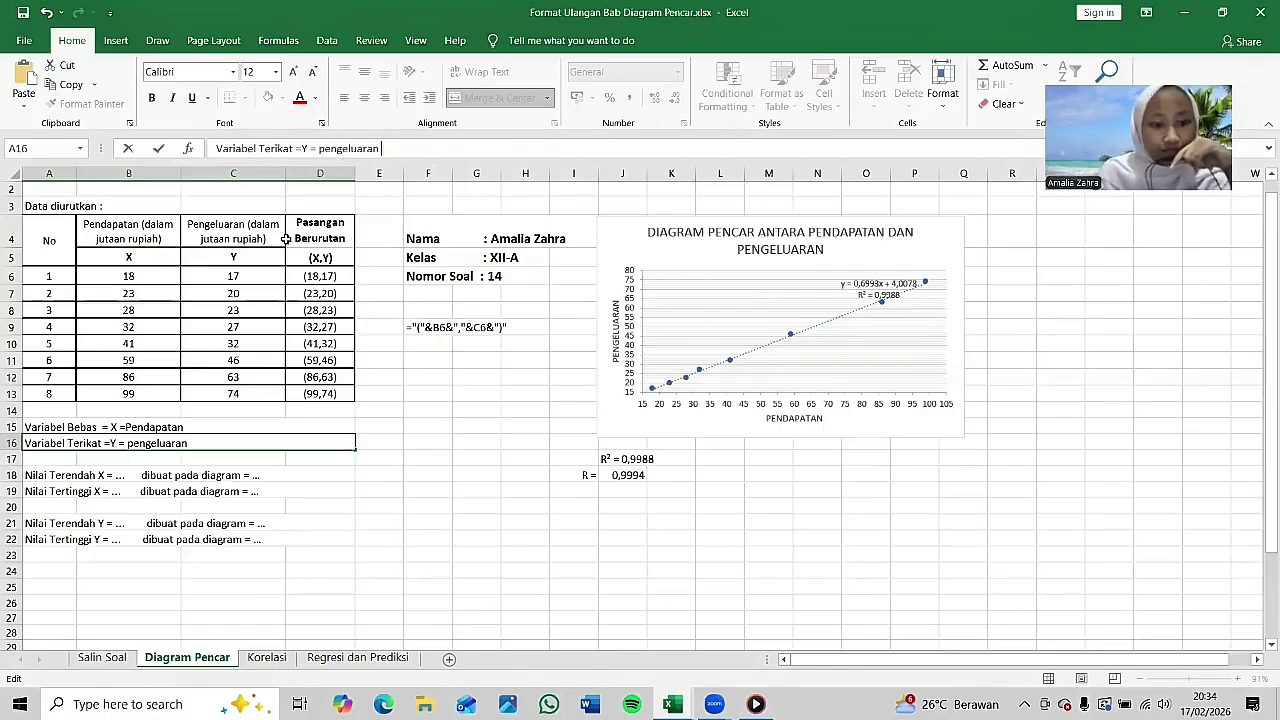
Step: Complete cell A18 with 18 as the Nilai Terendah X and 15 as its value on the diagram
click(280, 468)
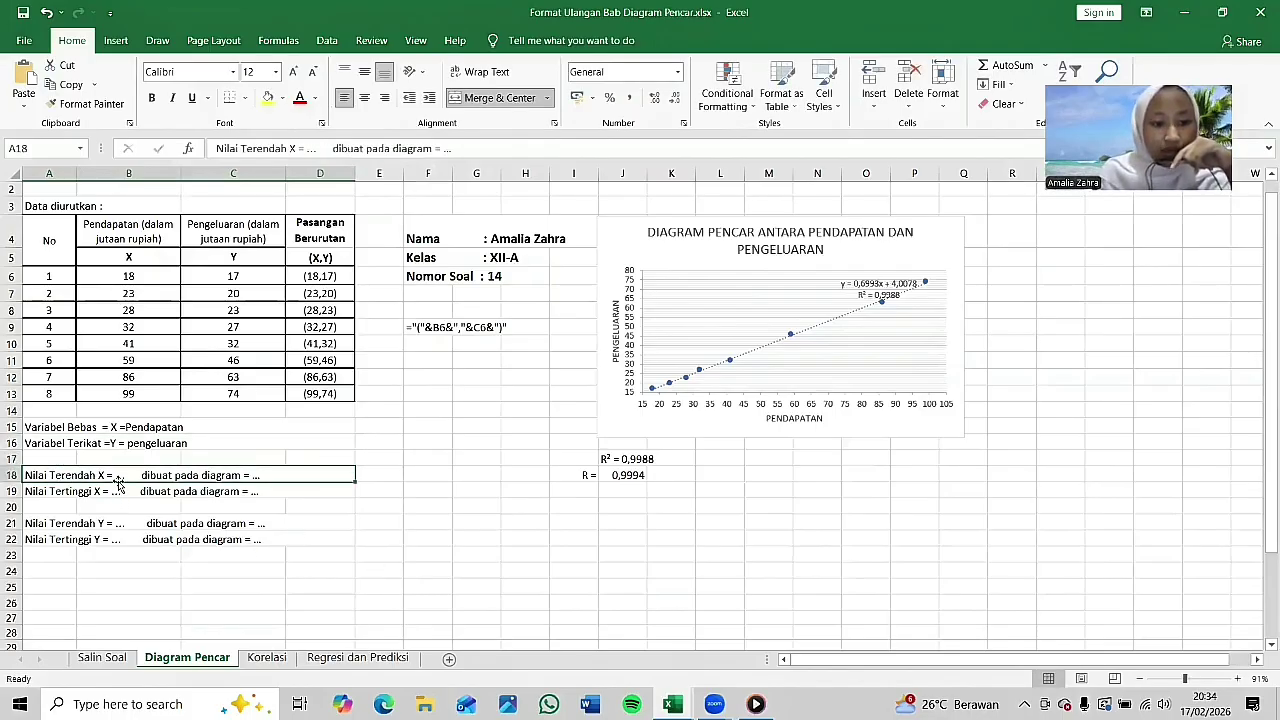
click(320, 147)
key(BackSpace)
key(BackSpace)
key(BackSpace)
text(18)
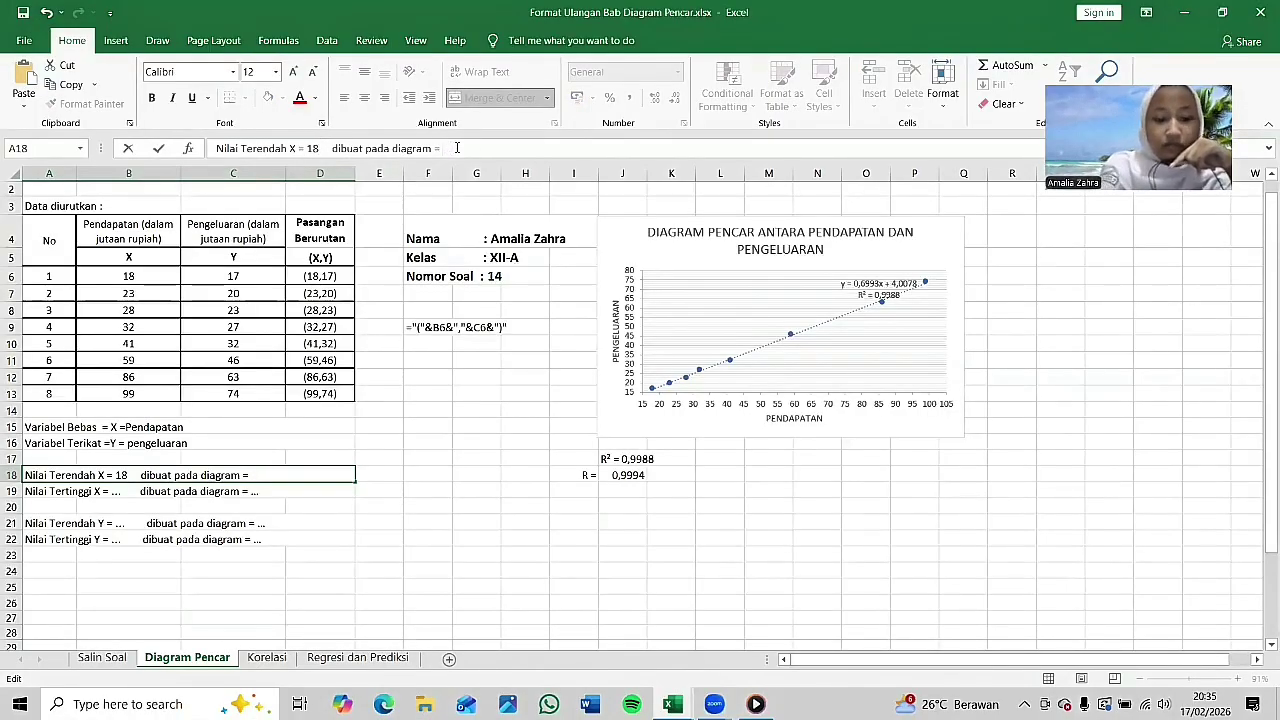
click(364, 504)
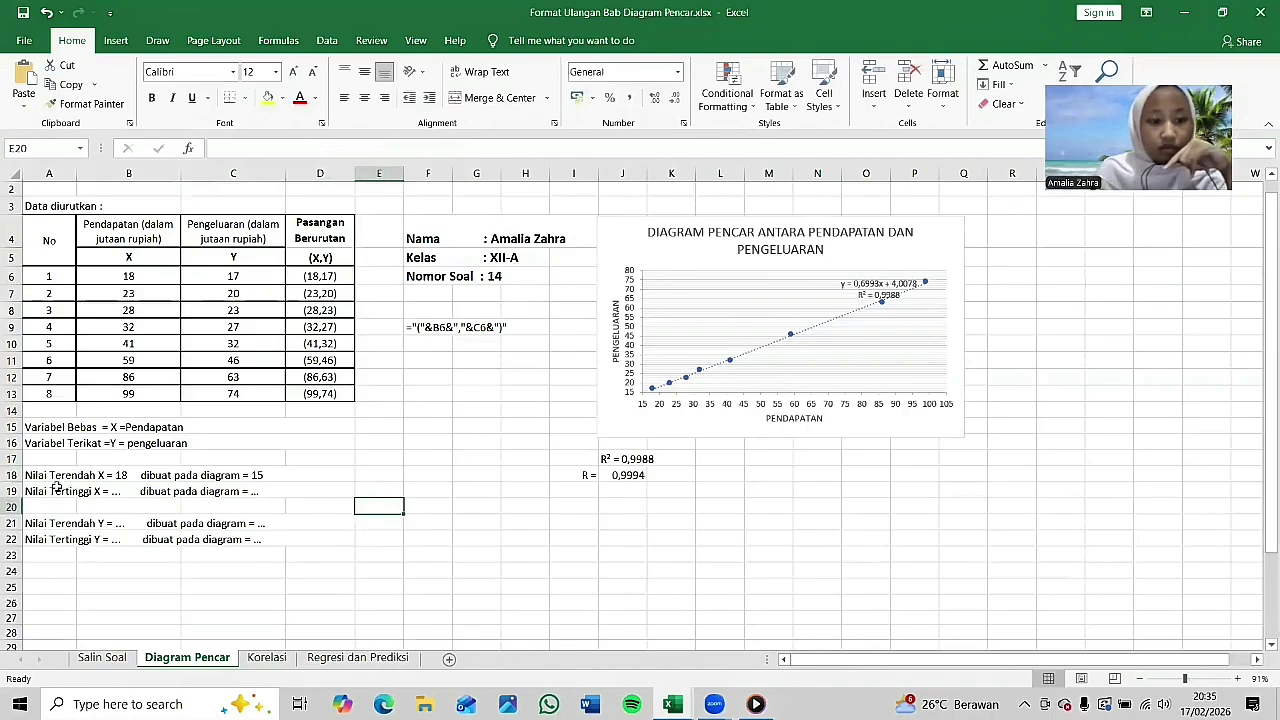
Step: Complete cell A19 with 99 as the Nilai Tertinggi X and 105 as its value on the diagram
click(58, 492)
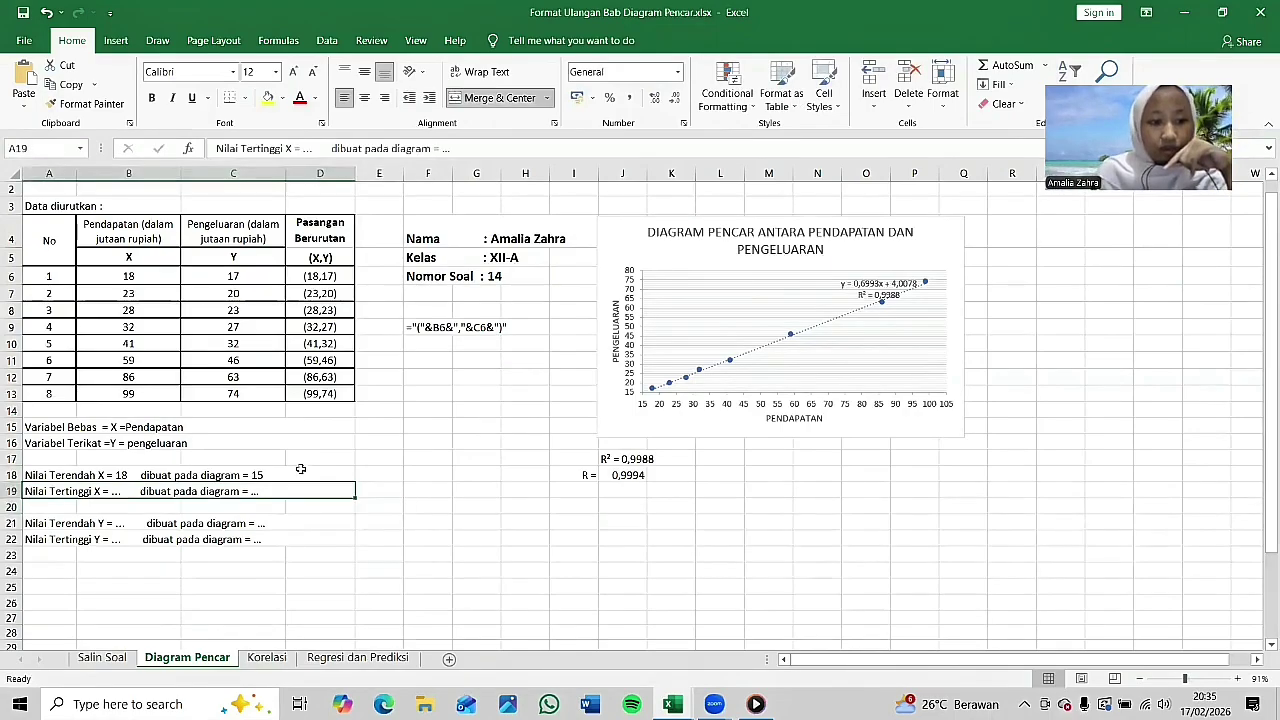
click(309, 148)
key(BackSpace)
key(BackSpace)
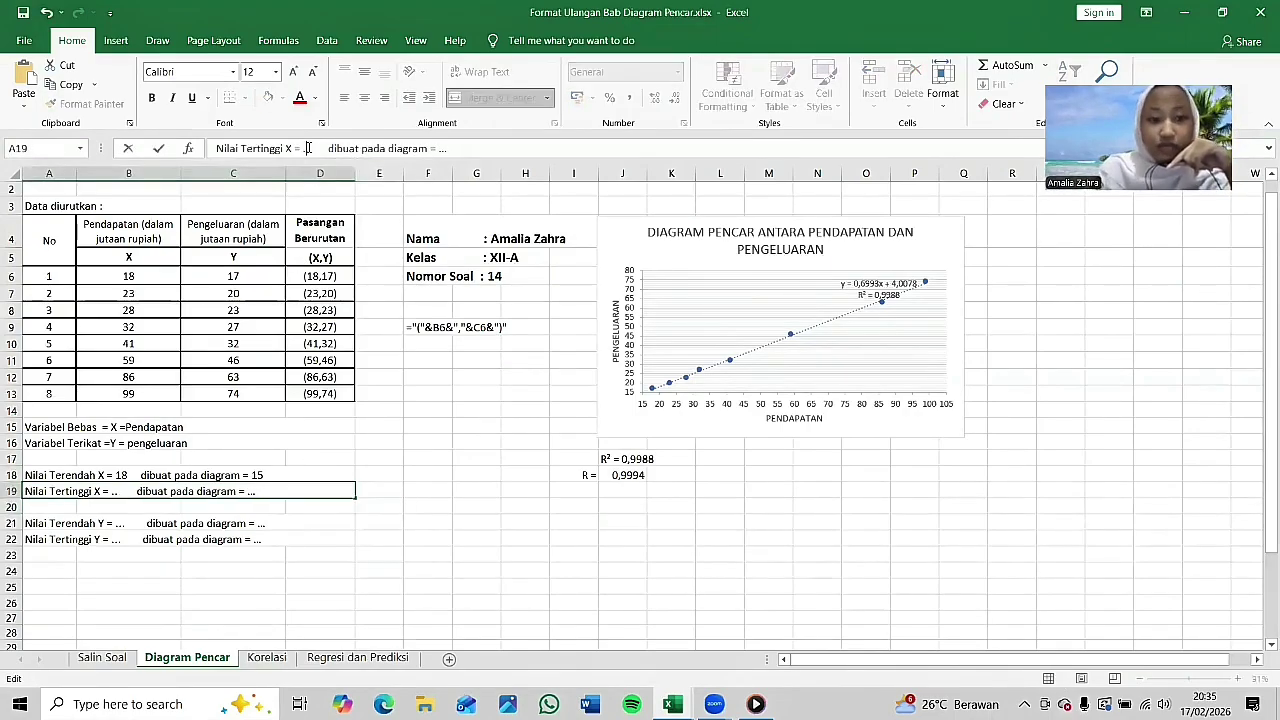
key(BackSpace)
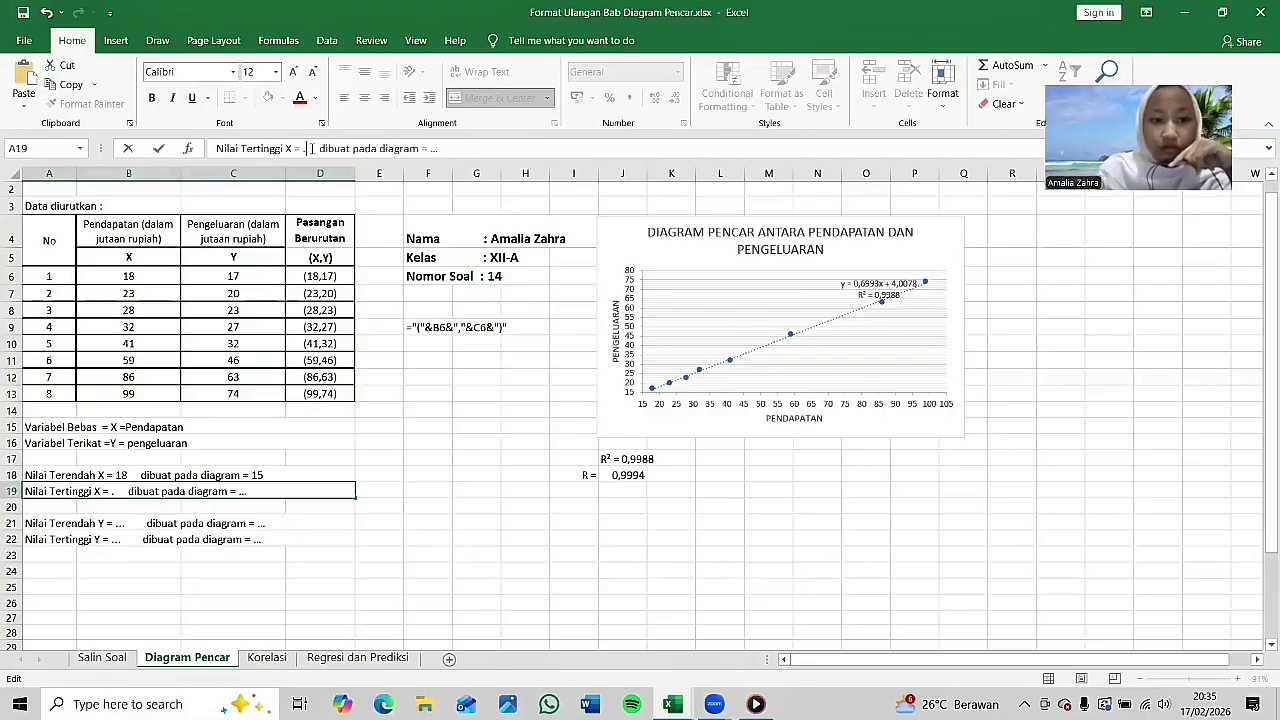
text(99)
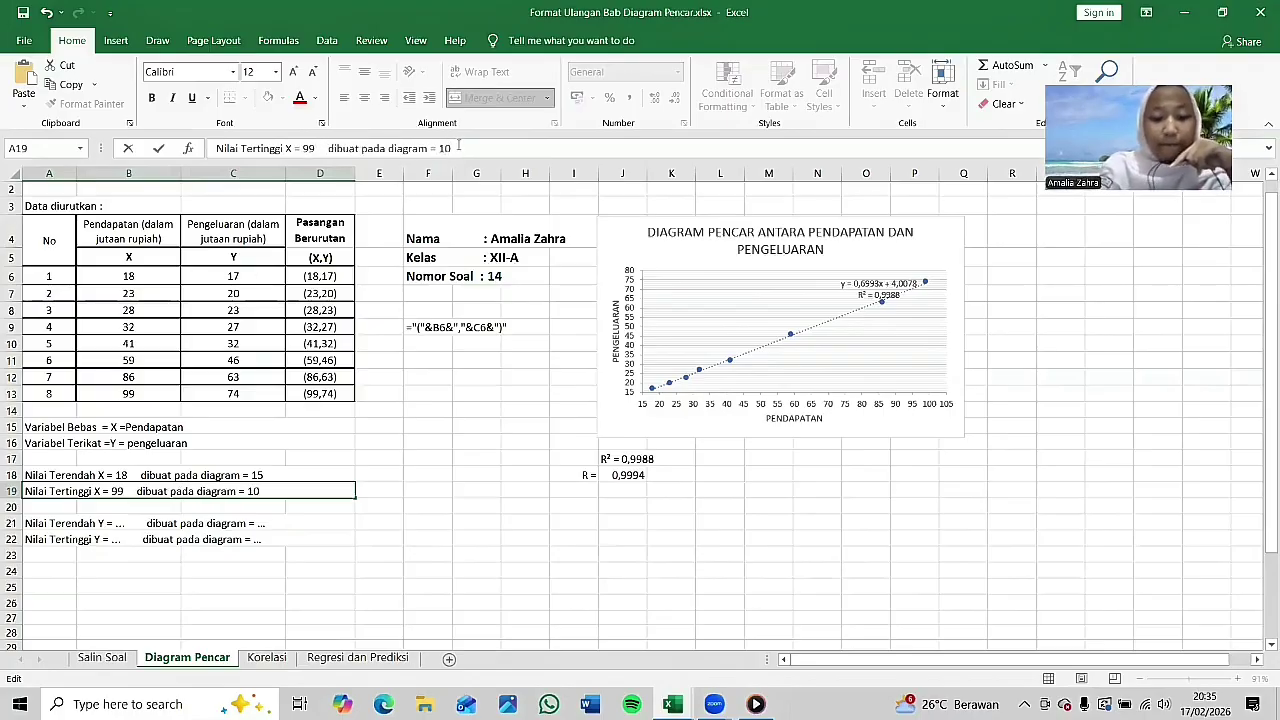
text(5)
key(Return)
Step: Complete cell A21 with 17 as the Nilai Terendah Y and 15 as its value on the diagram
key(Return)
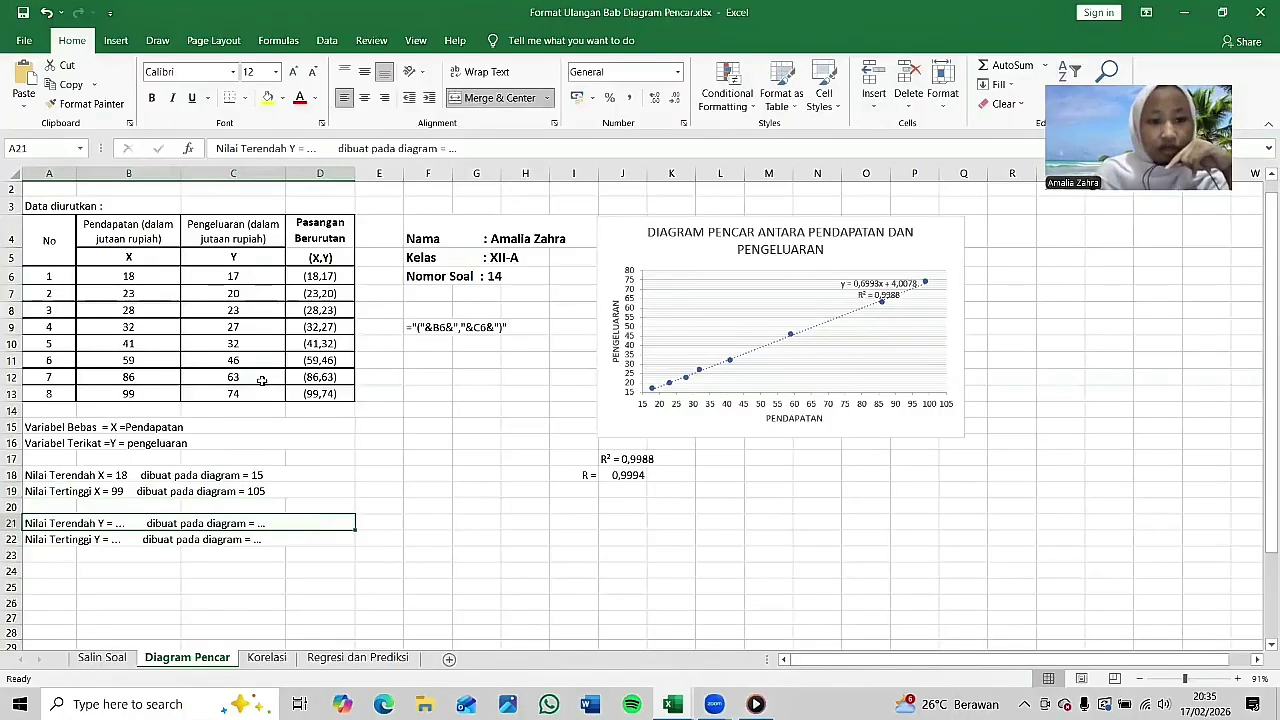
click(328, 148)
key(BackSpace)
key(BackSpace)
key(BackSpace)
key(BackSpace)
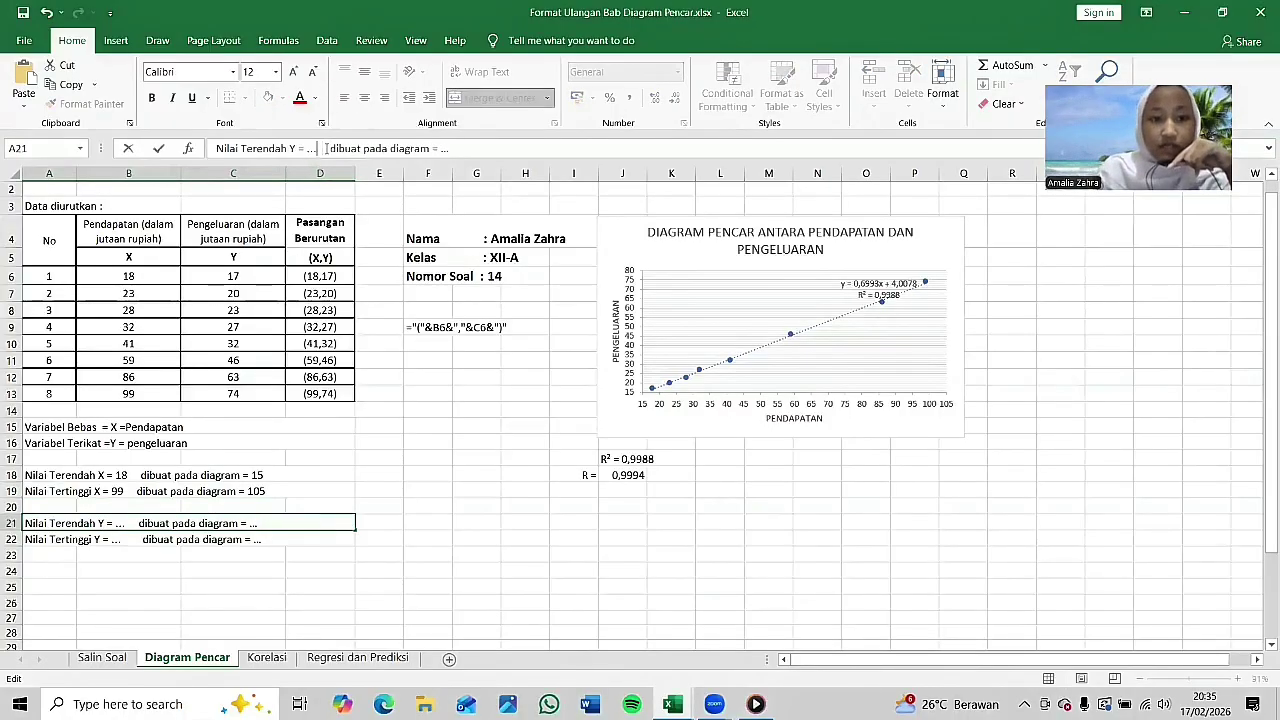
text(17)
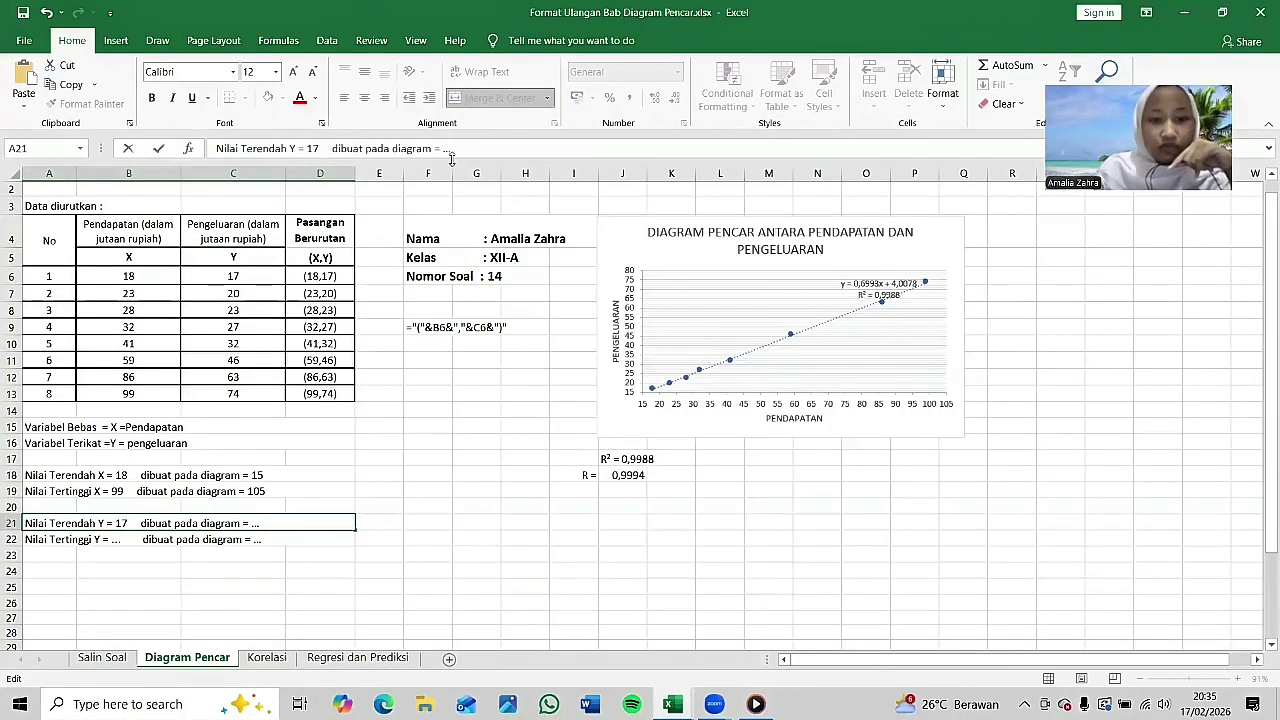
click(447, 148)
key(BackSpace)
key(BackSpace)
key(BackSpace)
text(15)
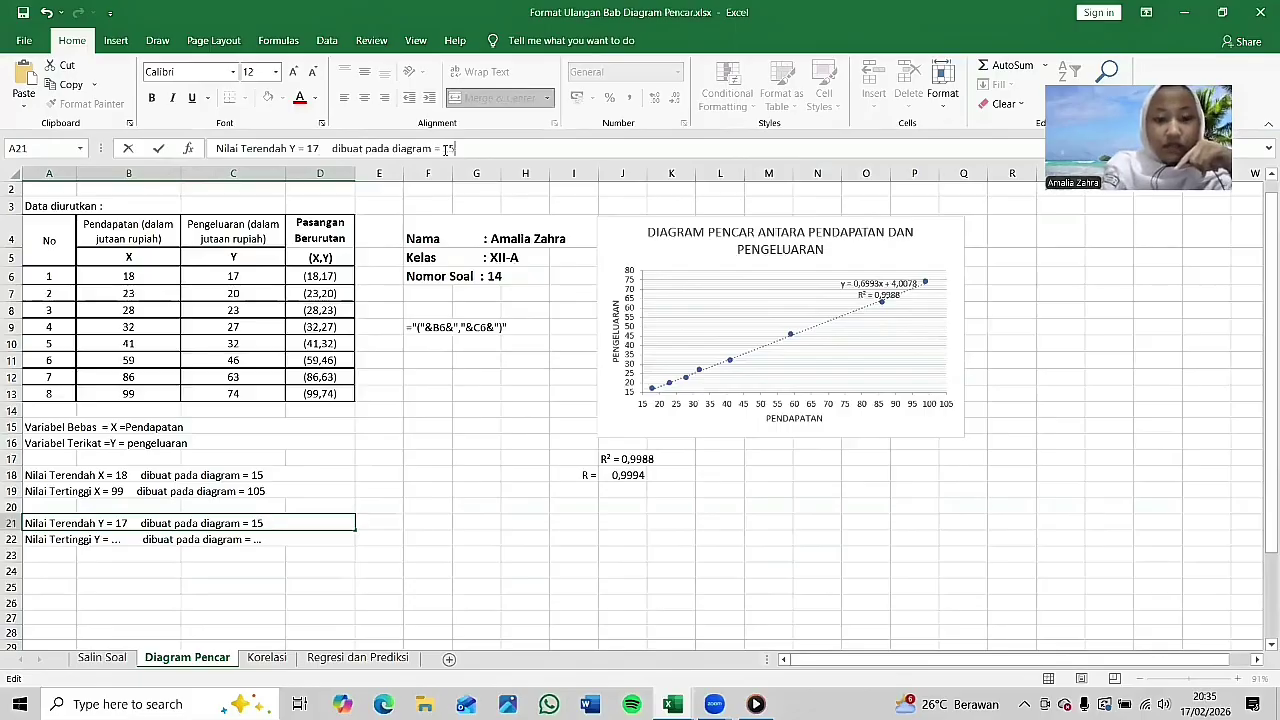
Step: Complete cell A22 with 74 as the Nilai Tertinggi Y and 80 as its value on the diagram
click(41, 542)
click(307, 148)
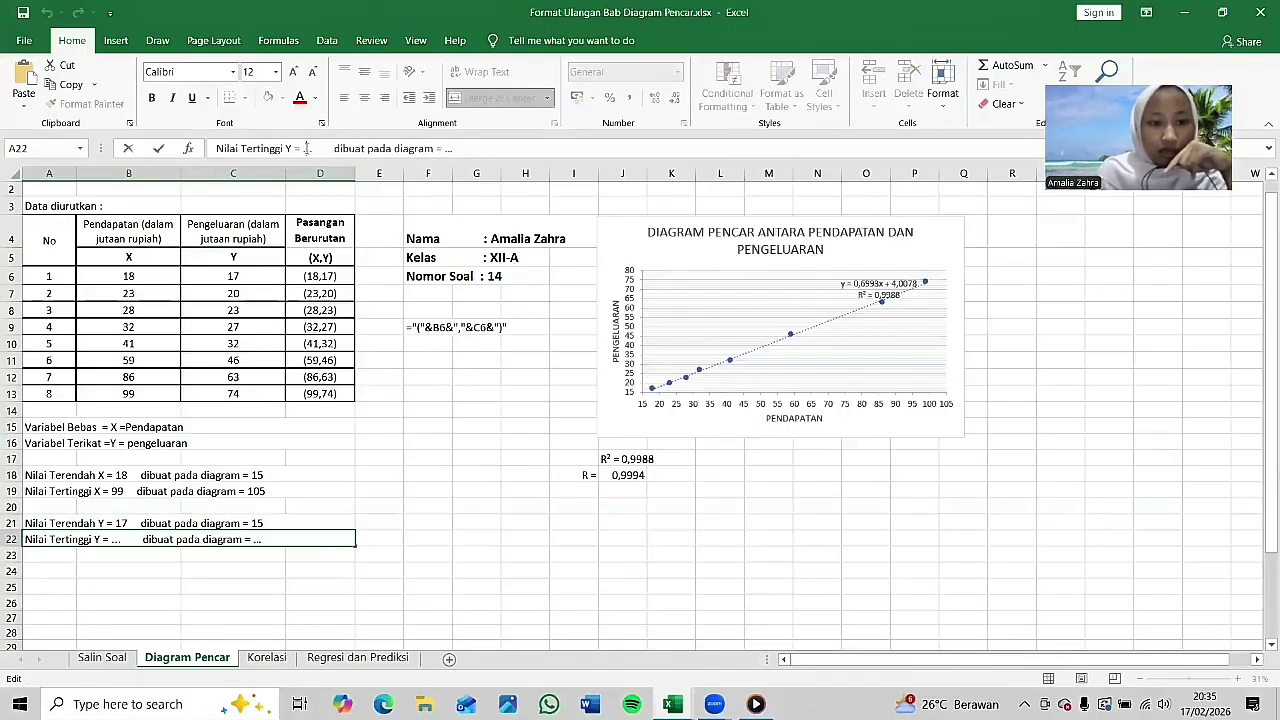
double_click(307, 148)
text(74)
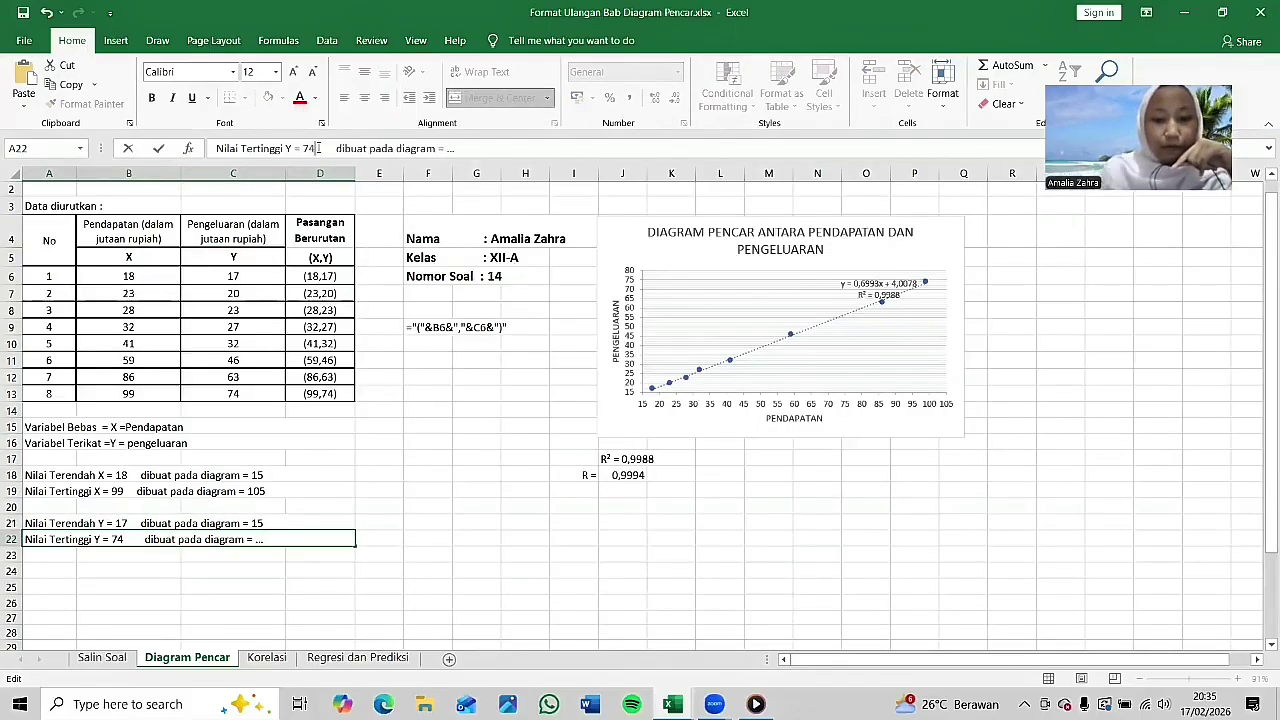
double_click(450, 149)
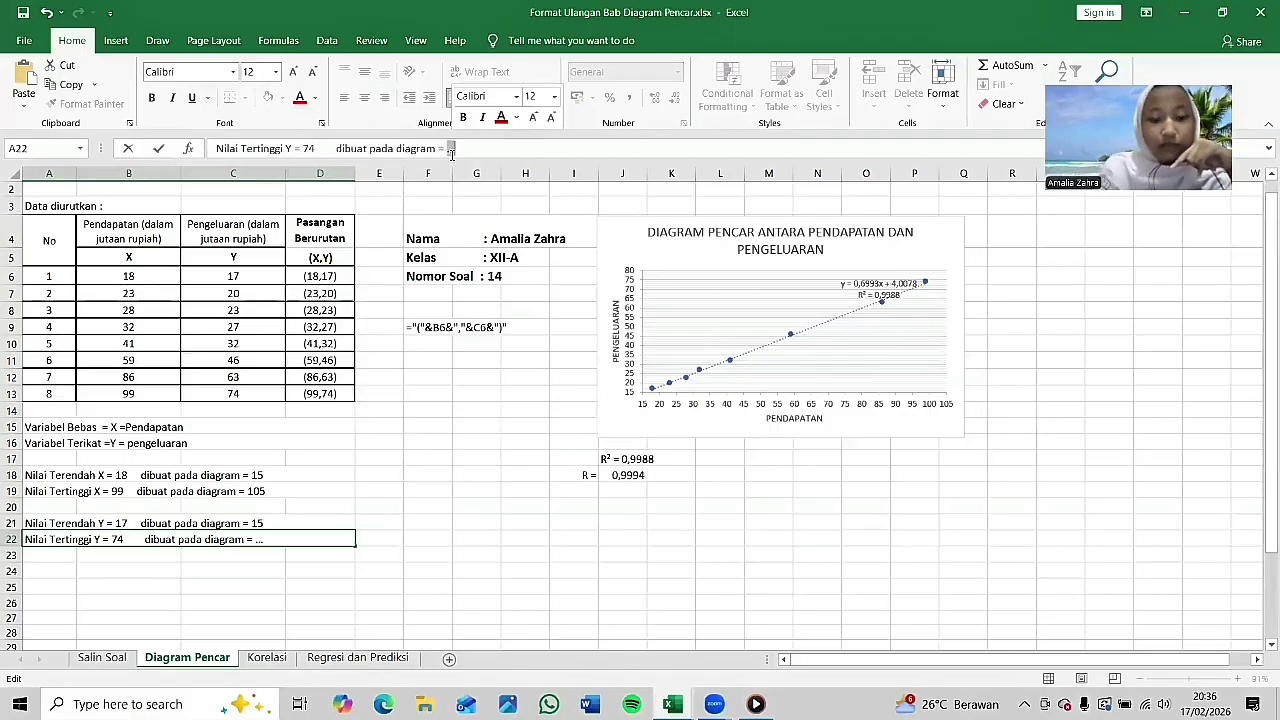
text(80)
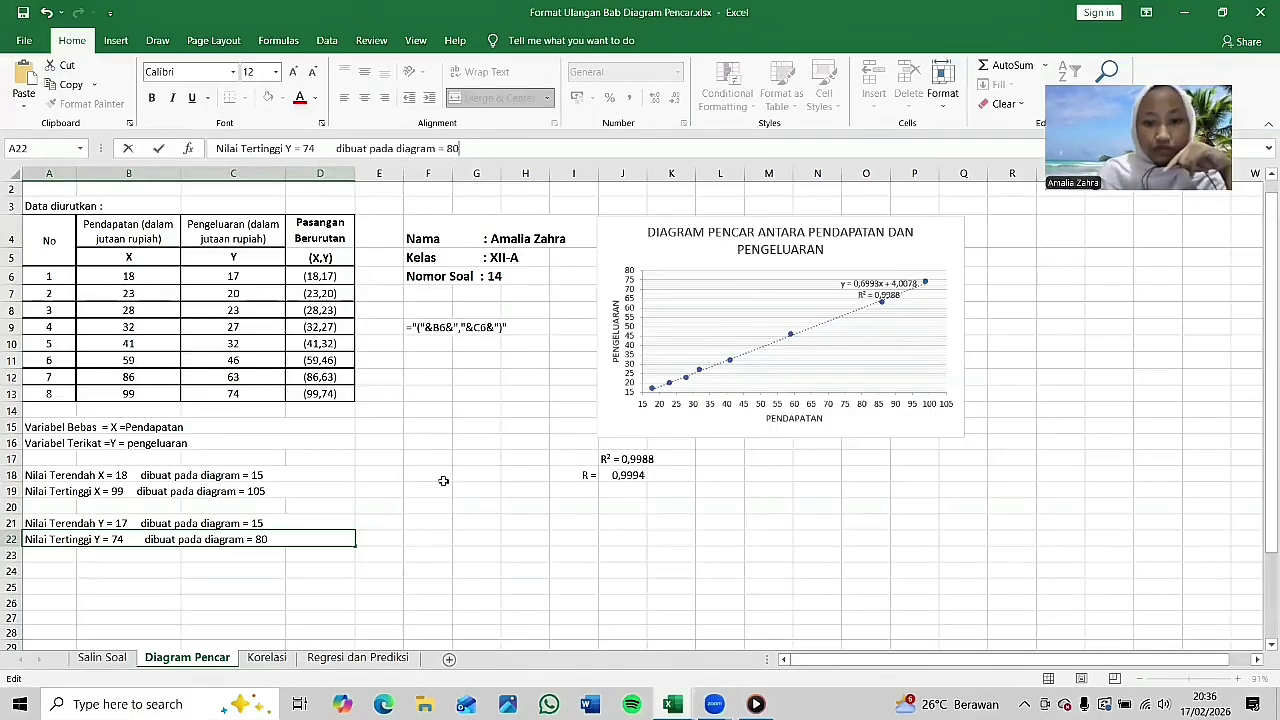
click(788, 528)
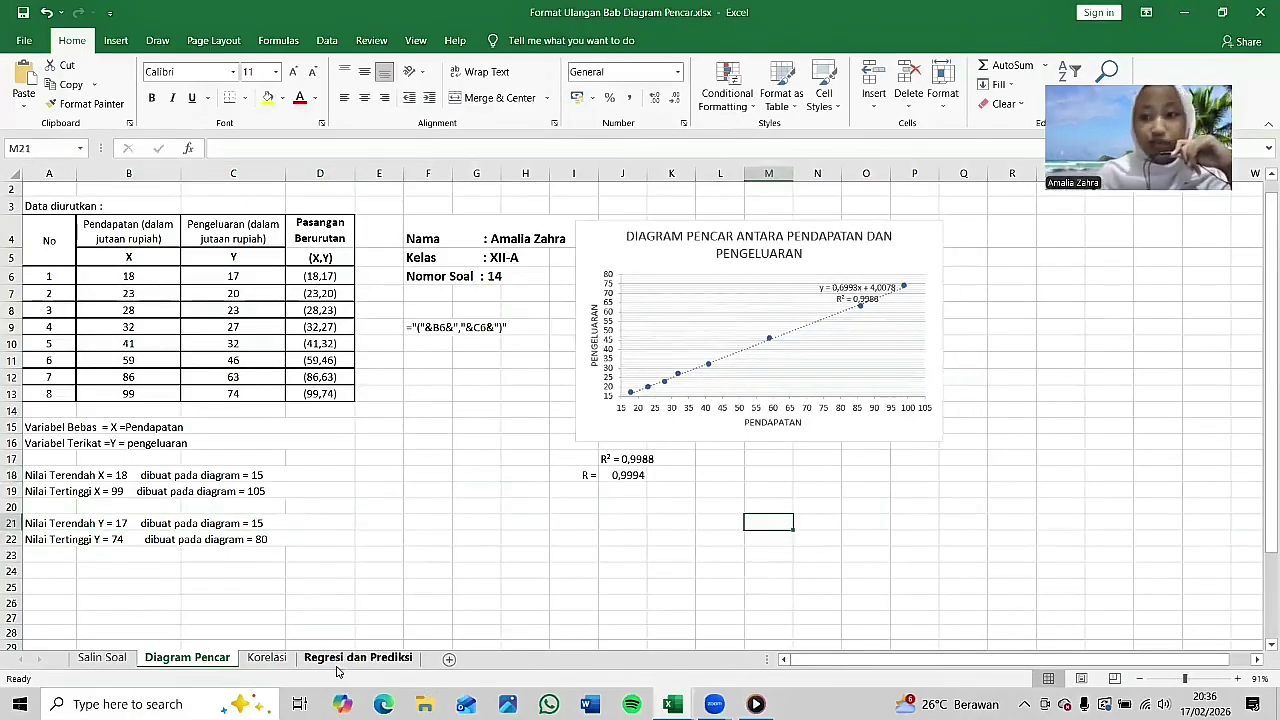
Step: Copy the No, X and Y data in A6:C13 of the Diagram Pencar sheet into the Korelasi table starting at A5
click(287, 660)
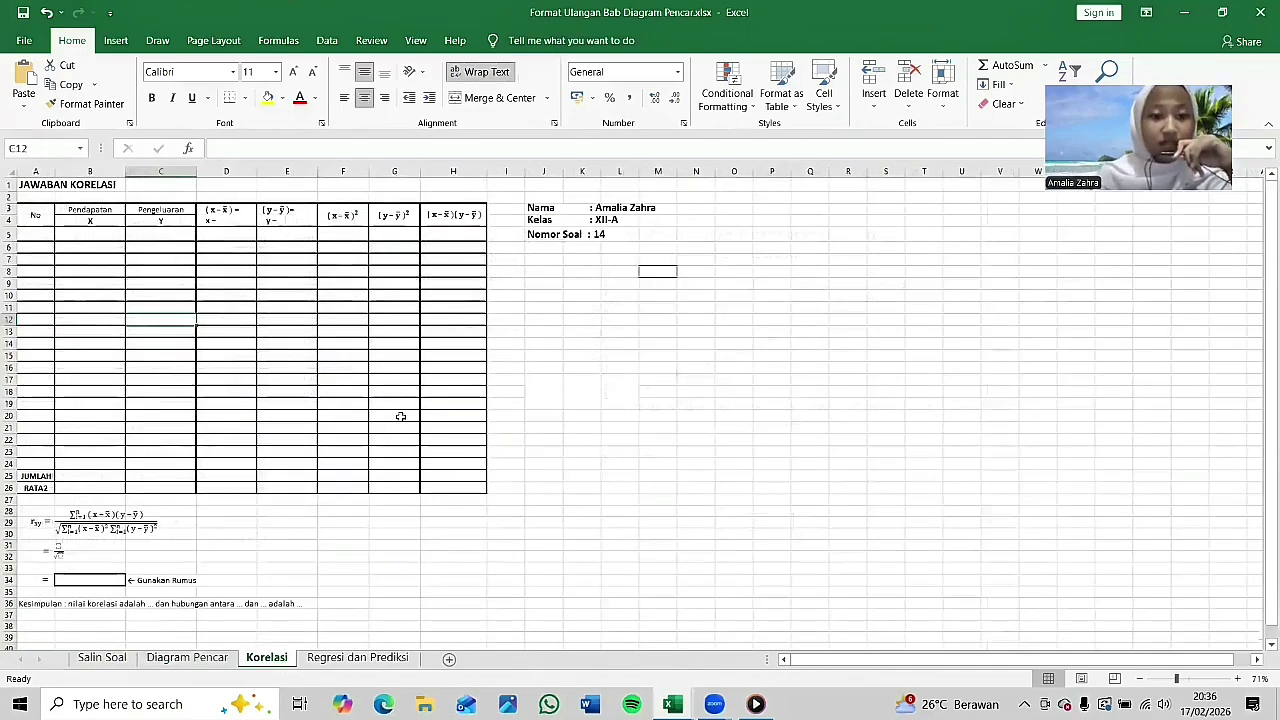
click(213, 662)
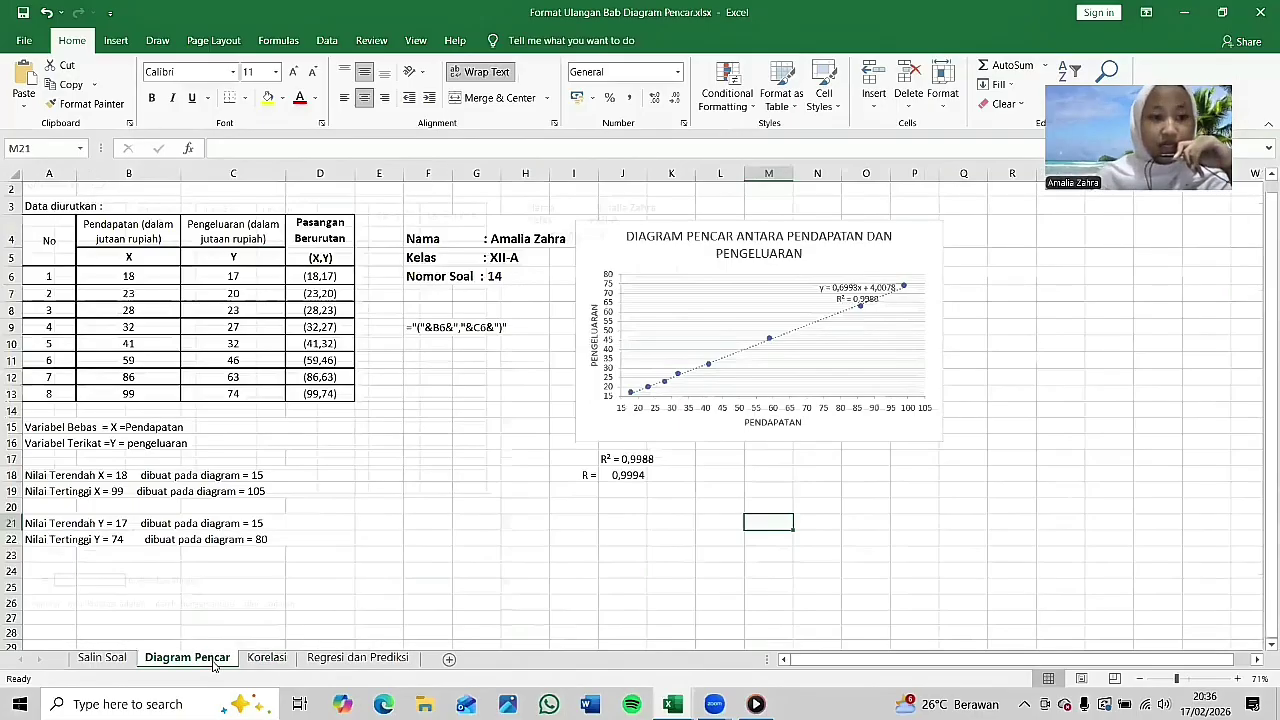
drag(48, 276, 230, 392)
key(ctrl+c)
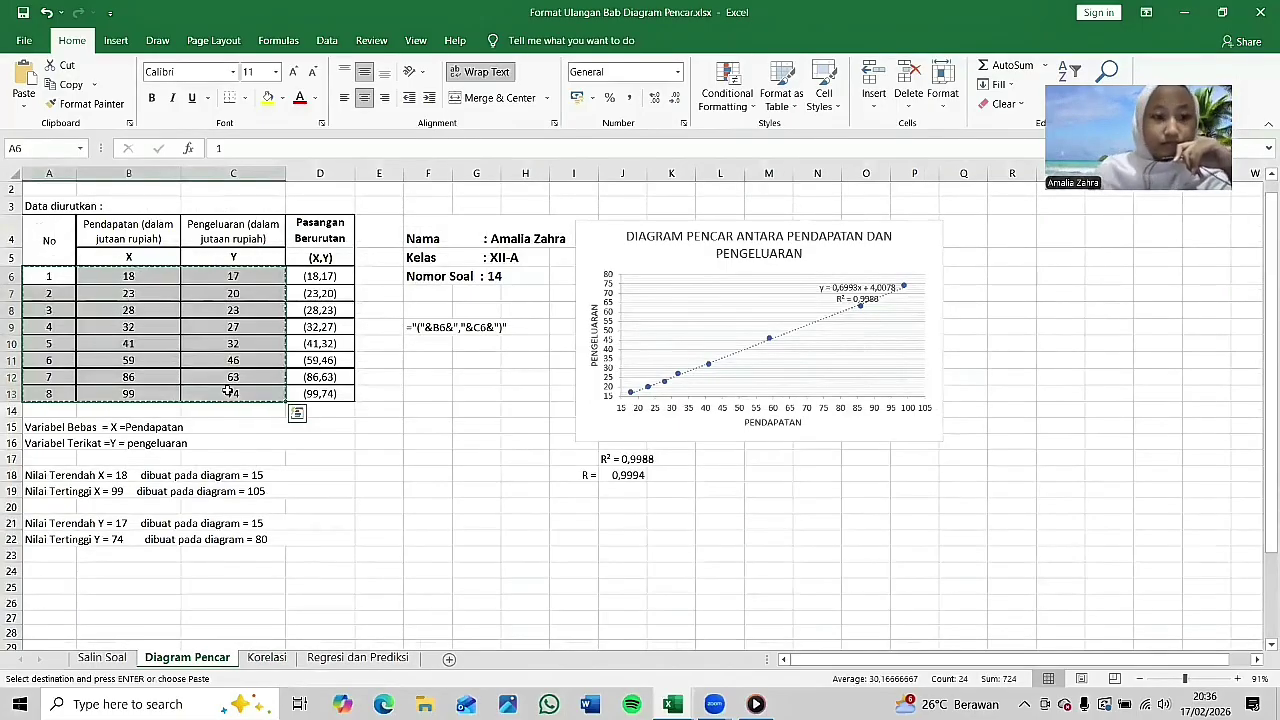
click(266, 658)
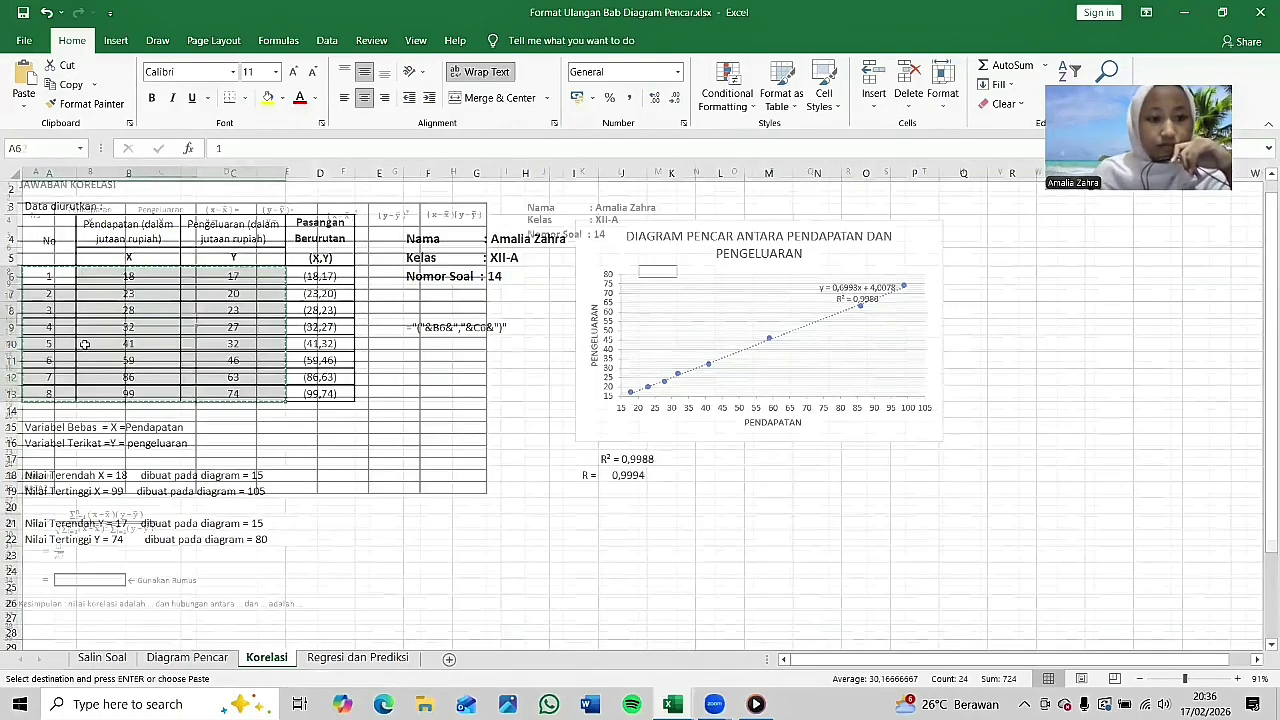
click(37, 234)
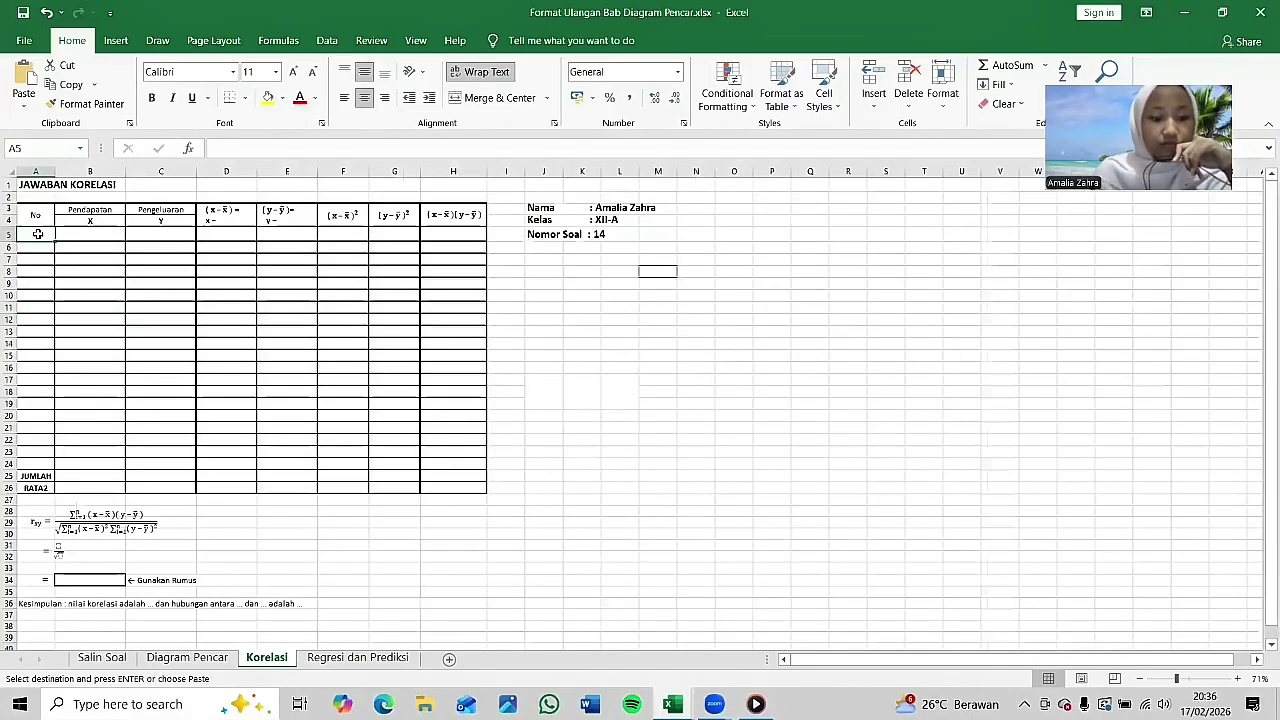
key(ctrl+v)
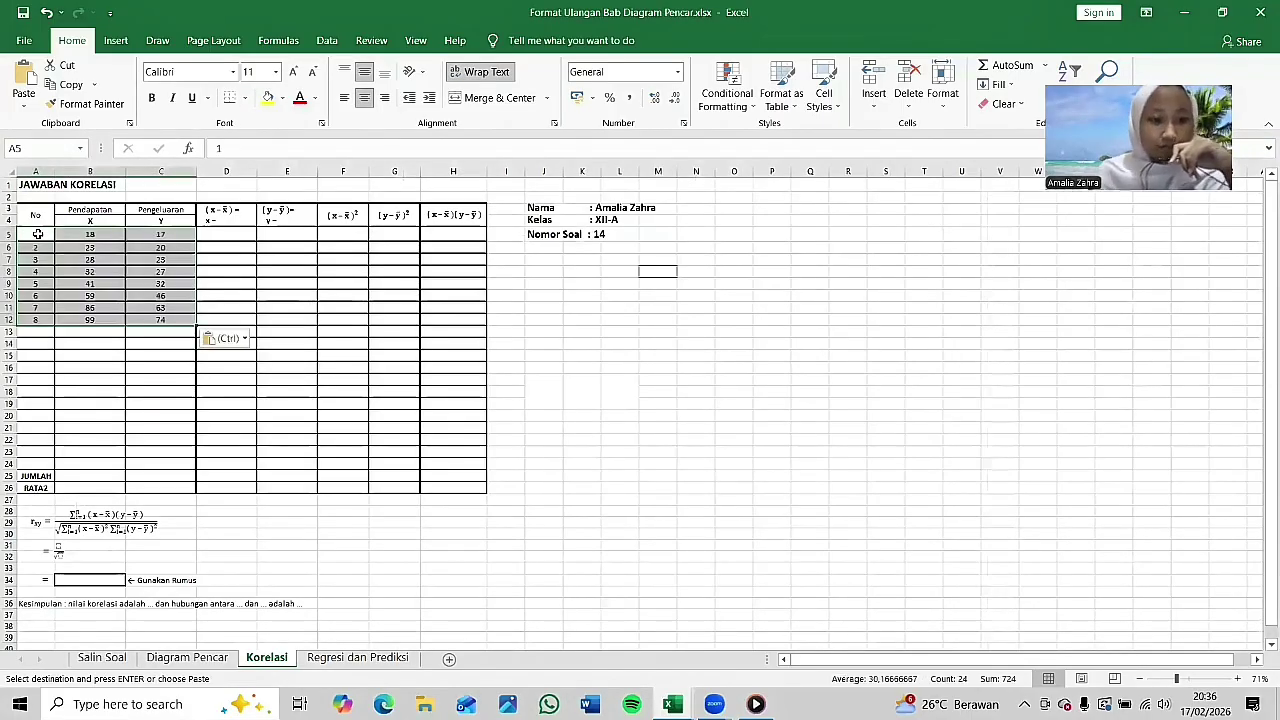
click(552, 320)
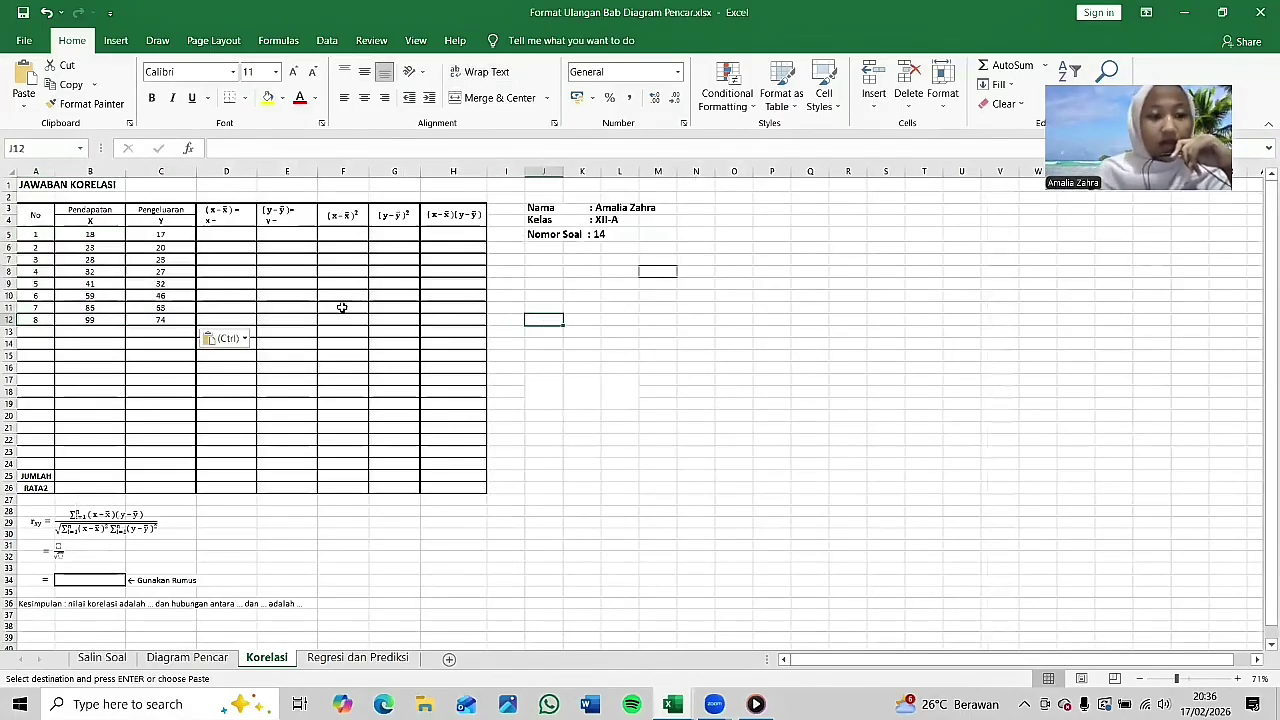
Step: Delete the empty table cells A13:H24 above the JUMLAH row on the Korelasi sheet, shifting cells up
mouse_move(42, 330)
mouse_down()
mouse_move(323, 371)
mouse_move(471, 465)
mouse_up()
right_click(474, 466)
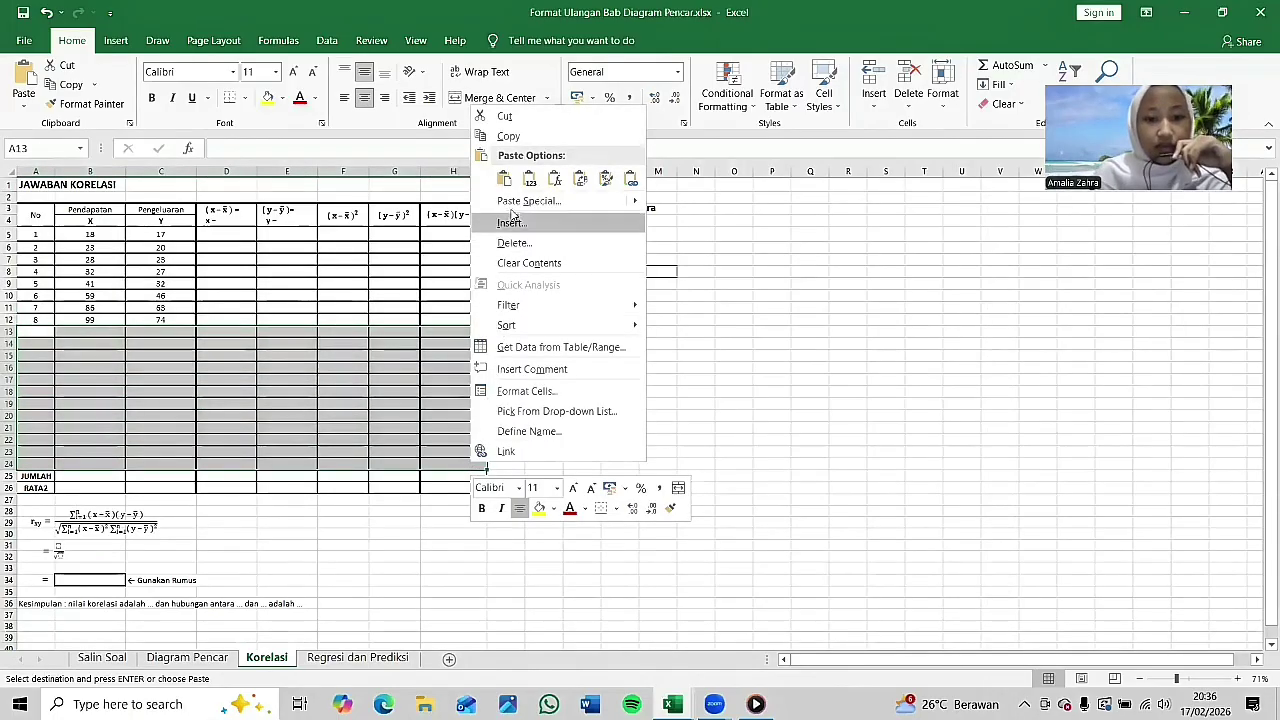
click(518, 243)
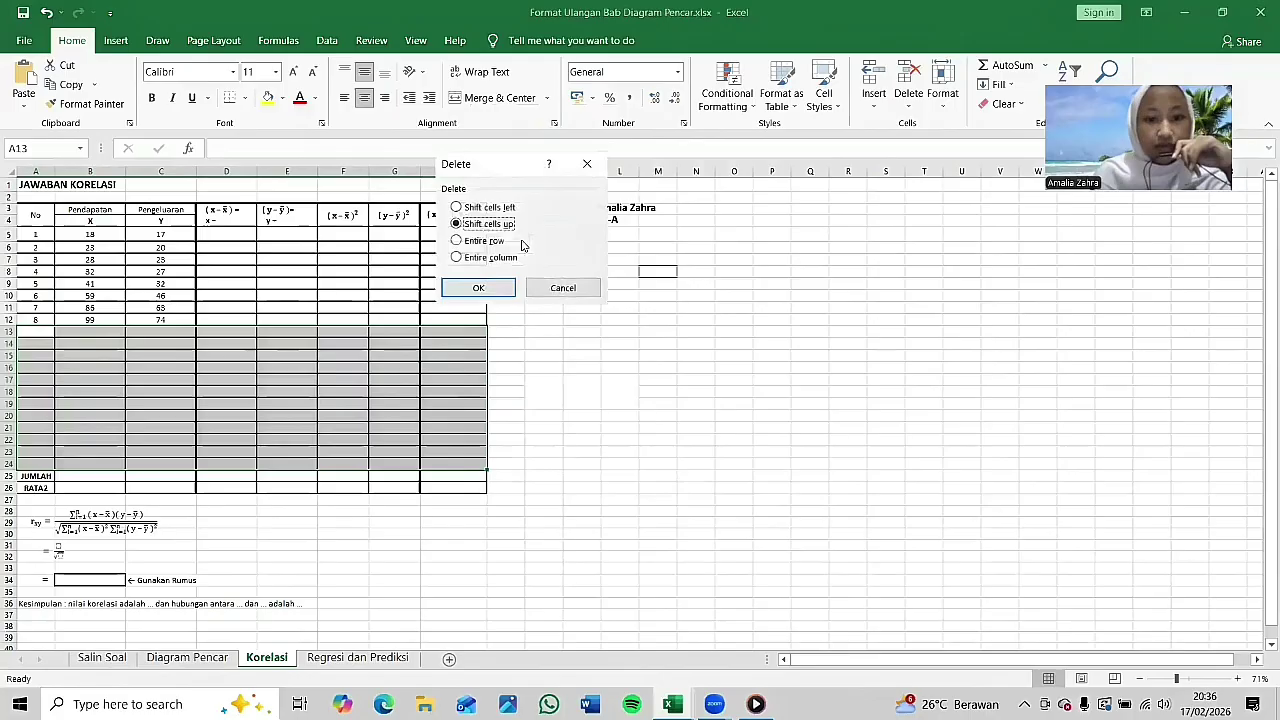
click(490, 287)
click(627, 359)
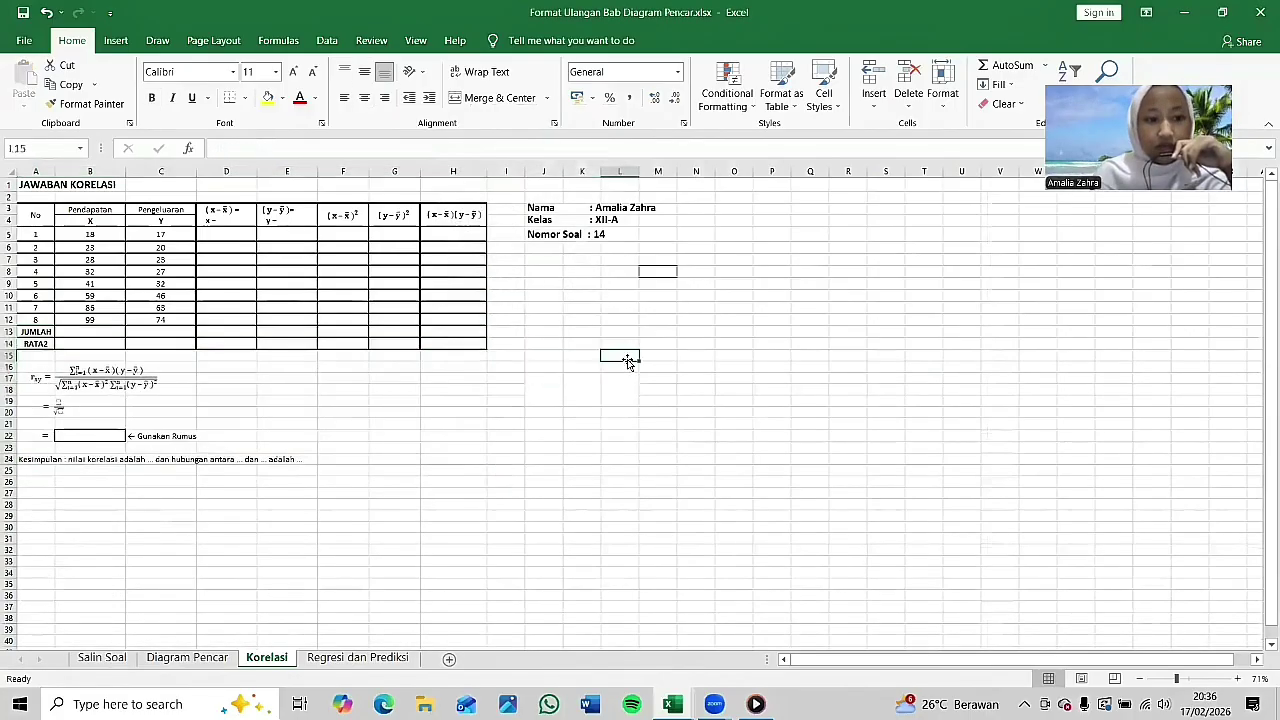
Step: Calculate the average of the Pendapatan values in the RATA2 row, cell B14, with the Average function
ctrl+scroll(300, 338, up, 3)
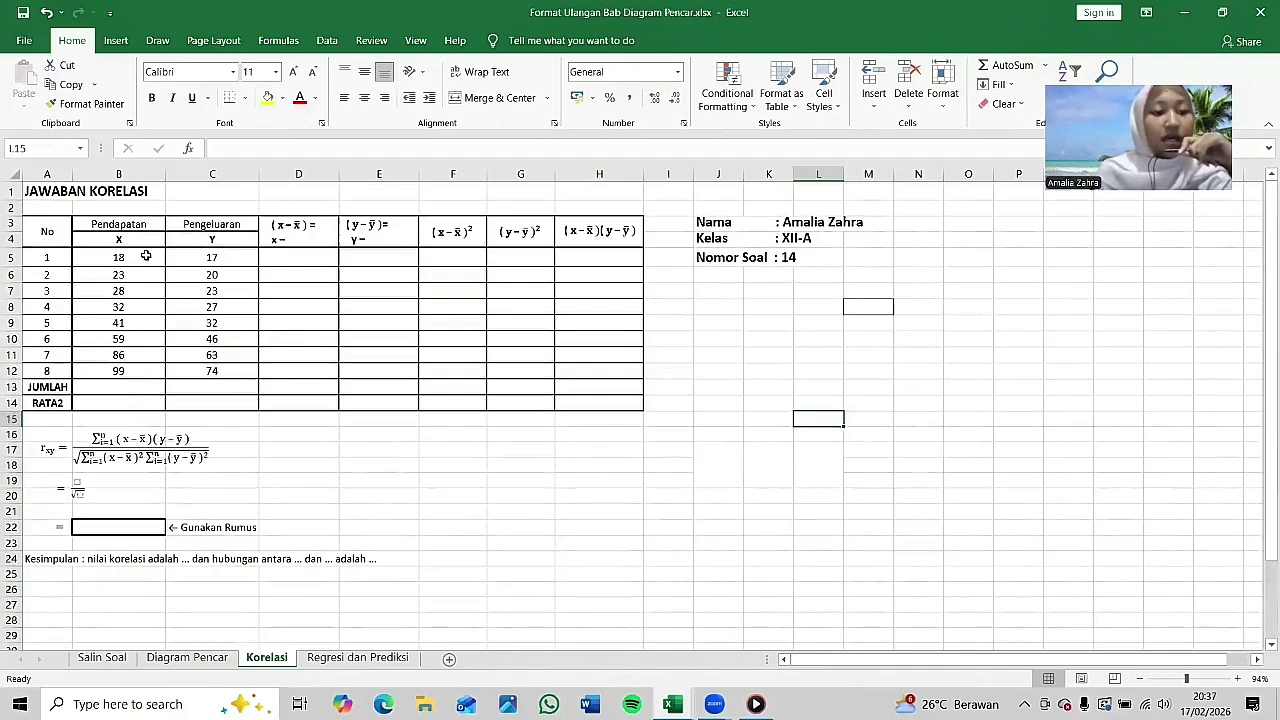
drag(146, 257, 124, 290)
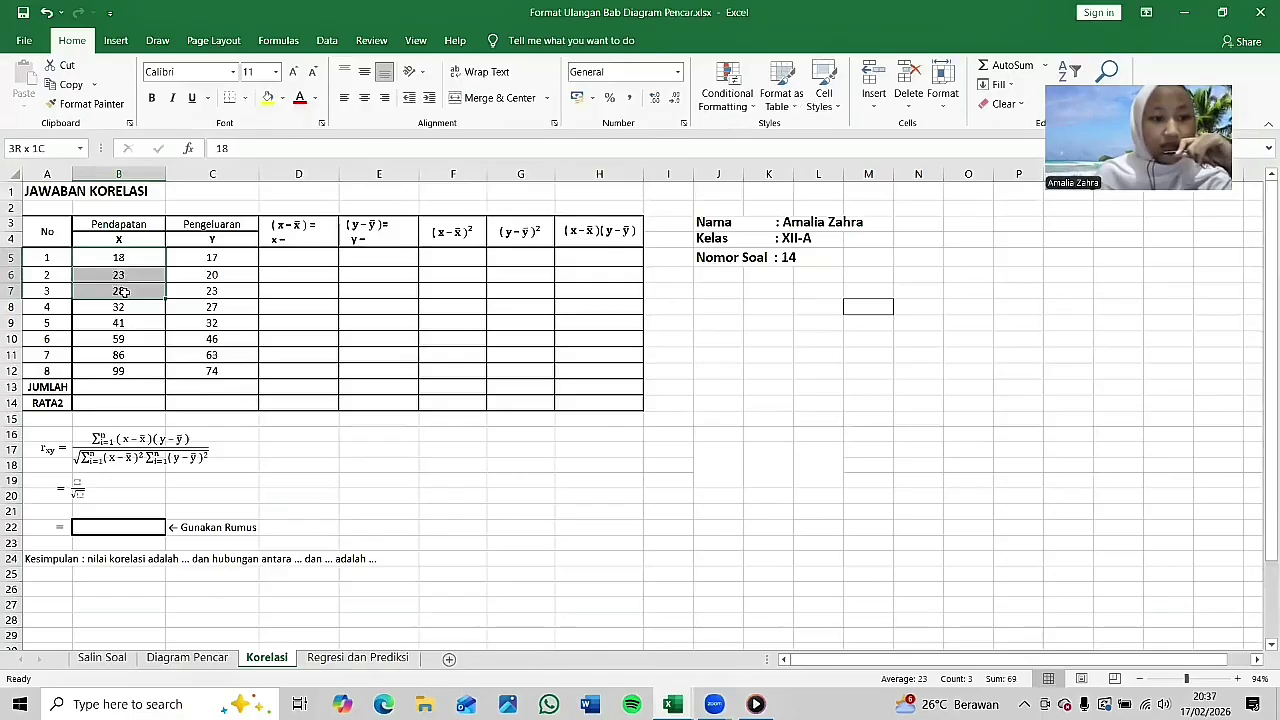
drag(123, 291, 118, 397)
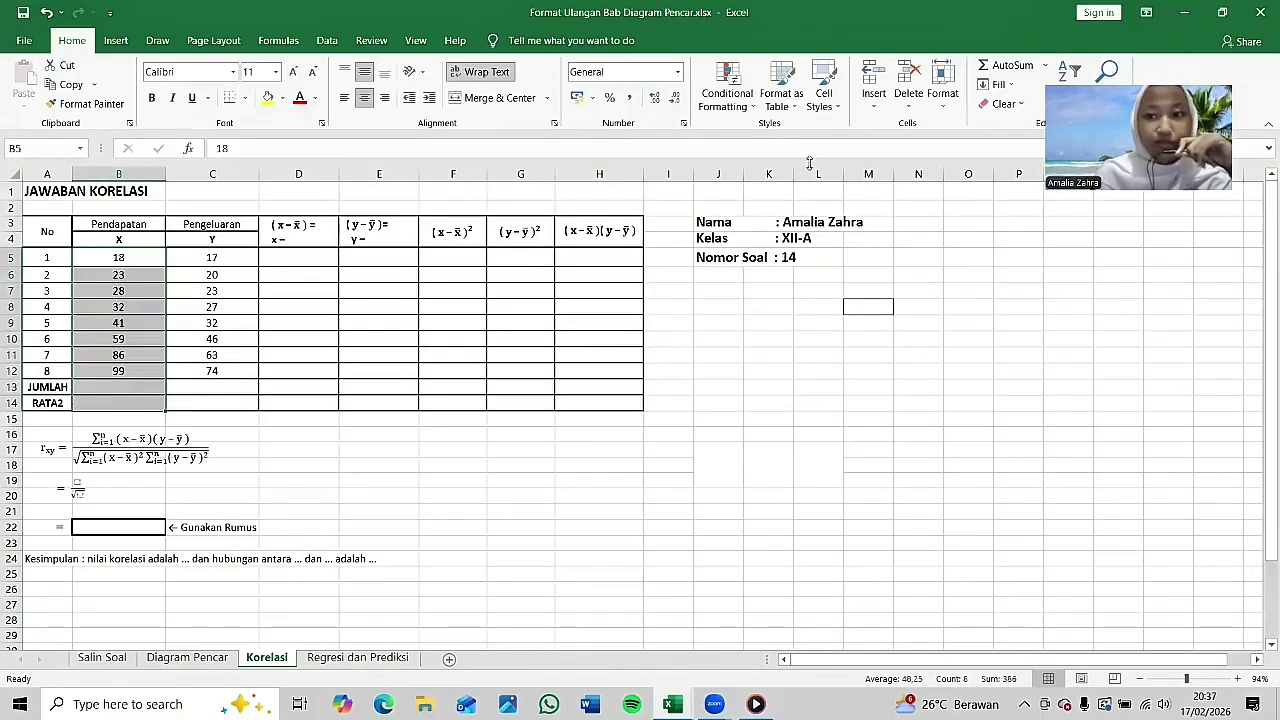
click(1044, 66)
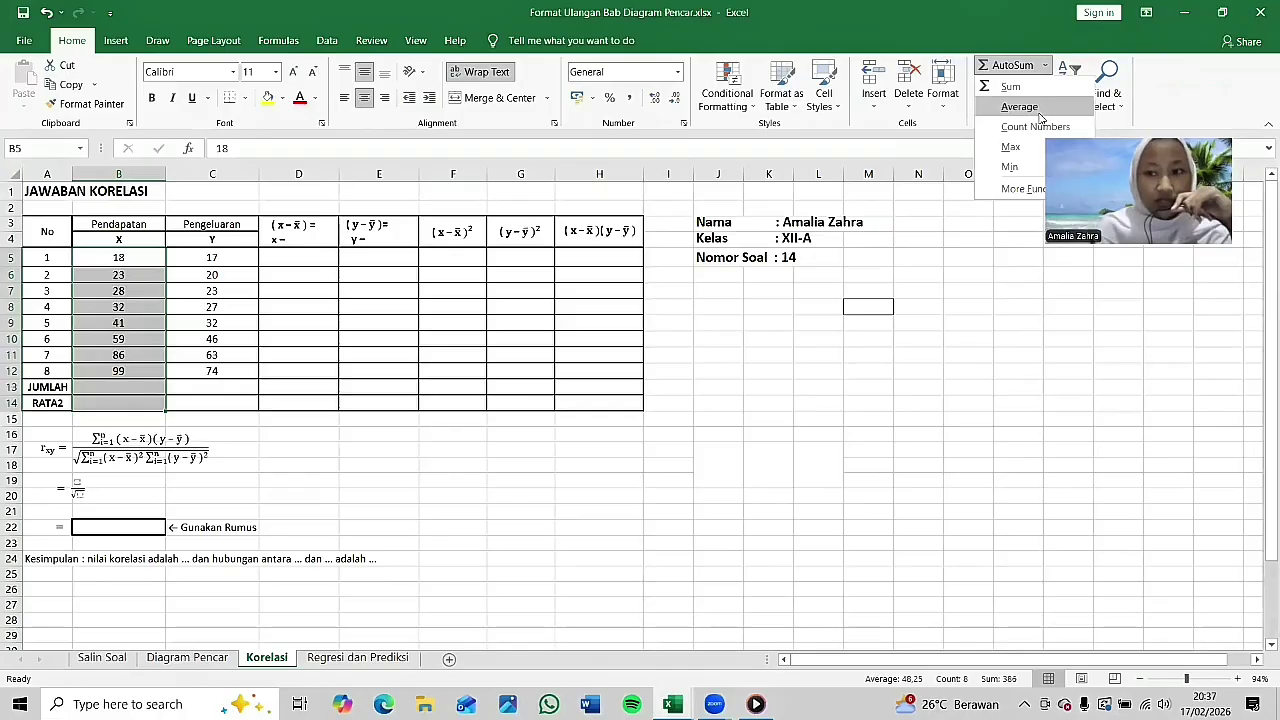
click(1040, 114)
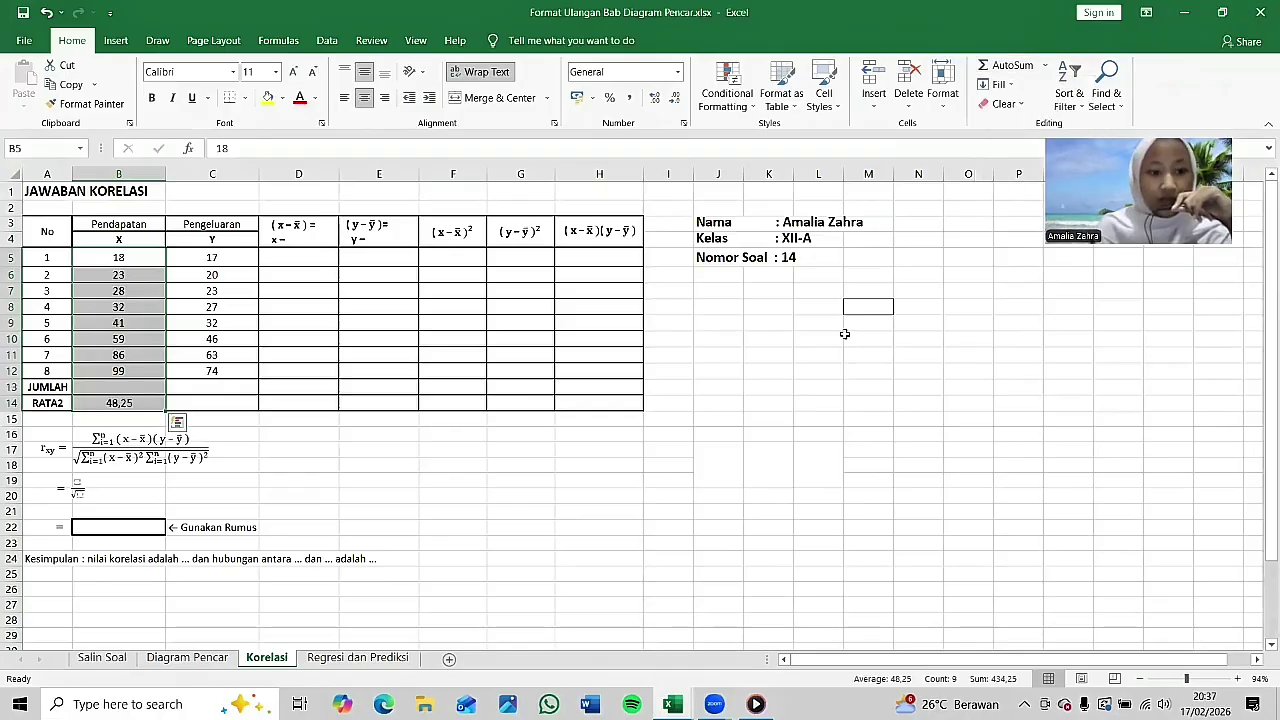
Step: Copy the average formula in B14 across to C14 to average the Pengeluaran values
click(718, 418)
click(150, 403)
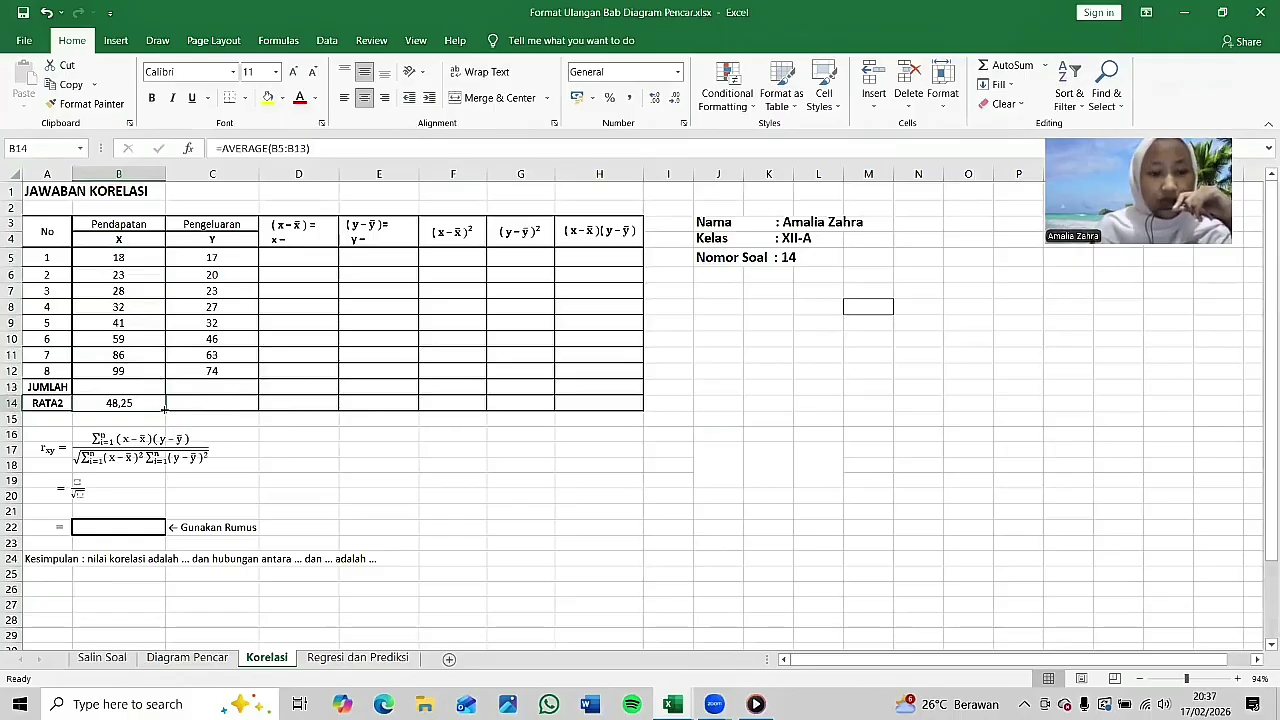
drag(164, 406, 240, 412)
Step: Enter the formula =B5-B$14 in cell D5 for the first X deviation from the mean
click(289, 259)
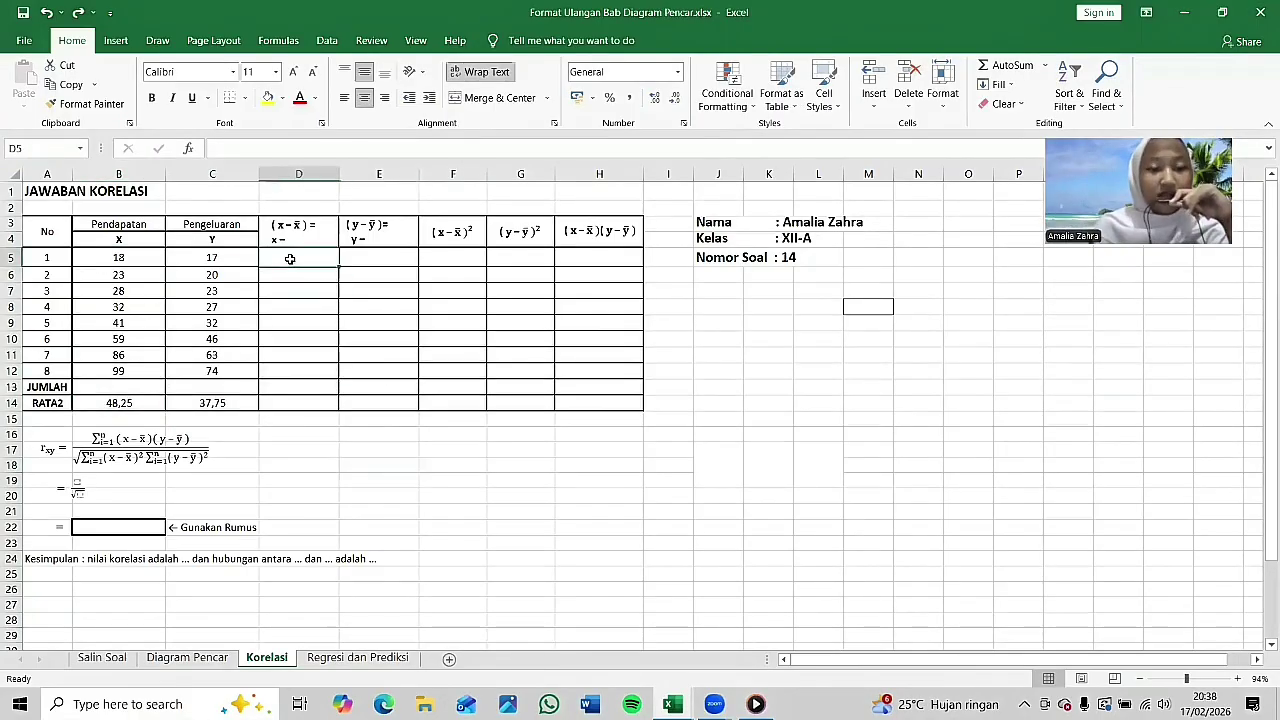
click(290, 224)
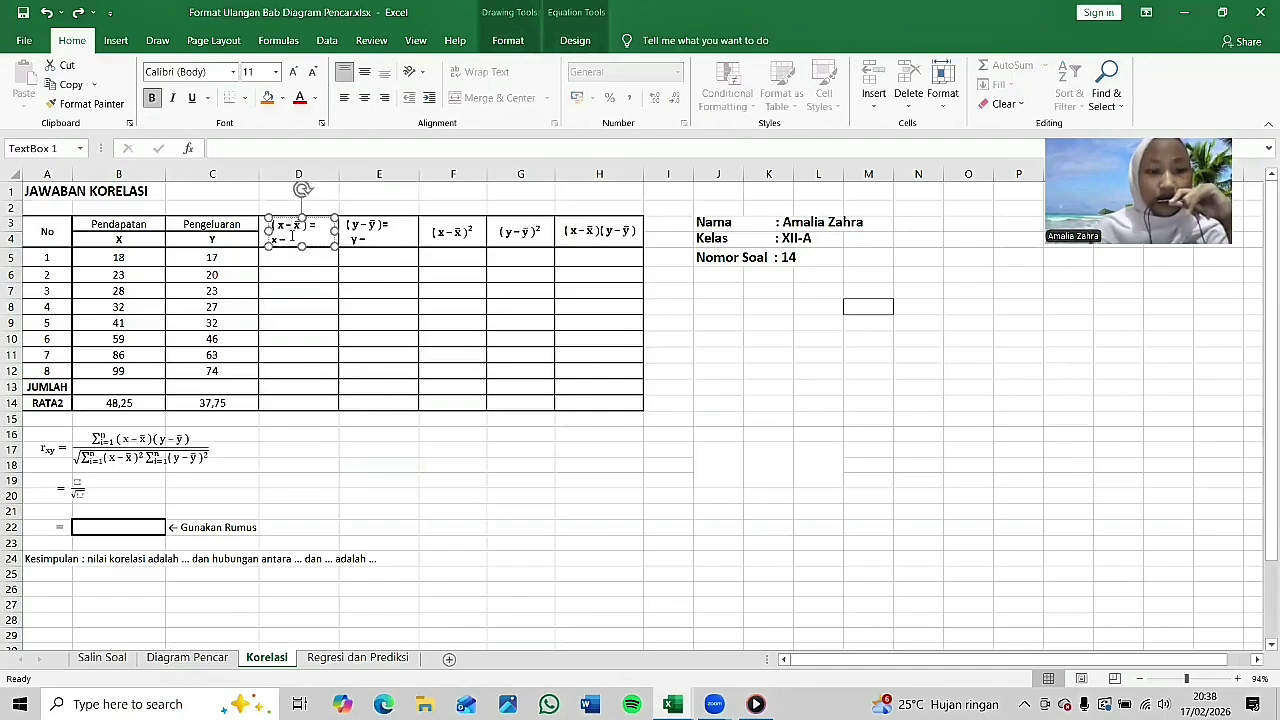
click(285, 253)
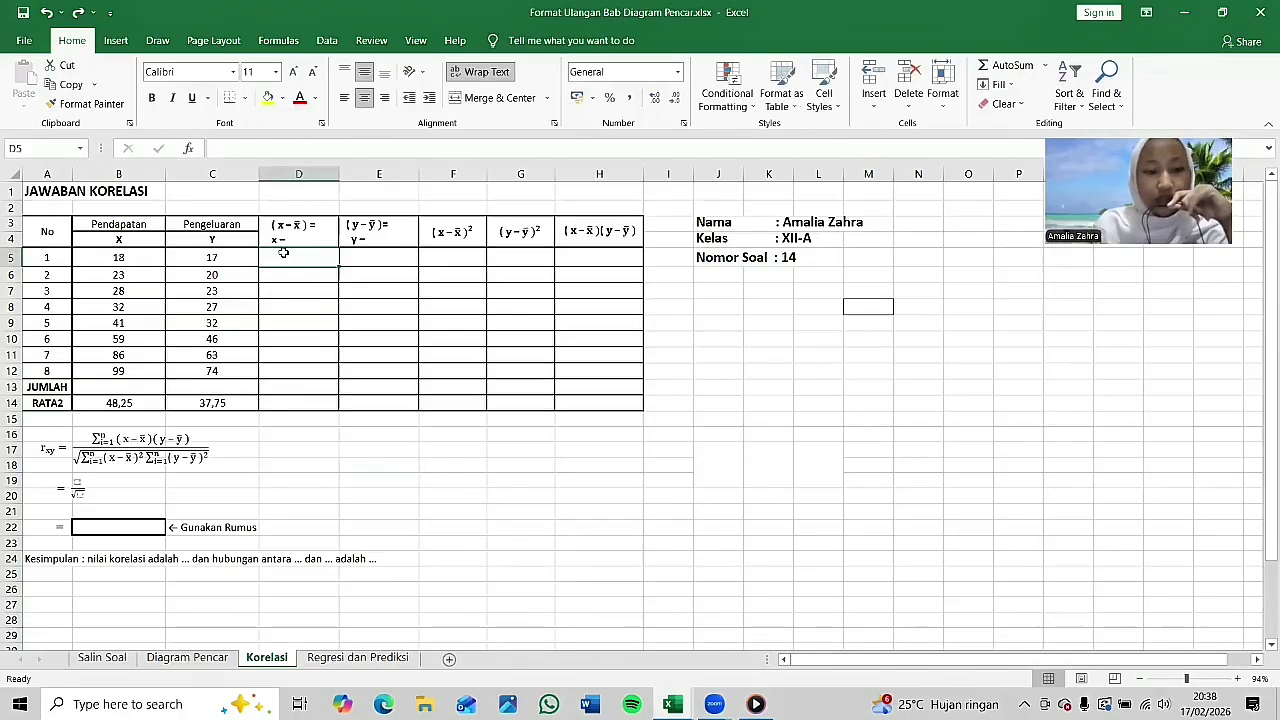
text(=)
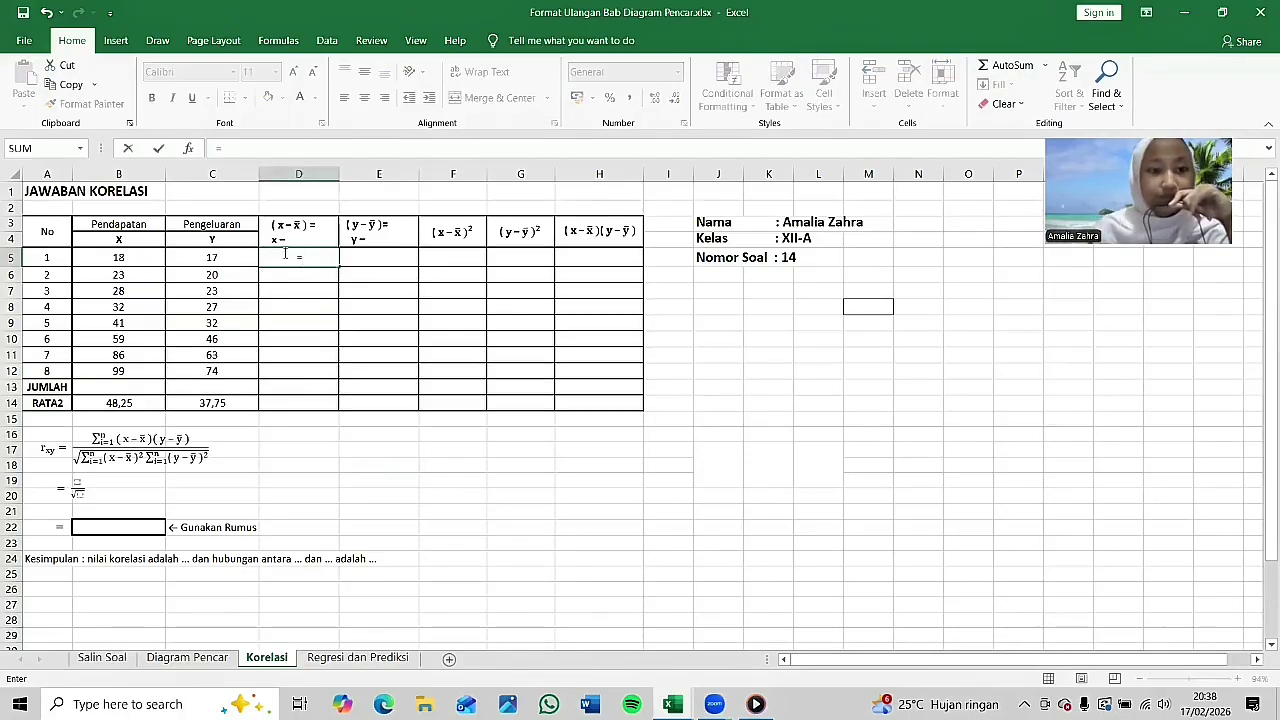
click(129, 256)
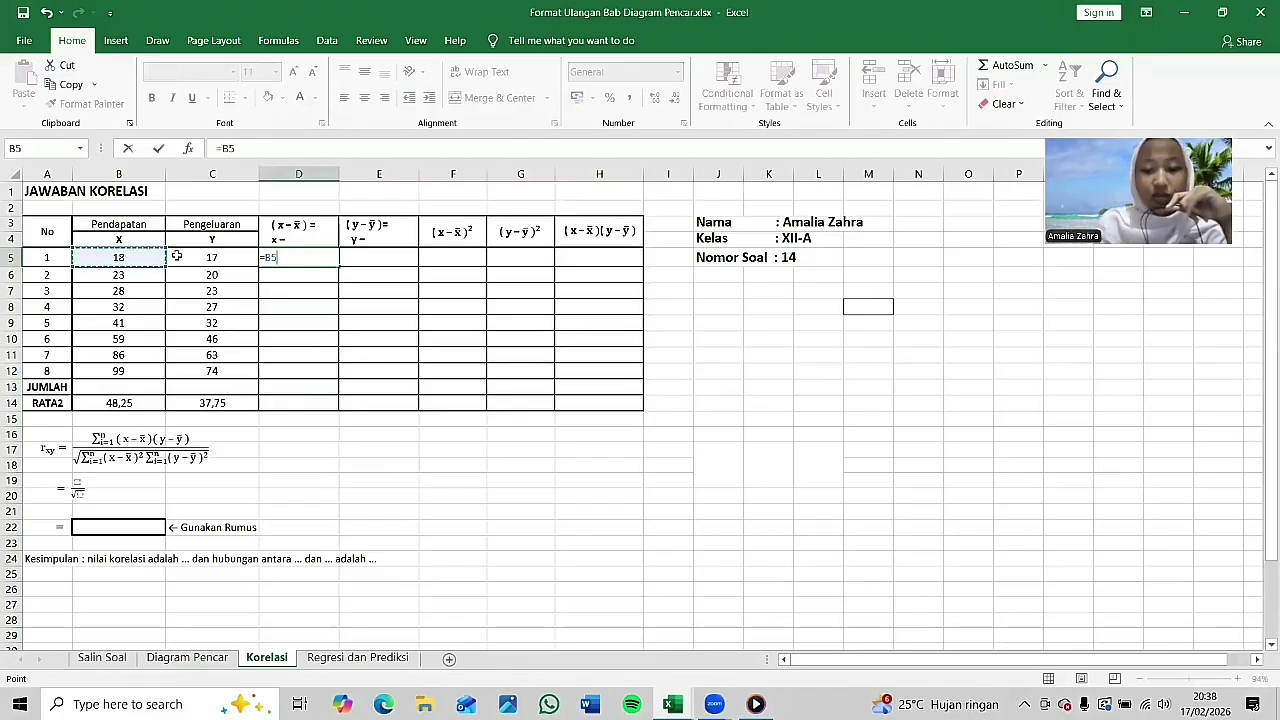
text(-)
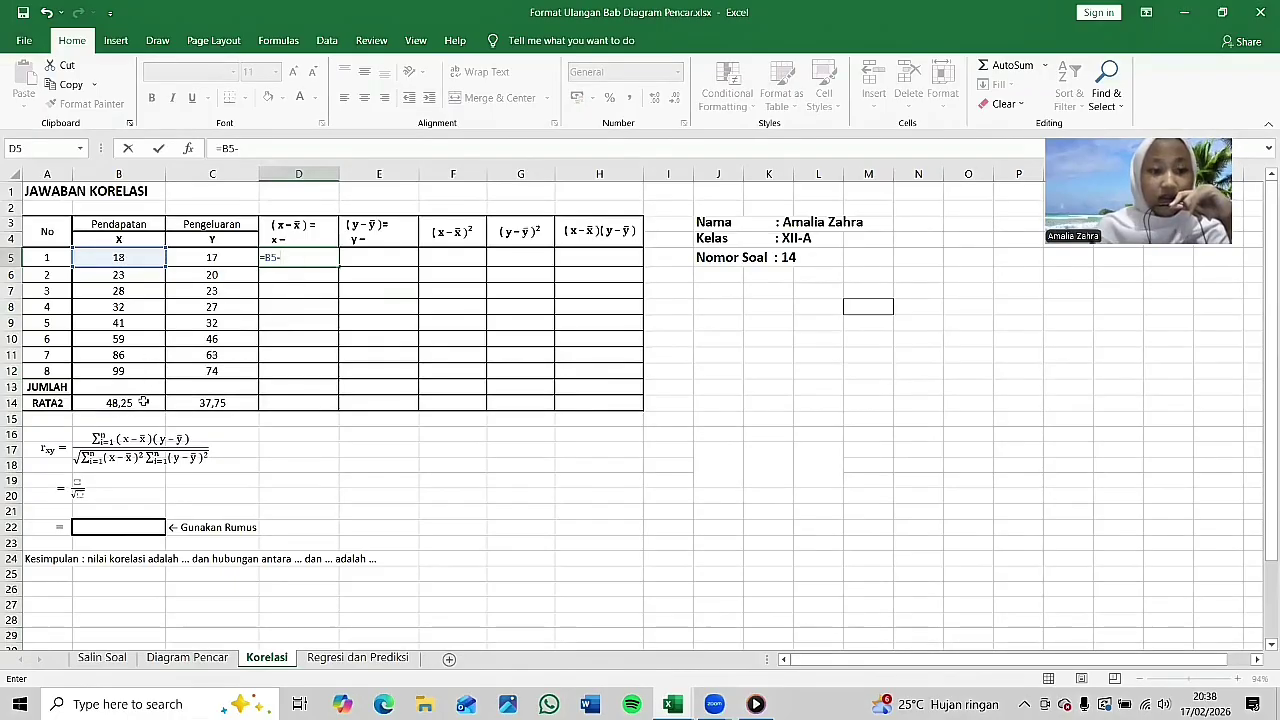
click(144, 402)
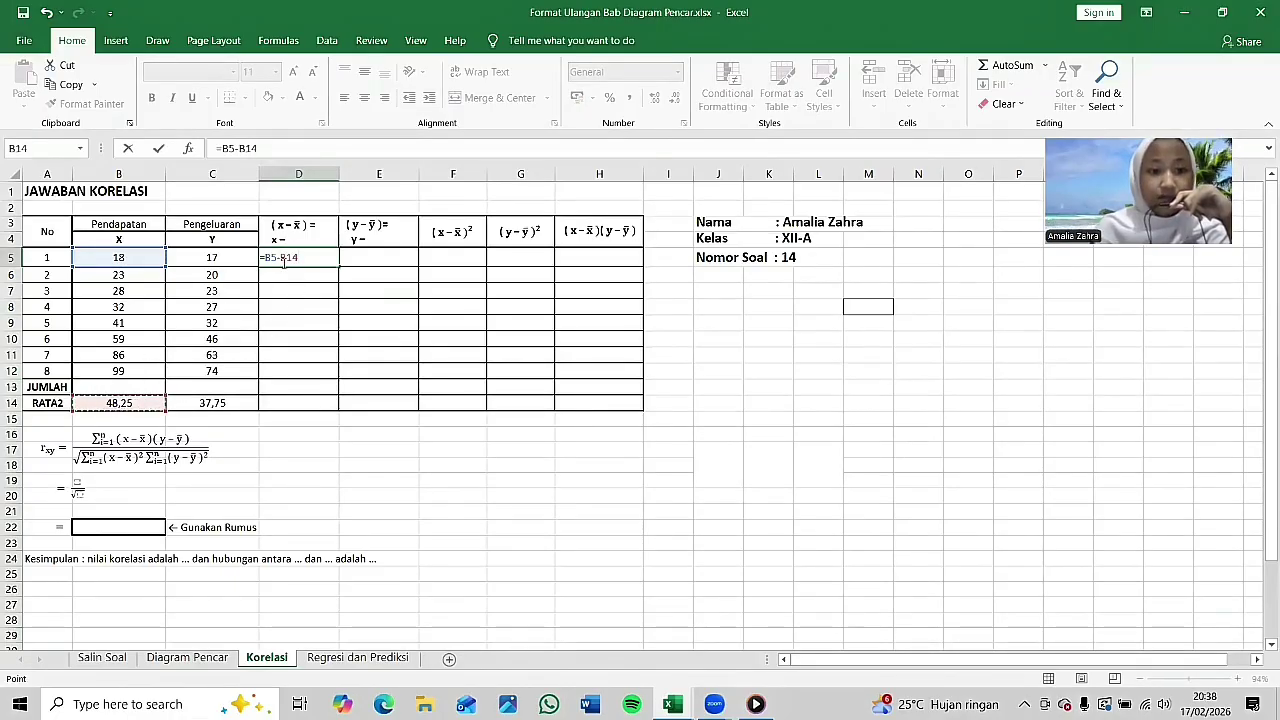
click(246, 147)
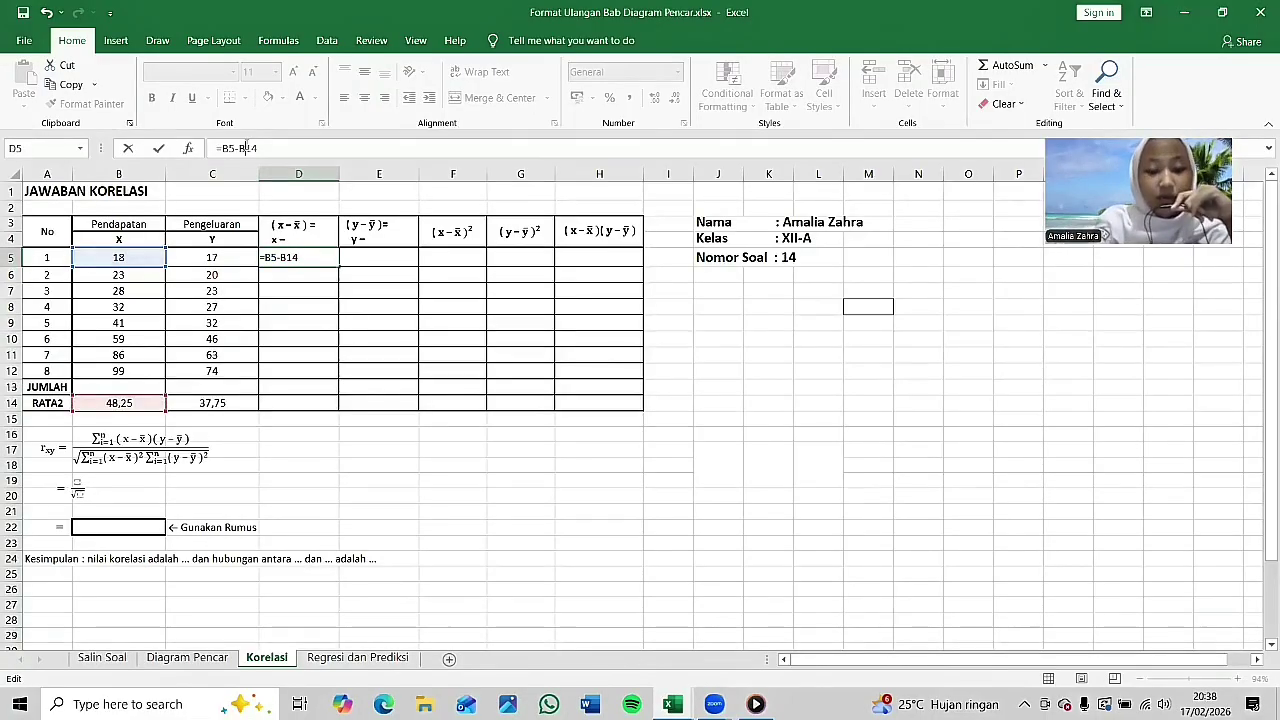
text($)
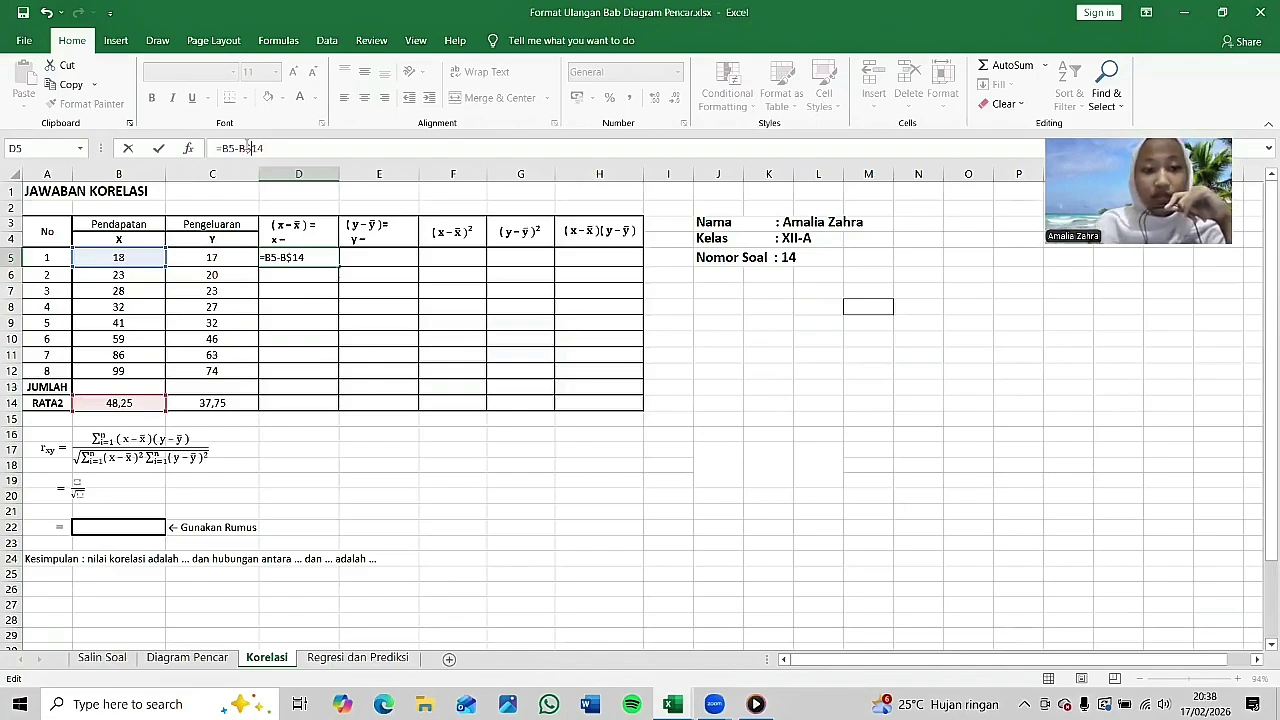
key(Return)
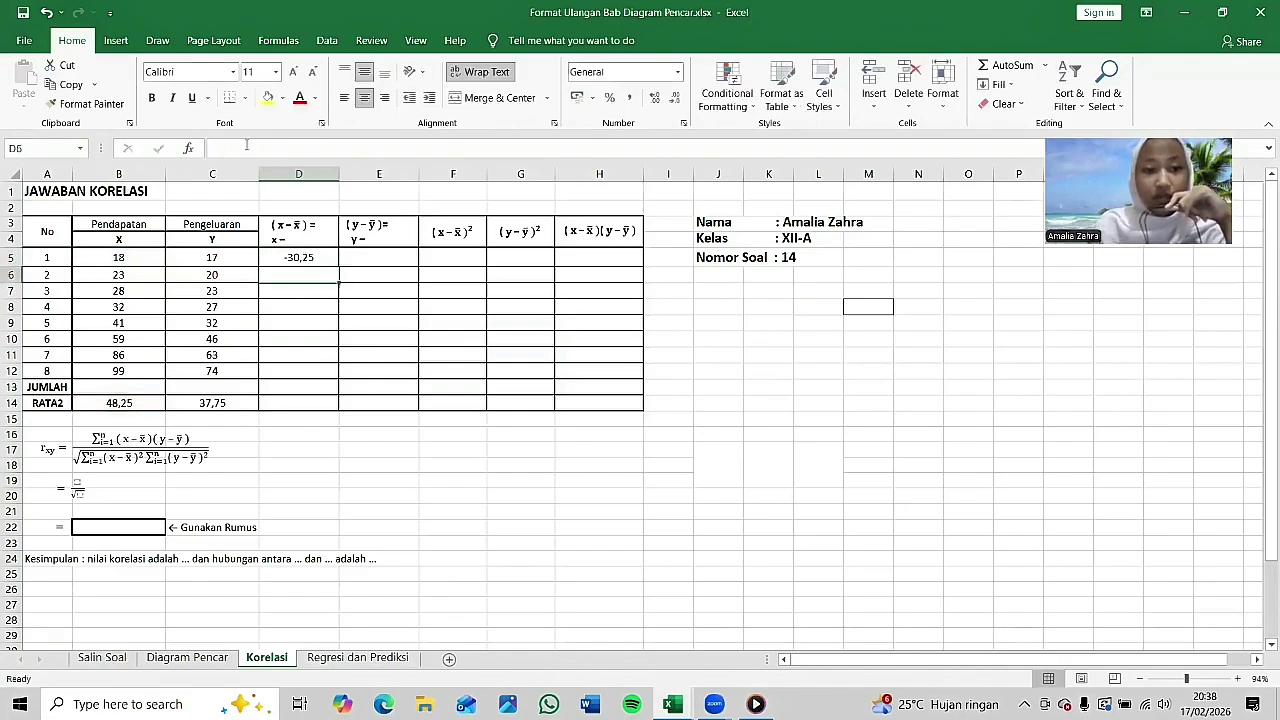
Step: Fill the X deviation formula from D5 down through D12
click(312, 260)
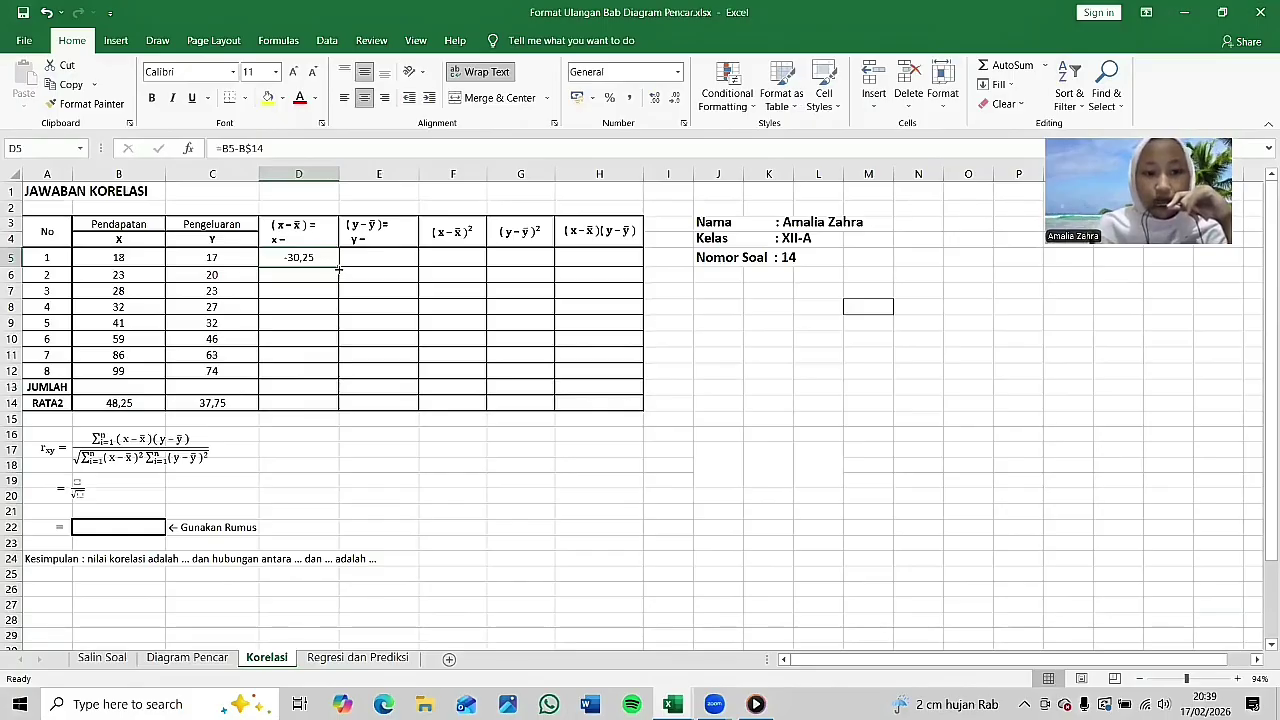
drag(339, 268, 339, 380)
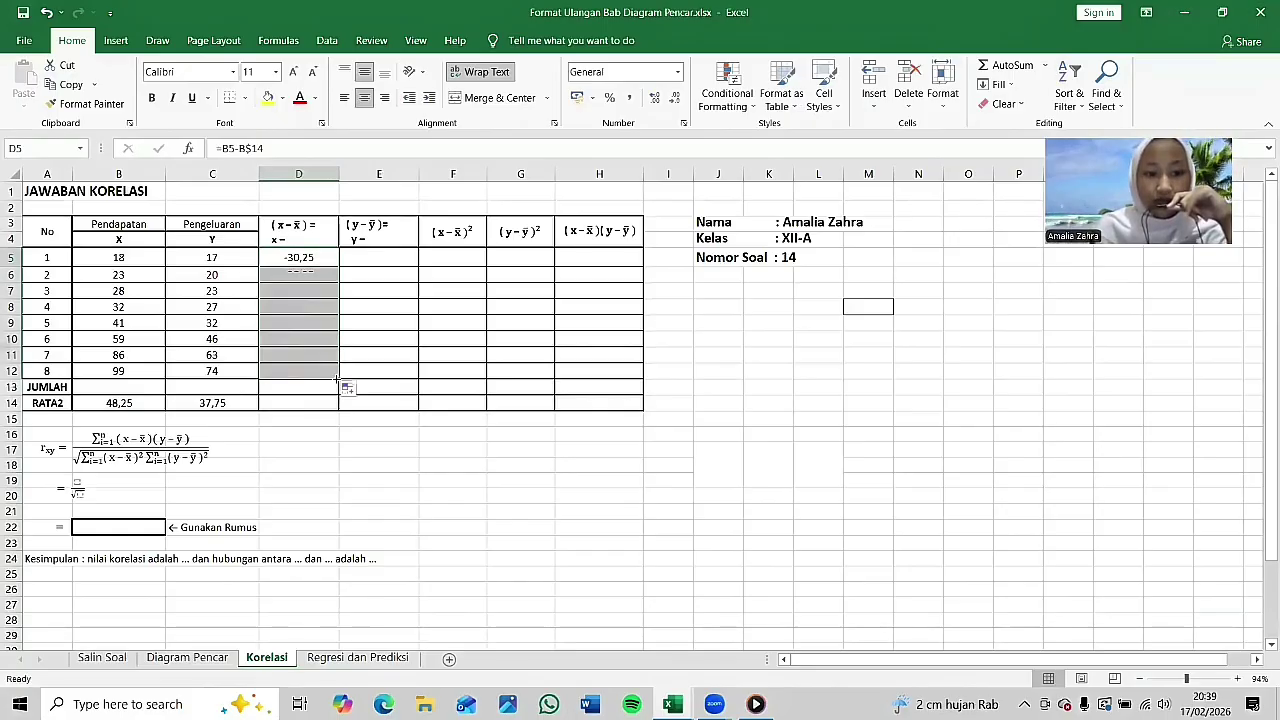
click(379, 453)
click(407, 525)
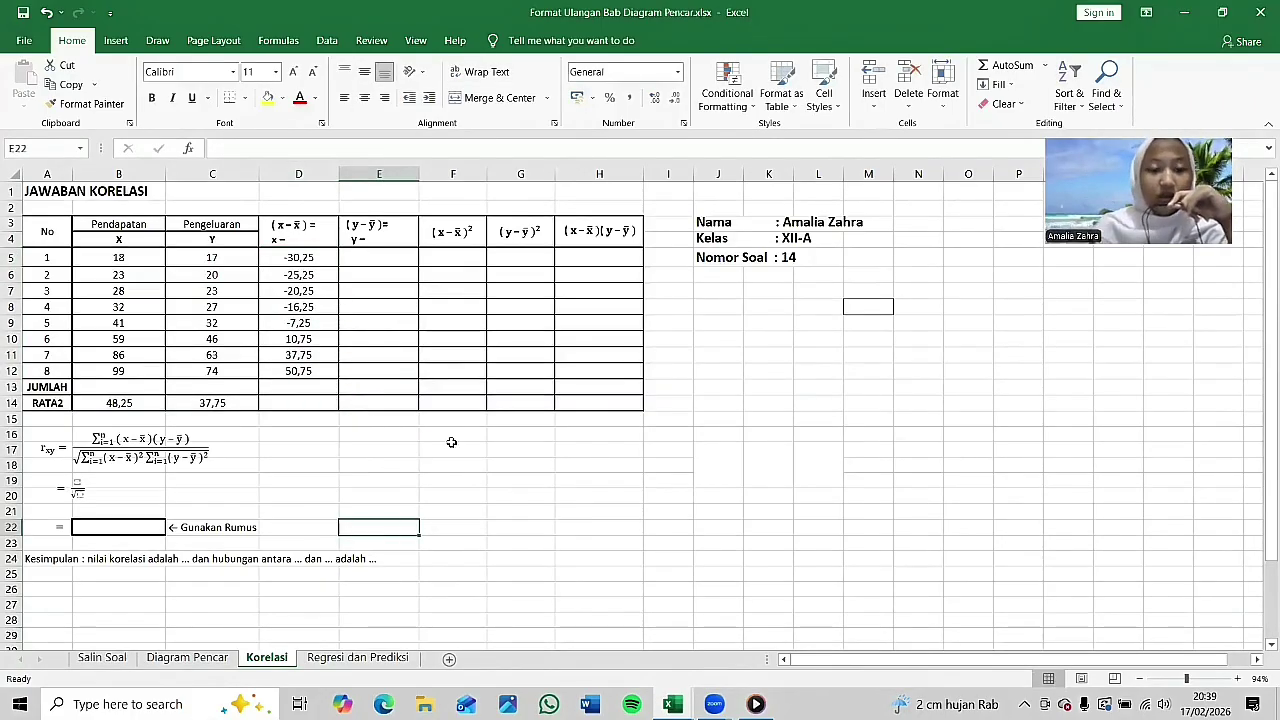
Step: Calculate the Y deviations from the mean in E5:E12 by entering =C5-C$14 in E5 and filling it down
click(389, 261)
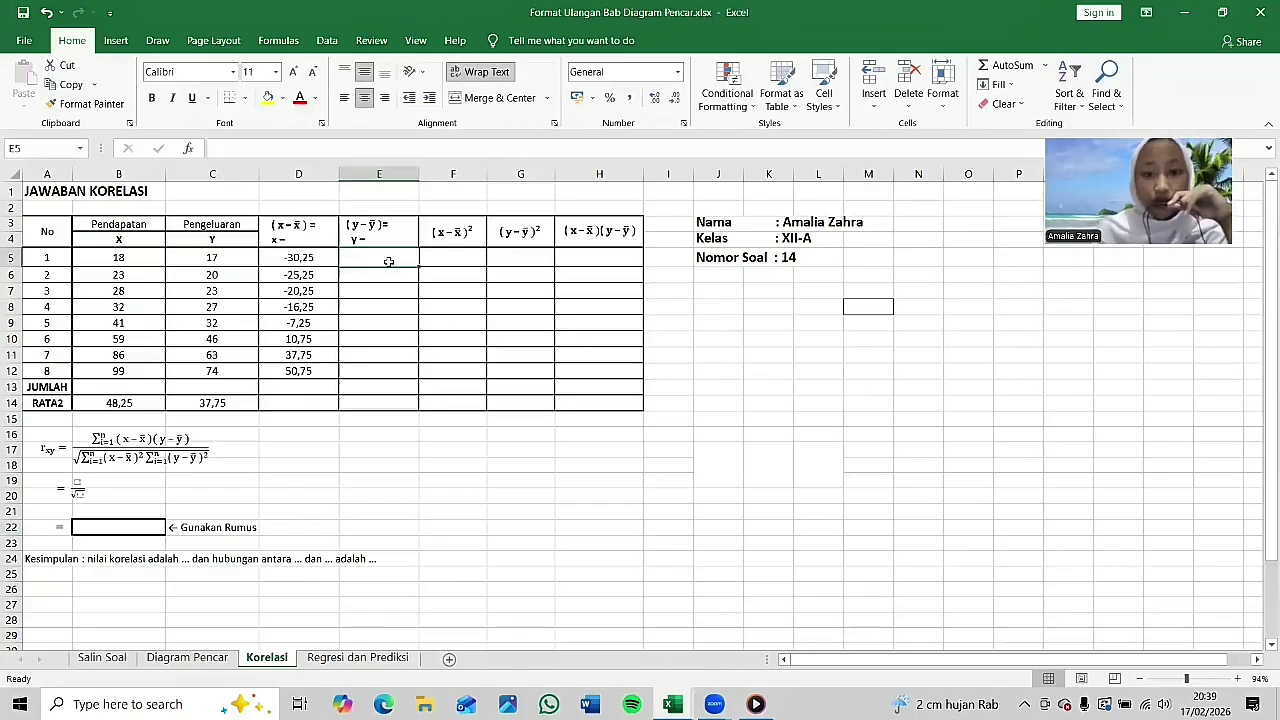
text(=)
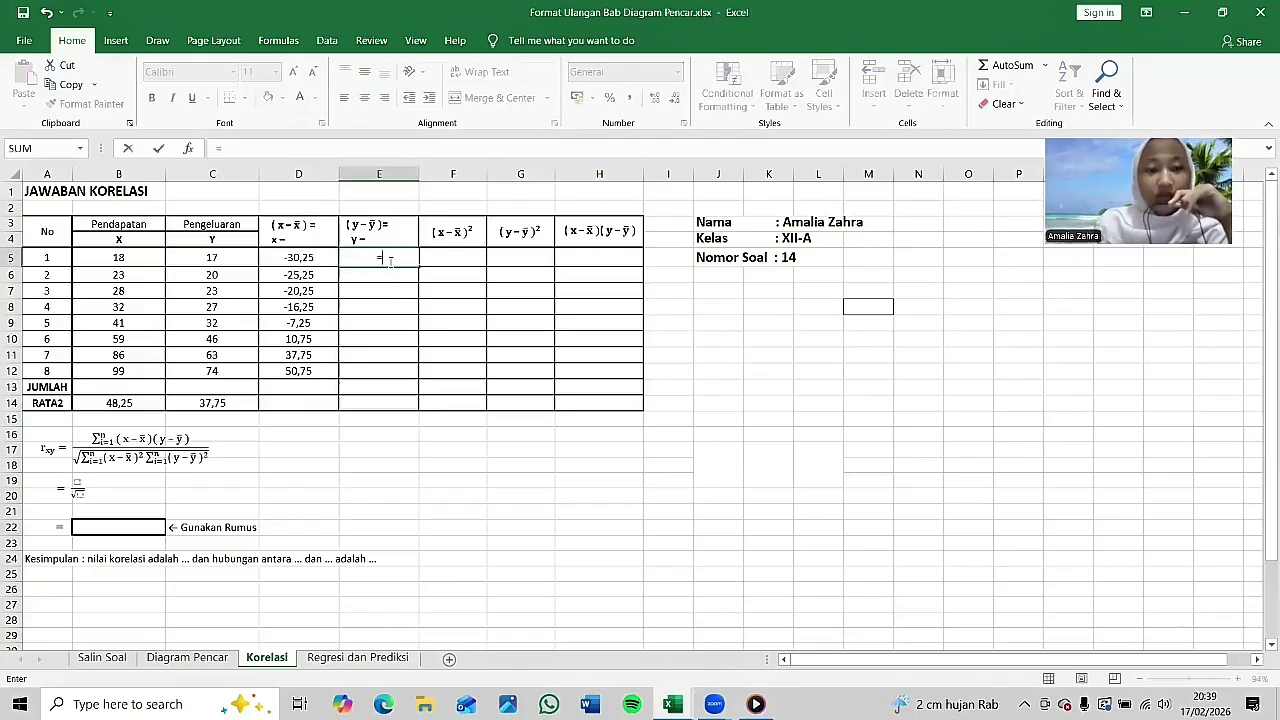
click(245, 265)
text(-)
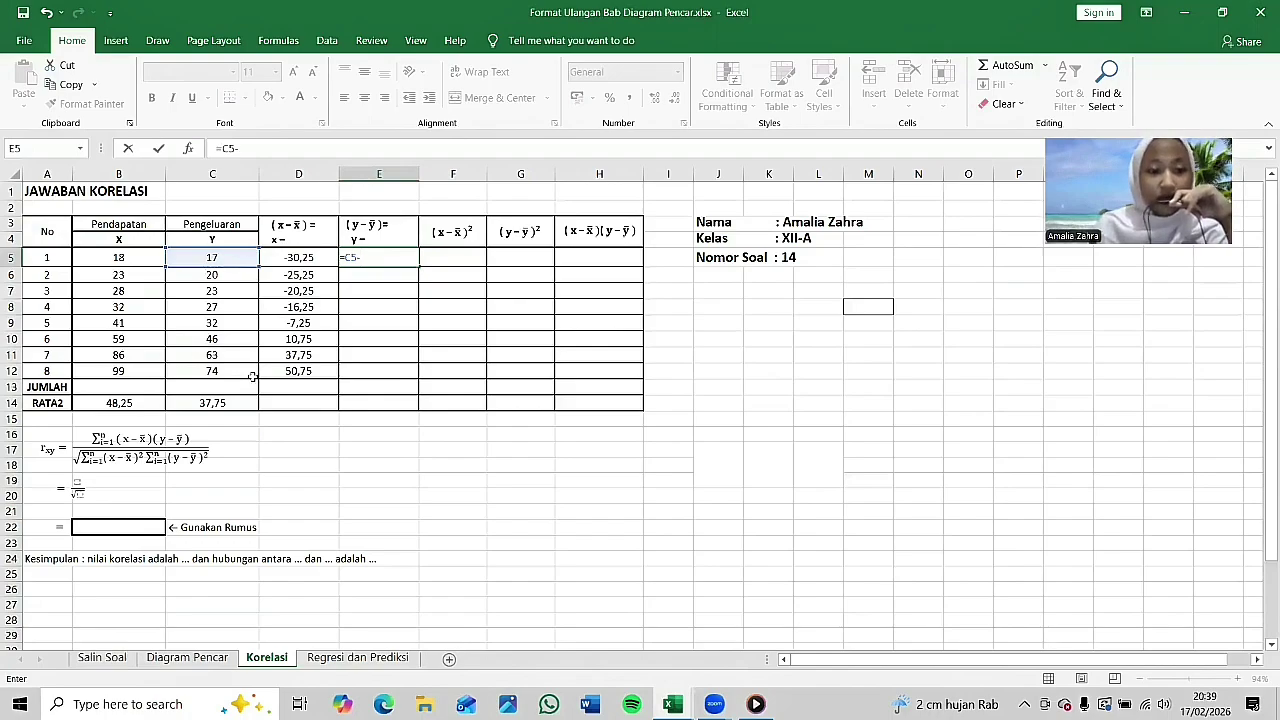
click(236, 403)
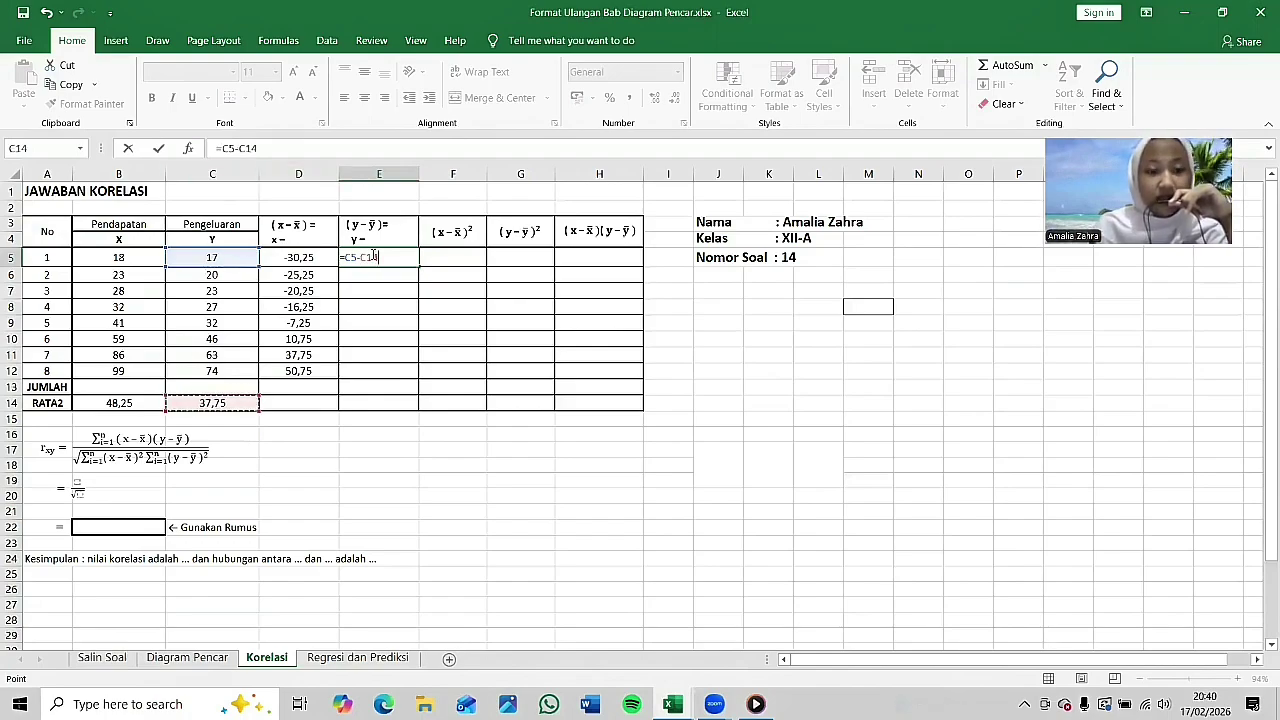
click(243, 148)
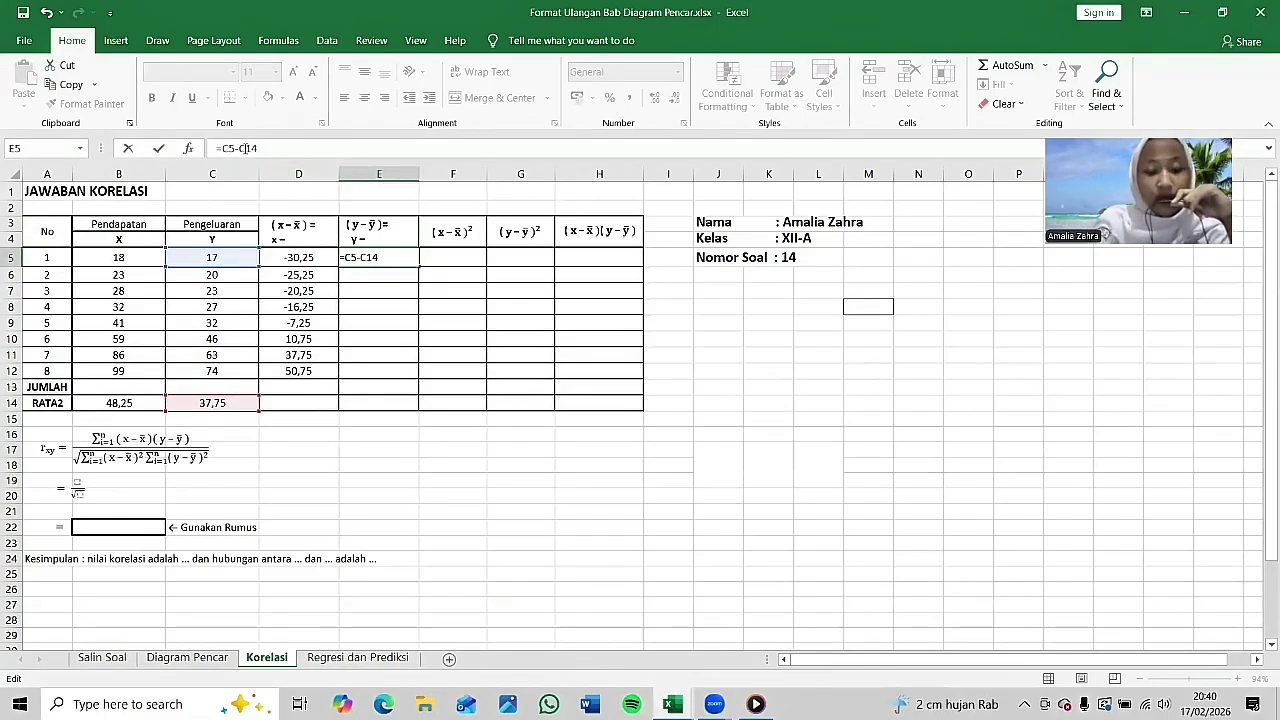
text($)
key(ctrl+Return)
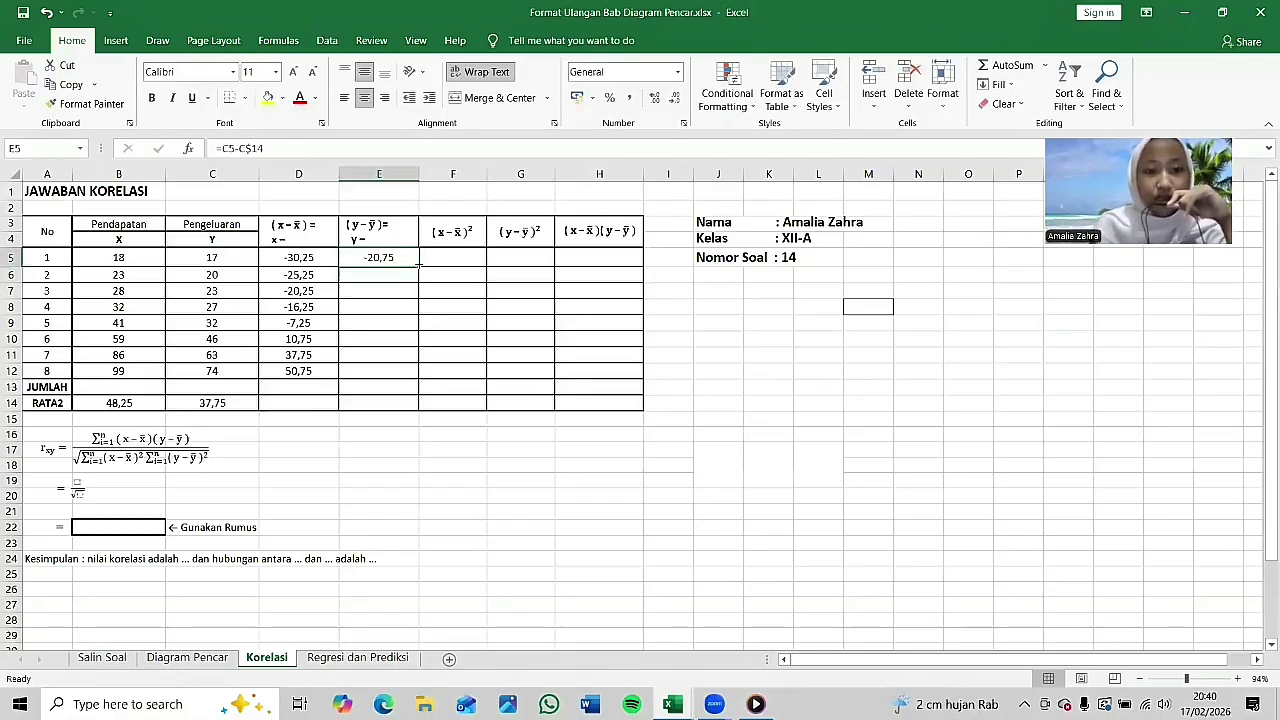
drag(419, 263, 414, 374)
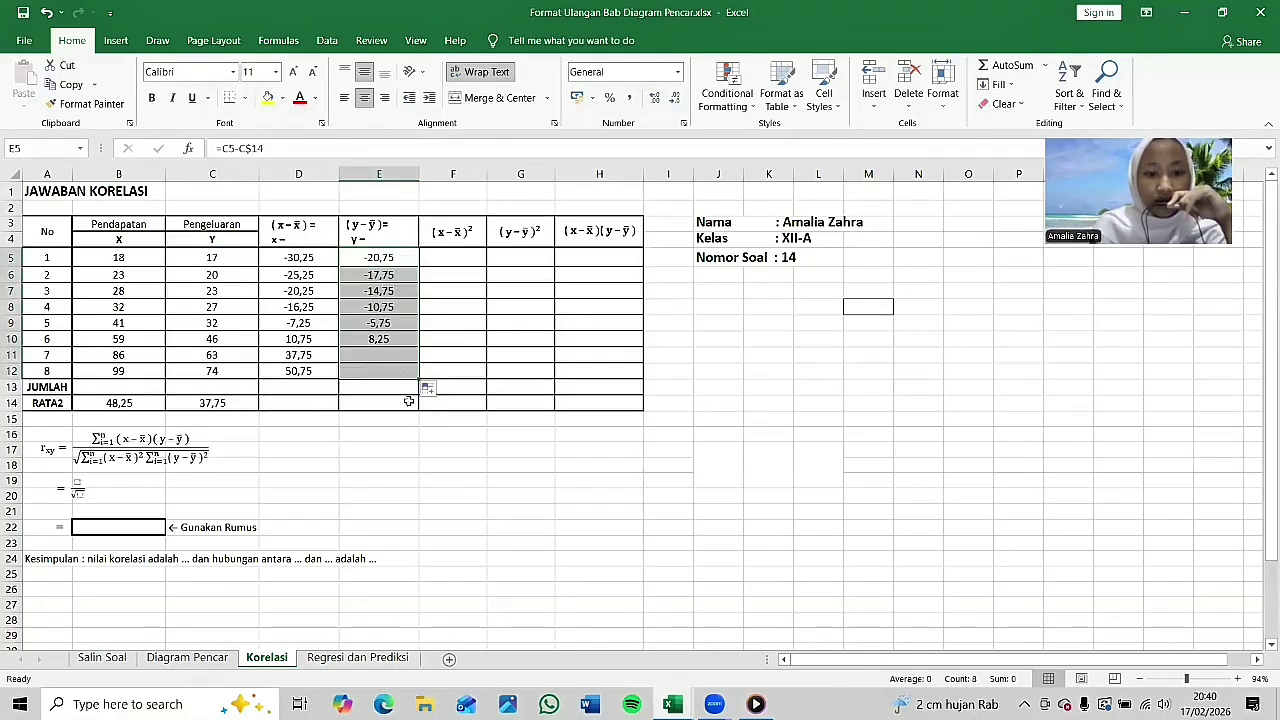
click(420, 453)
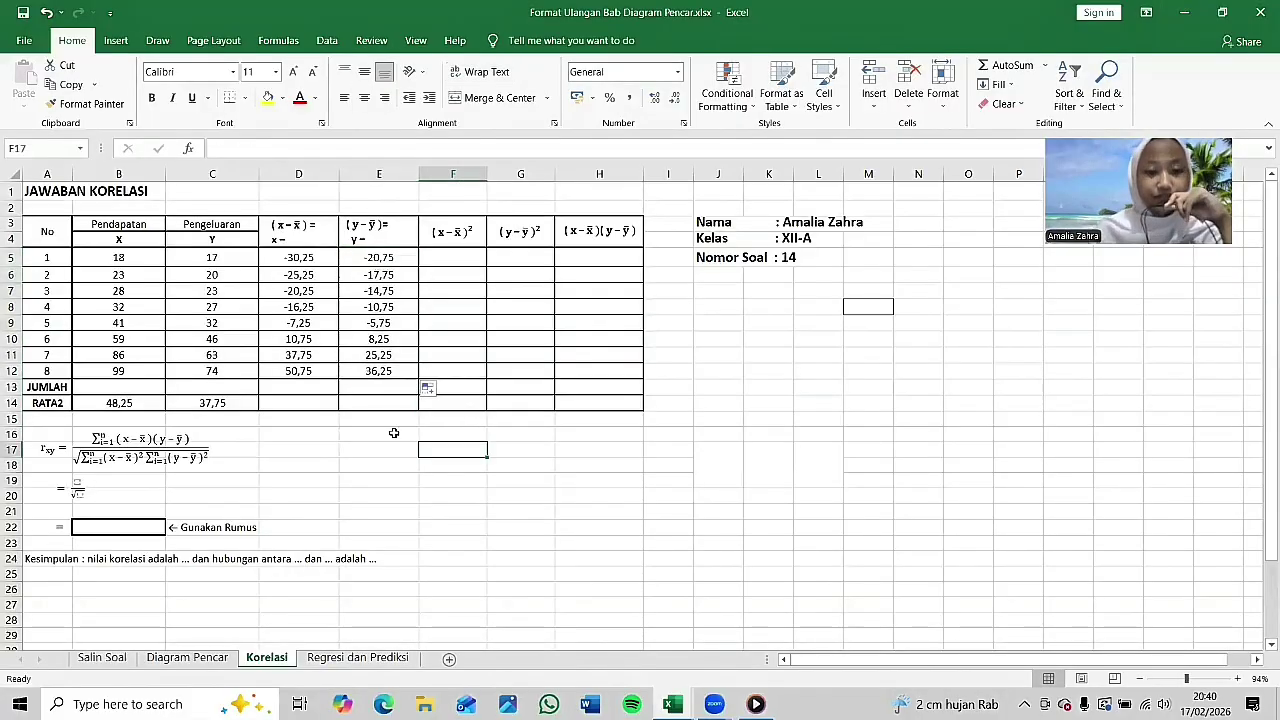
Step: Calculate the squared X deviations in F5:F12 by entering =D5^2 in F5 and filling it down
click(451, 256)
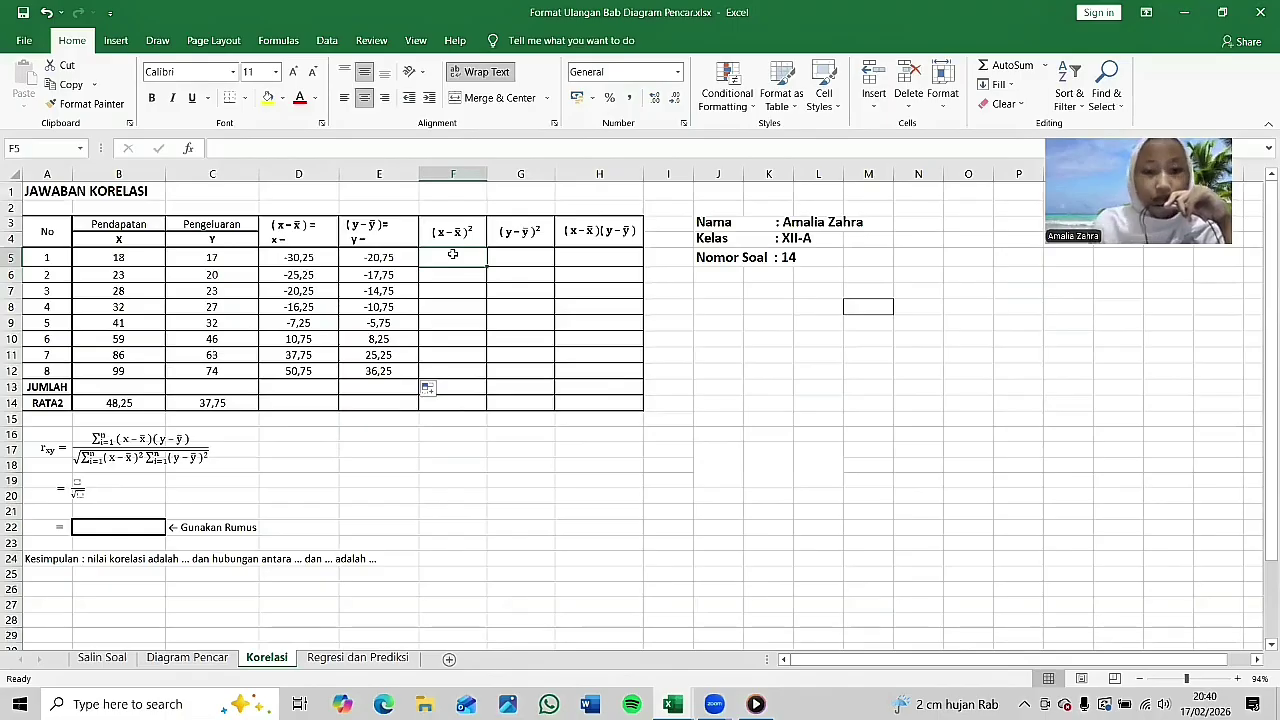
text(=)
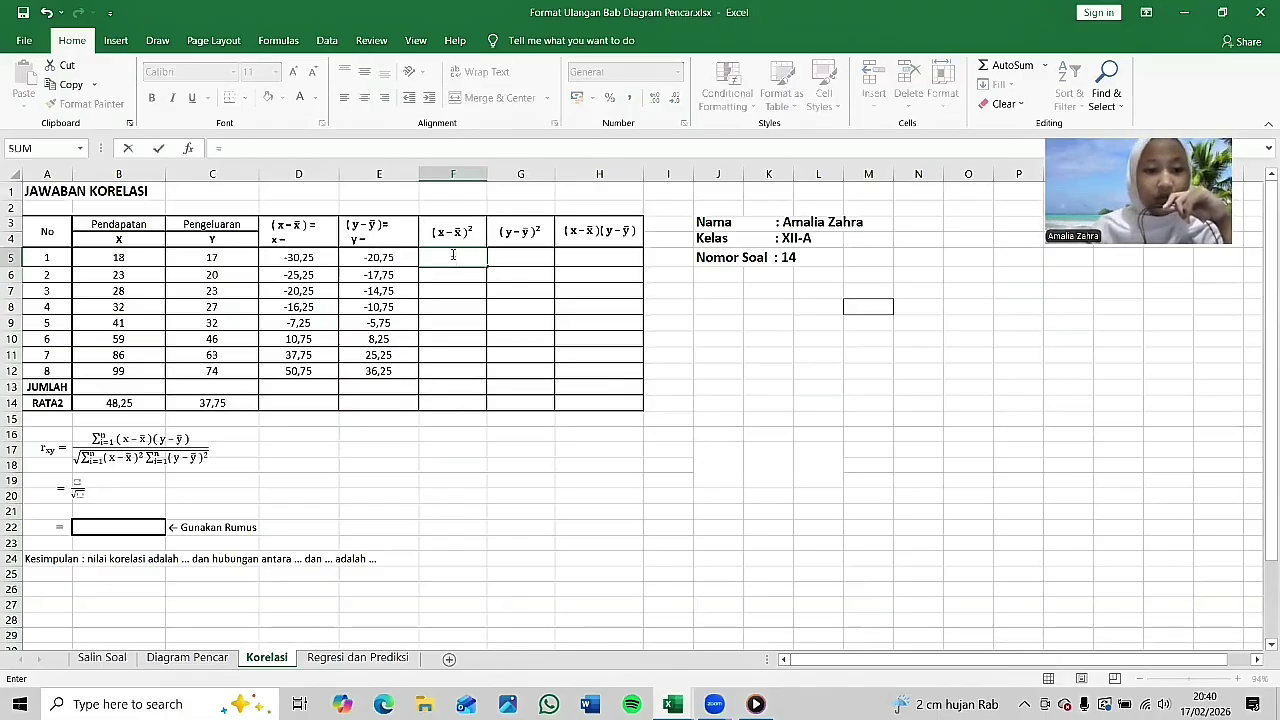
click(315, 259)
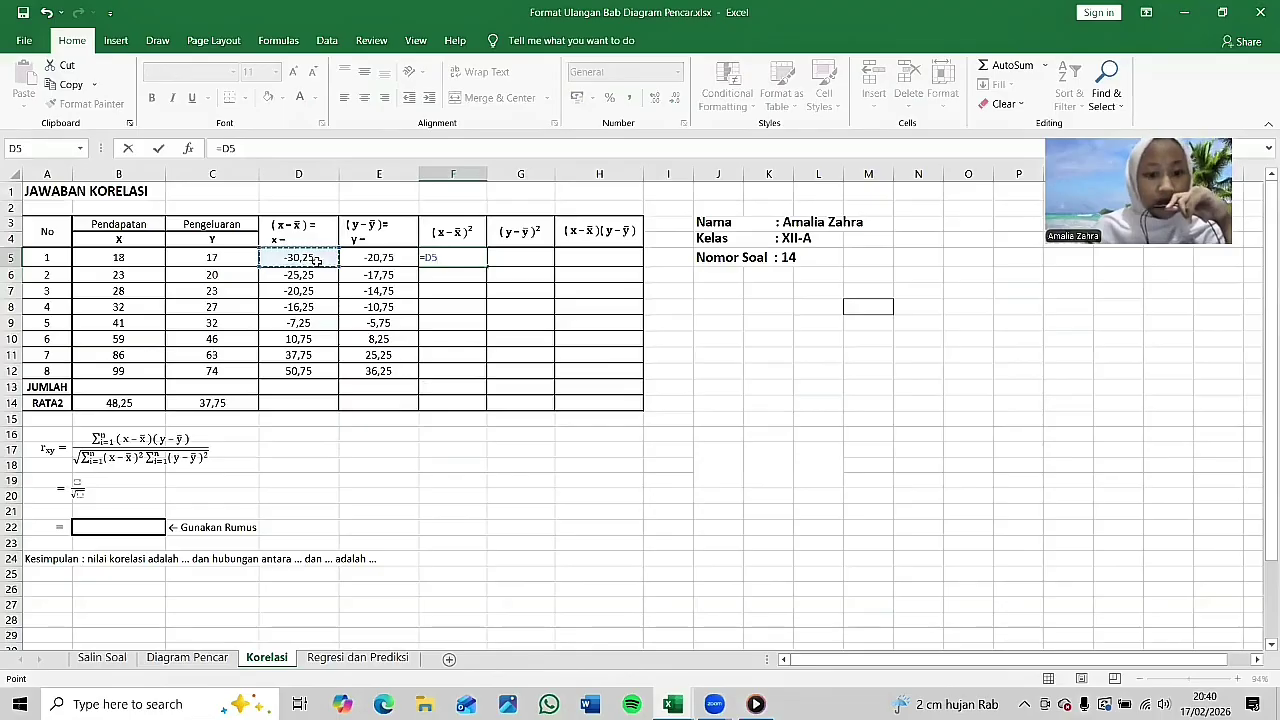
text(^)
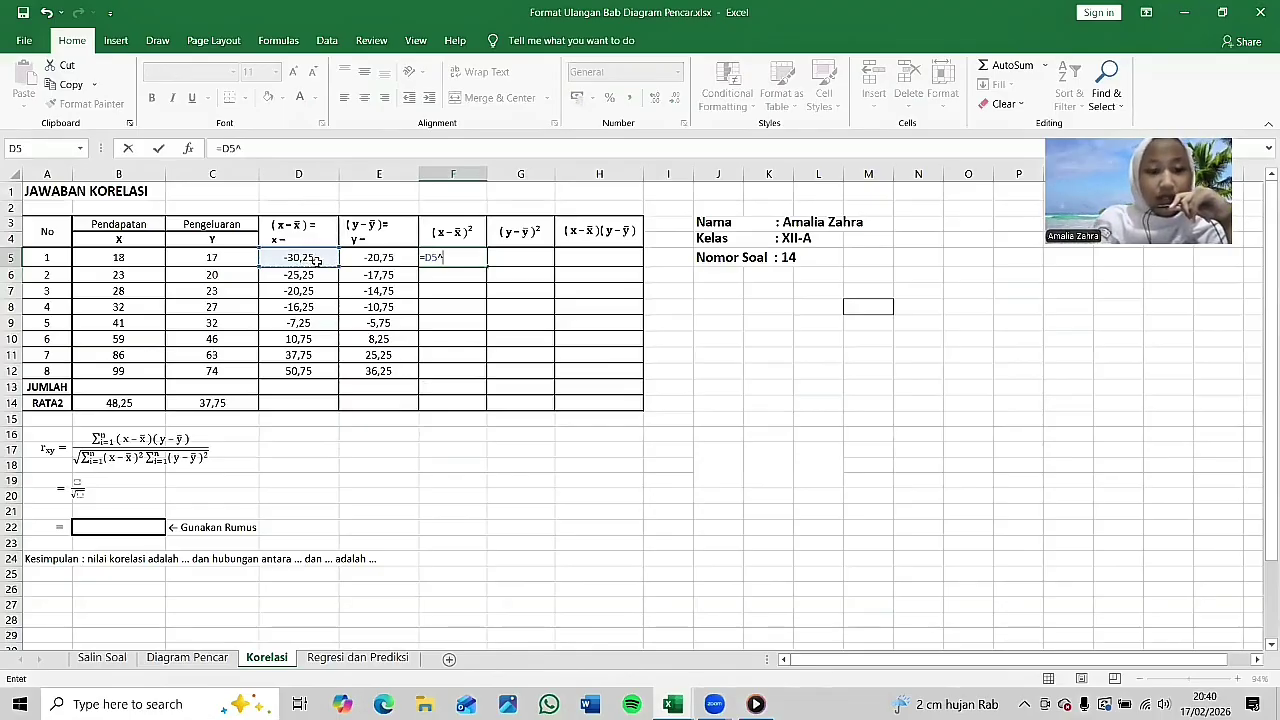
text(2)
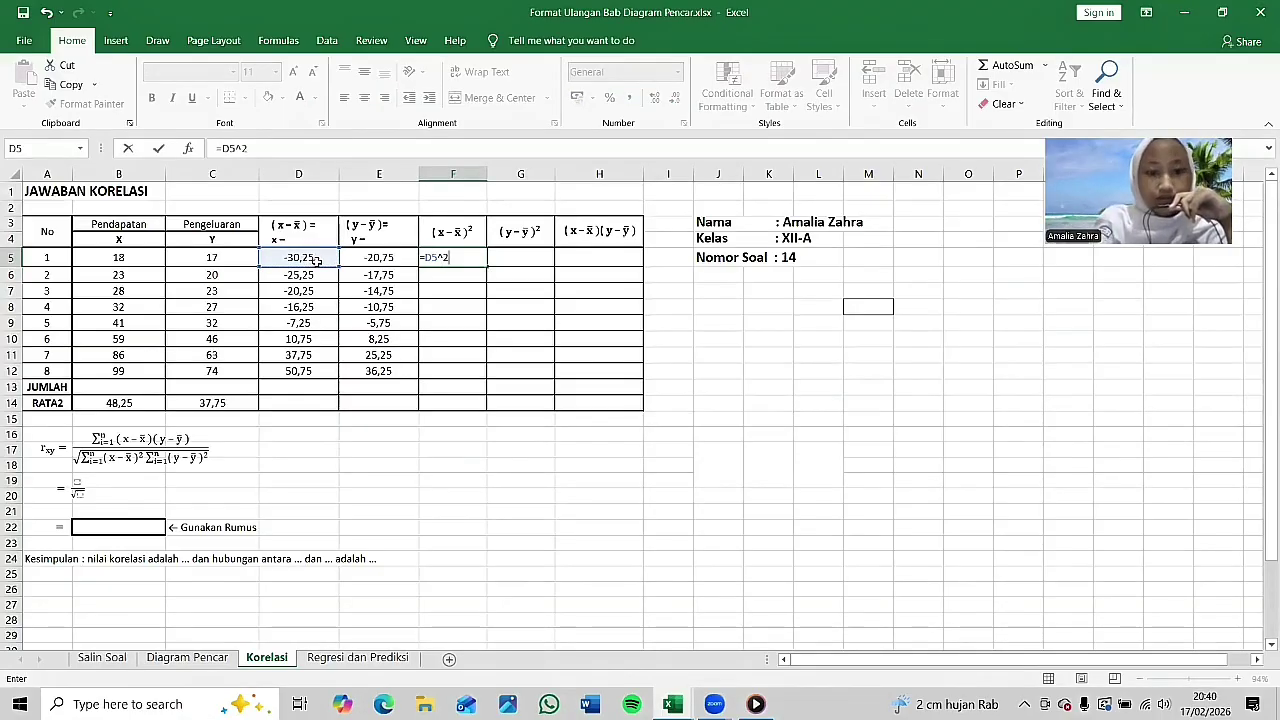
key(Return)
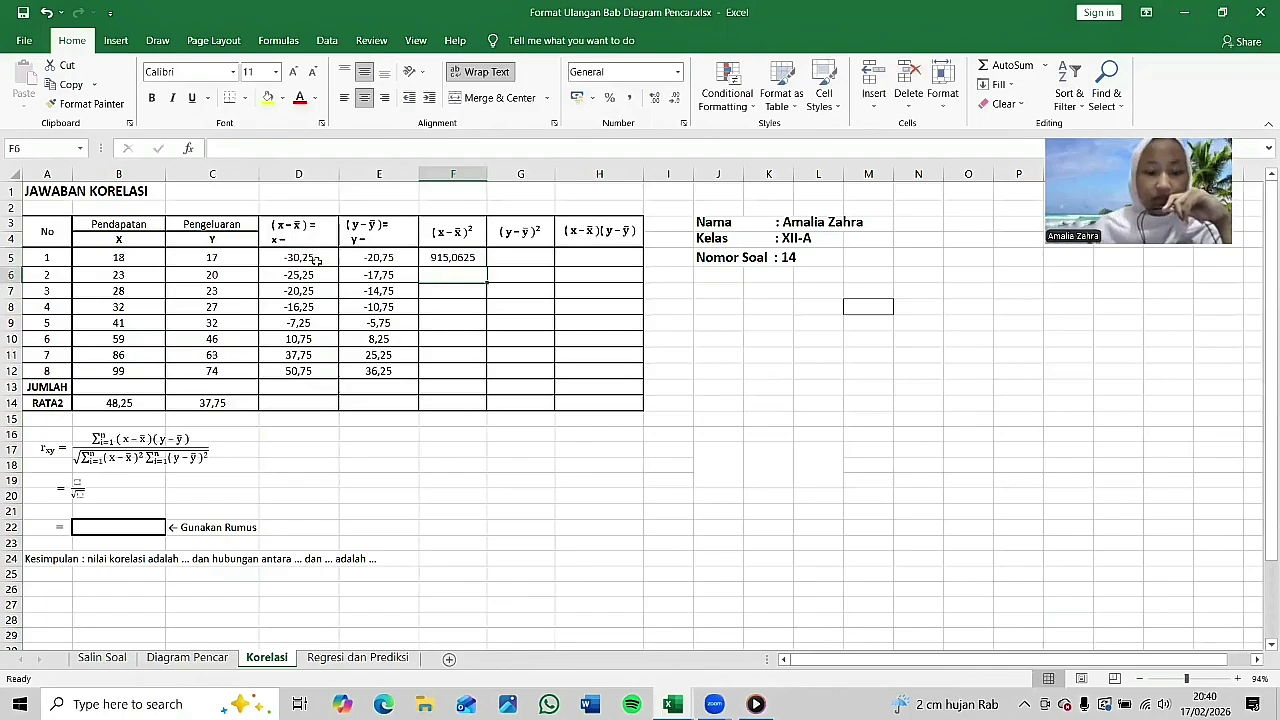
click(458, 258)
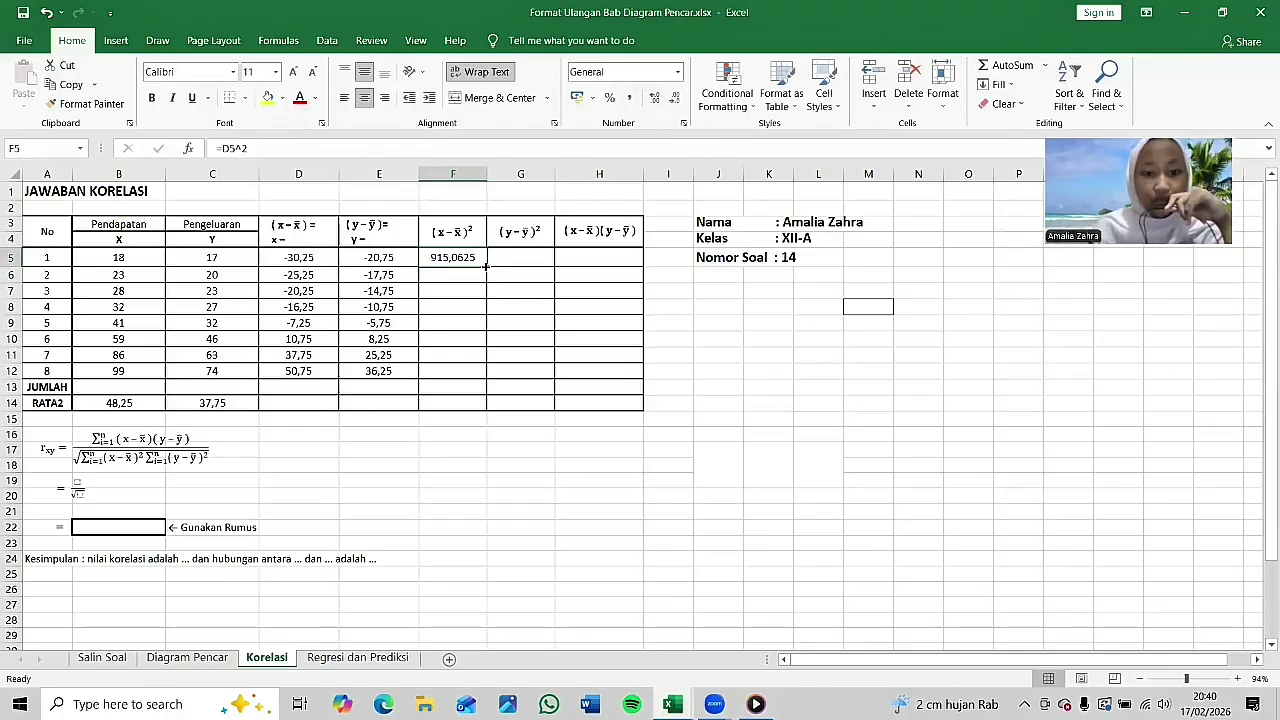
drag(486, 266, 486, 377)
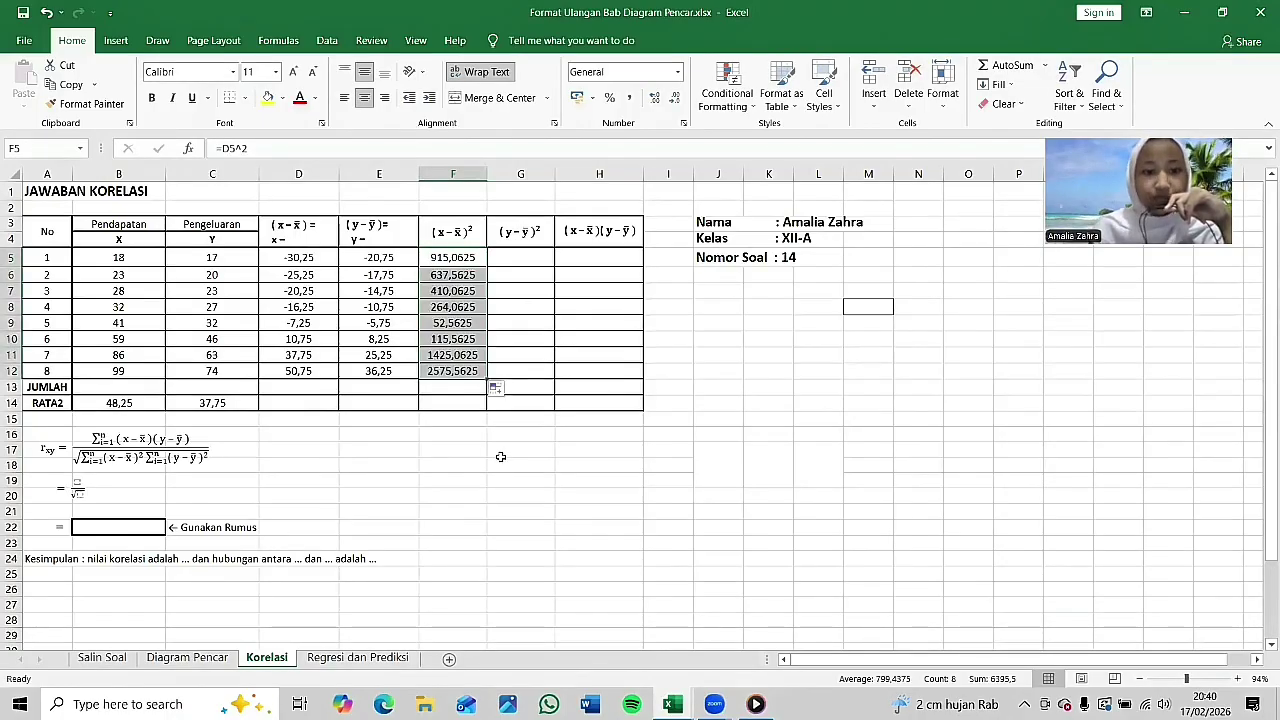
Step: Calculate the squared Y deviations in G5:G12 by entering =E5^2 in G5 and filling it down
click(521, 256)
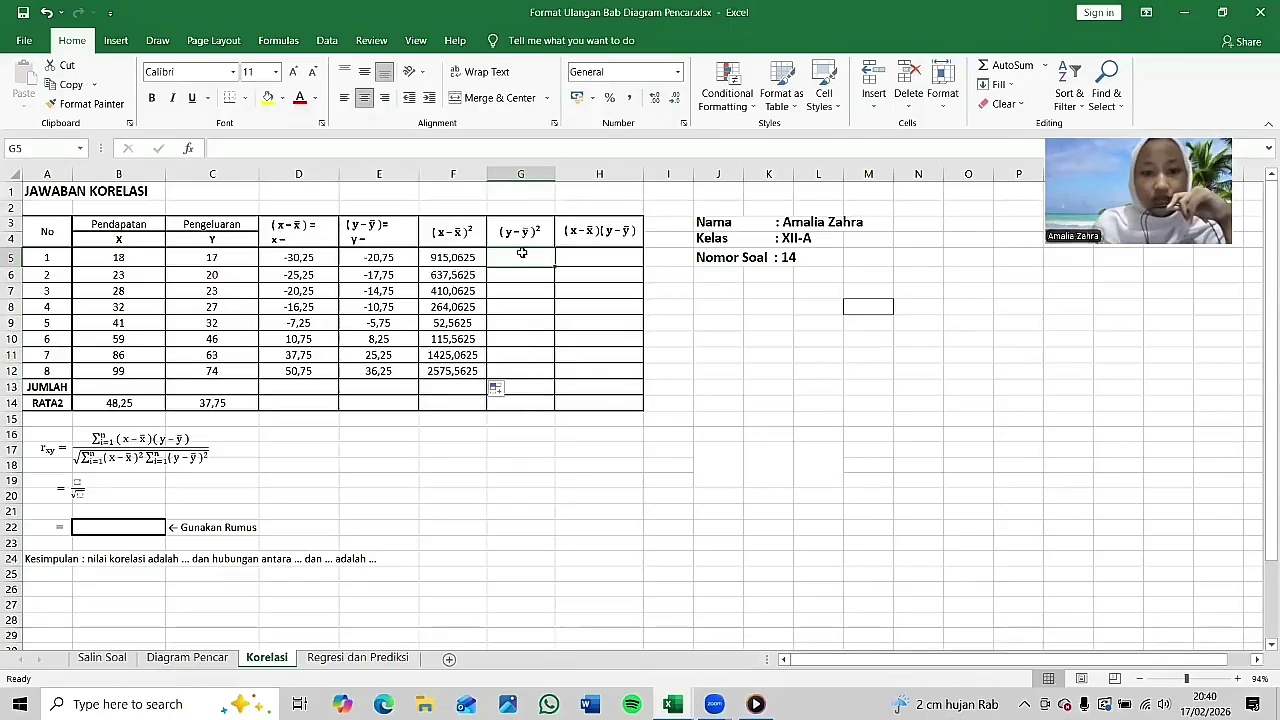
text(=)
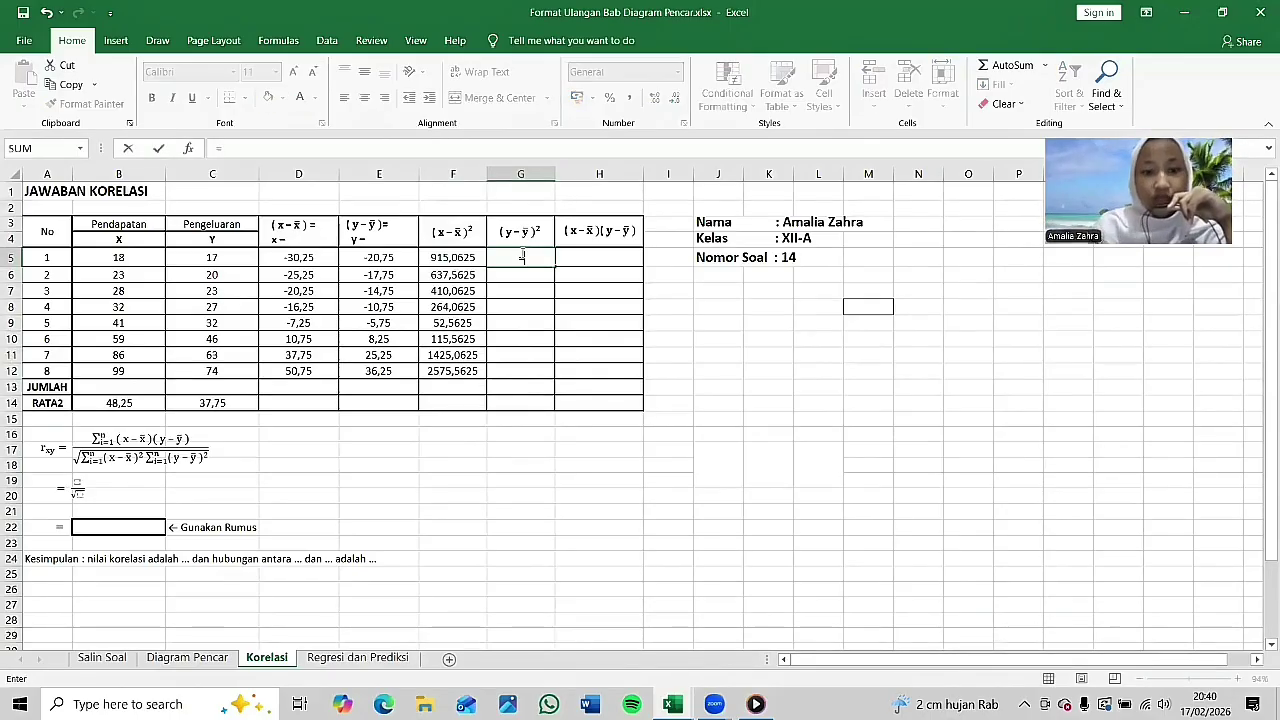
click(379, 257)
text(^2)
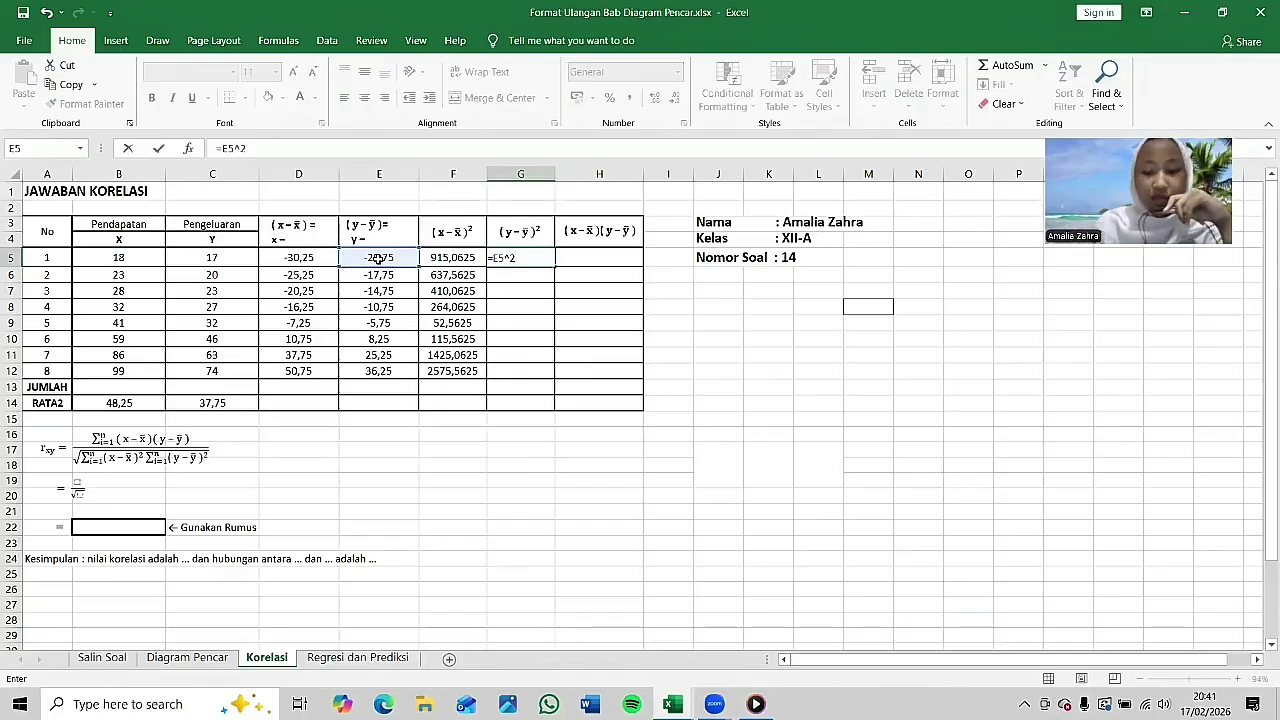
key(ctrl+Return)
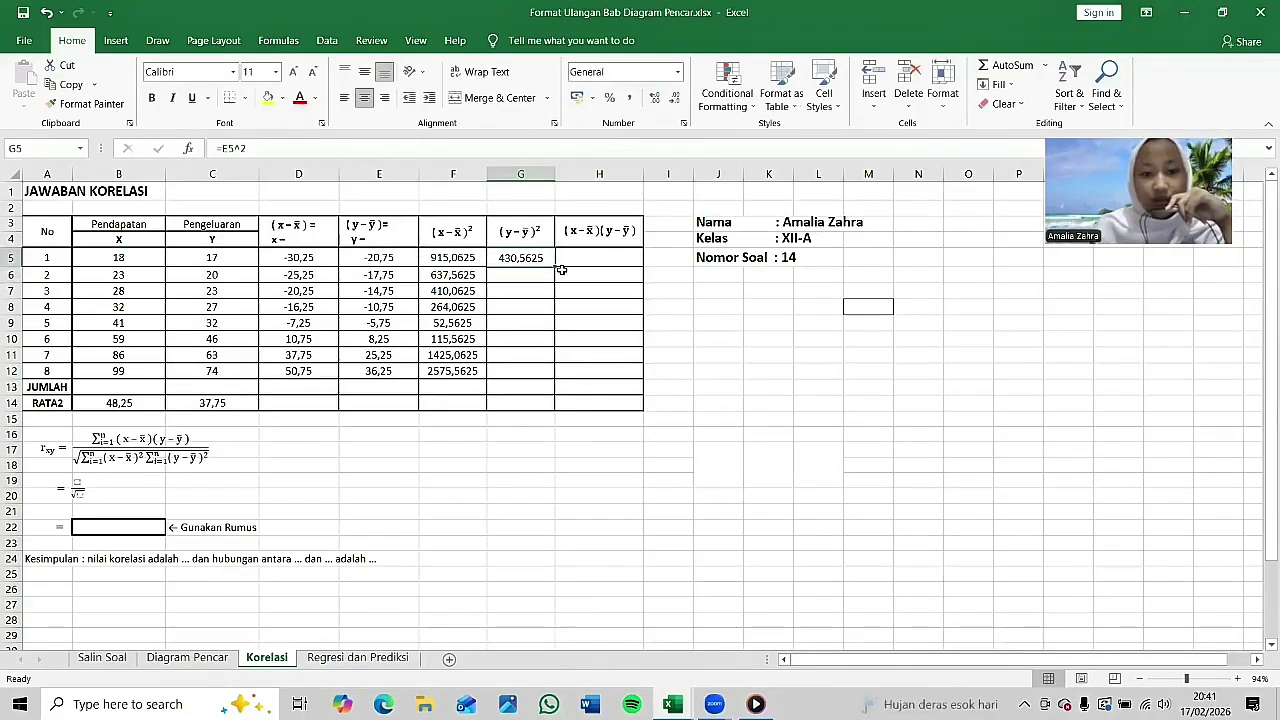
drag(556, 266, 556, 375)
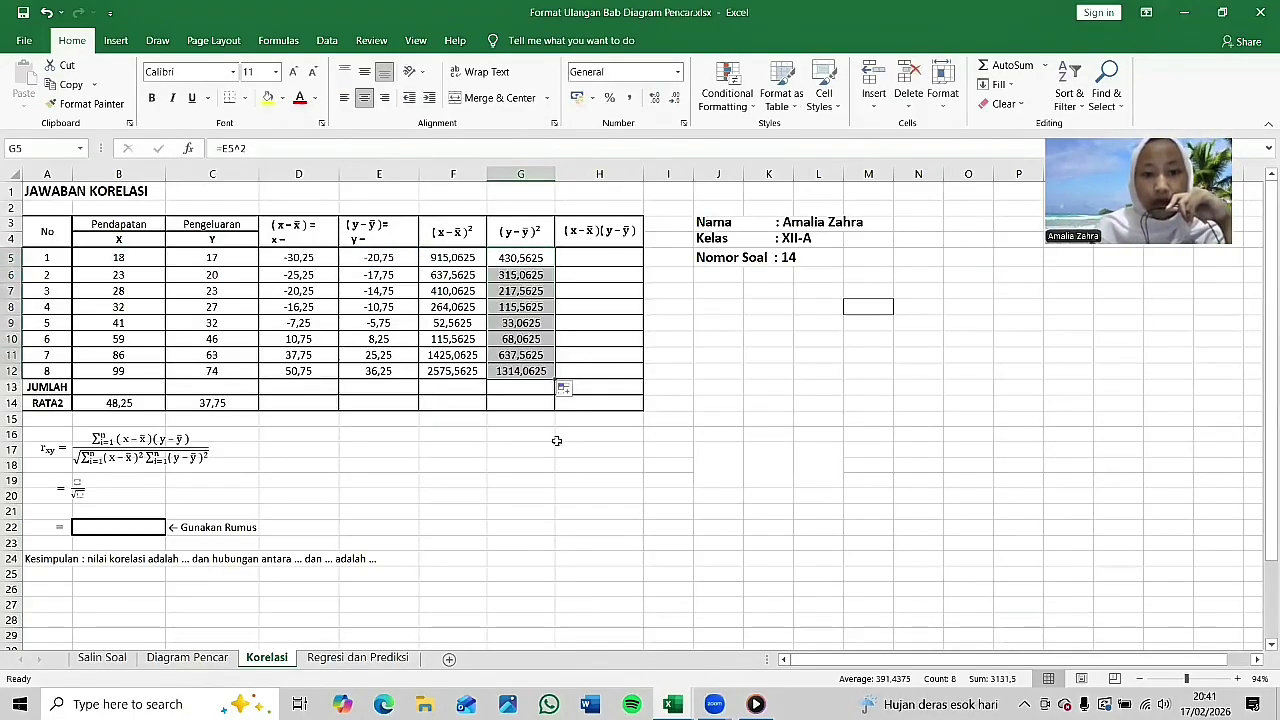
Step: Calculate the products of the X and Y deviations in H5:H12 by entering =D5*E5 in H5 and filling it down
click(609, 258)
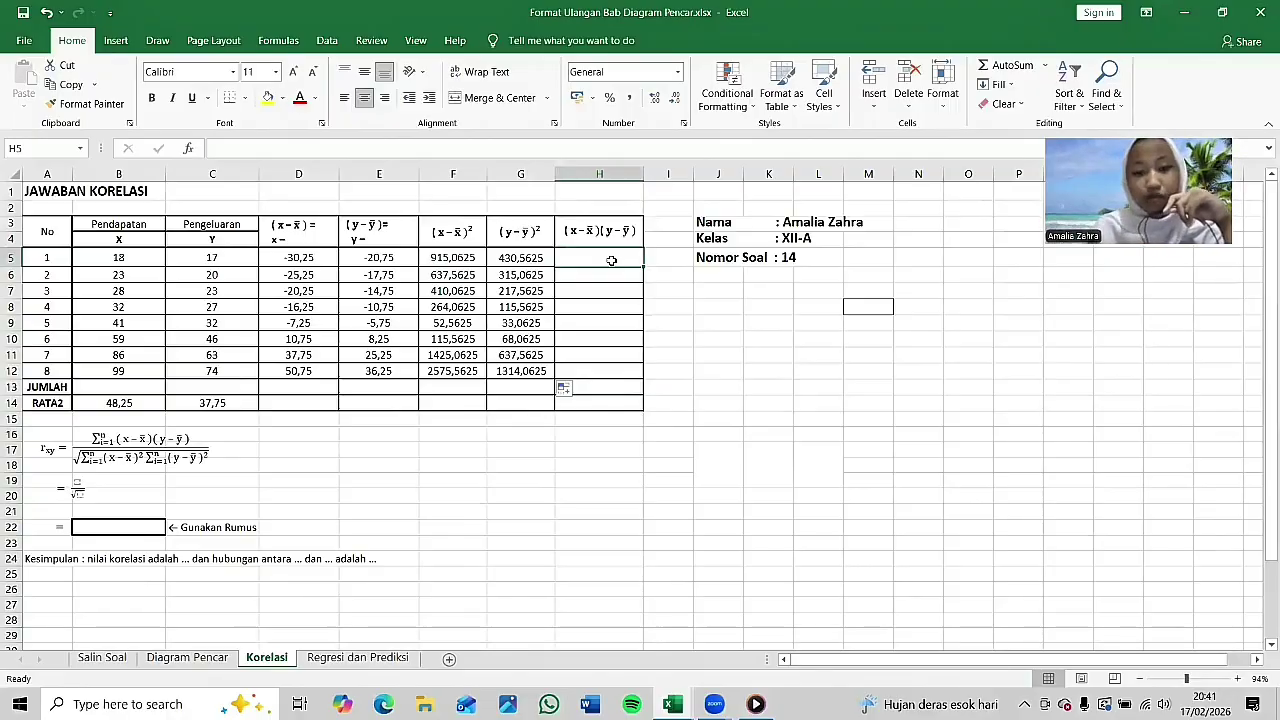
text(=)
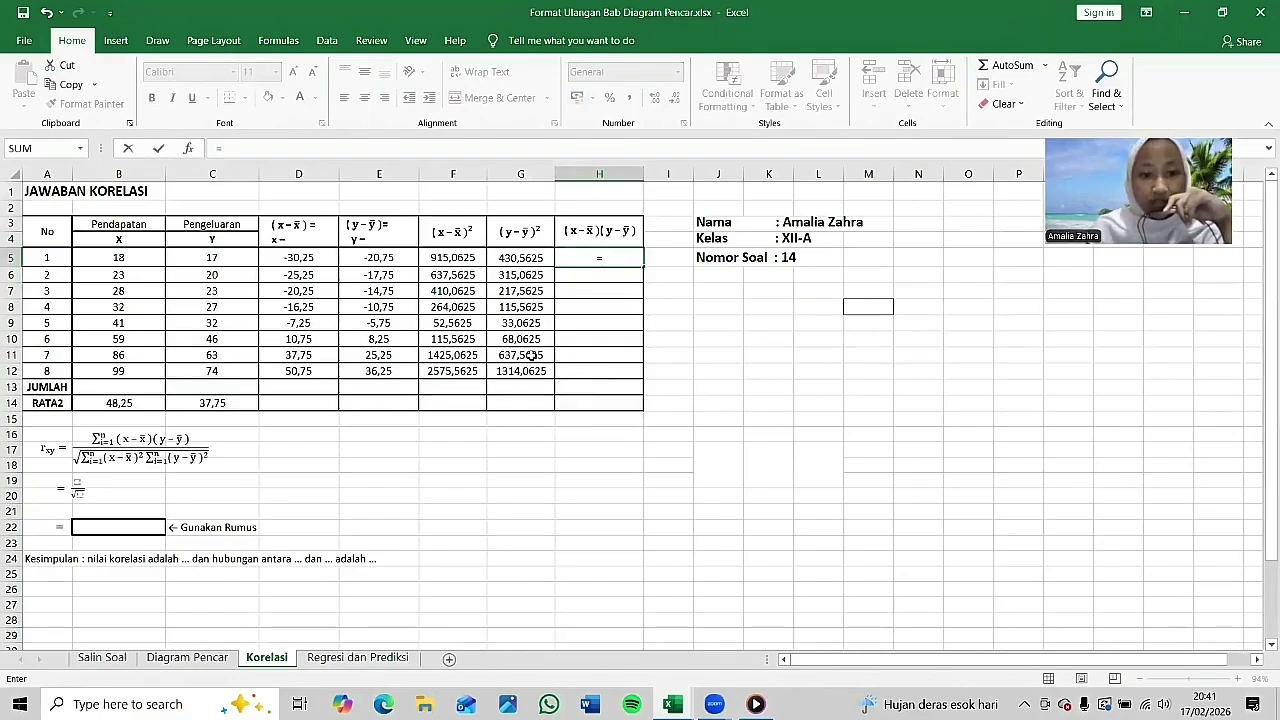
click(298, 258)
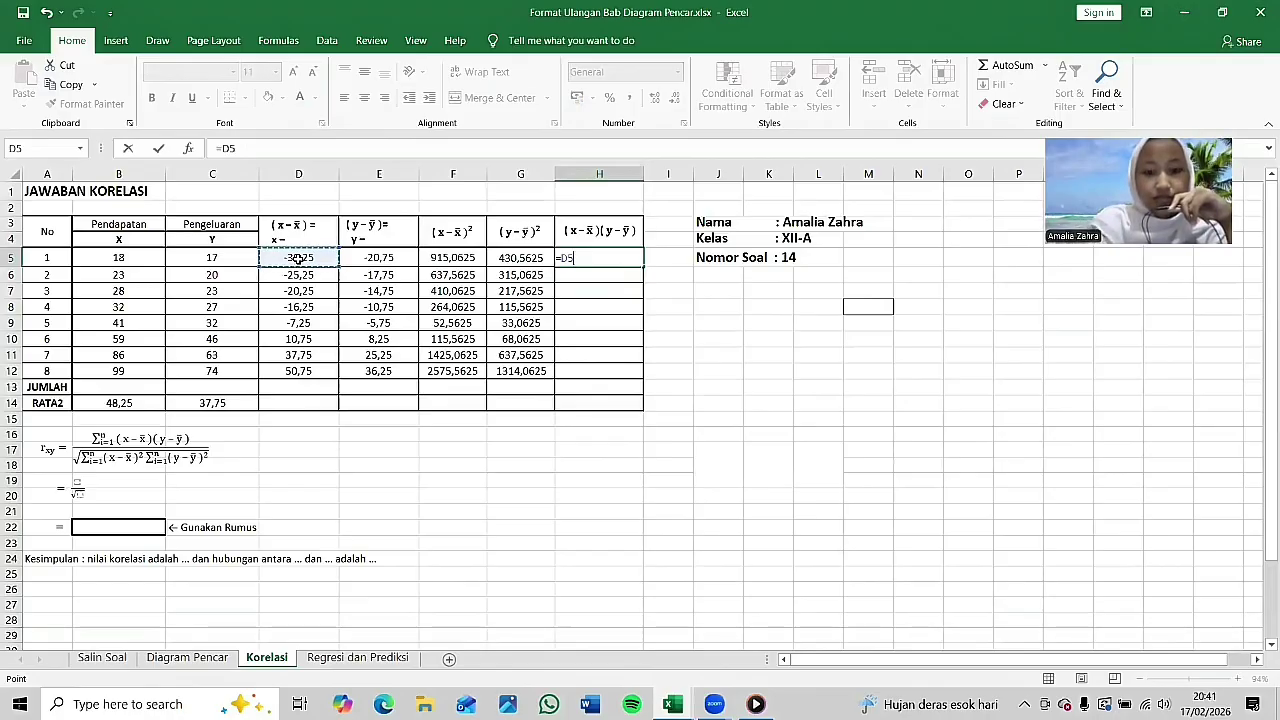
text(*)
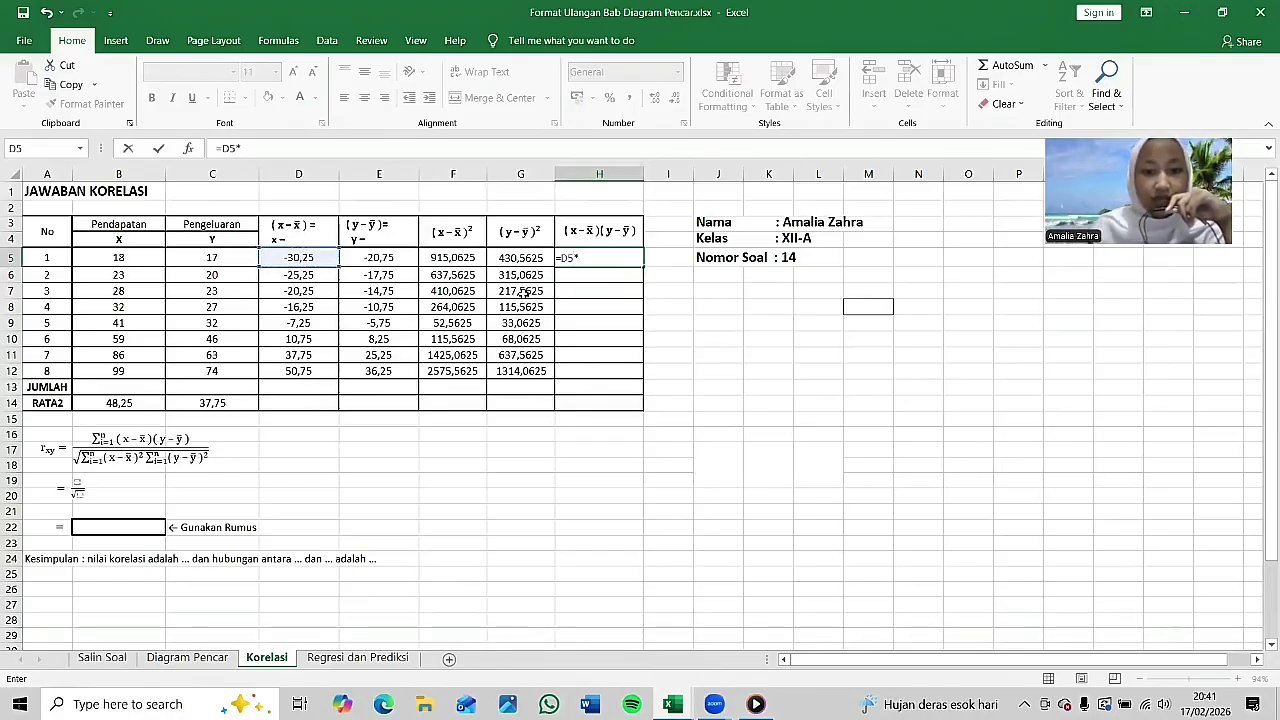
click(367, 260)
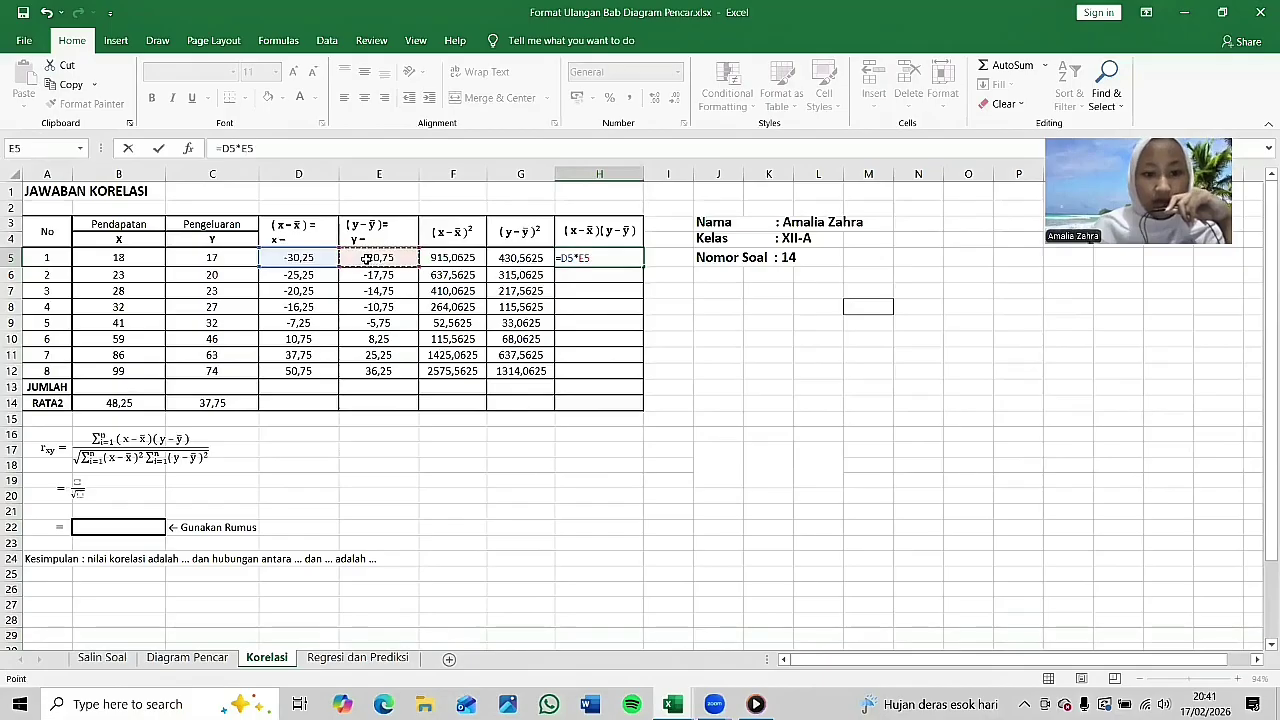
key(Return)
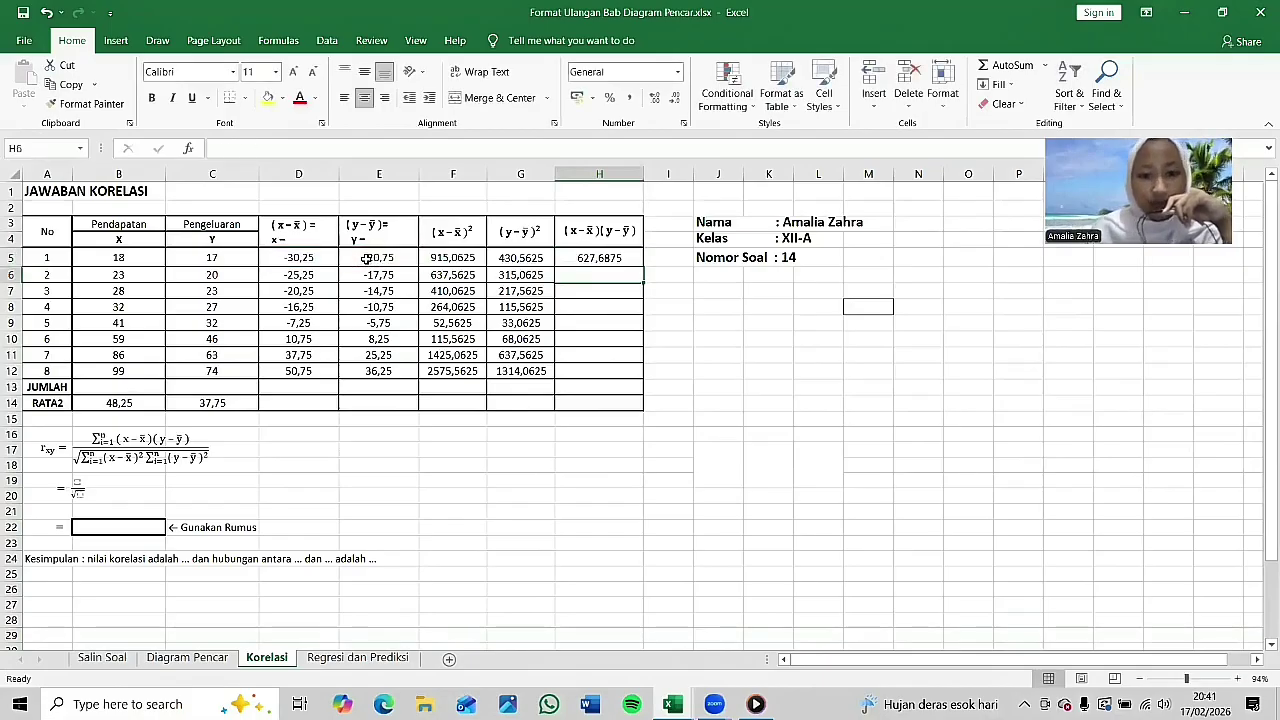
click(612, 262)
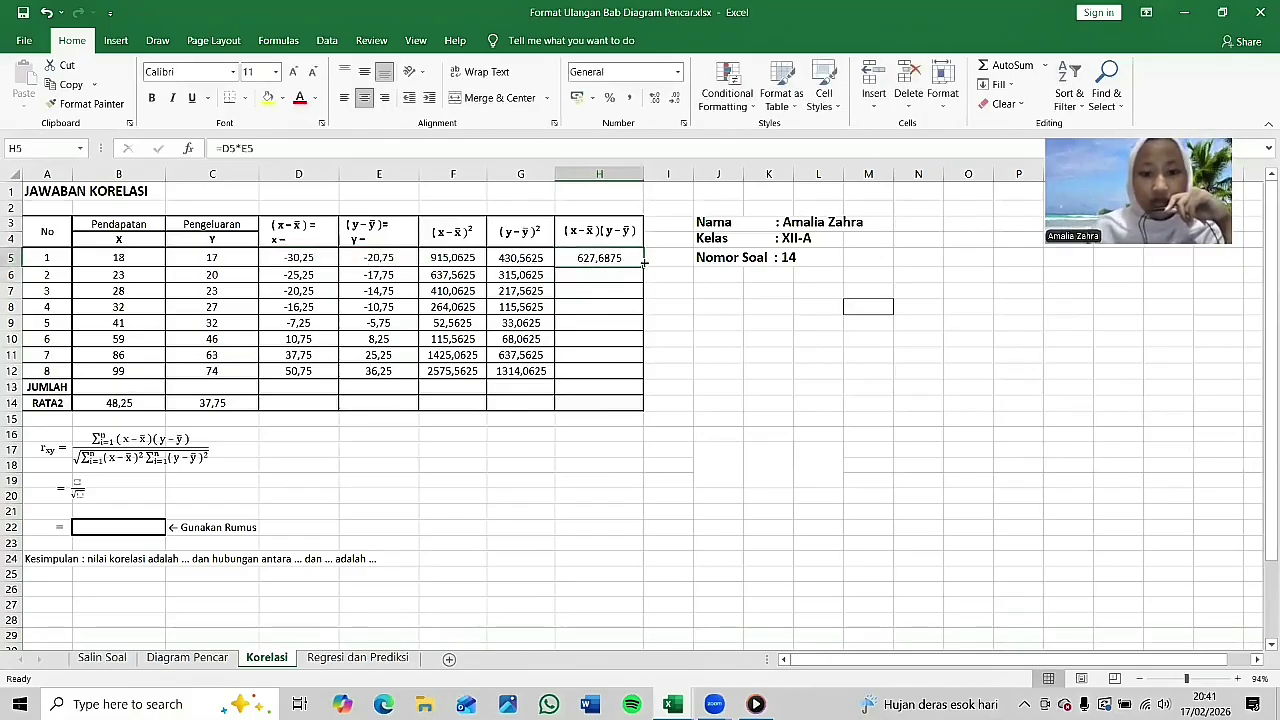
drag(644, 265, 647, 378)
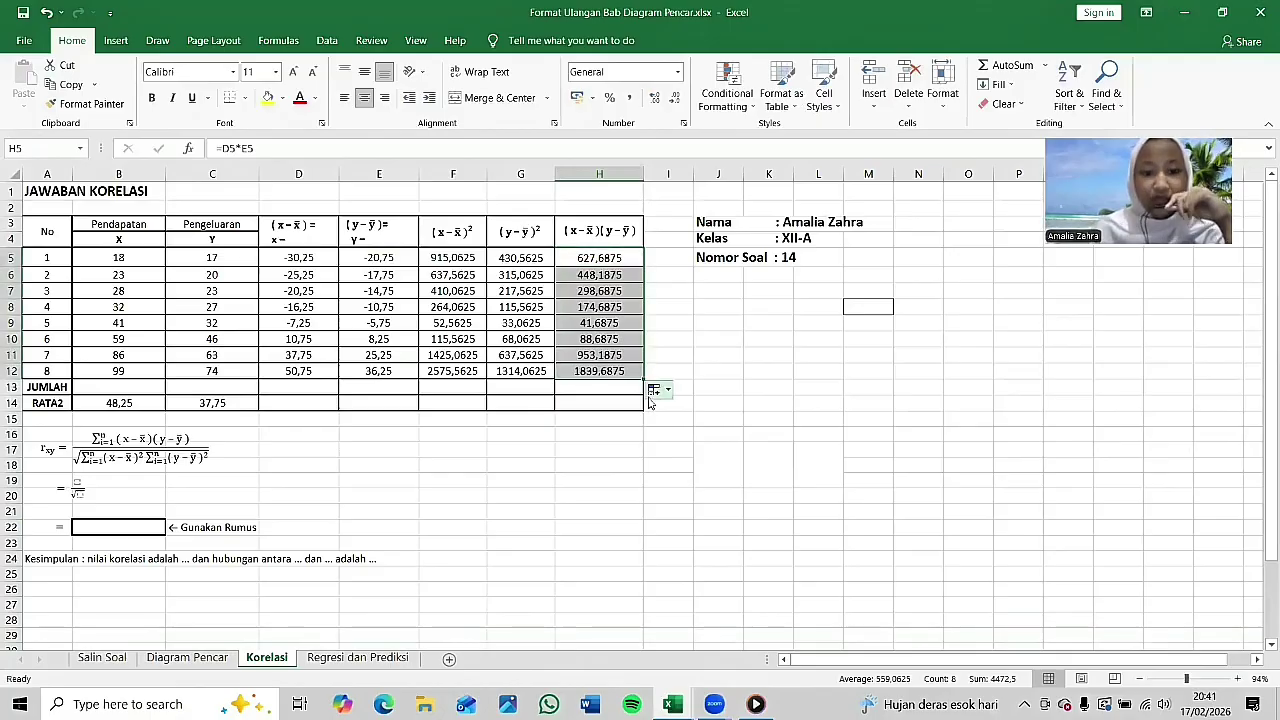
click(755, 513)
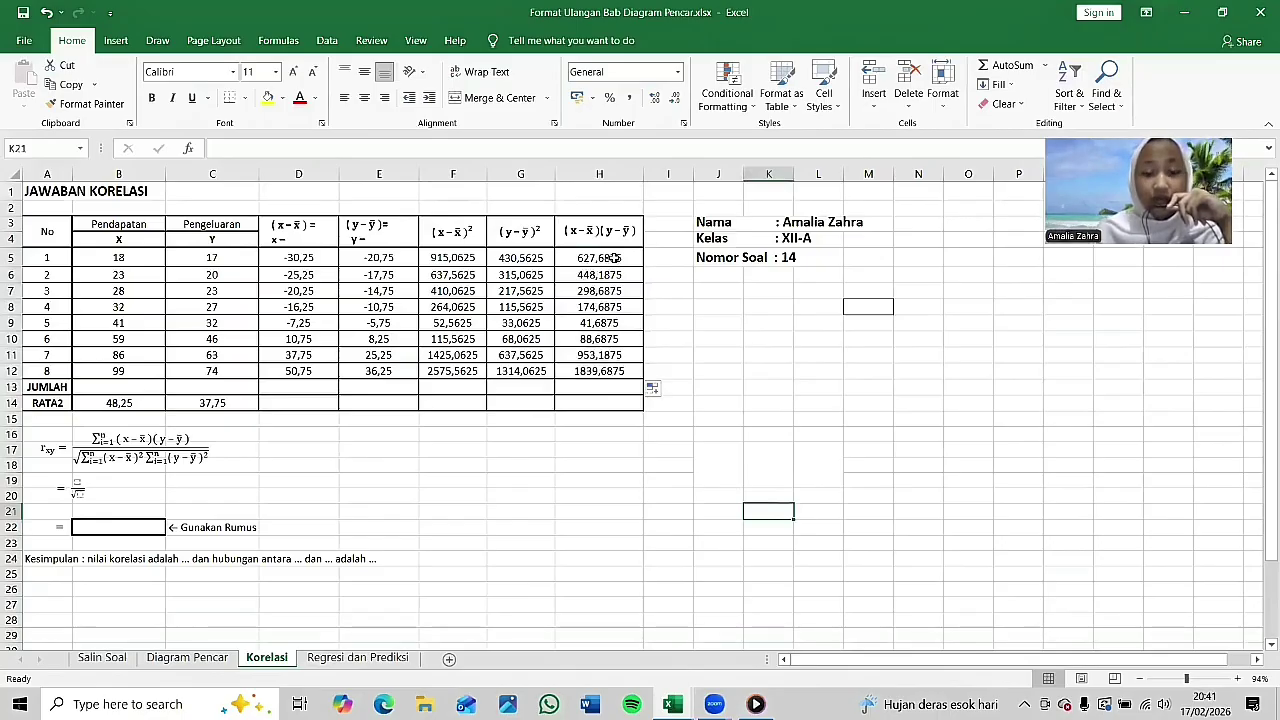
Step: Sum the deviation products H5:H12 in H13 of the JUMLAH row and fill the sum formula across G13 and F13
drag(613, 258, 623, 379)
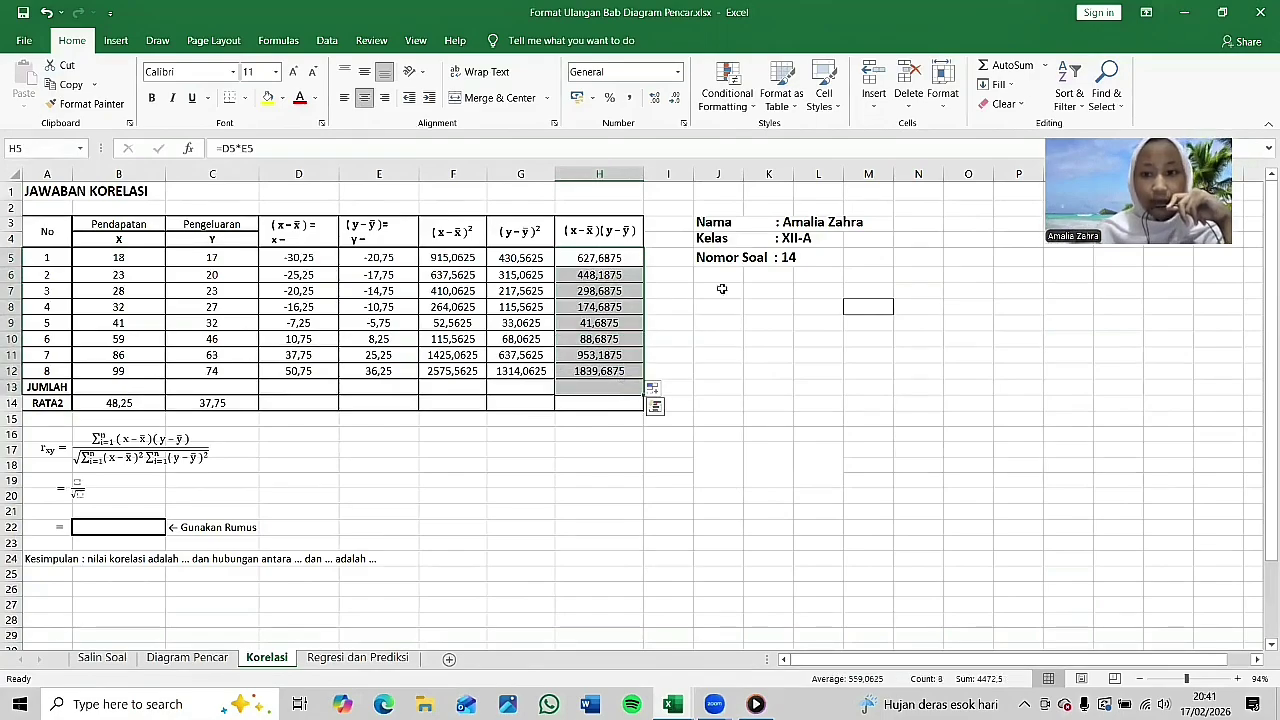
click(1043, 66)
click(1075, 86)
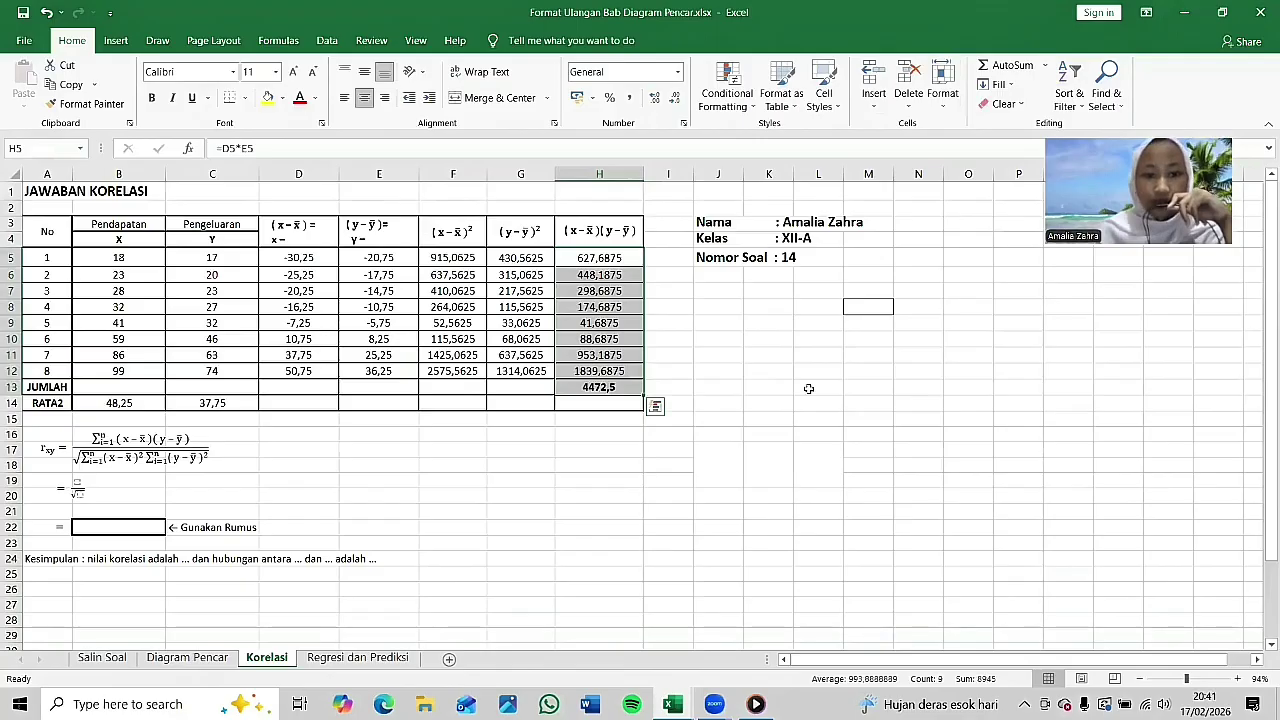
click(597, 447)
click(576, 388)
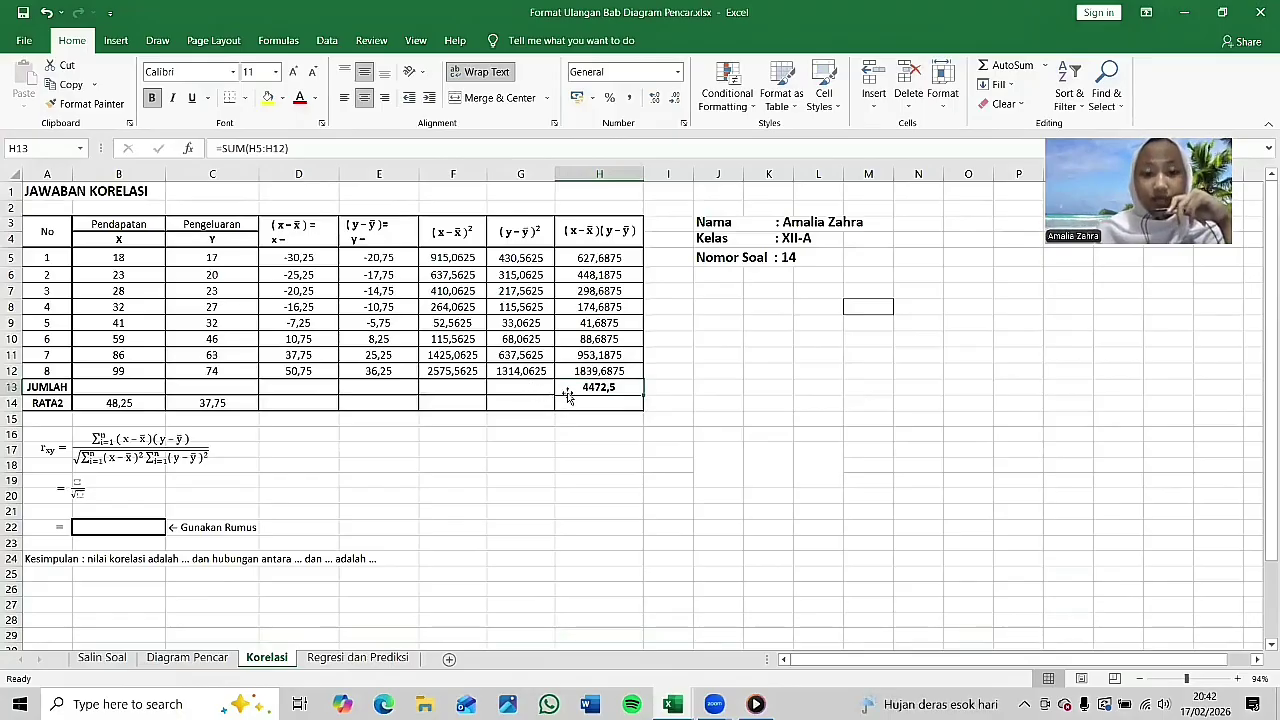
drag(640, 394, 446, 388)
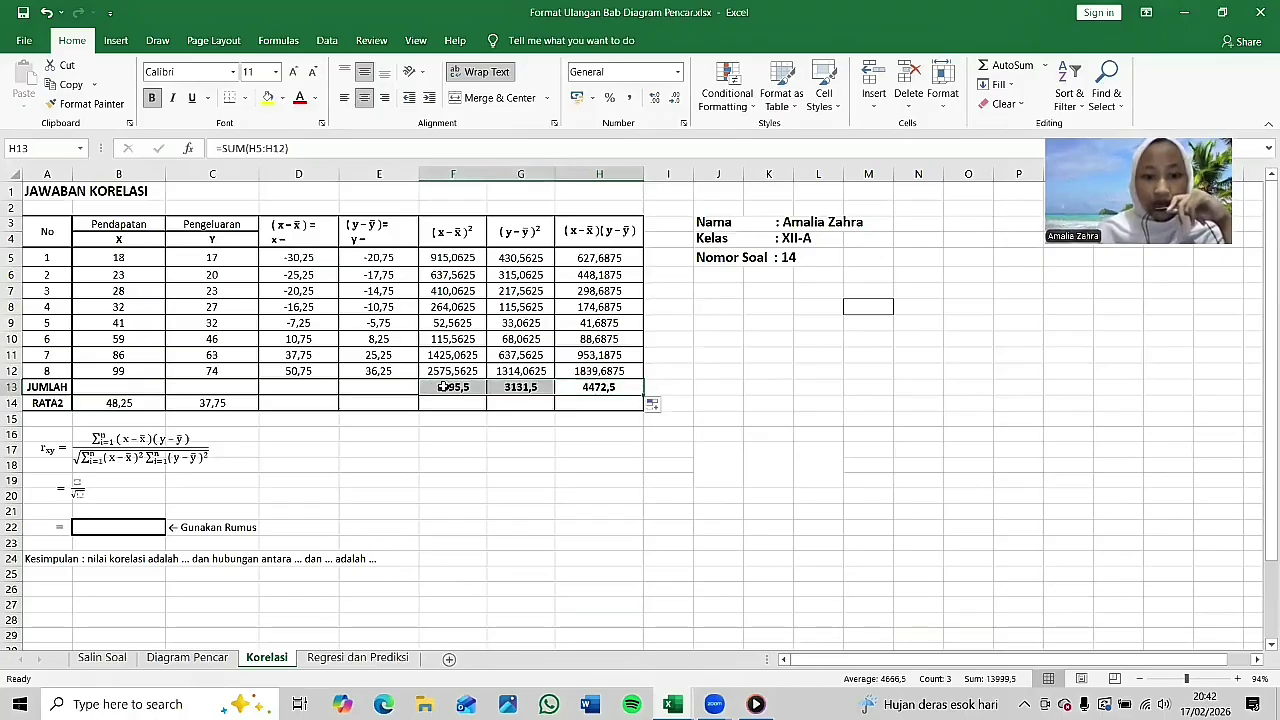
click(458, 456)
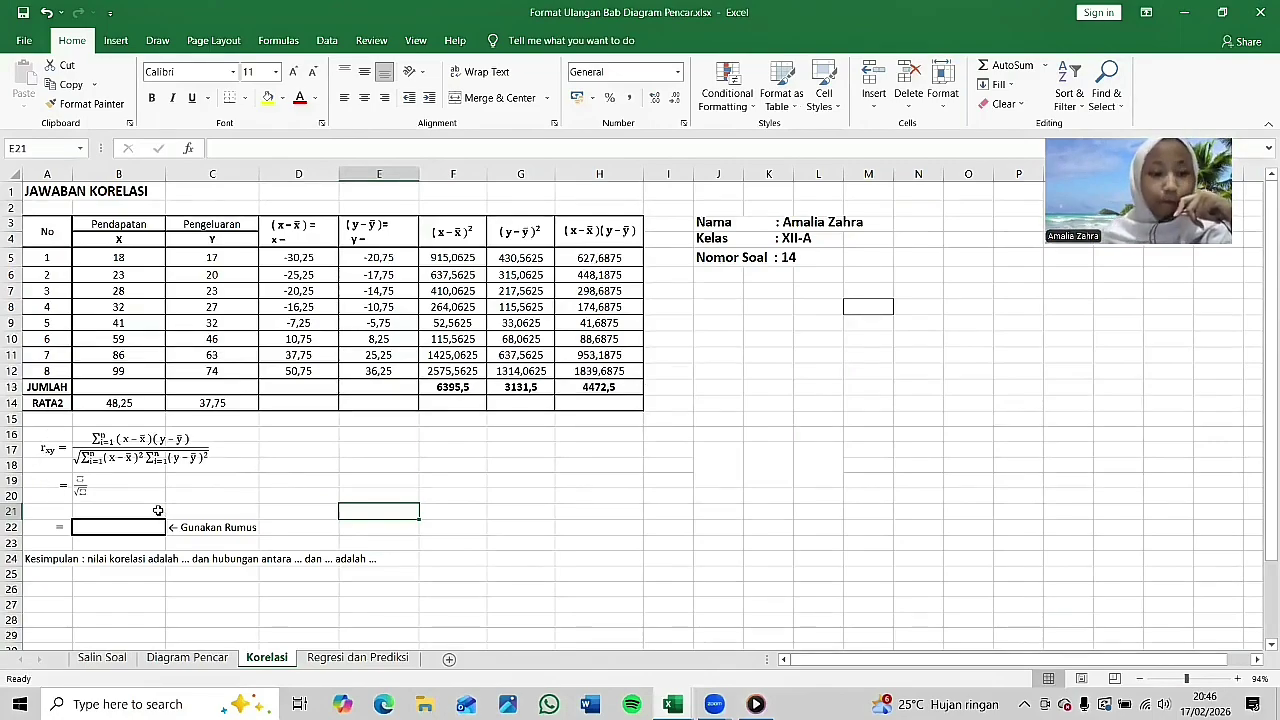
Step: Enter 4472,5 as the numerator of the empty fraction below the correlation formula
click(142, 478)
click(368, 480)
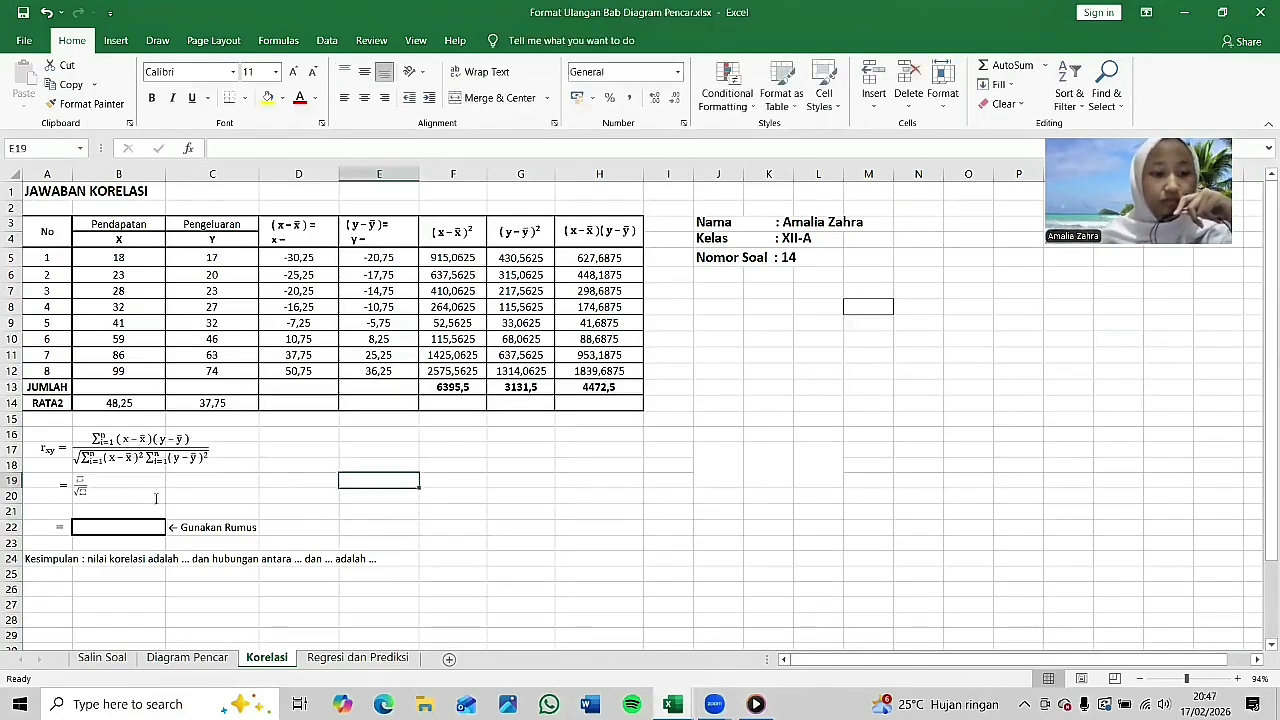
click(87, 484)
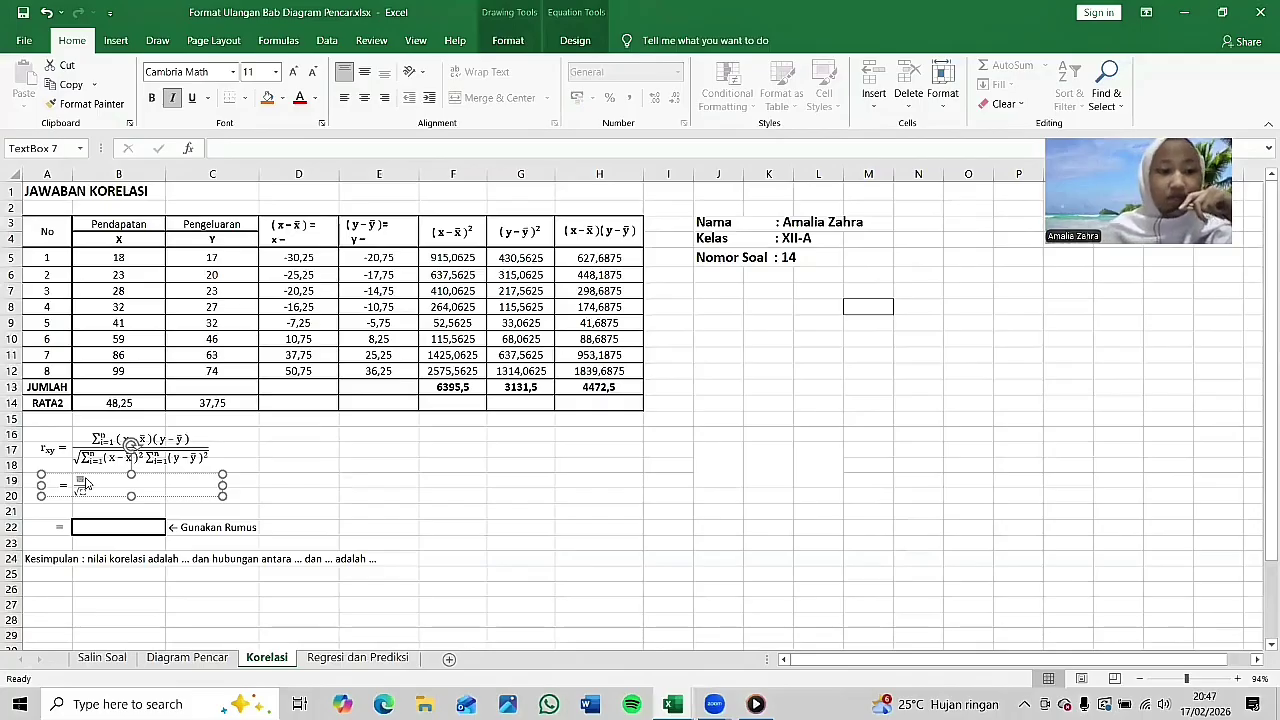
click(378, 480)
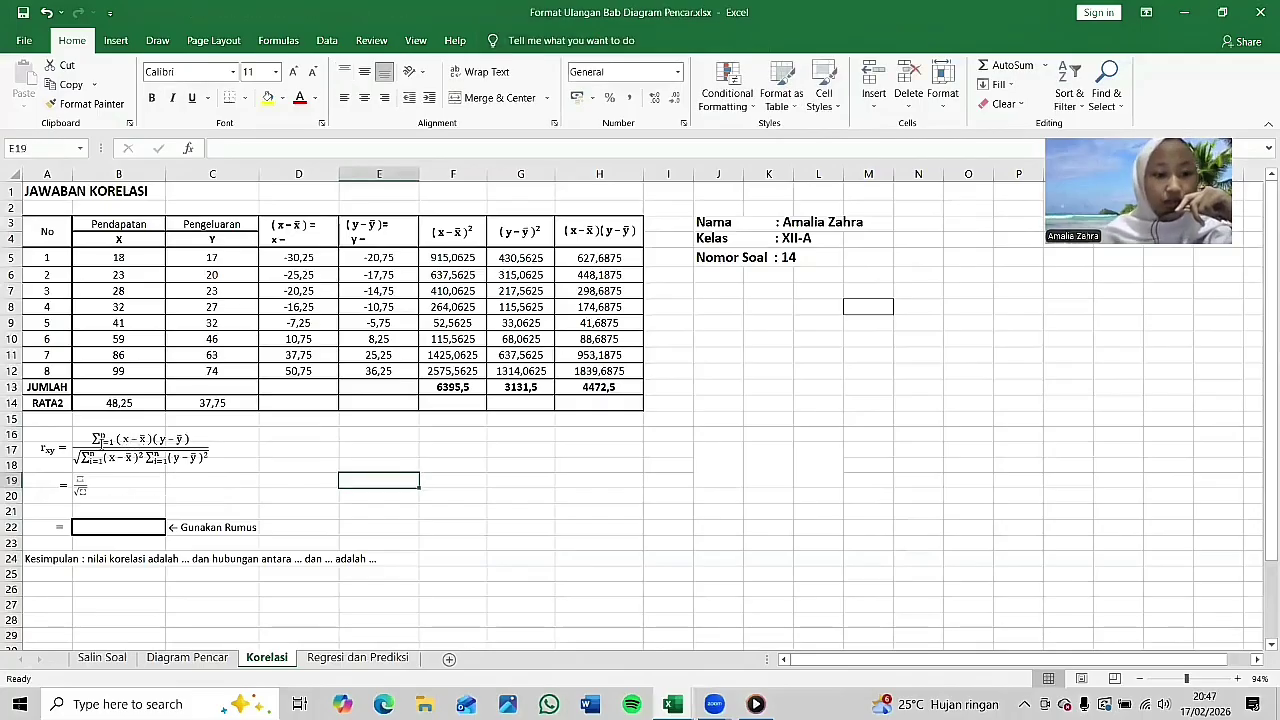
click(80, 484)
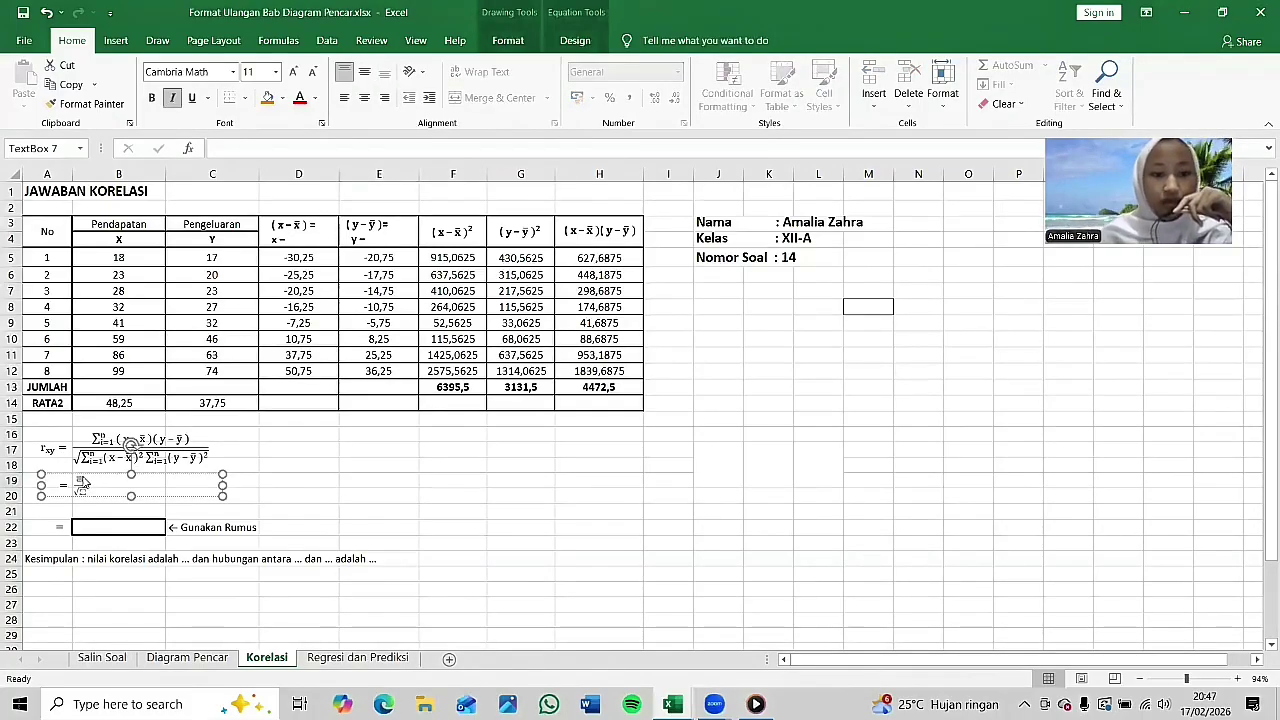
text(4472)
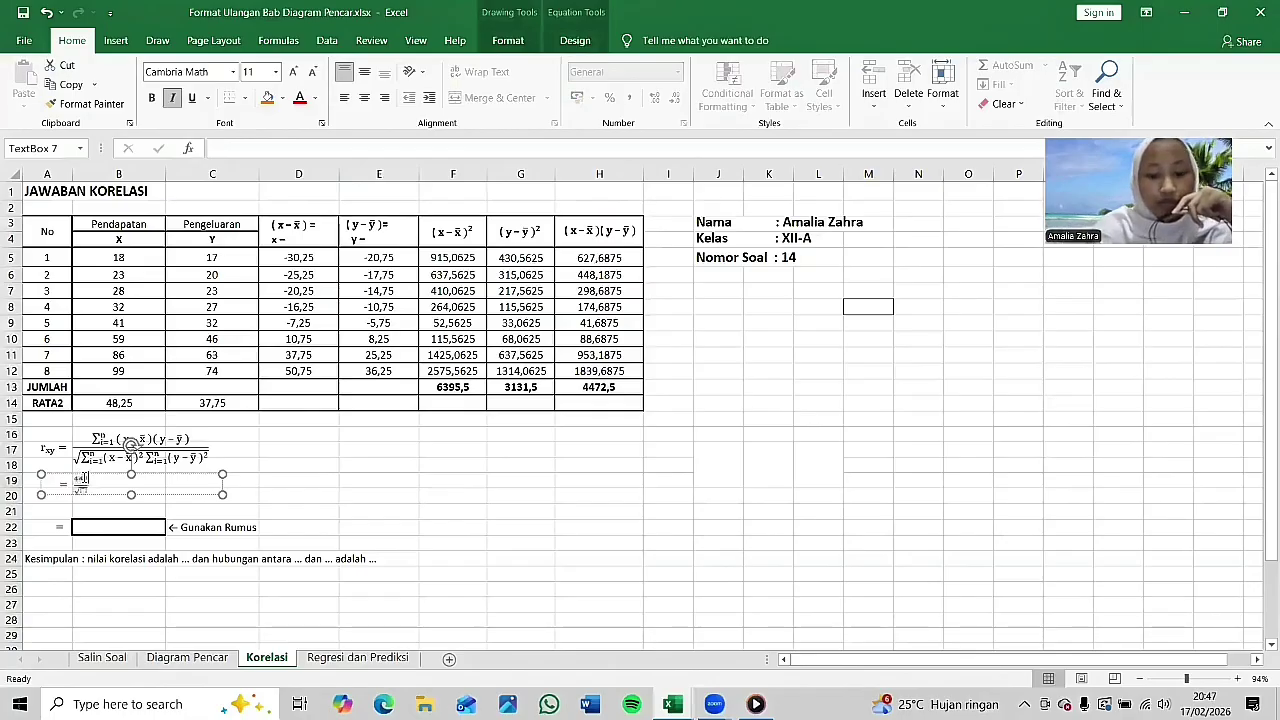
text(,5)
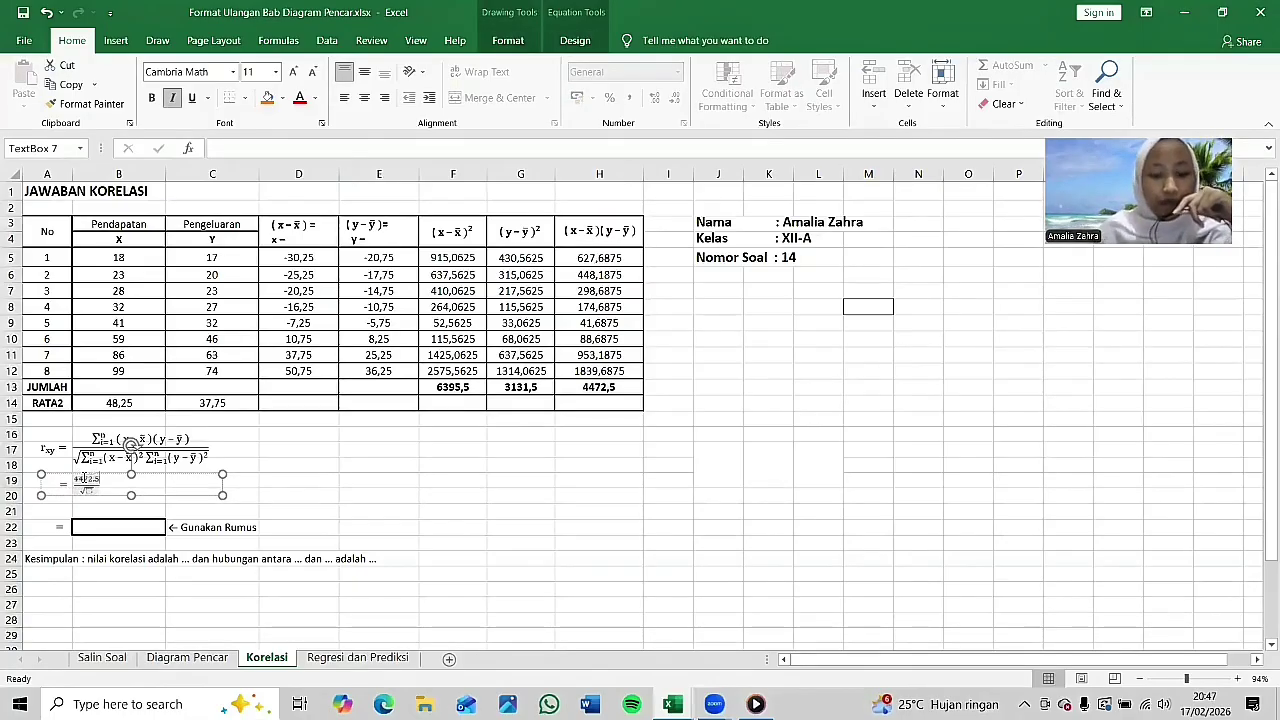
click(151, 510)
Step: Enter 6395,5*3131,5 under the square root in the denominator of the fraction below the correlation formula
click(90, 492)
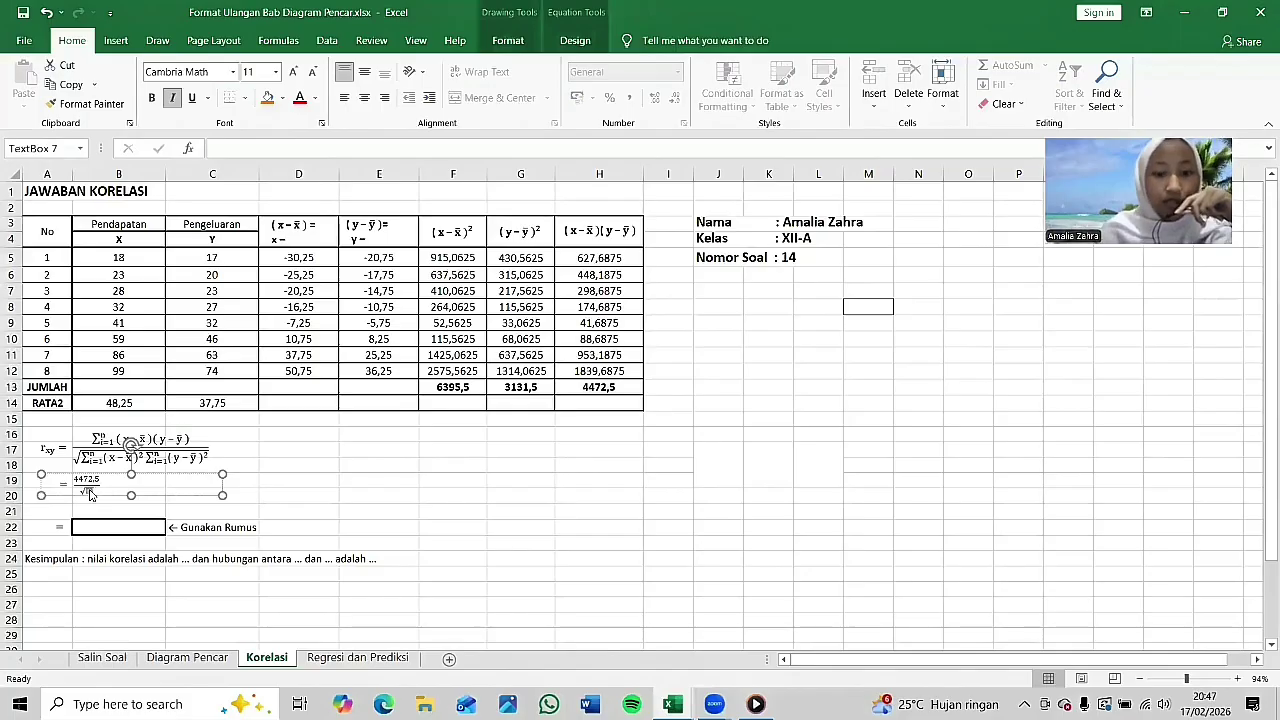
text(63)
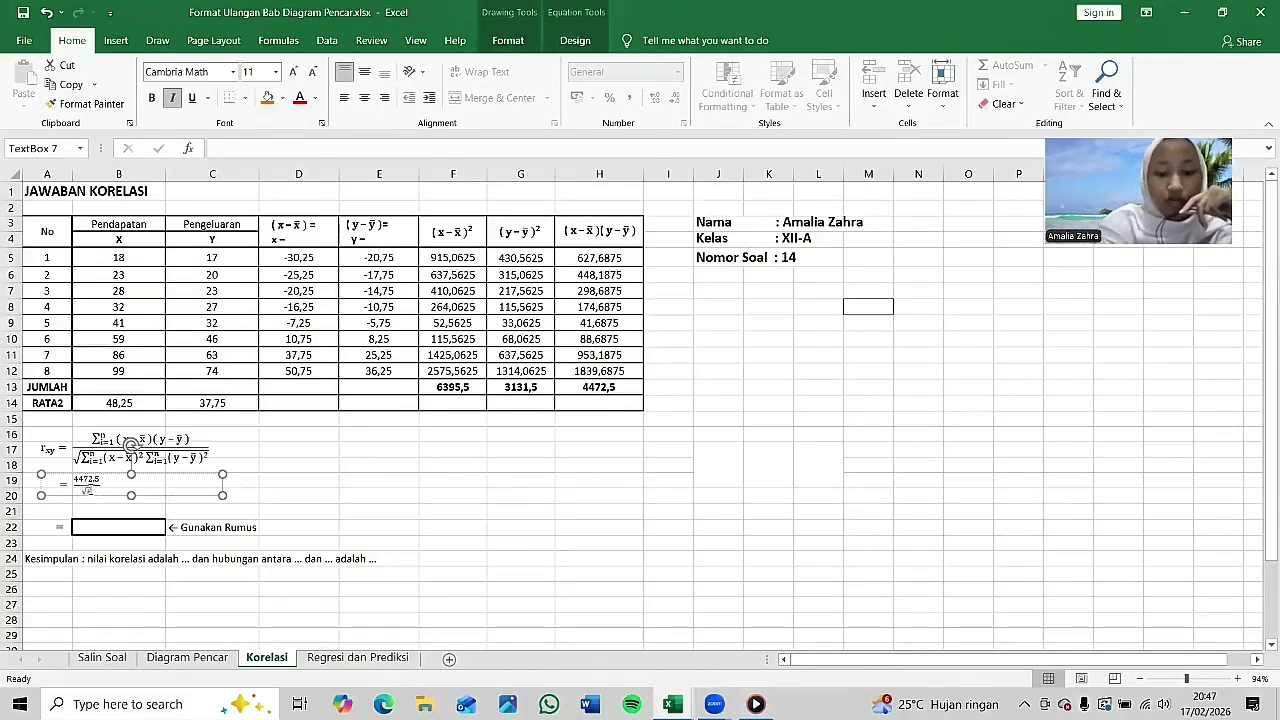
text(95,5)
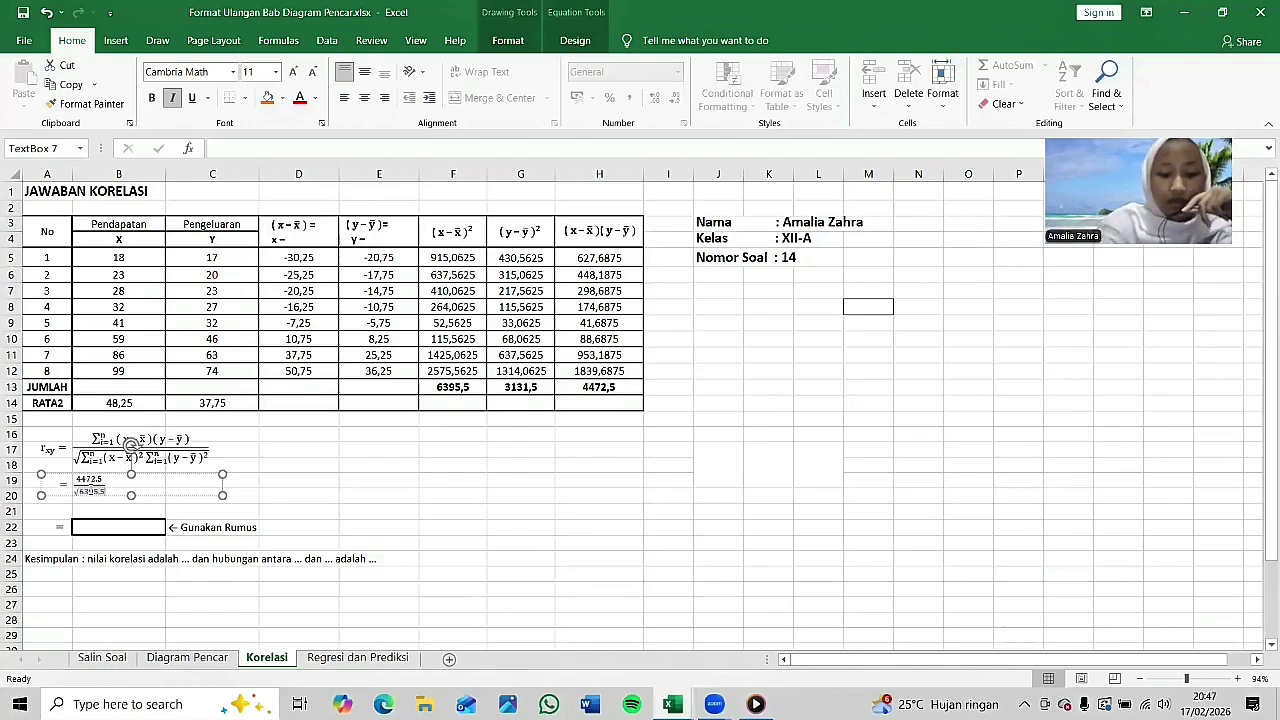
text(*)
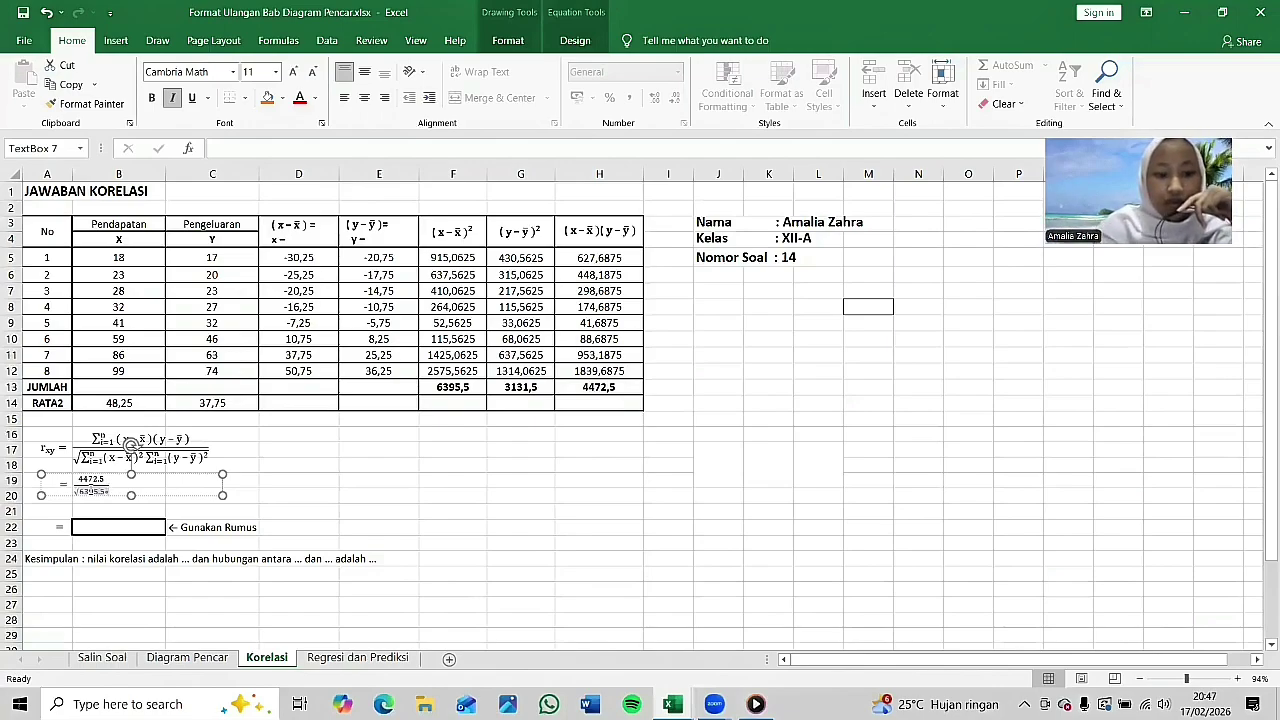
text(3131,5)
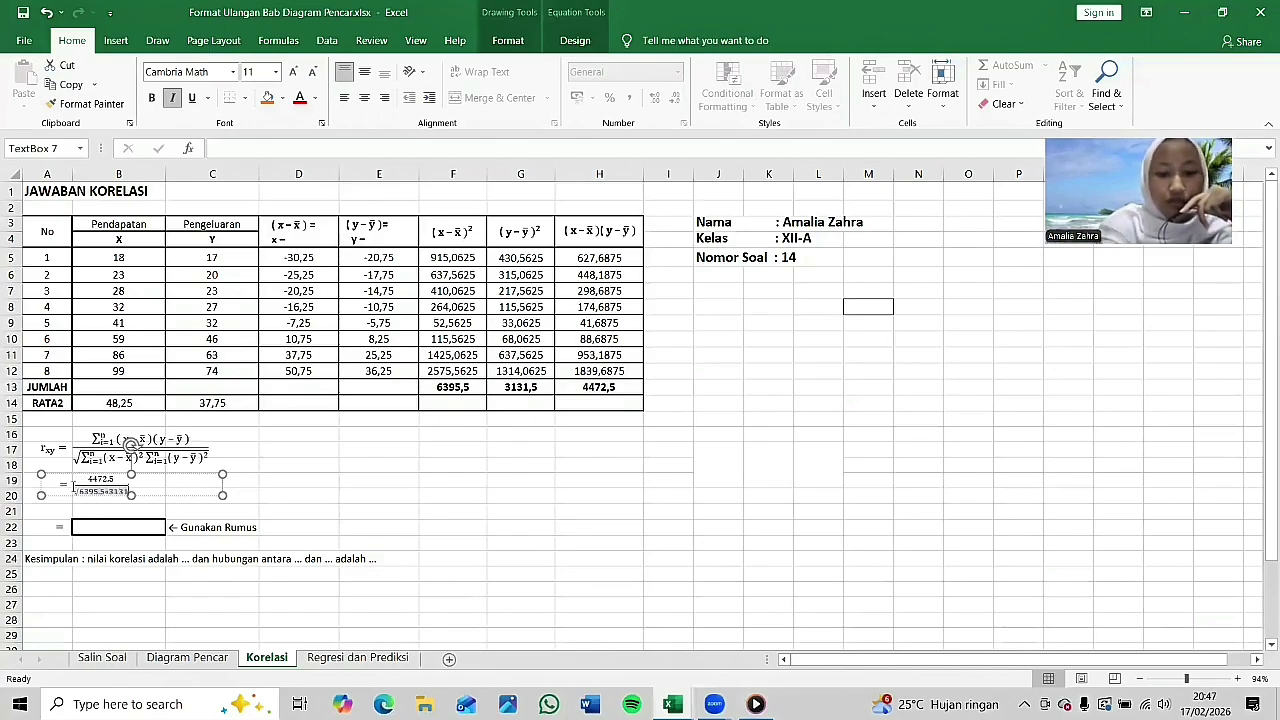
click(393, 546)
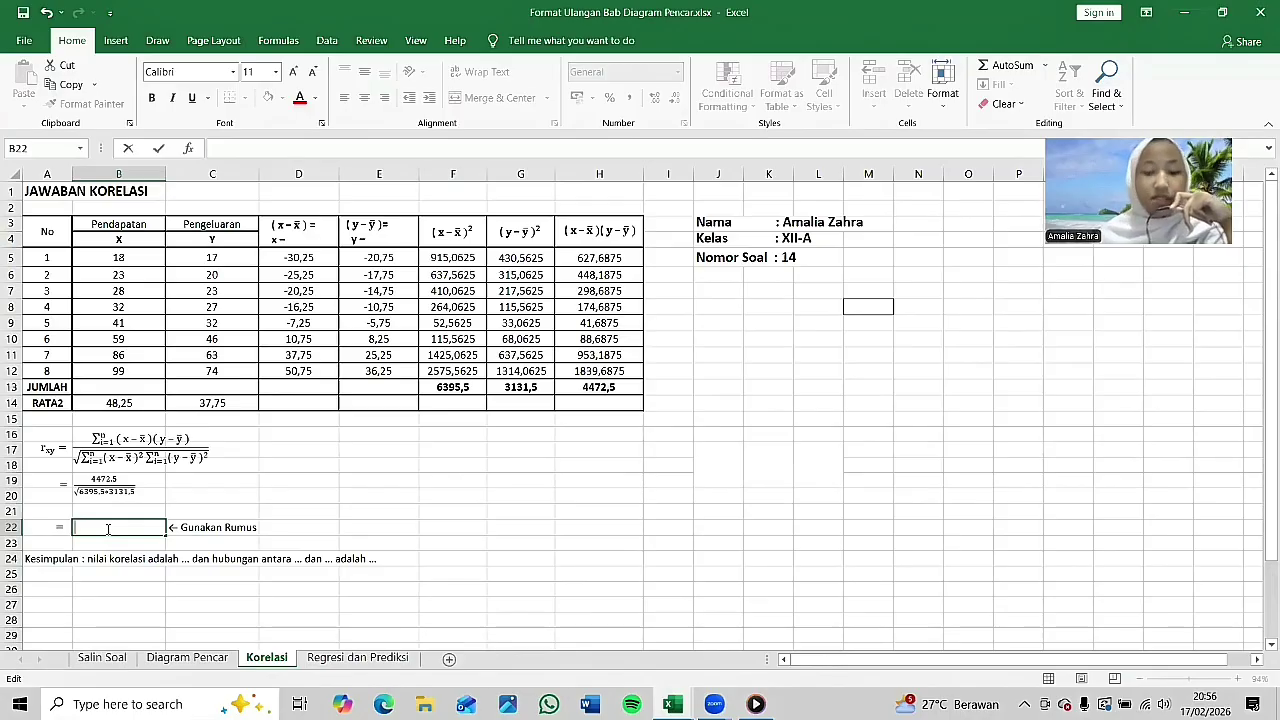
Step: Calculate the correlation coefficient in B22 with the formula =H13/SQRT(F13*G13)
text(=)
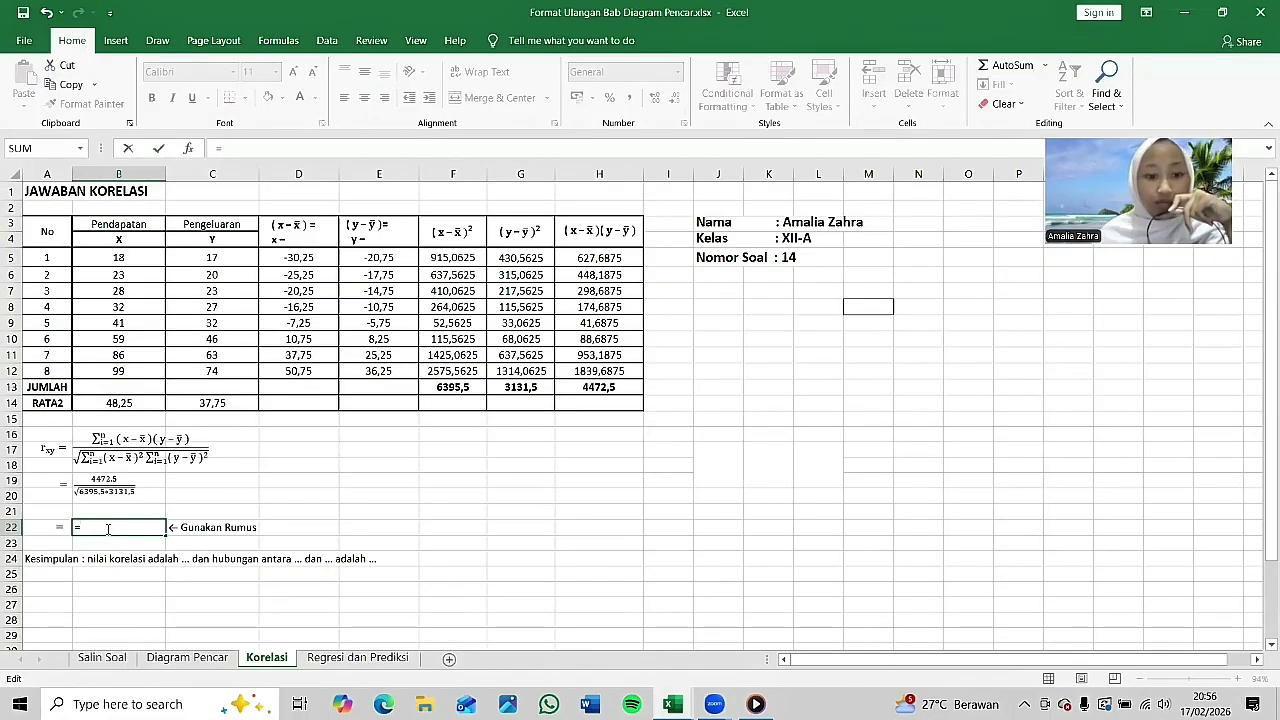
click(592, 386)
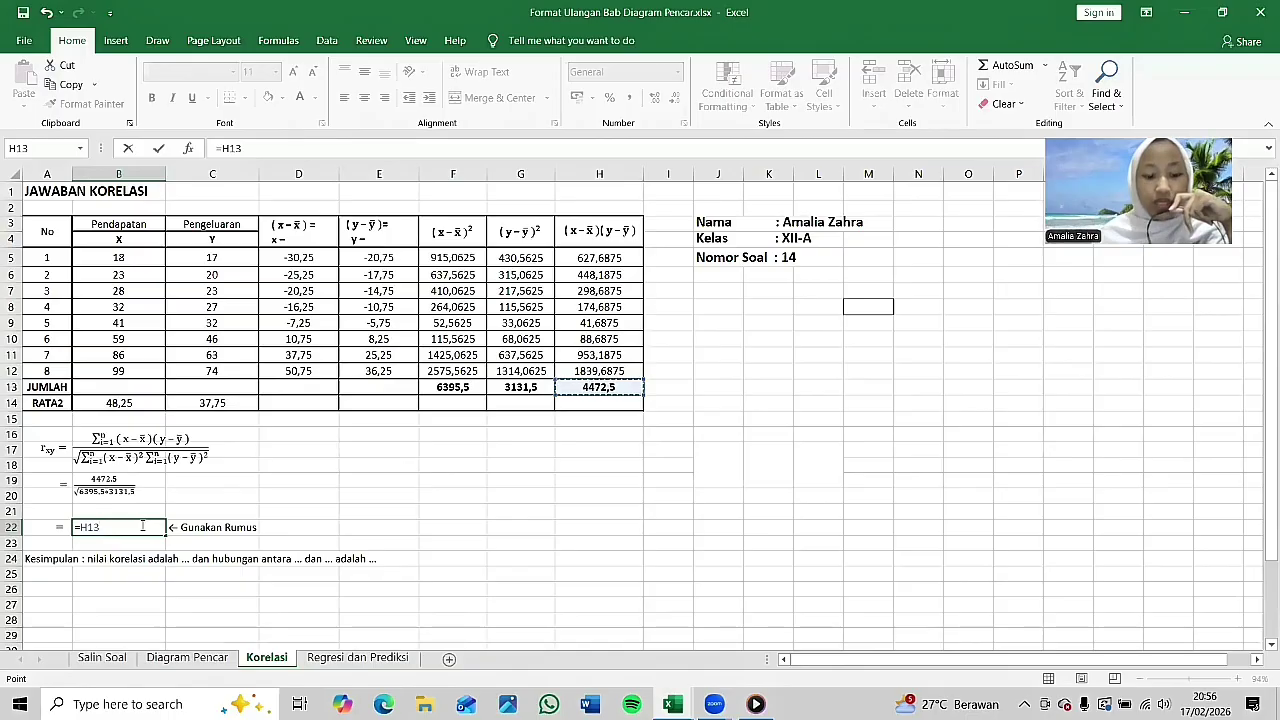
text(/)
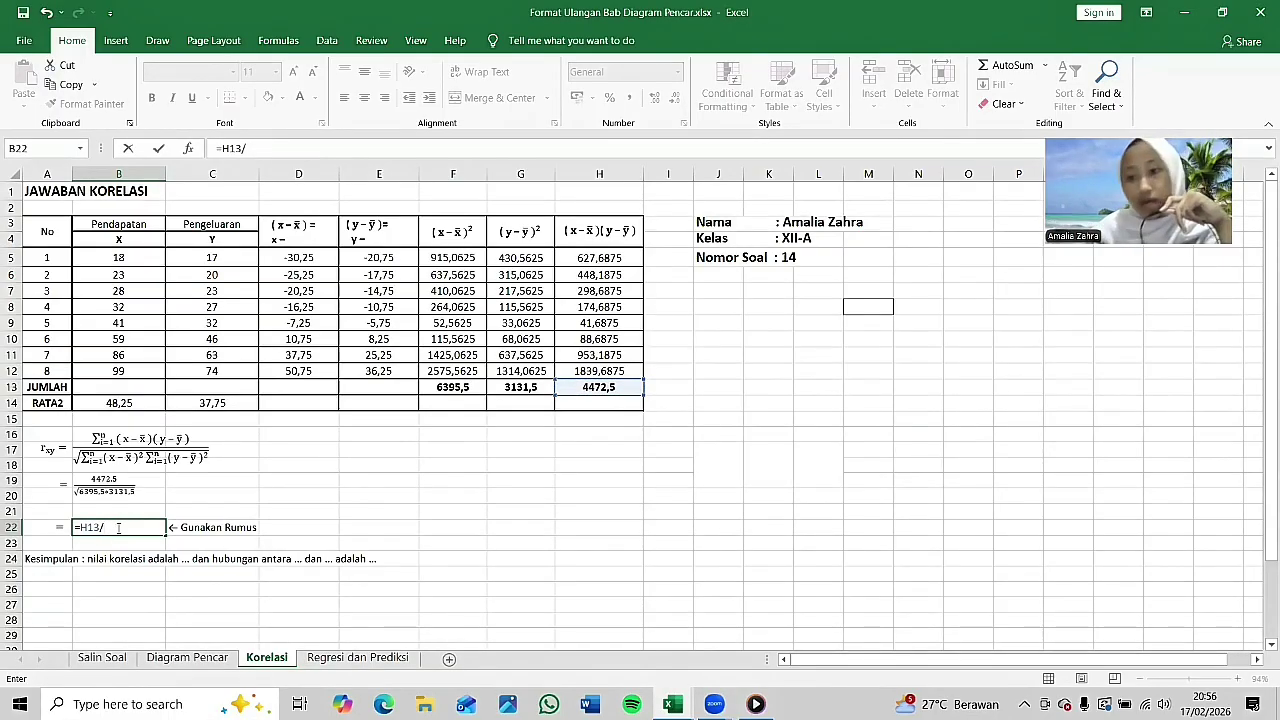
key(Caps_Lock)
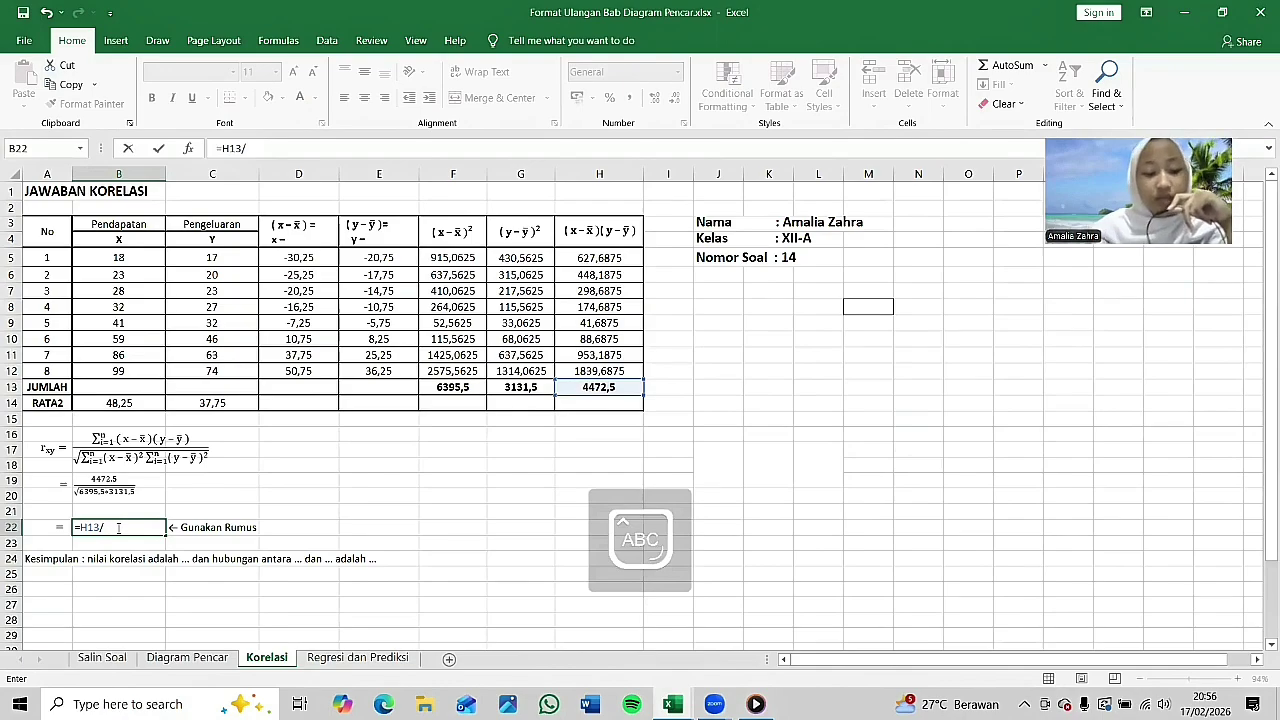
text(SQRT)
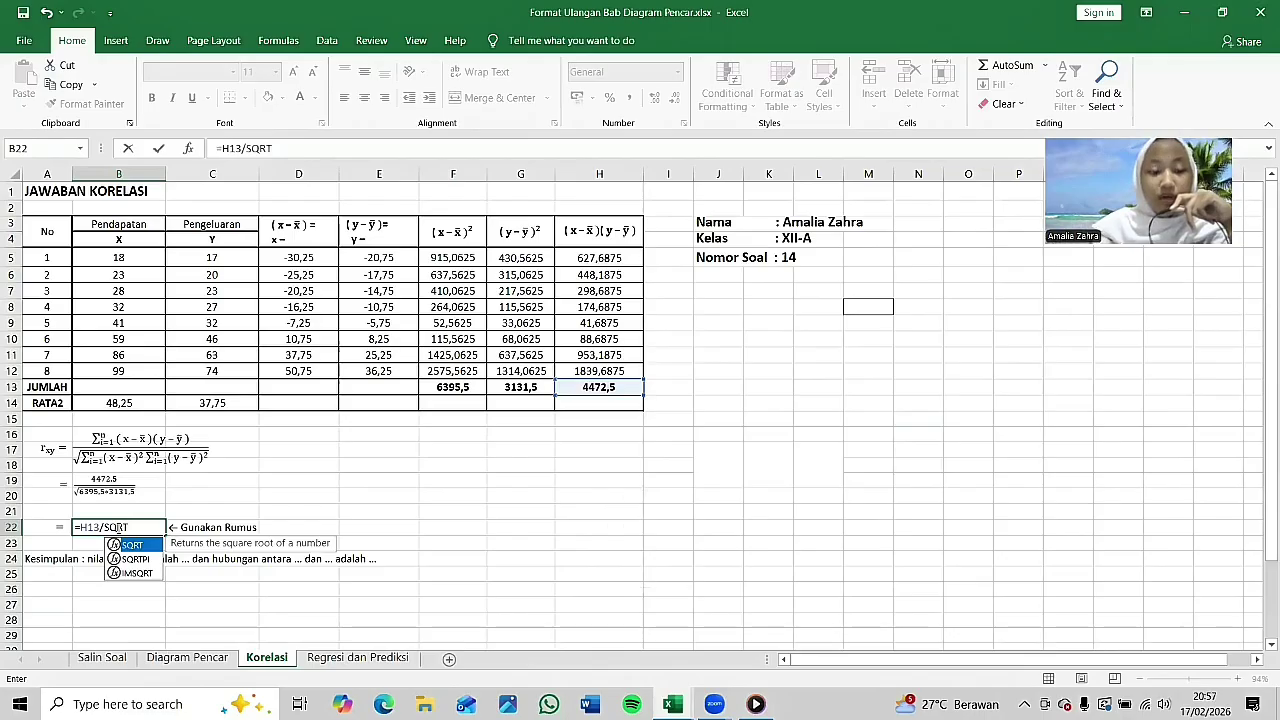
text(()
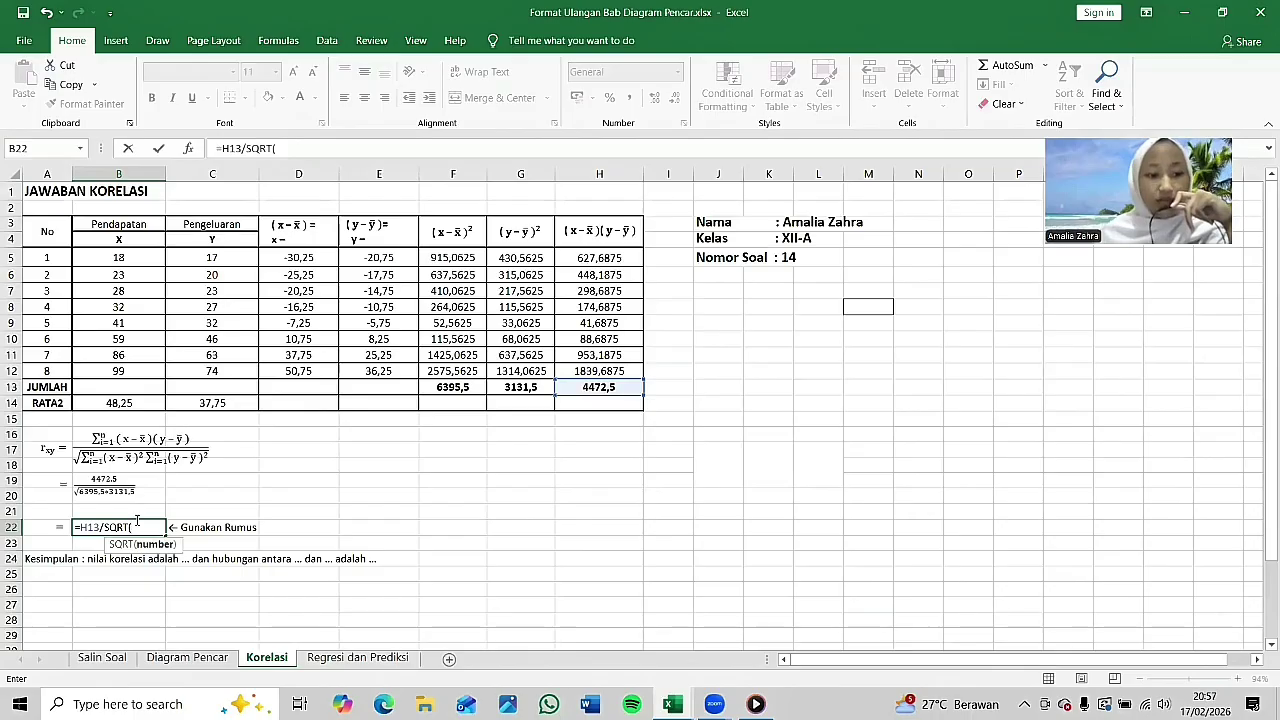
click(451, 392)
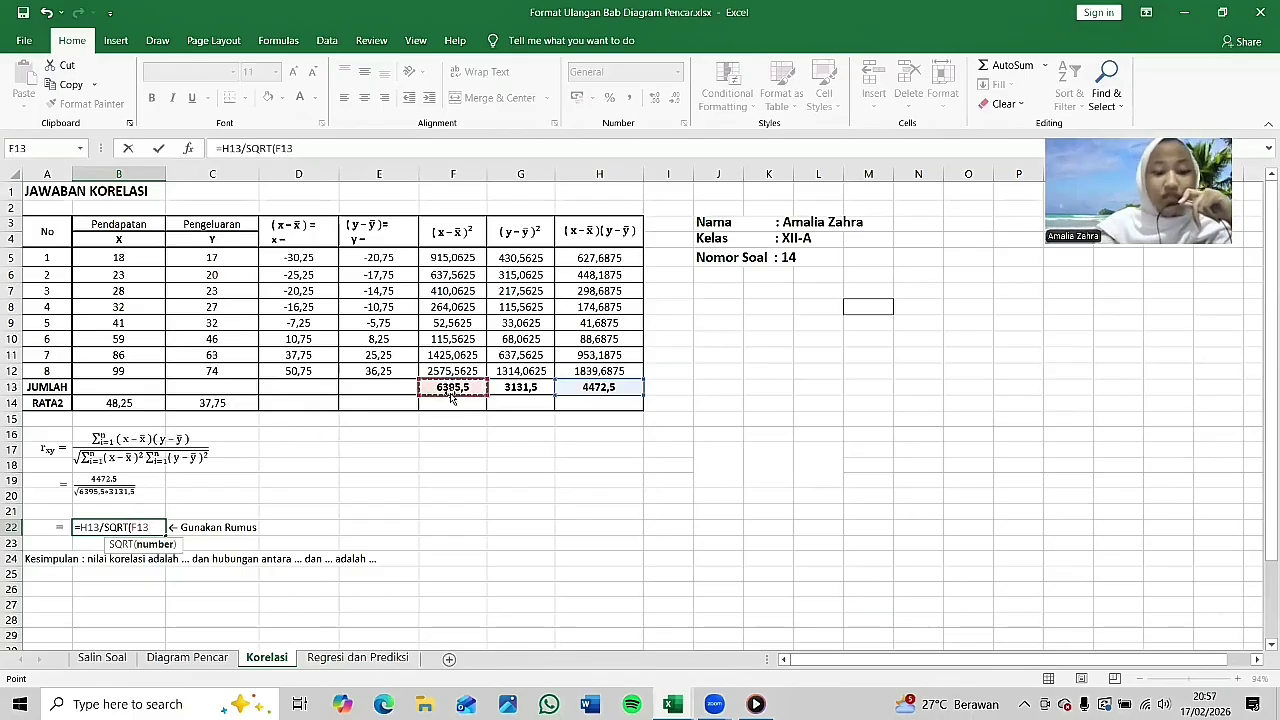
text(*)
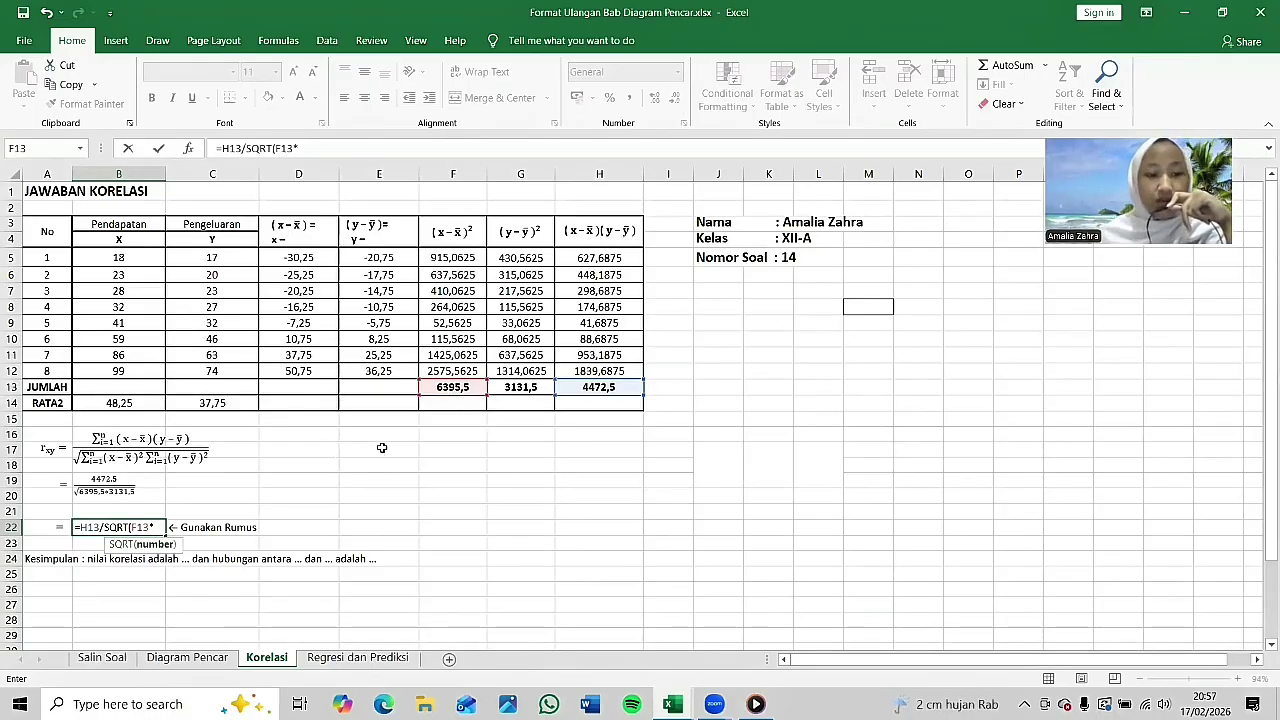
click(512, 390)
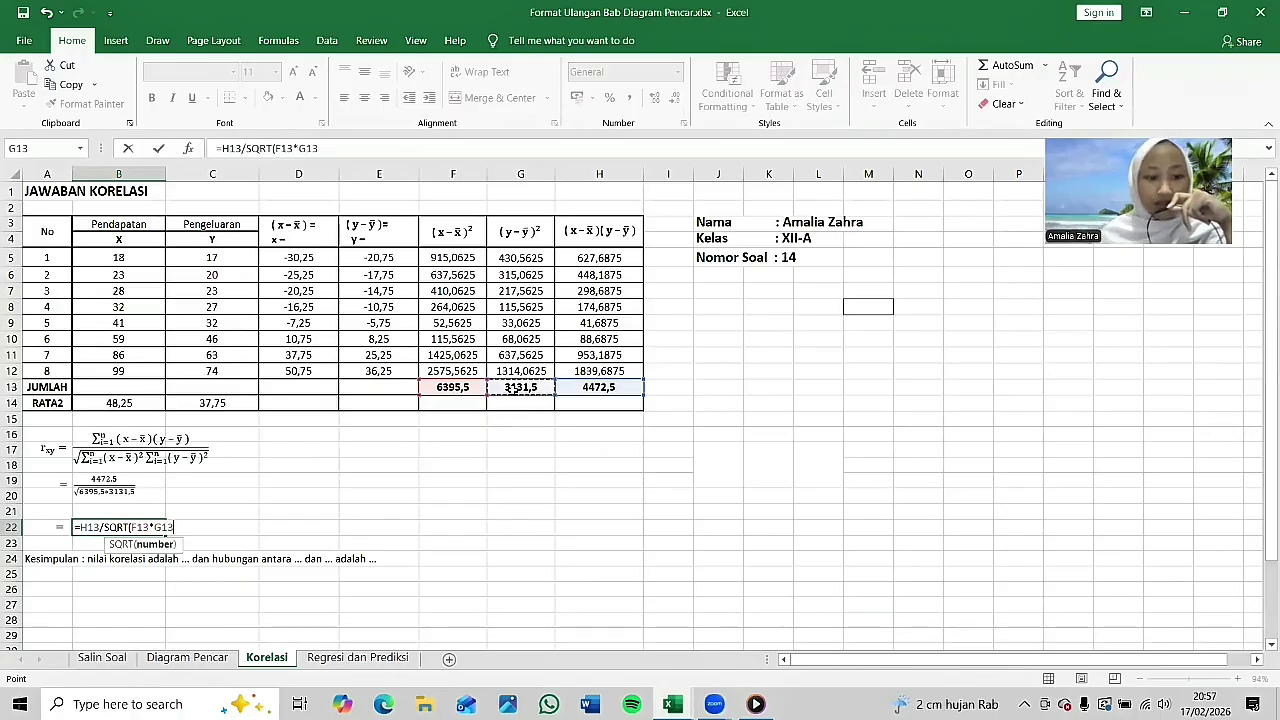
text())
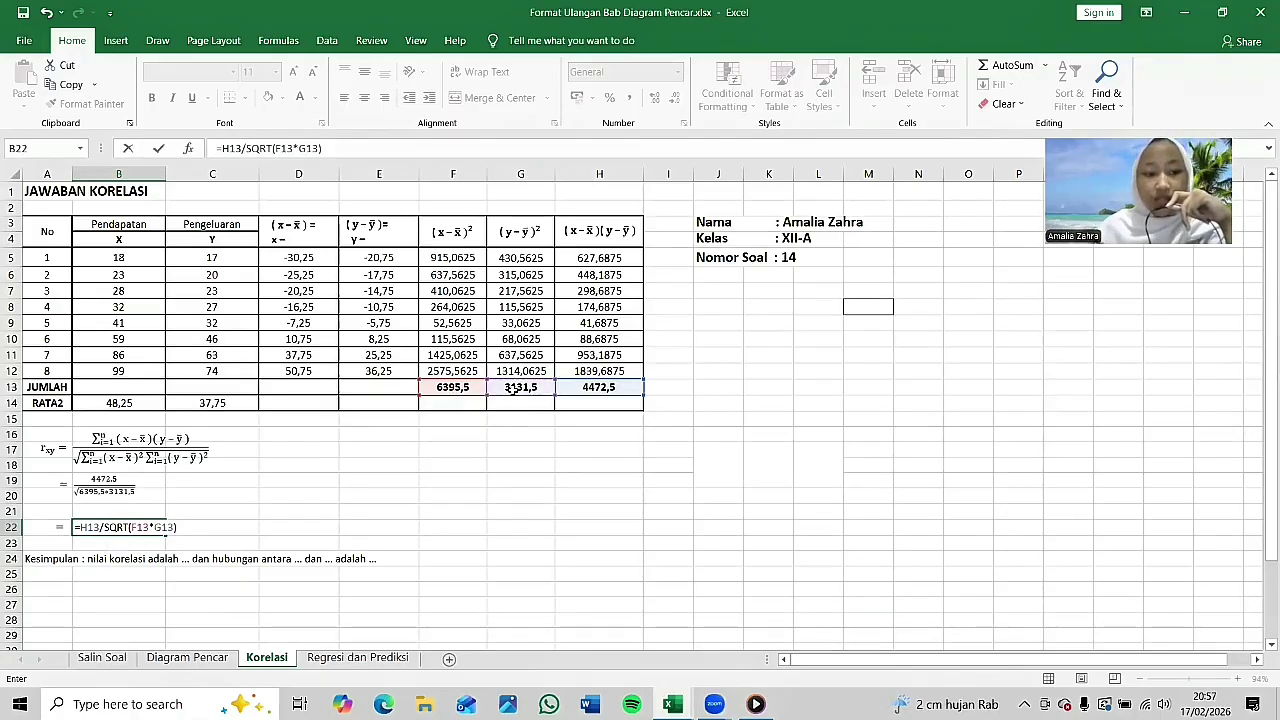
key(Return)
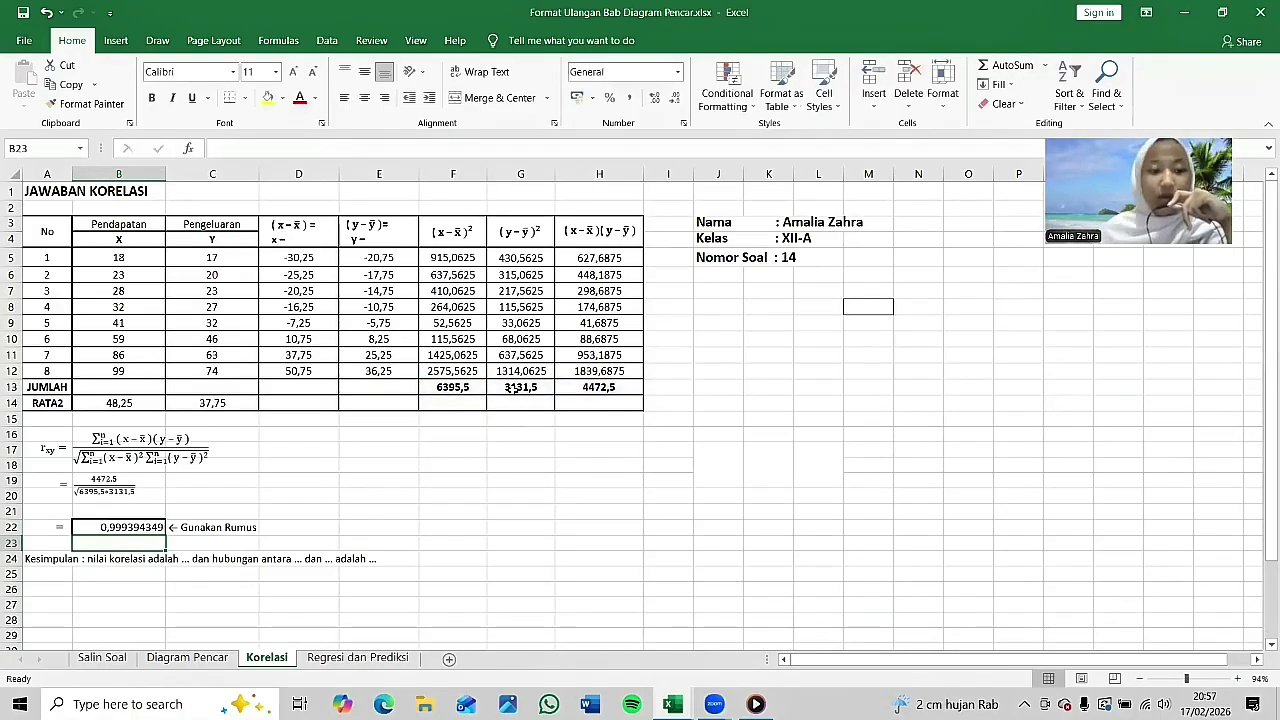
Step: Compare the coefficient in B22 with the R value below the chart on the Diagram Pencar sheet, and return to the Korelasi sheet
click(352, 524)
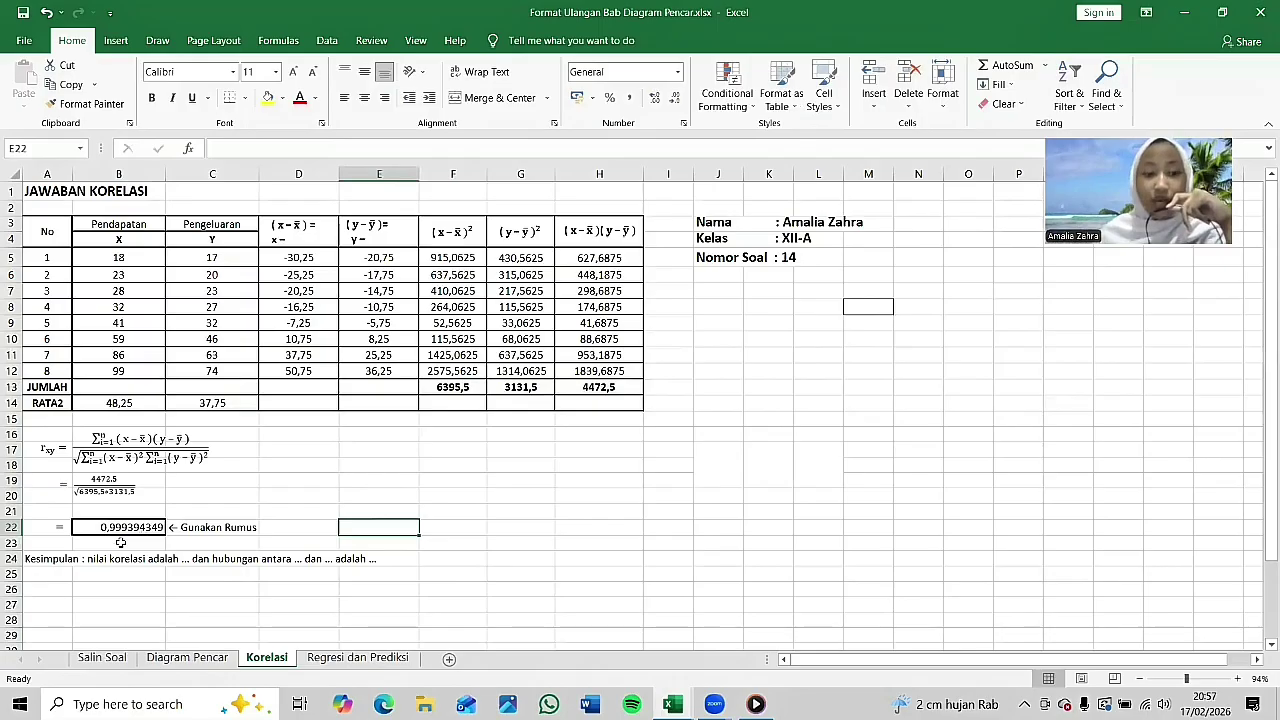
click(188, 660)
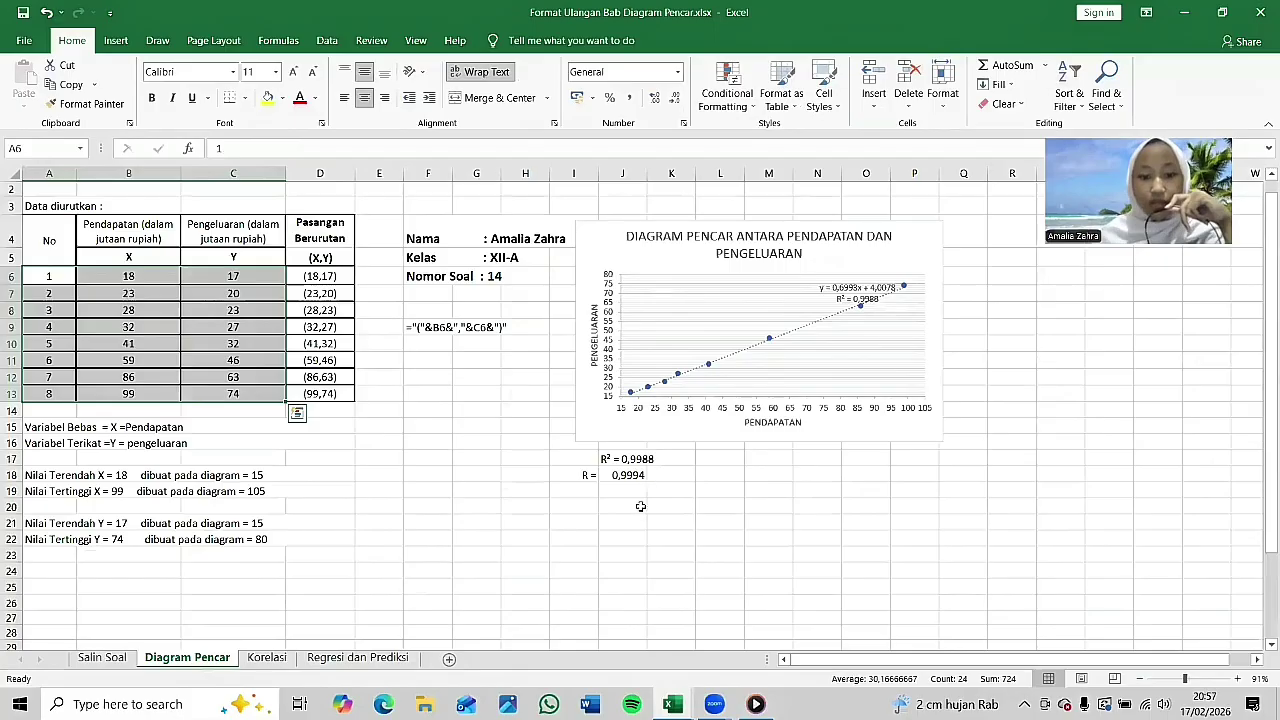
click(272, 660)
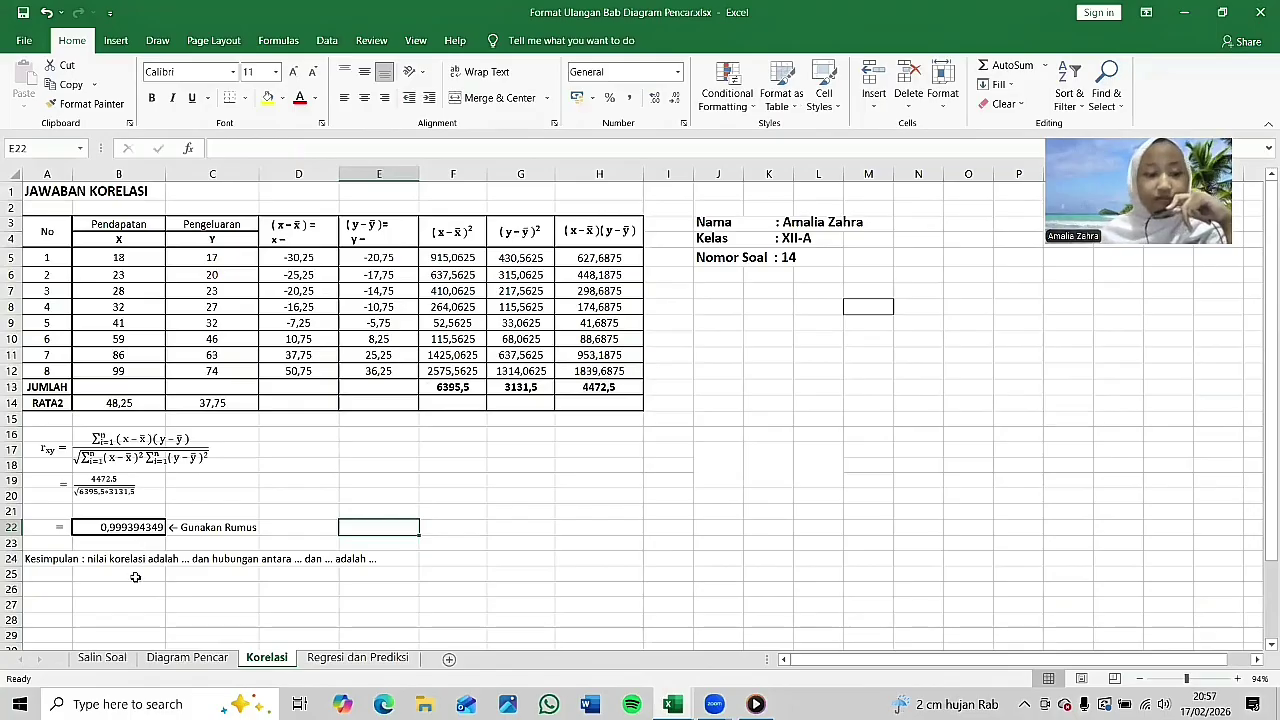
Step: Fill in 0,9994 as the correlation value in the Kesimpulan sentence in A24
click(40, 561)
click(390, 148)
key(BackSpace)
key(BackSpace)
key(BackSpace)
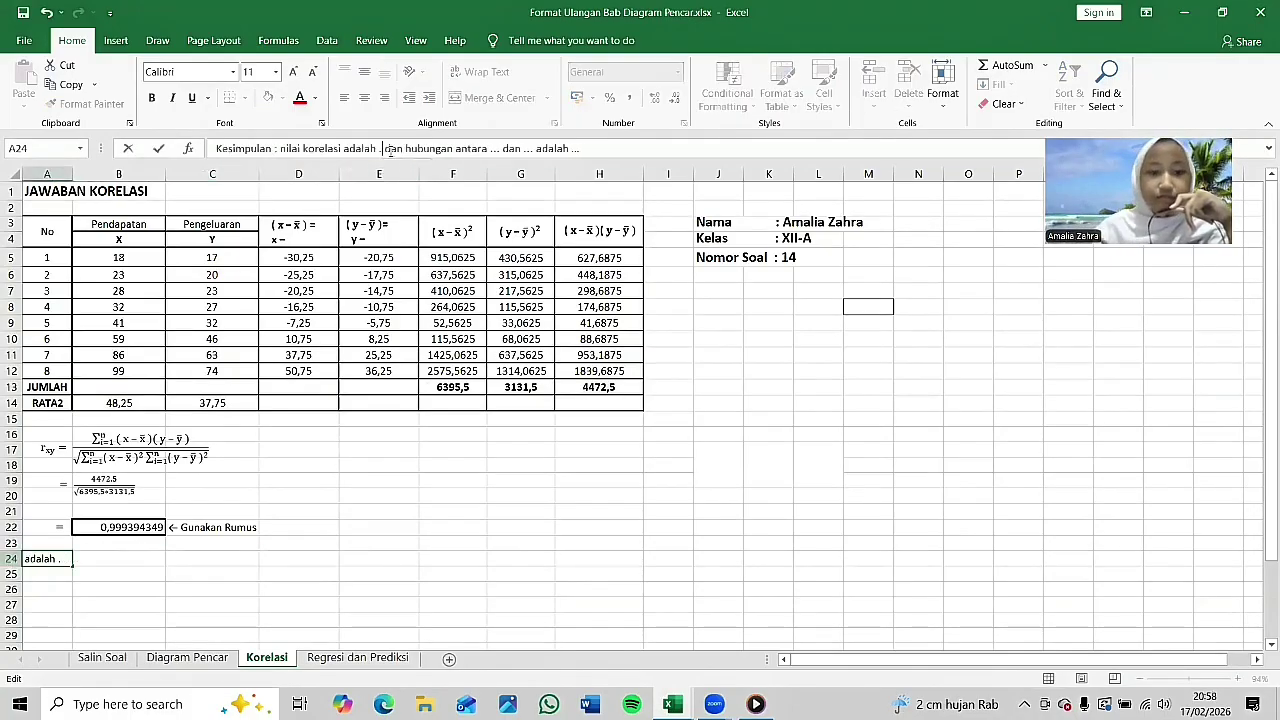
text(0,99)
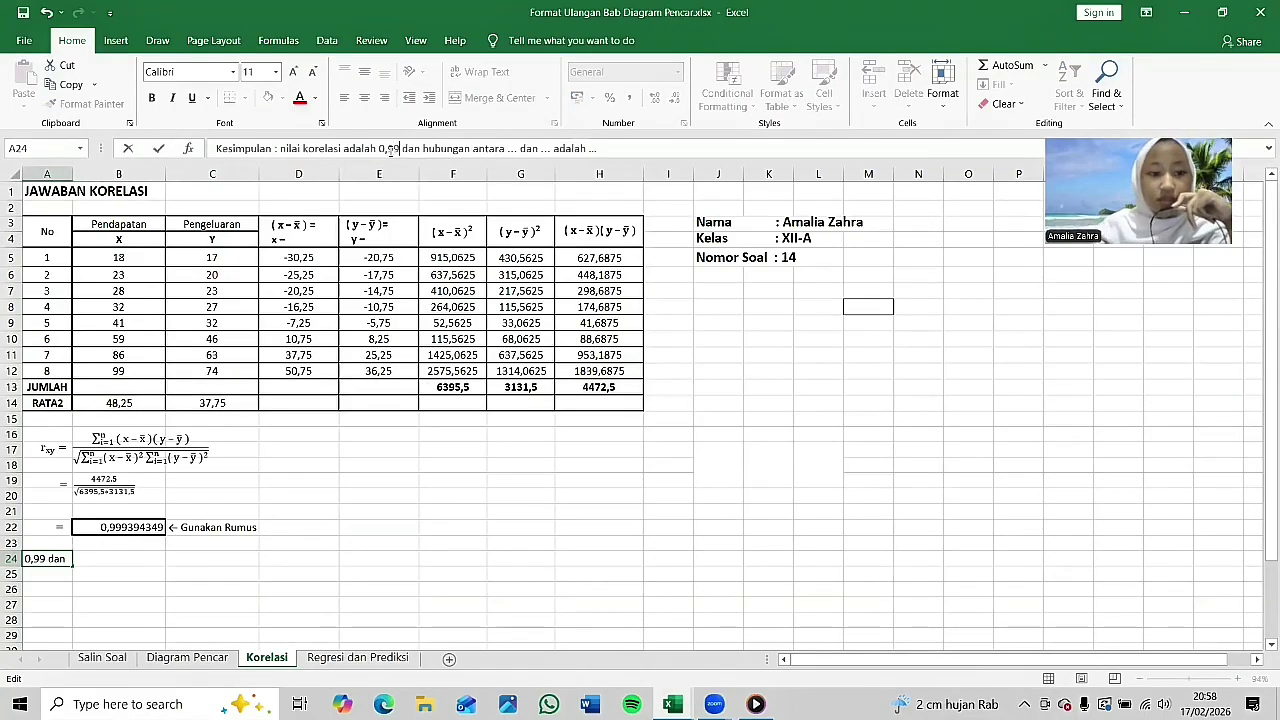
text(94)
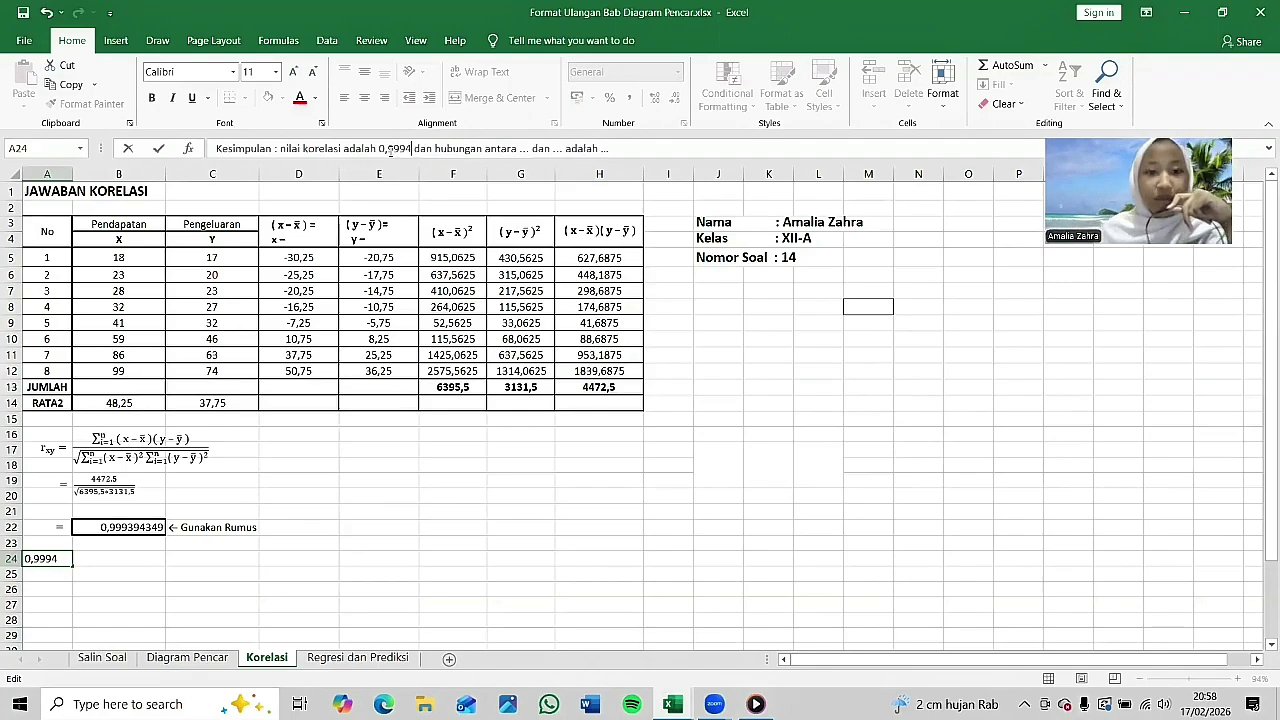
Step: Replace the two variable placeholders after "hubungan antara" in the A24 conclusion with PENDAPATAN and pengeluaran
click(529, 150)
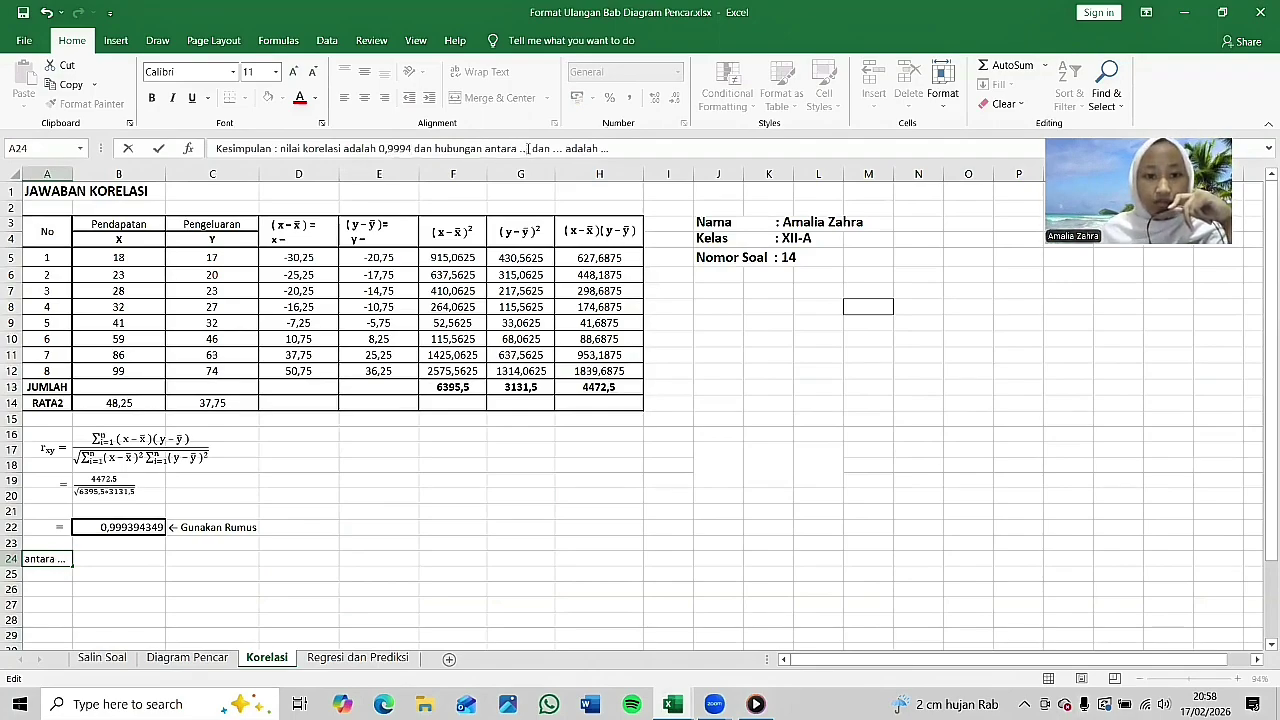
double_click(525, 148)
text(PENDAPA)
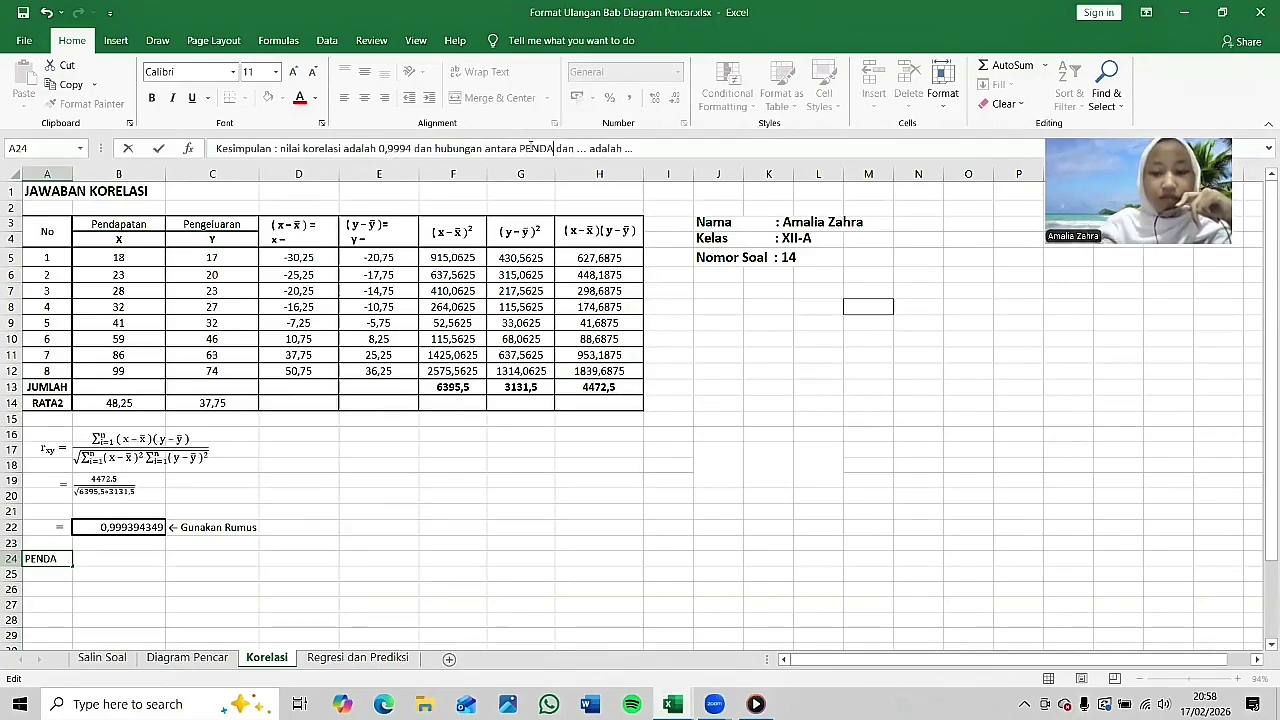
text(TAN)
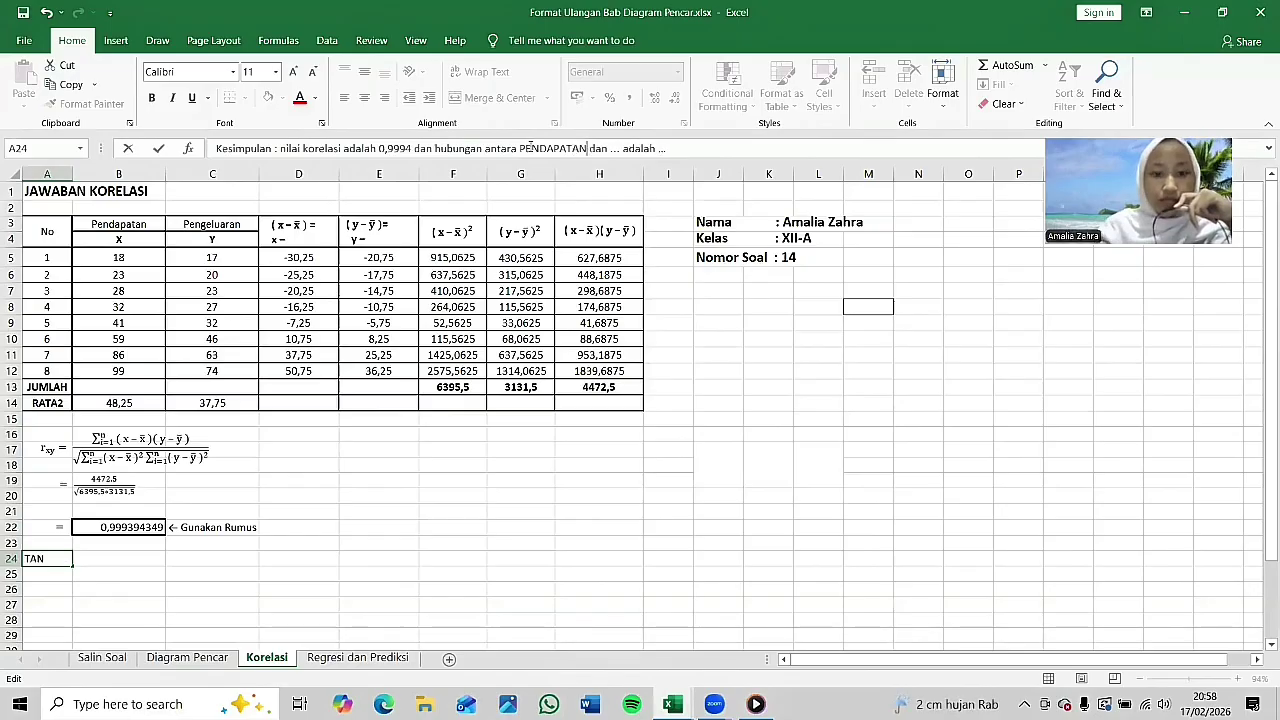
double_click(615, 149)
key(Caps_Lock)
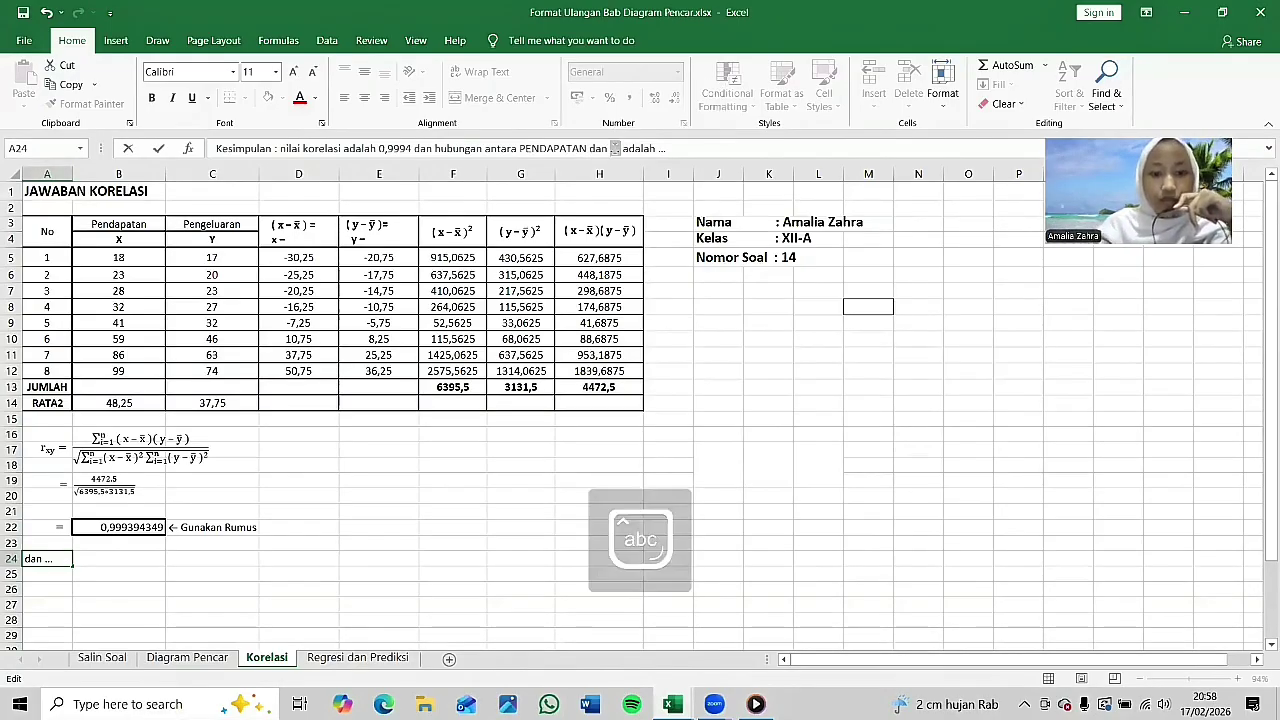
text(o)
key(BackSpace)
text(pengeluar)
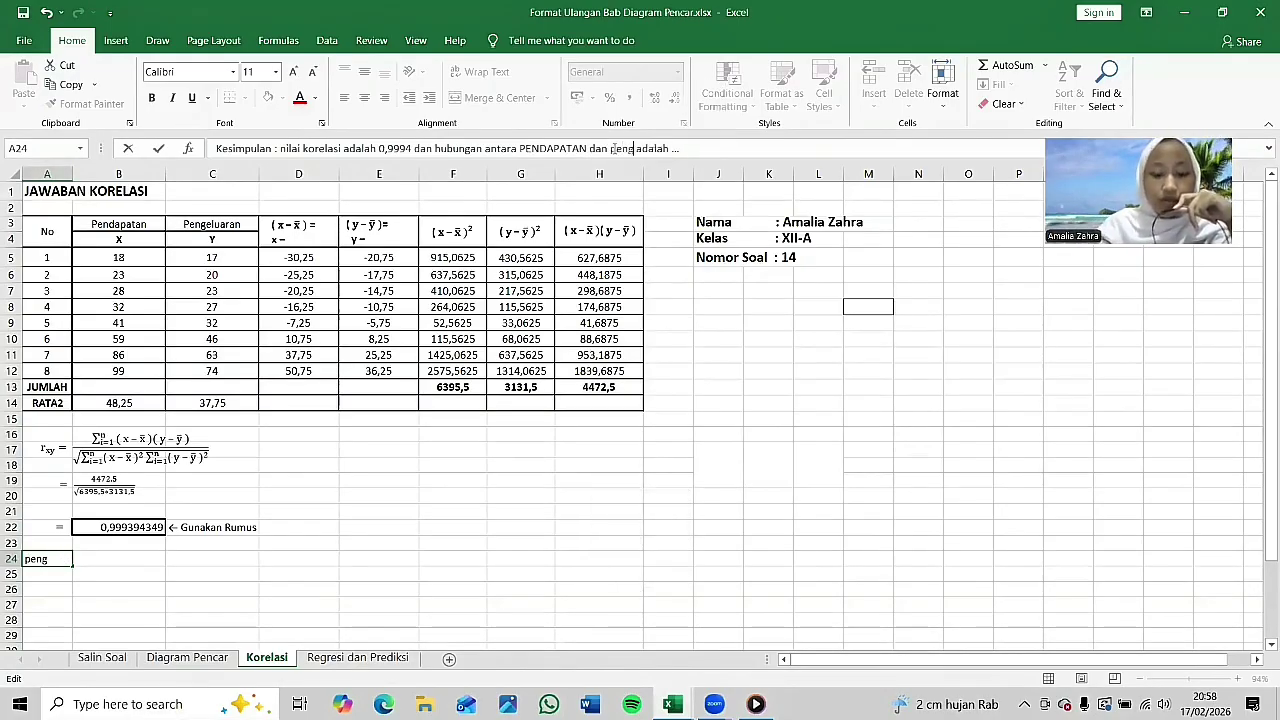
text(an)
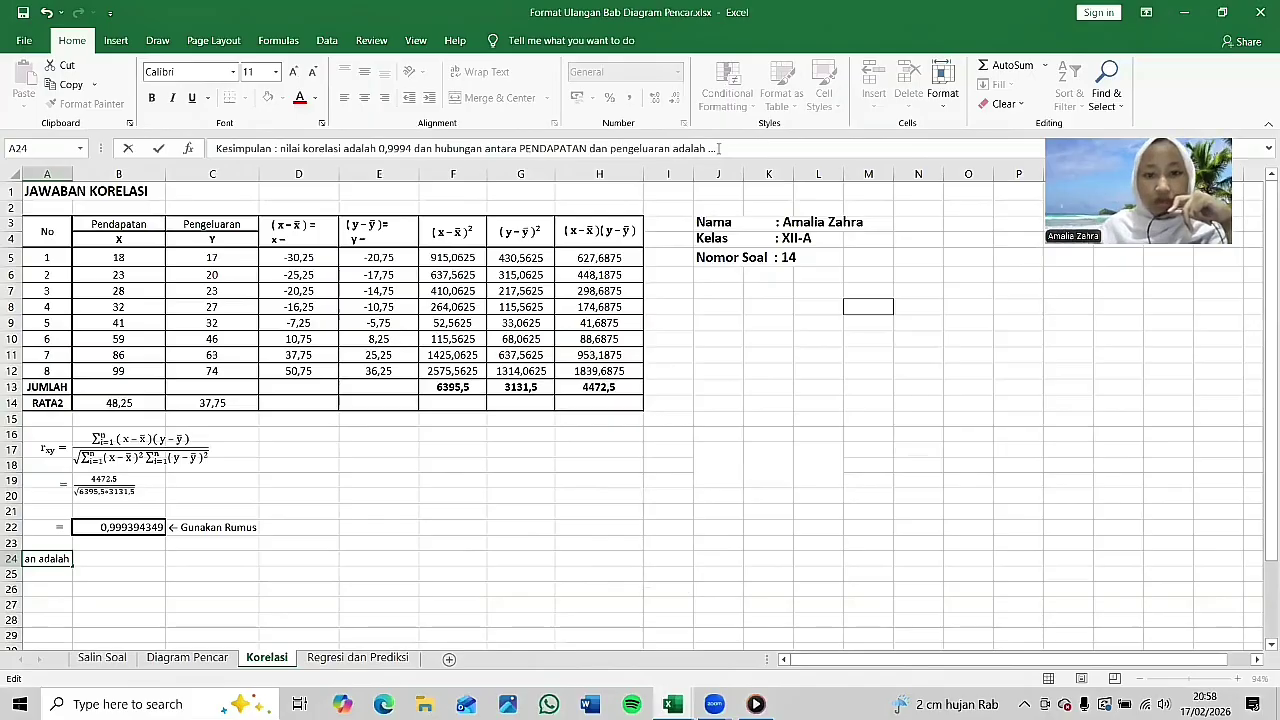
Step: Replace the final placeholder of the A24 conclusion with "sangat tingggi."
click(718, 148)
key(BackSpace)
key(BackSpace)
key(BackSpace)
key(BackSpace)
text(sangat)
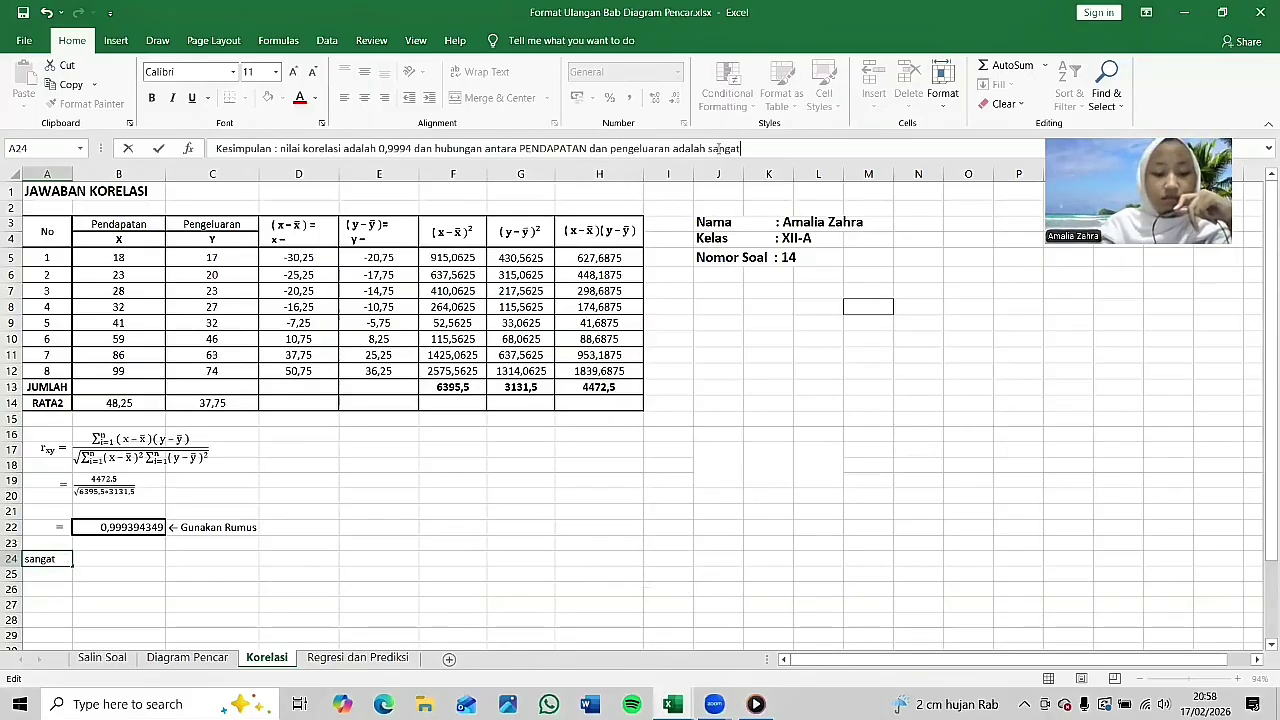
text( tingggi.)
click(298, 543)
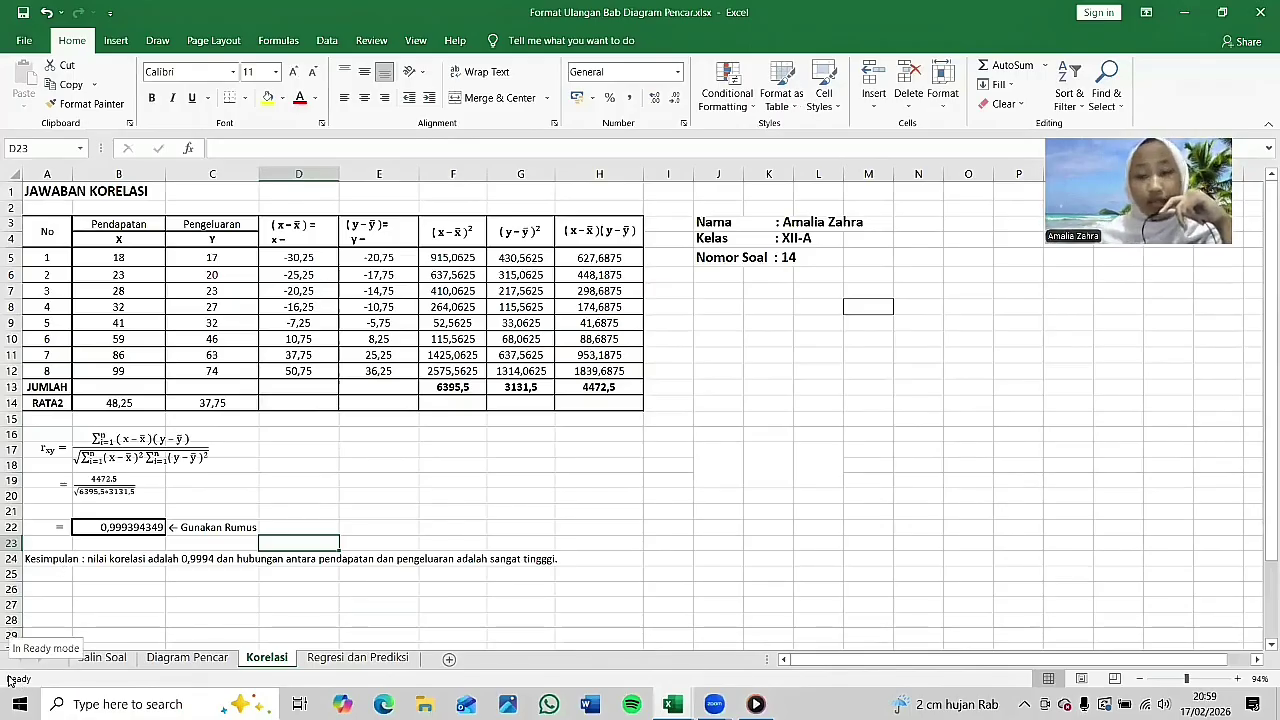
Step: Delete the empty table rows 13 to 24 on the Regresi dan Prediksi sheet
click(335, 660)
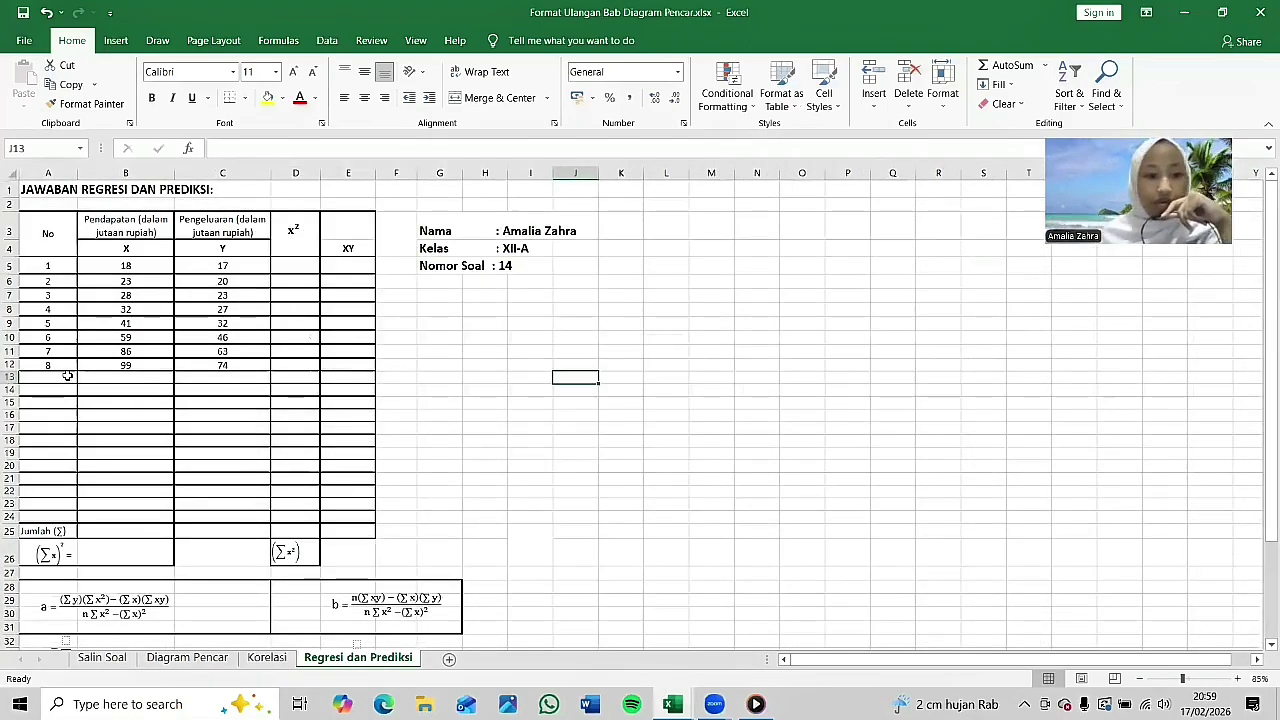
drag(10, 377, 14, 516)
right_click(28, 515)
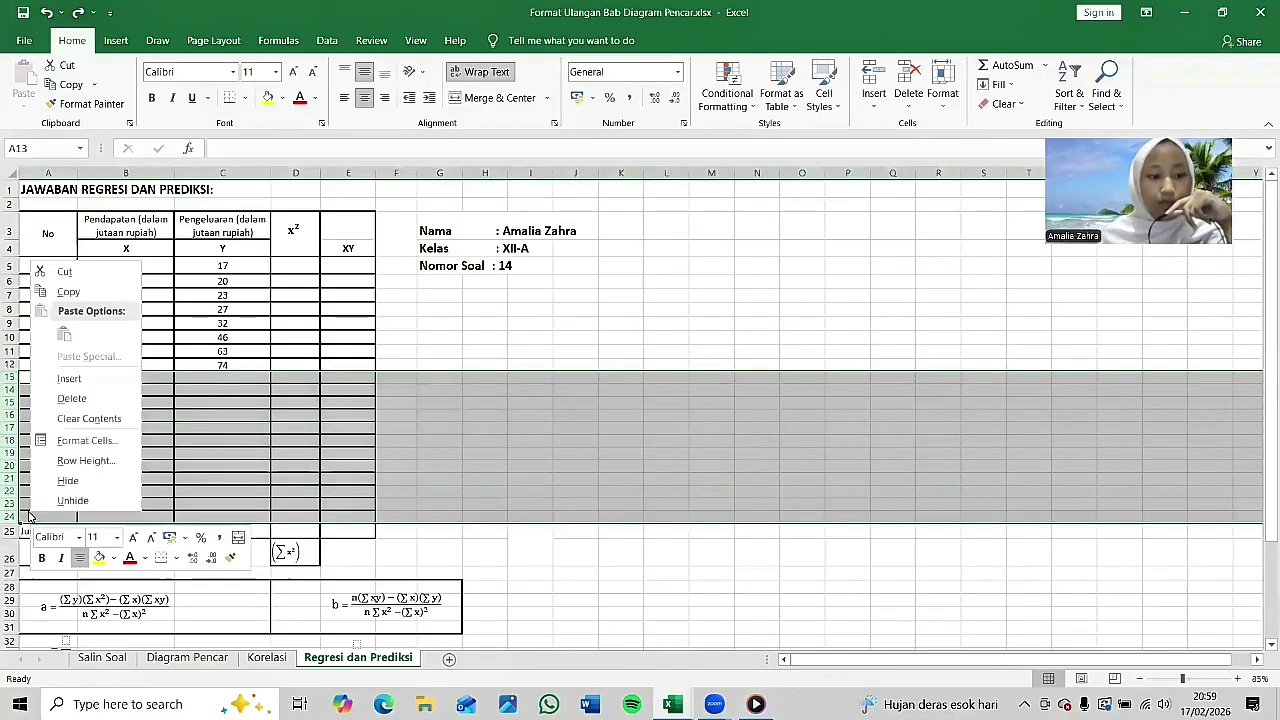
click(70, 398)
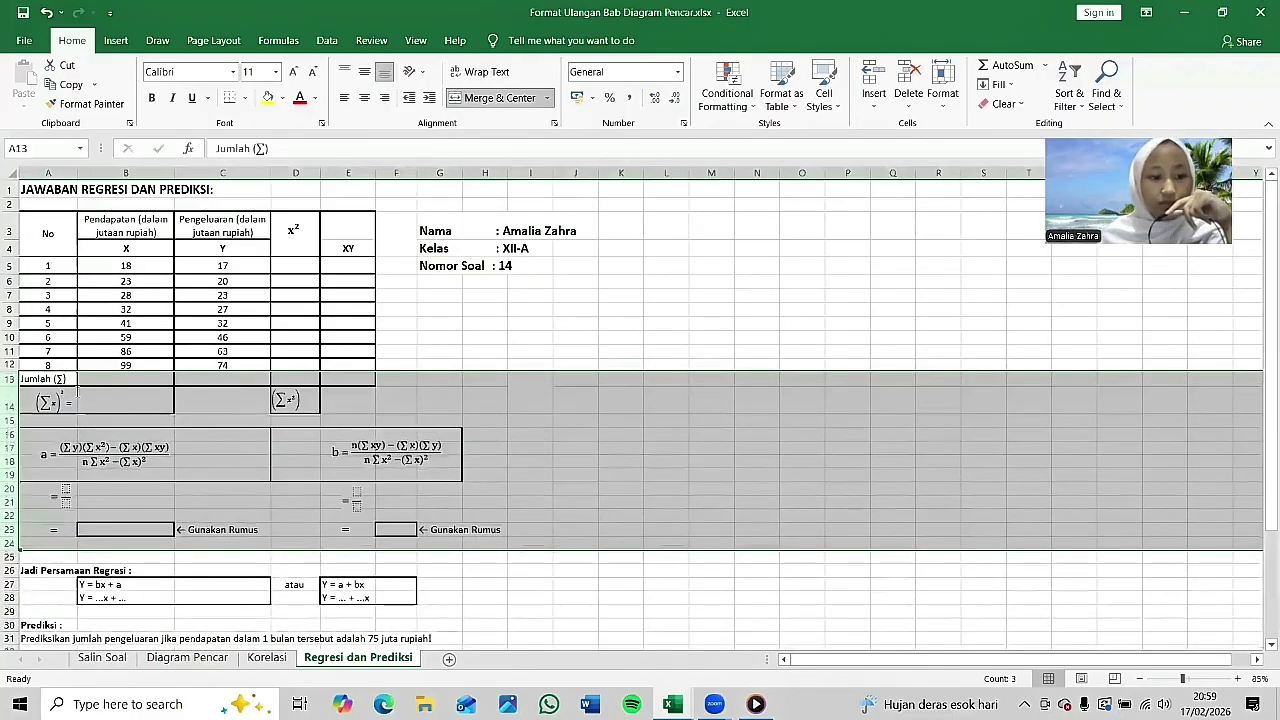
click(592, 323)
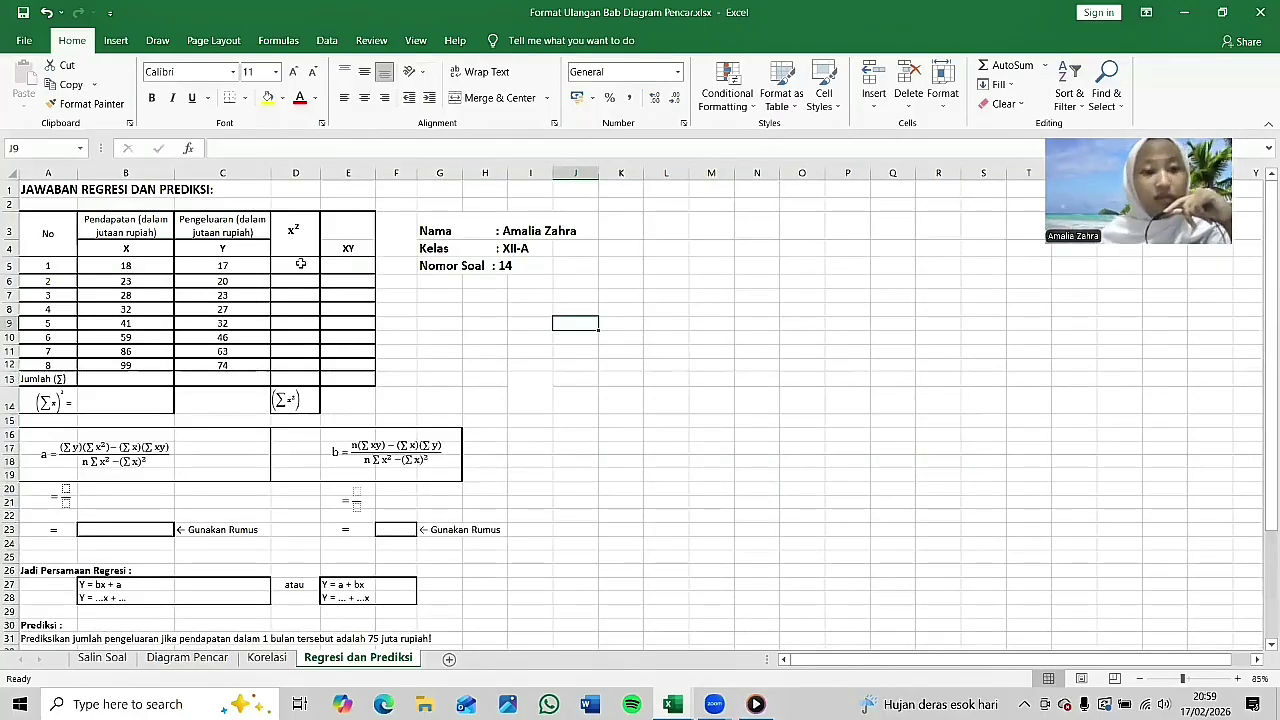
Step: Calculate the squared X values in D5:D12 by entering =B5^2 in D5 and filling it down
click(300, 263)
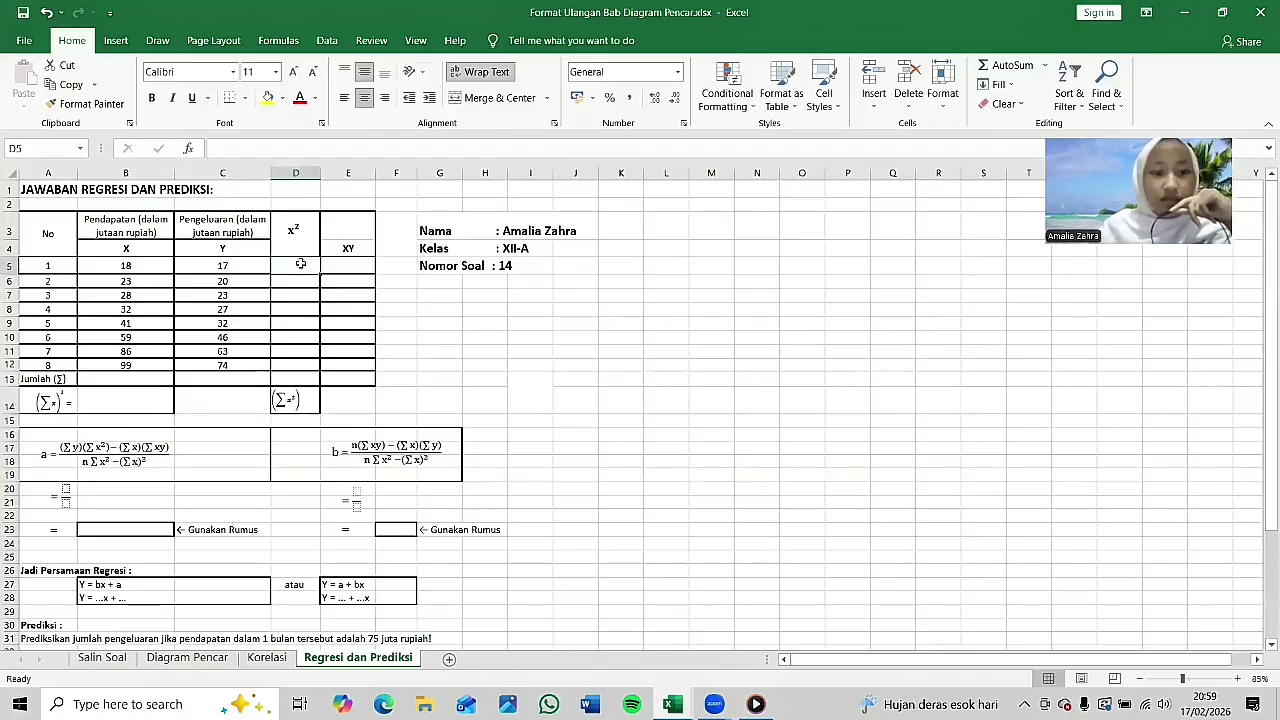
text(=)
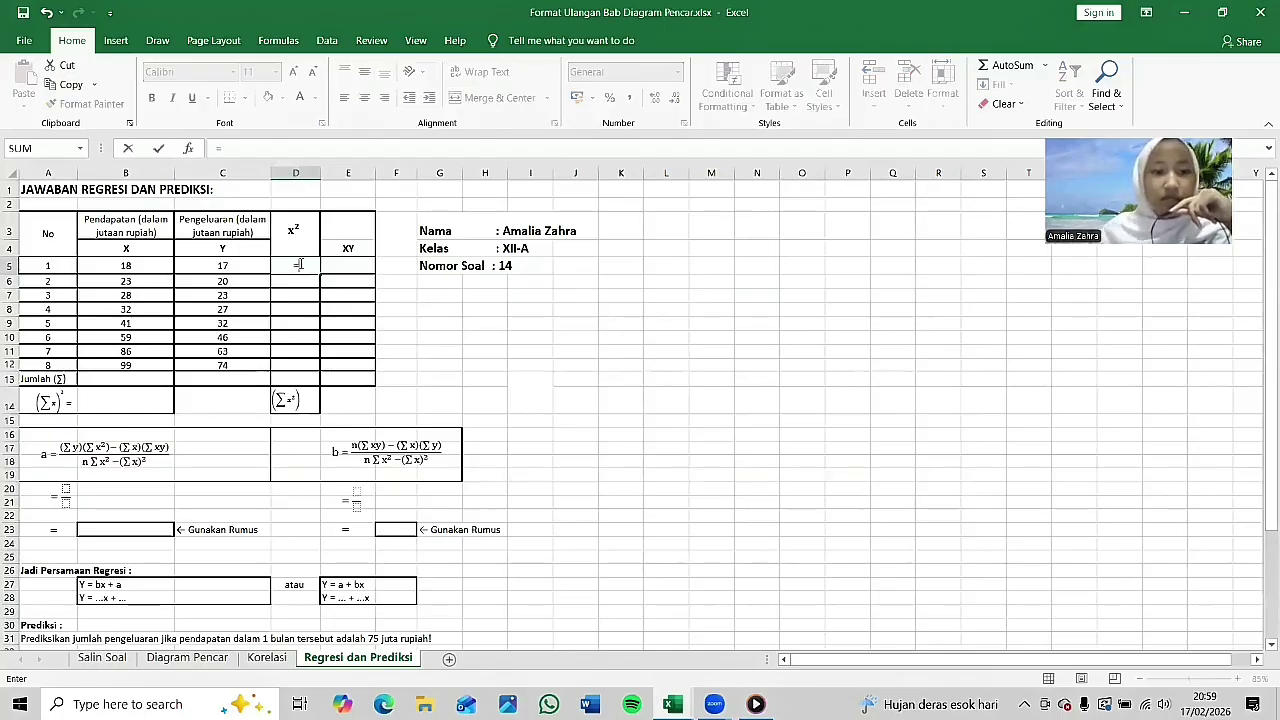
click(141, 265)
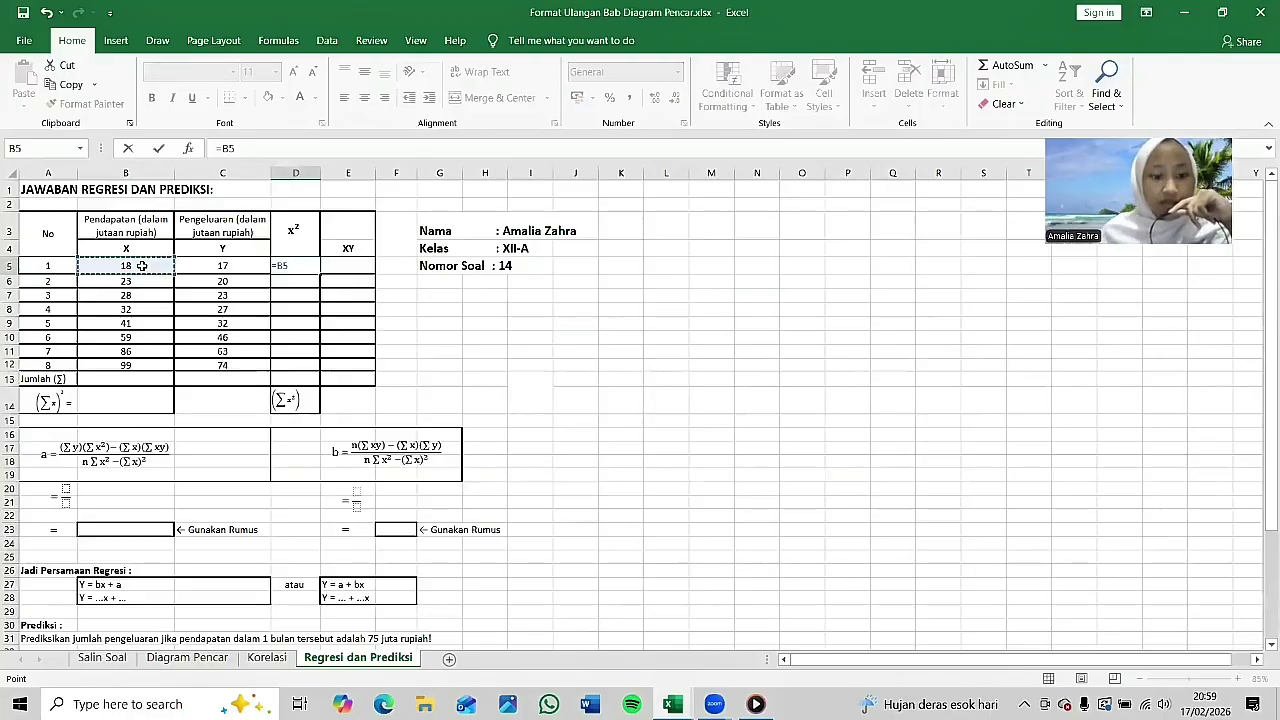
text(^2)
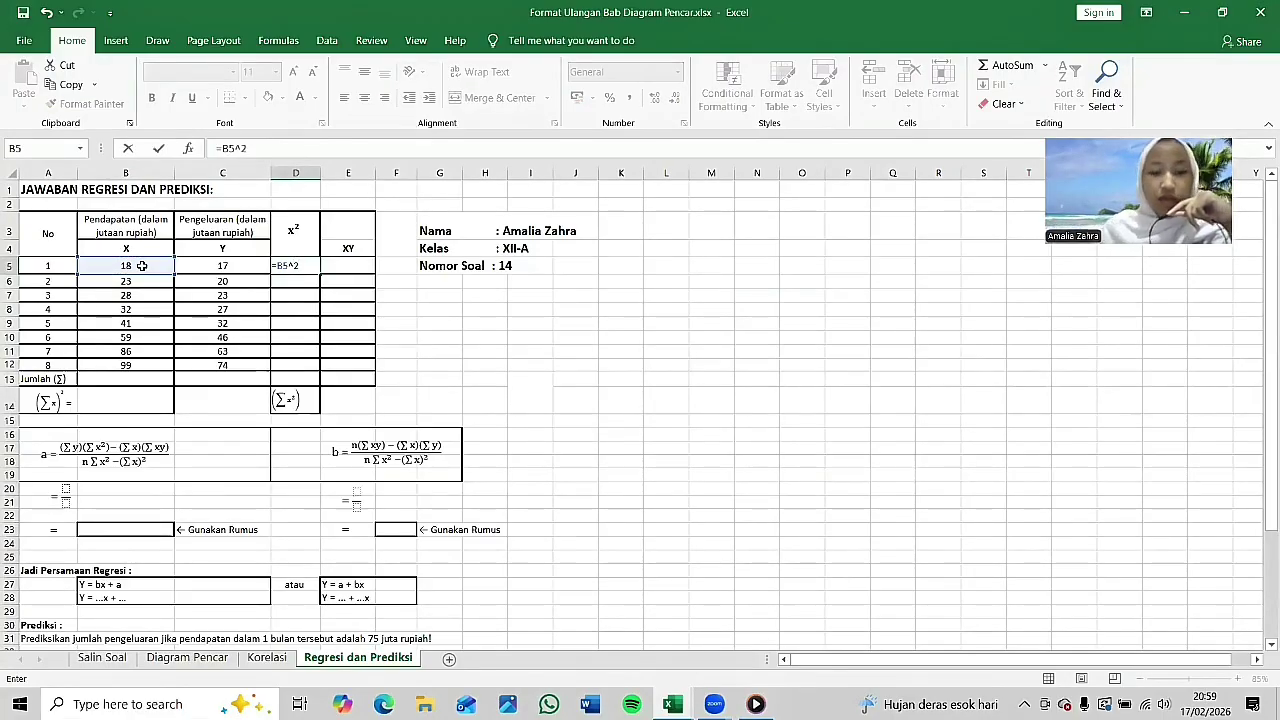
key(Return)
click(300, 265)
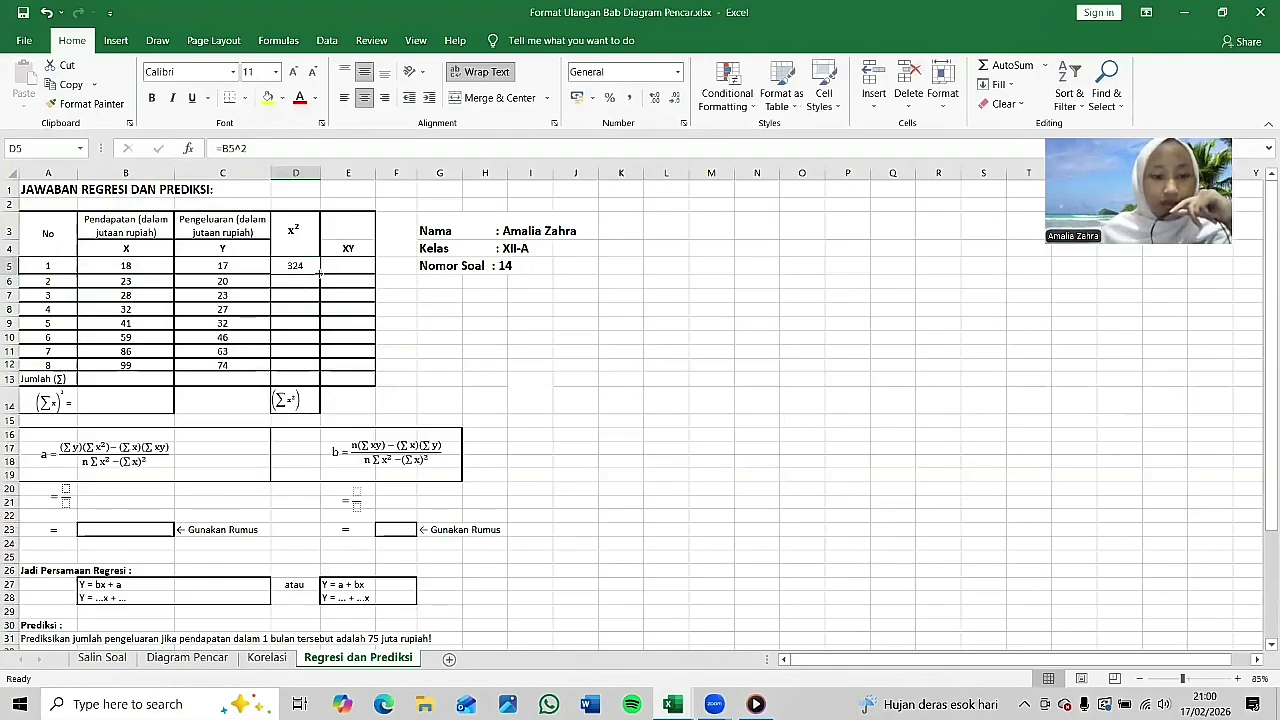
drag(319, 273, 316, 366)
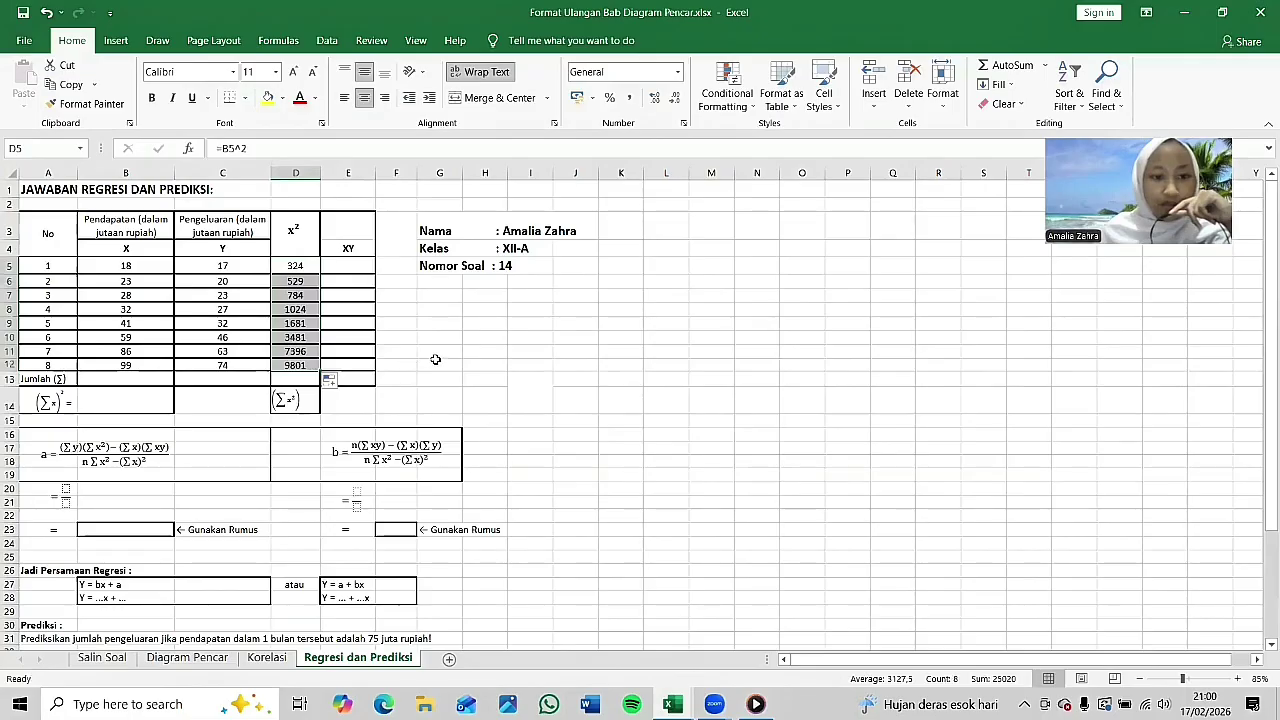
Step: Calculate the XY products in E5:E12 by entering =B5*C5 in E5 and filling it down
click(474, 354)
click(345, 280)
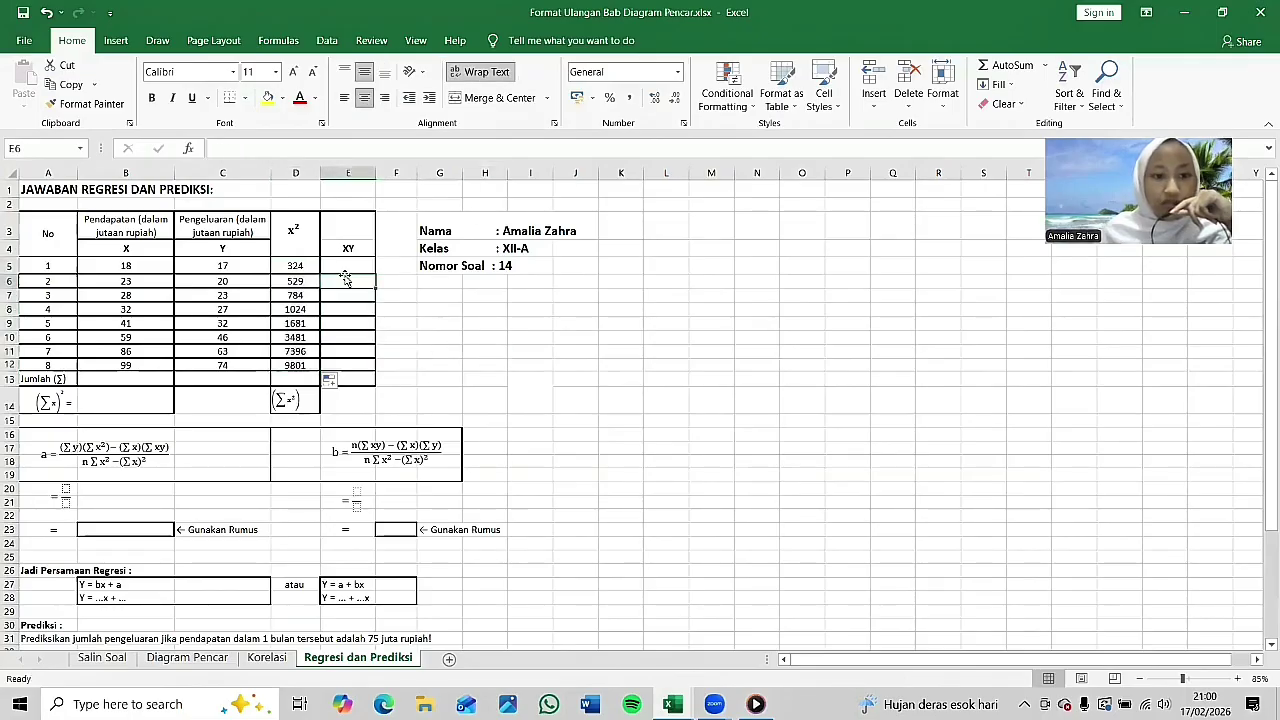
click(344, 265)
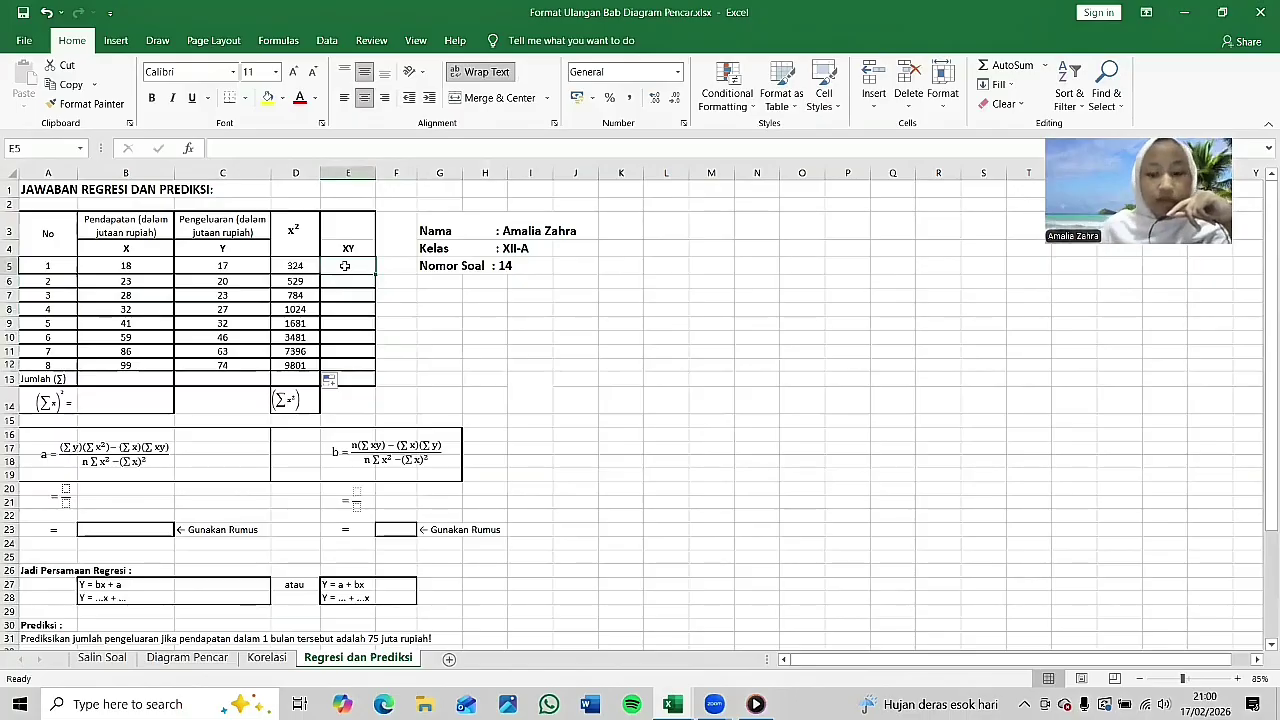
text(=)
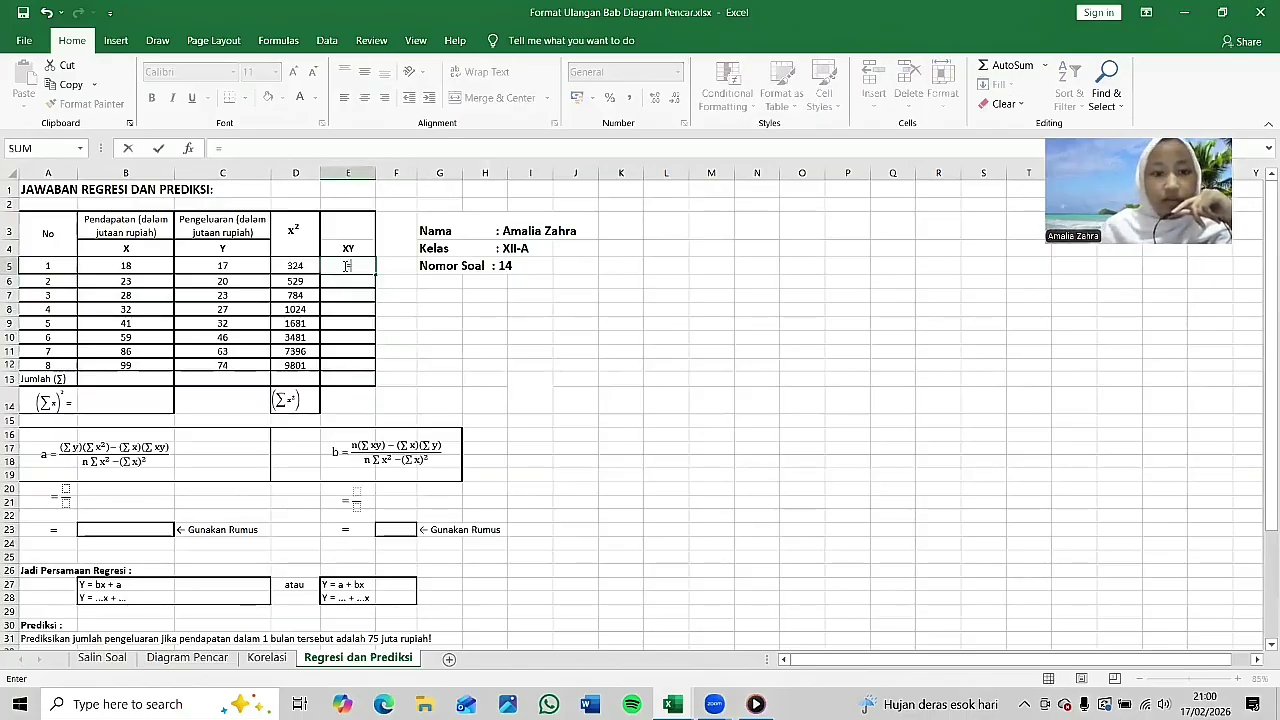
click(116, 268)
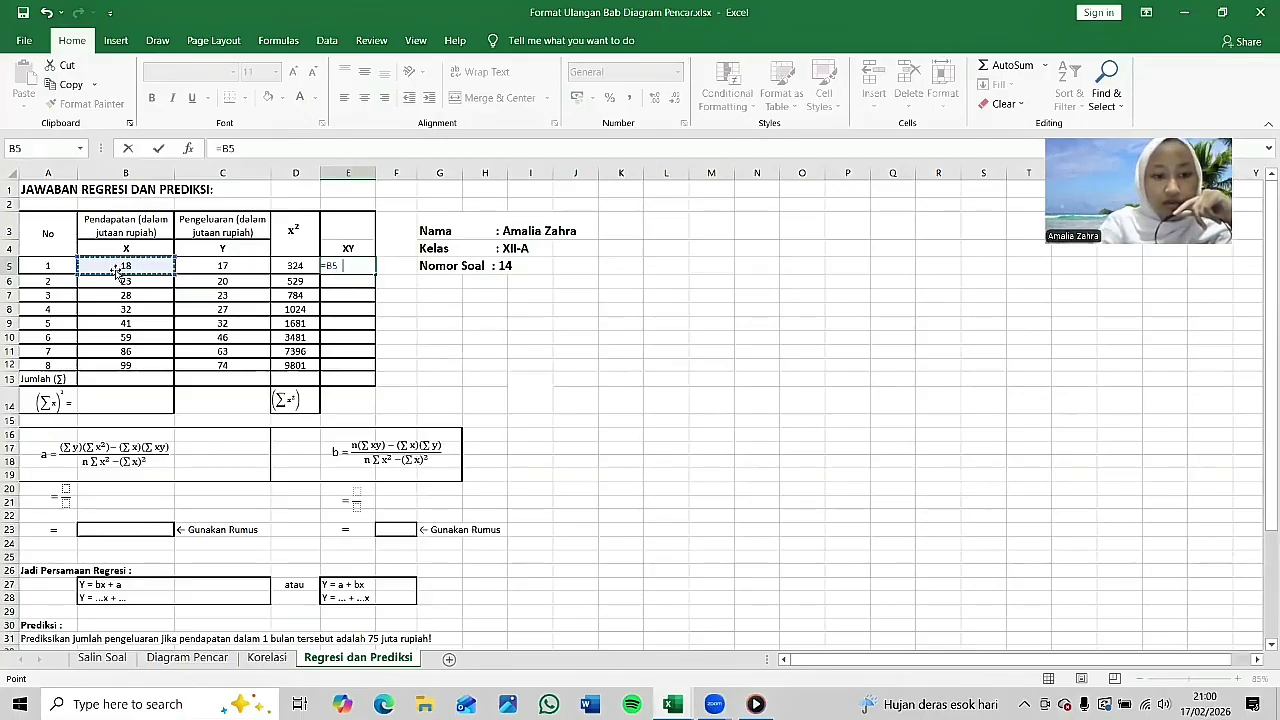
text(*)
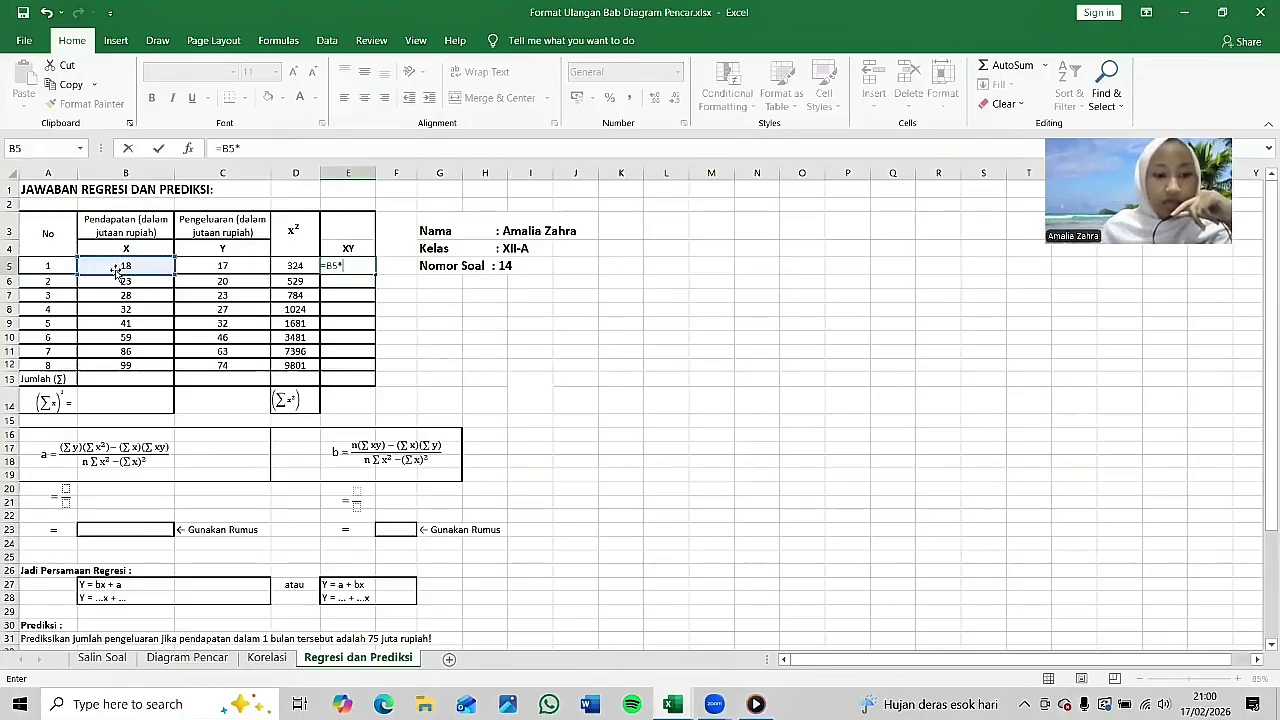
click(220, 276)
key(Return)
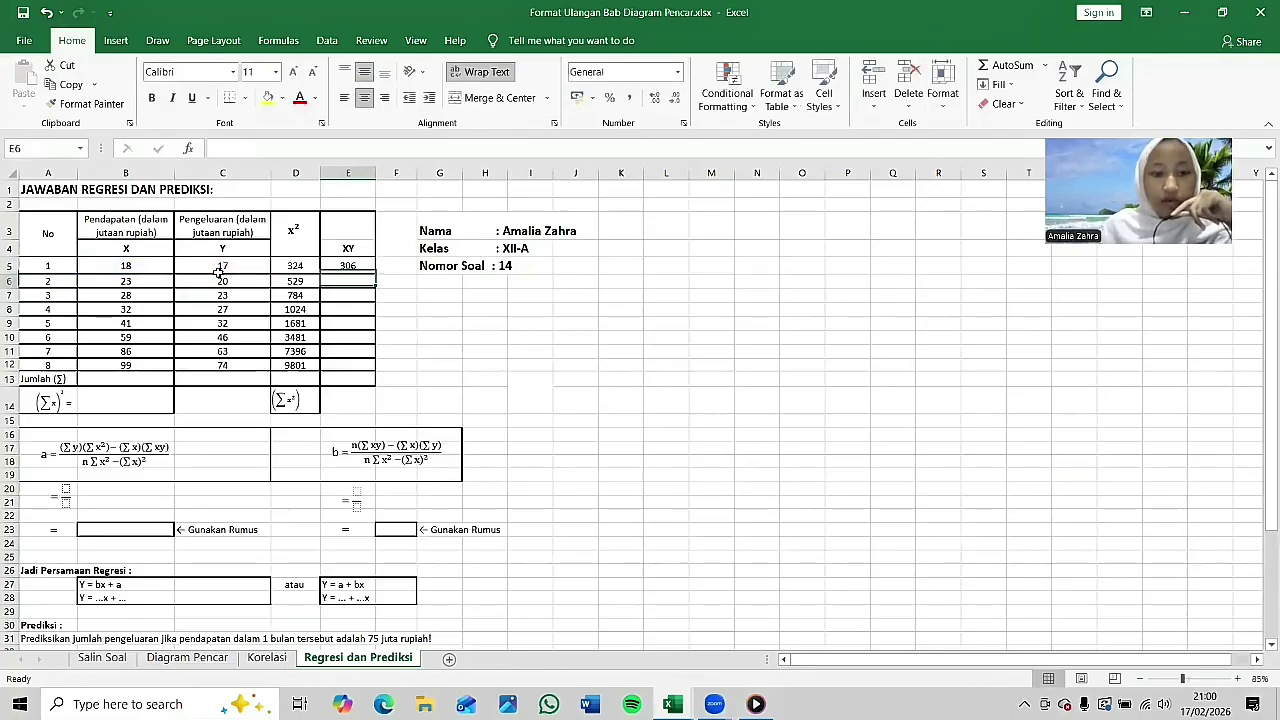
click(346, 266)
drag(376, 274, 377, 370)
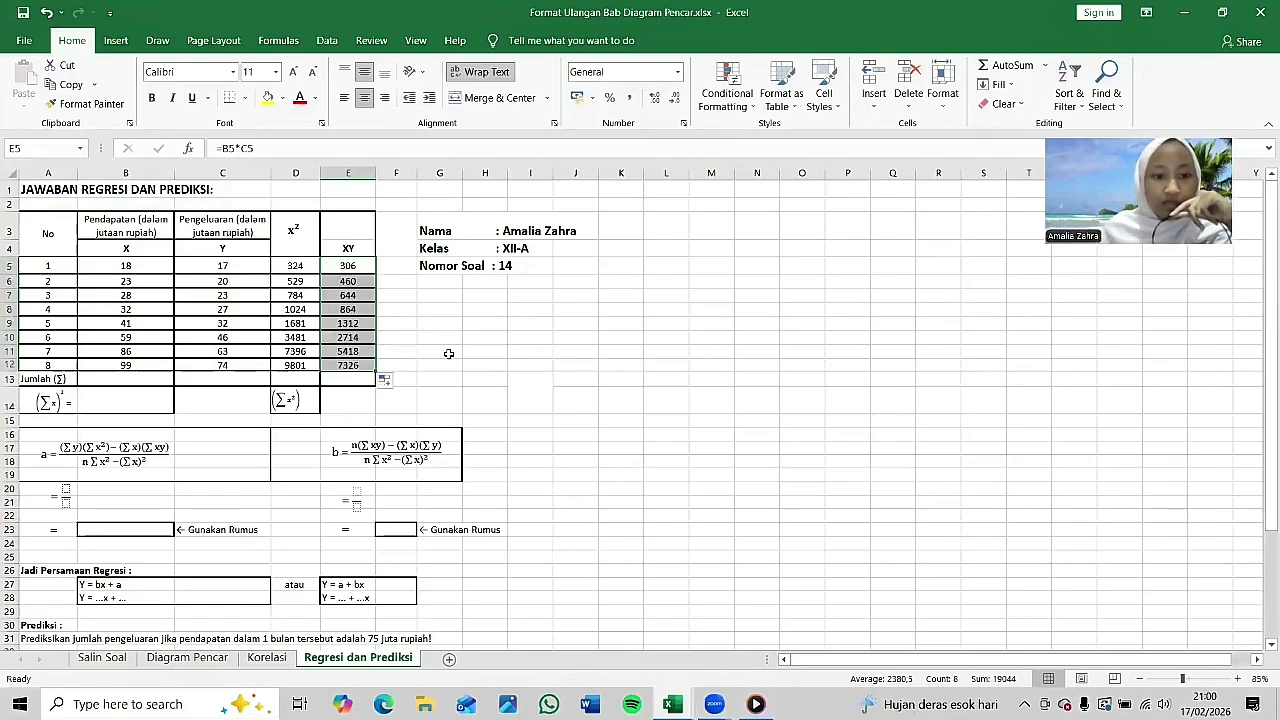
click(440, 351)
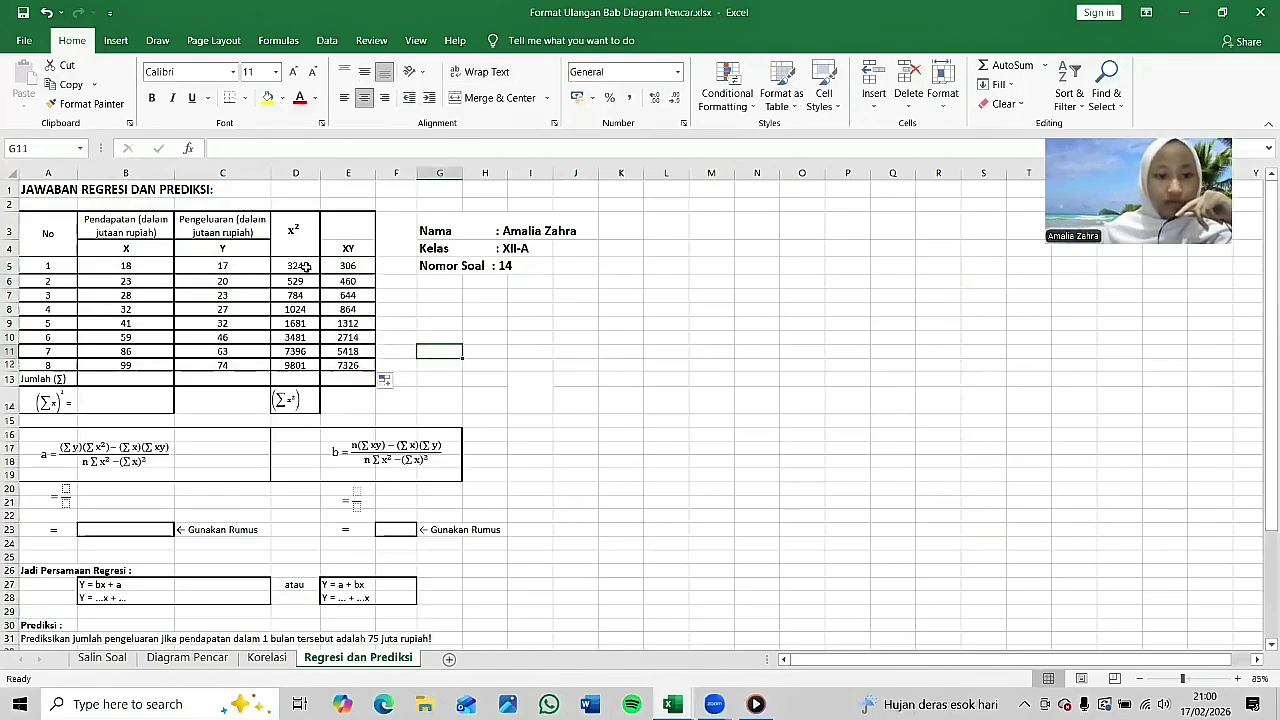
Step: Total the XY column in E13 with AutoSum and fill the sum formula across the Jumlah row to B13
drag(361, 265, 360, 379)
click(1045, 65)
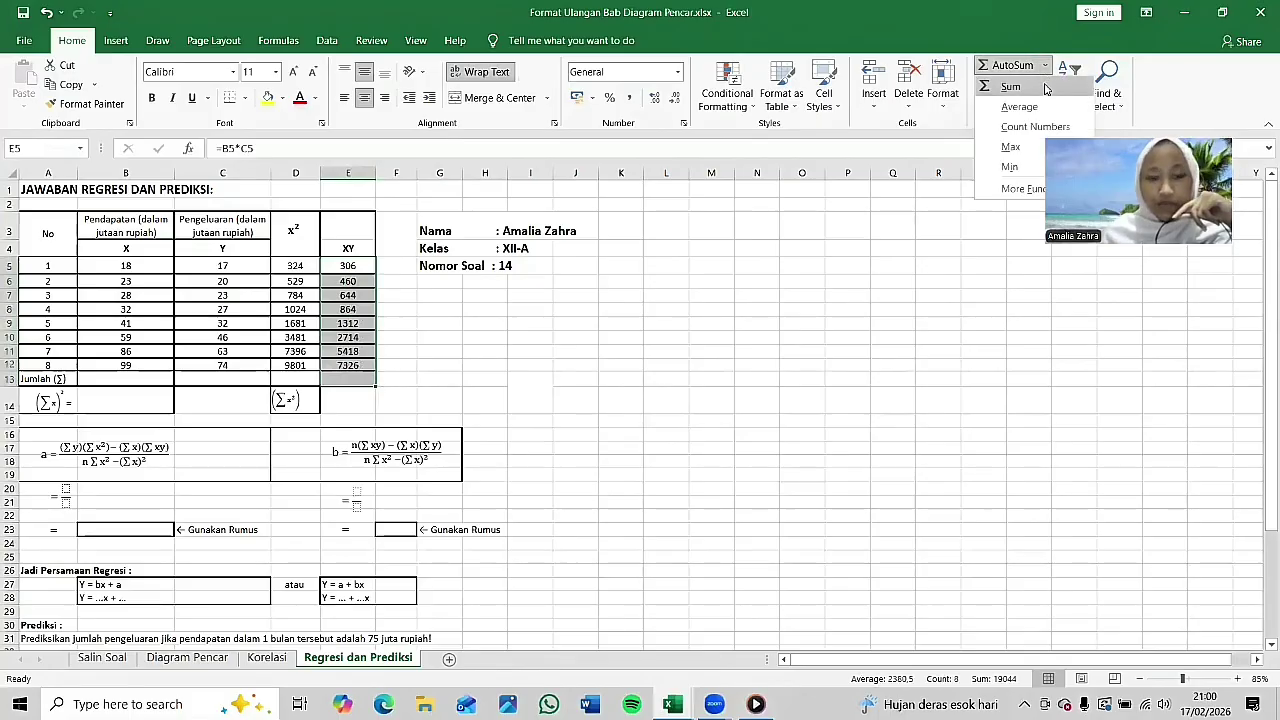
click(1010, 84)
click(715, 320)
click(368, 379)
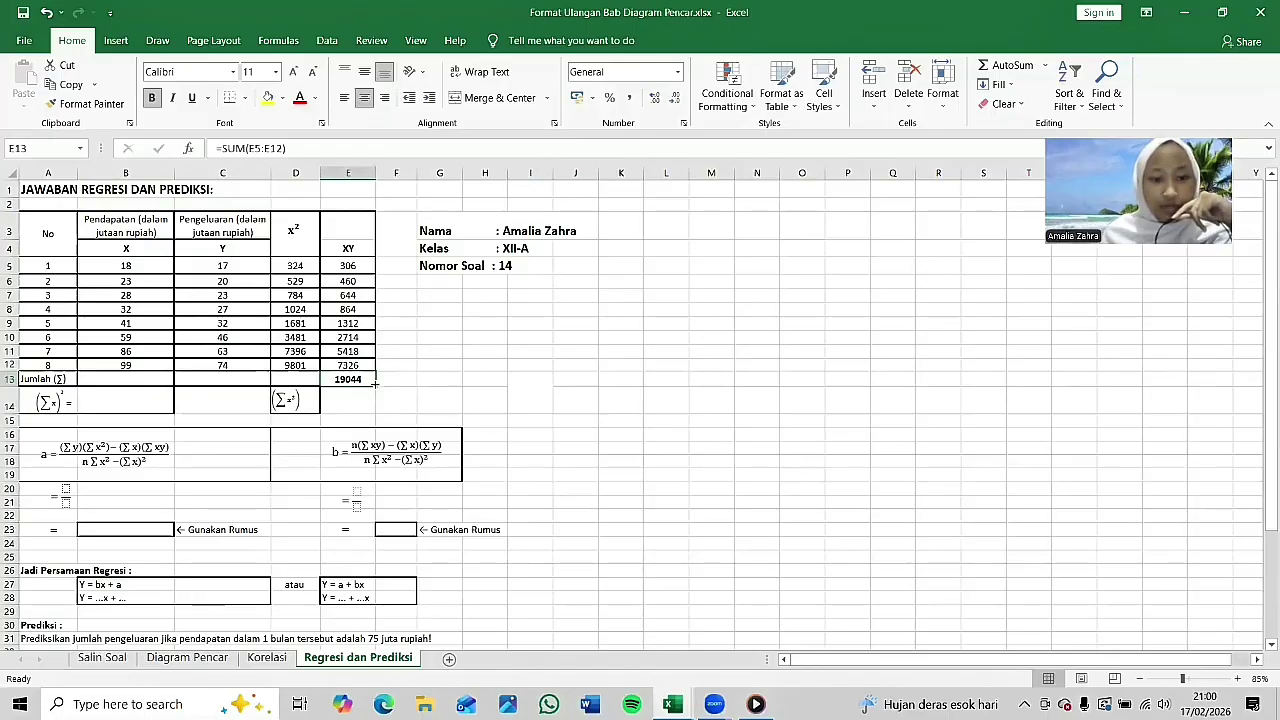
drag(375, 381, 89, 378)
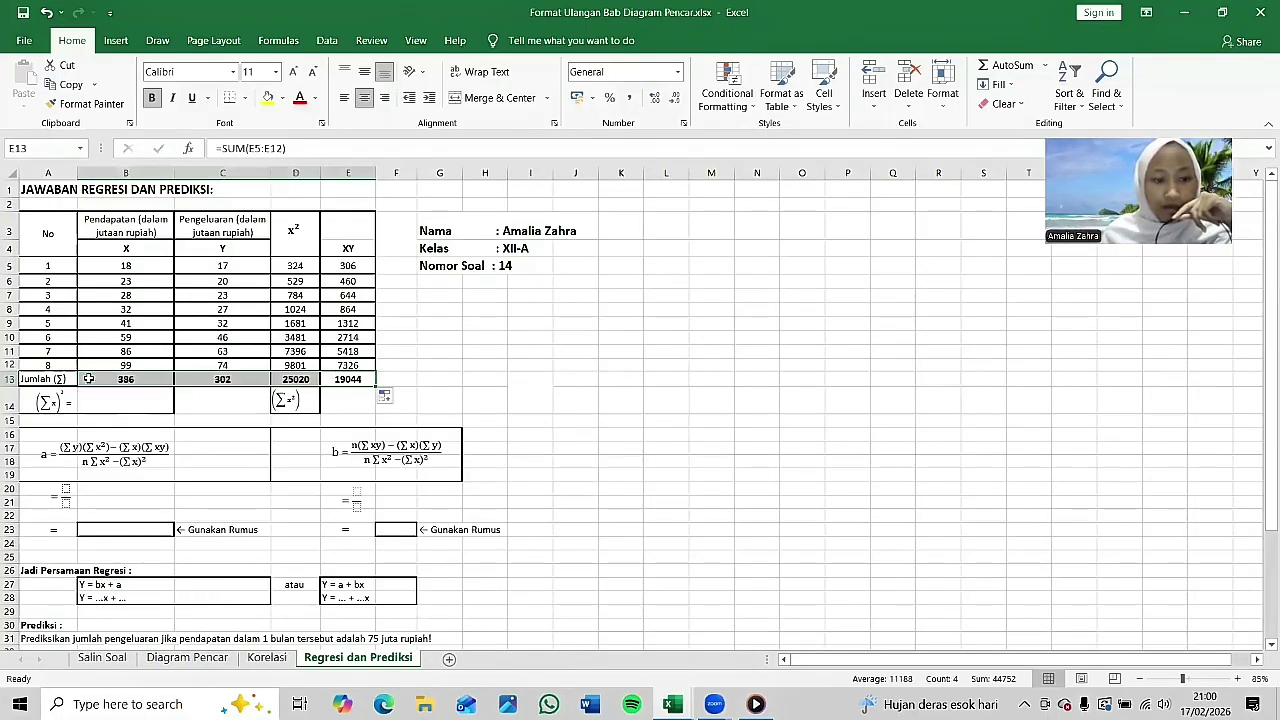
click(478, 367)
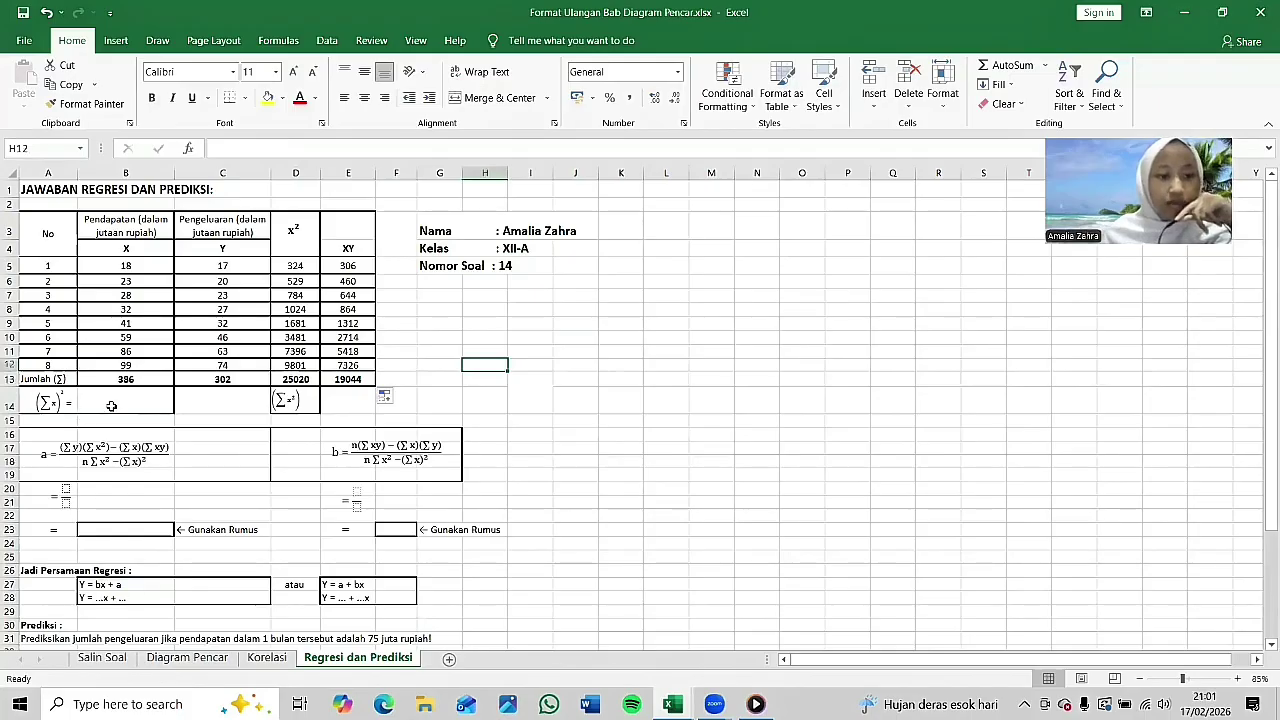
Step: Calculate the square of the X total in B14 with =B13^2
click(111, 405)
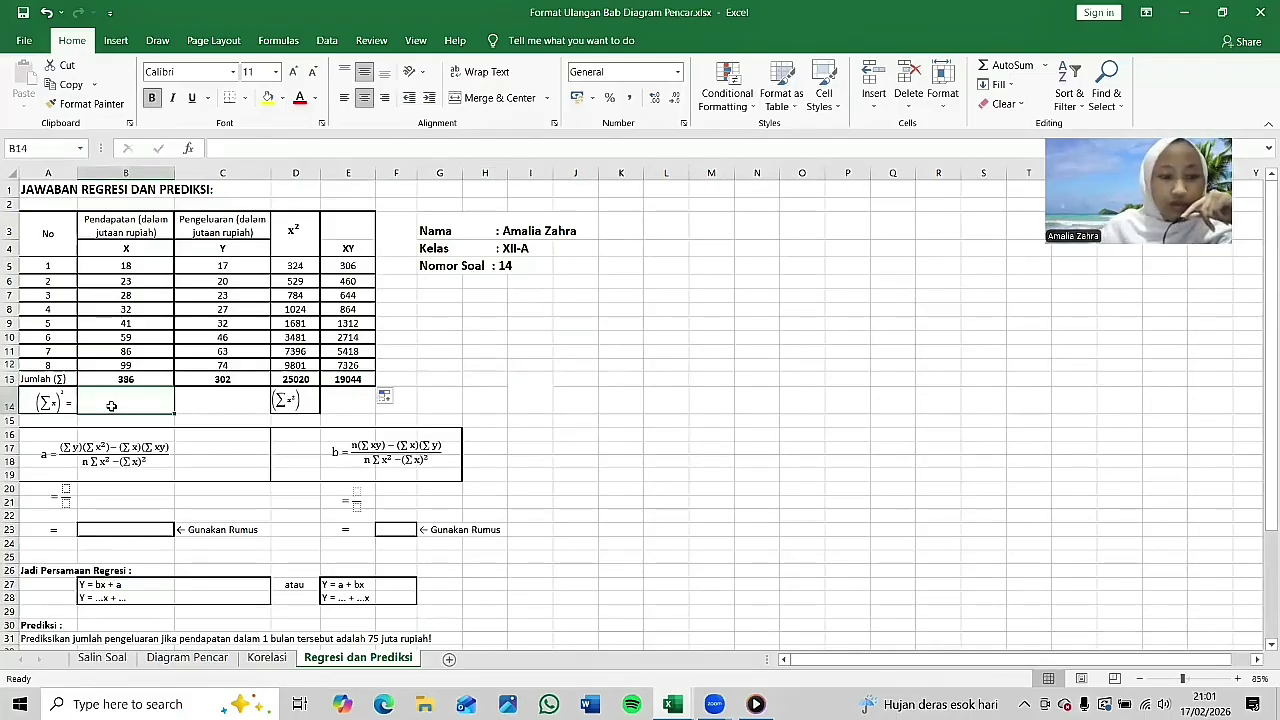
text(=)
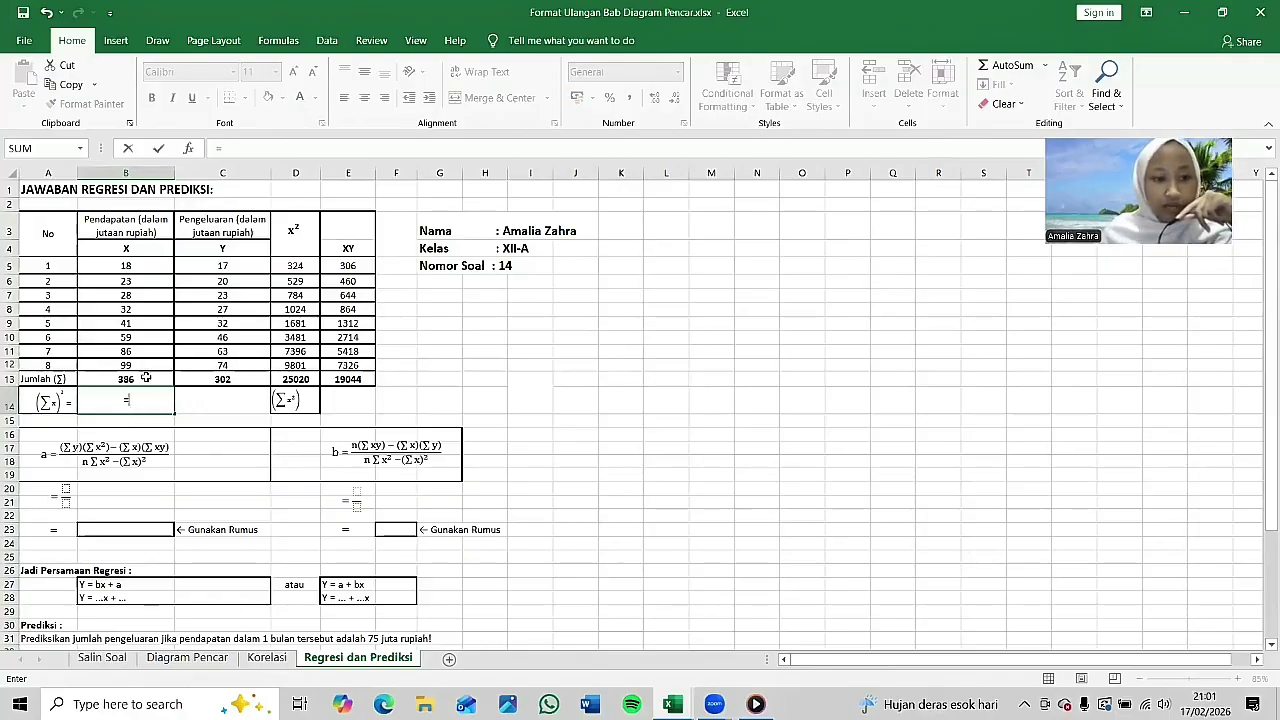
click(146, 377)
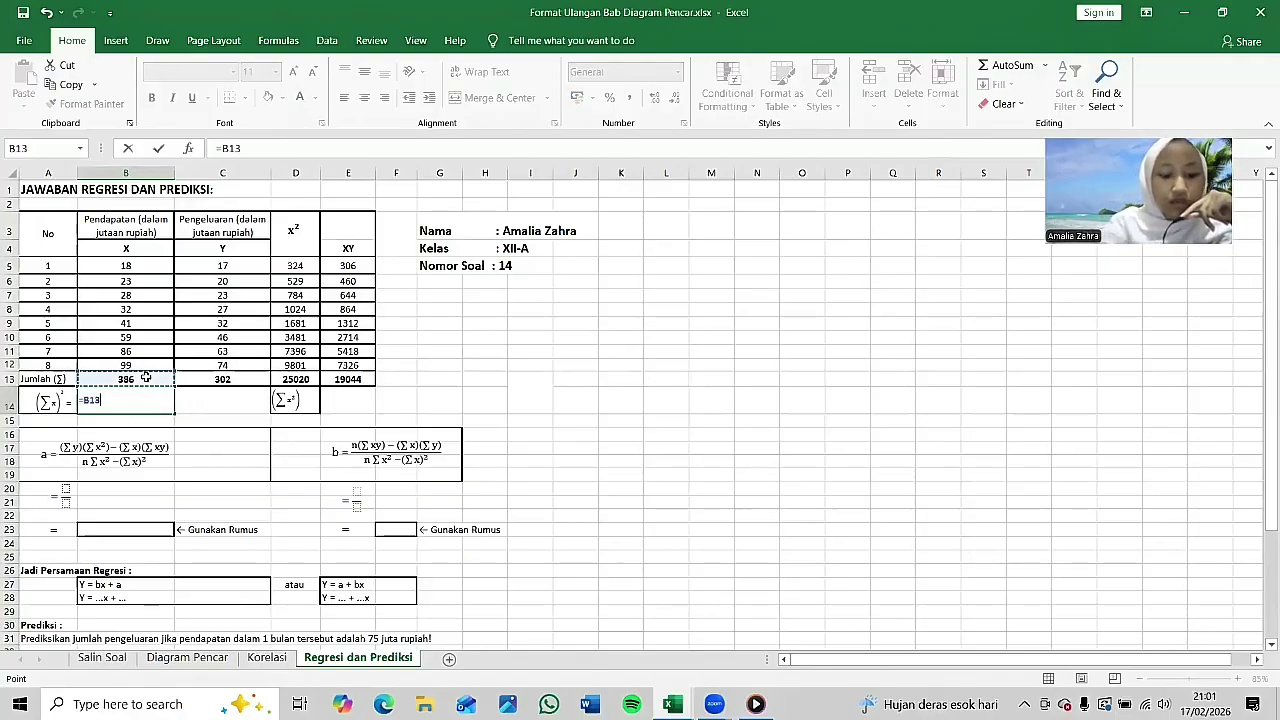
text(^2)
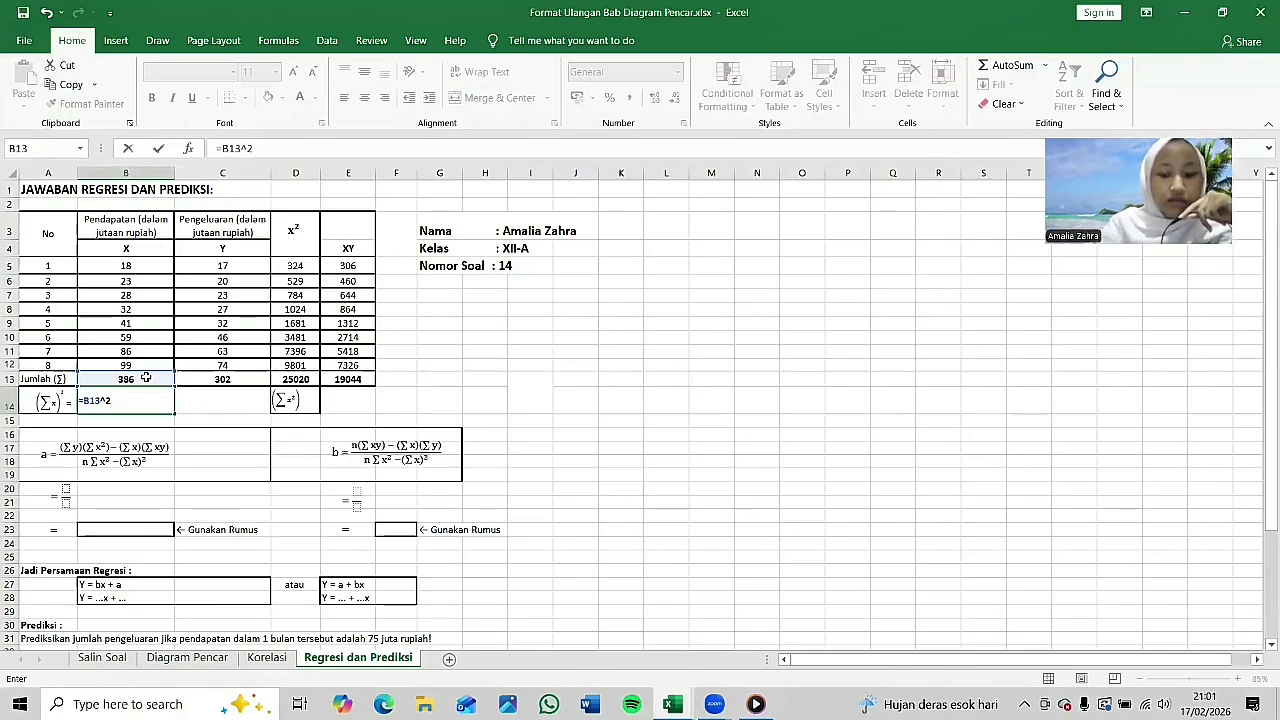
key(Return)
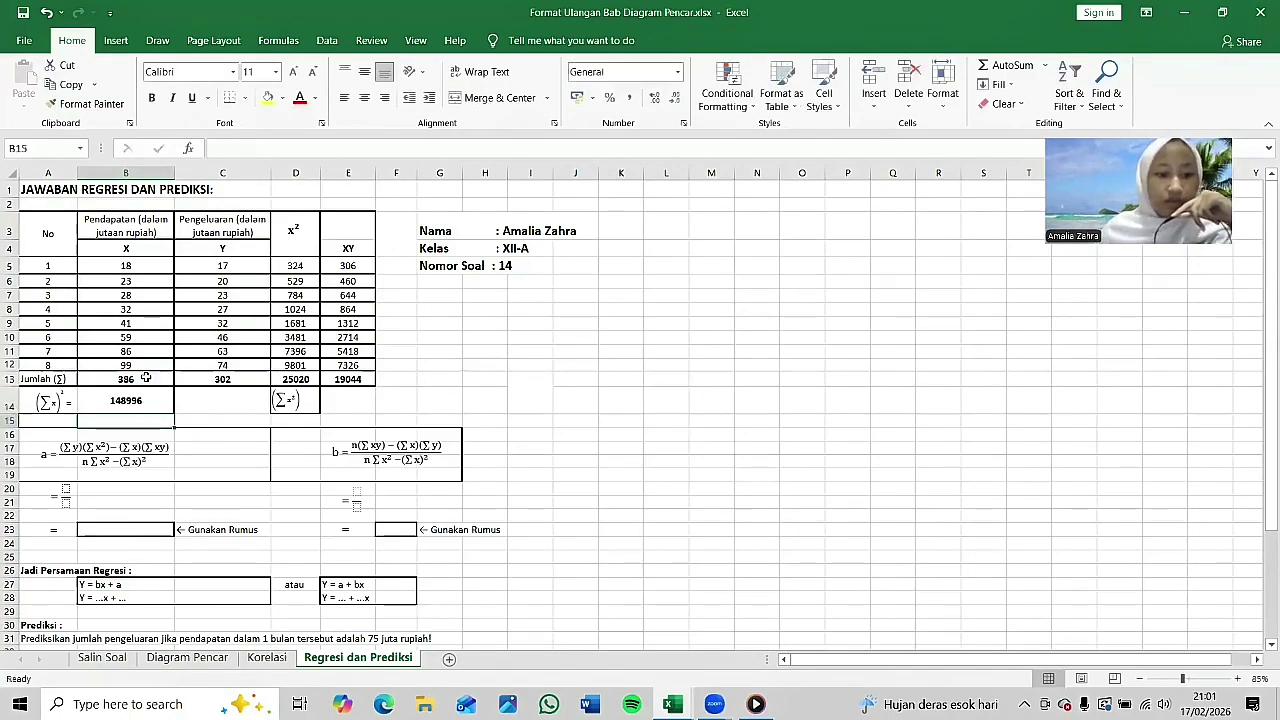
click(440, 380)
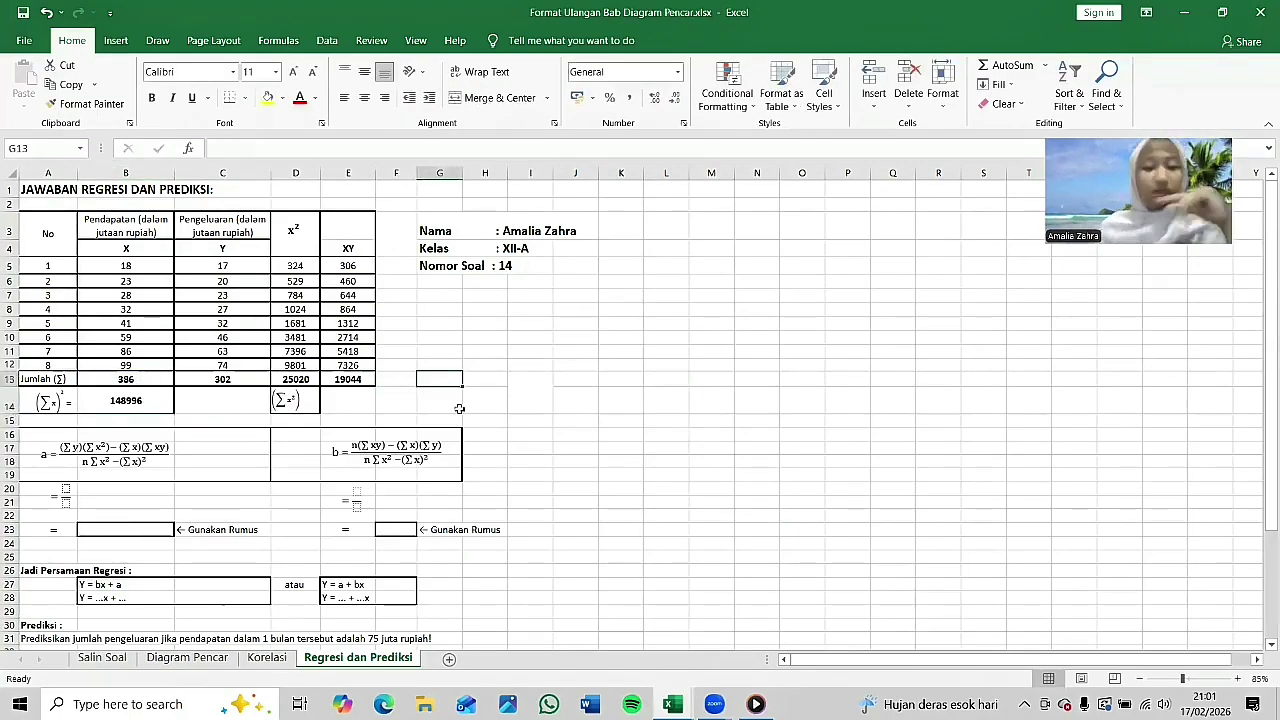
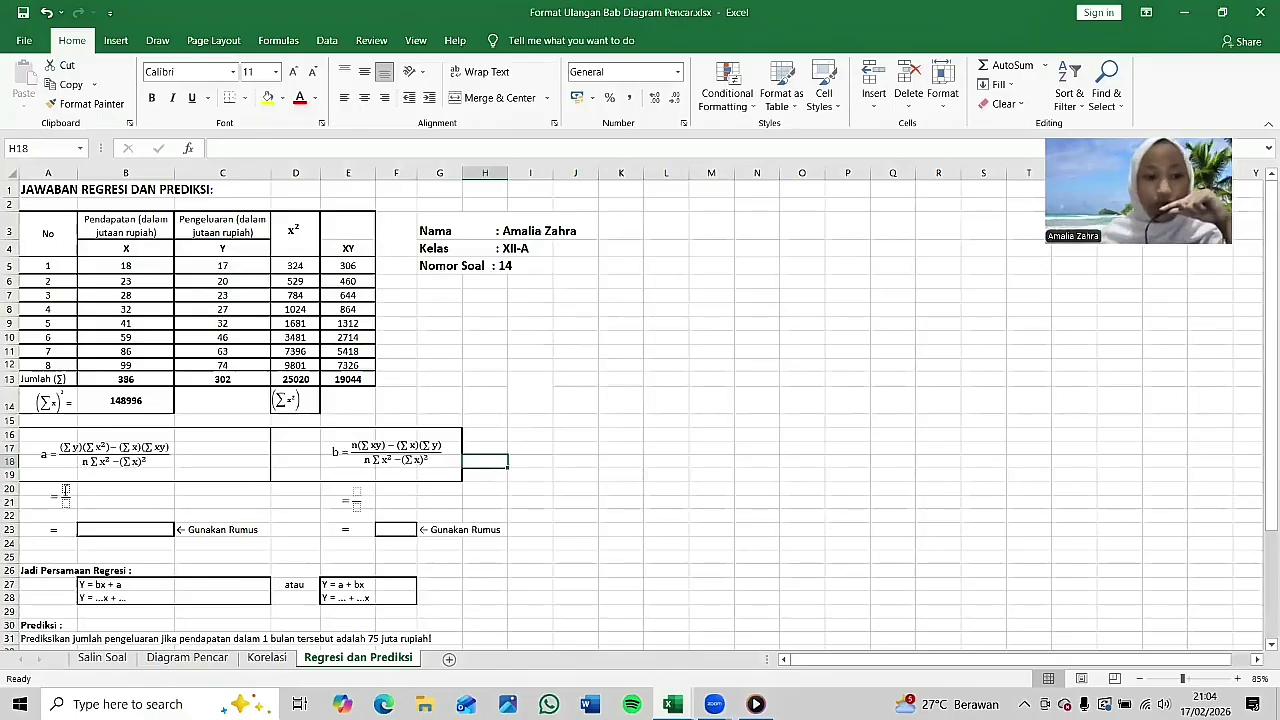
Step: Fill the numerator of the fraction below the a formula with 302*25020-386*19044
click(65, 492)
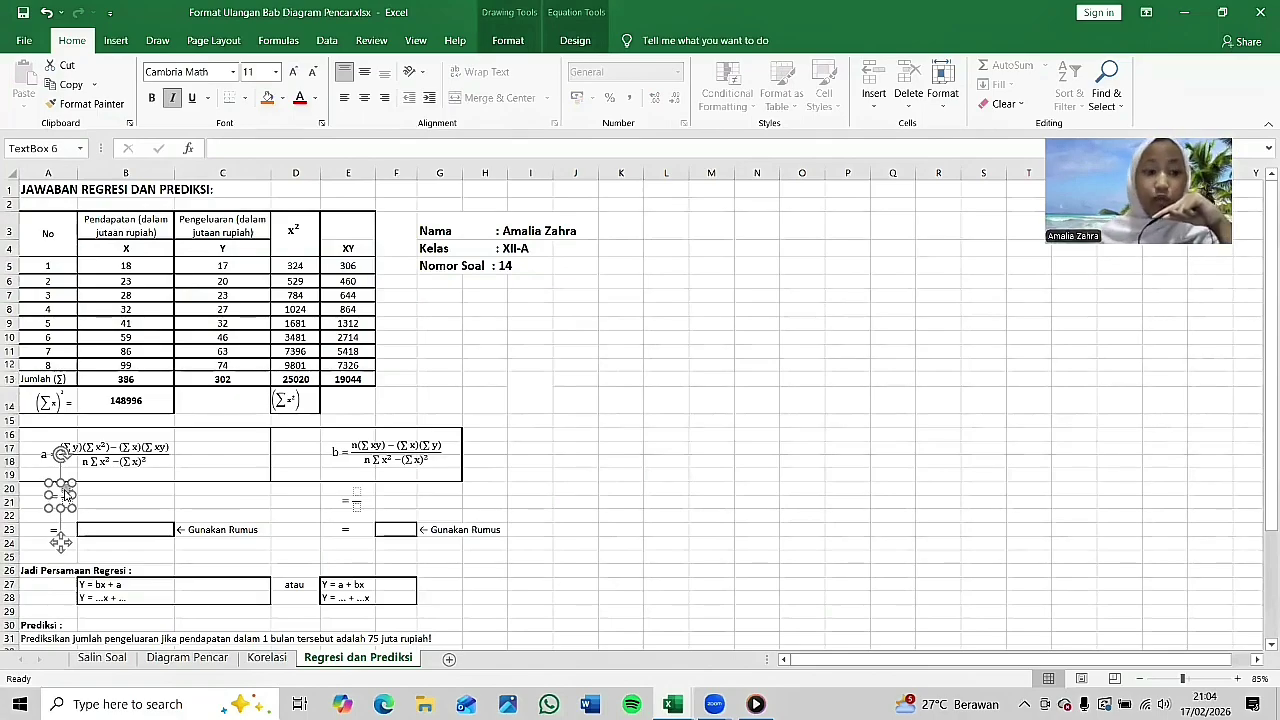
text(302*)
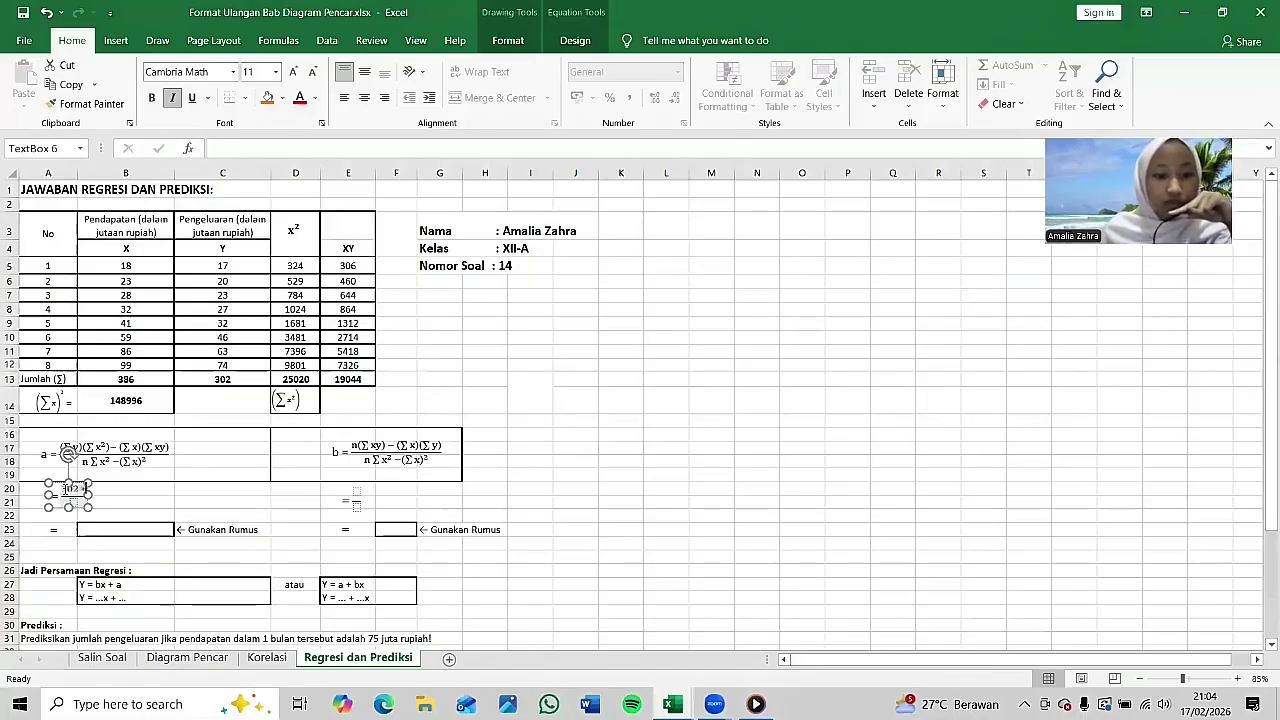
text(25020)
text(-386)
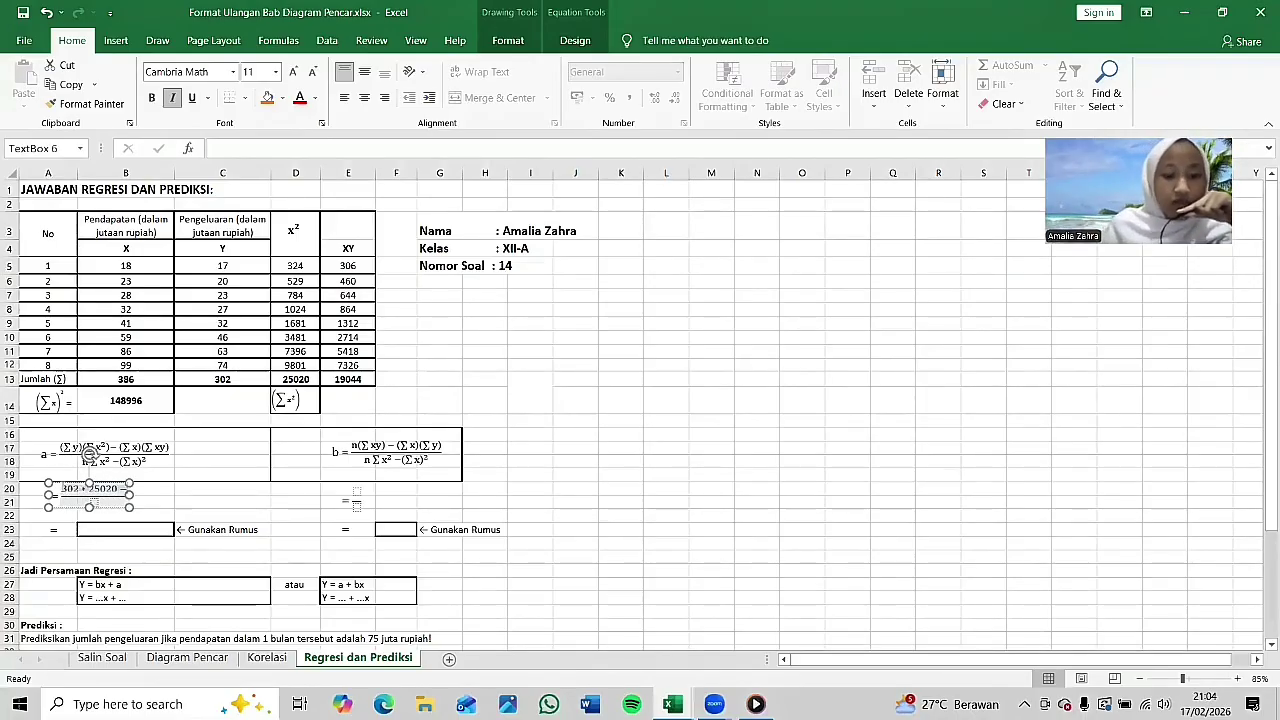
text(*)
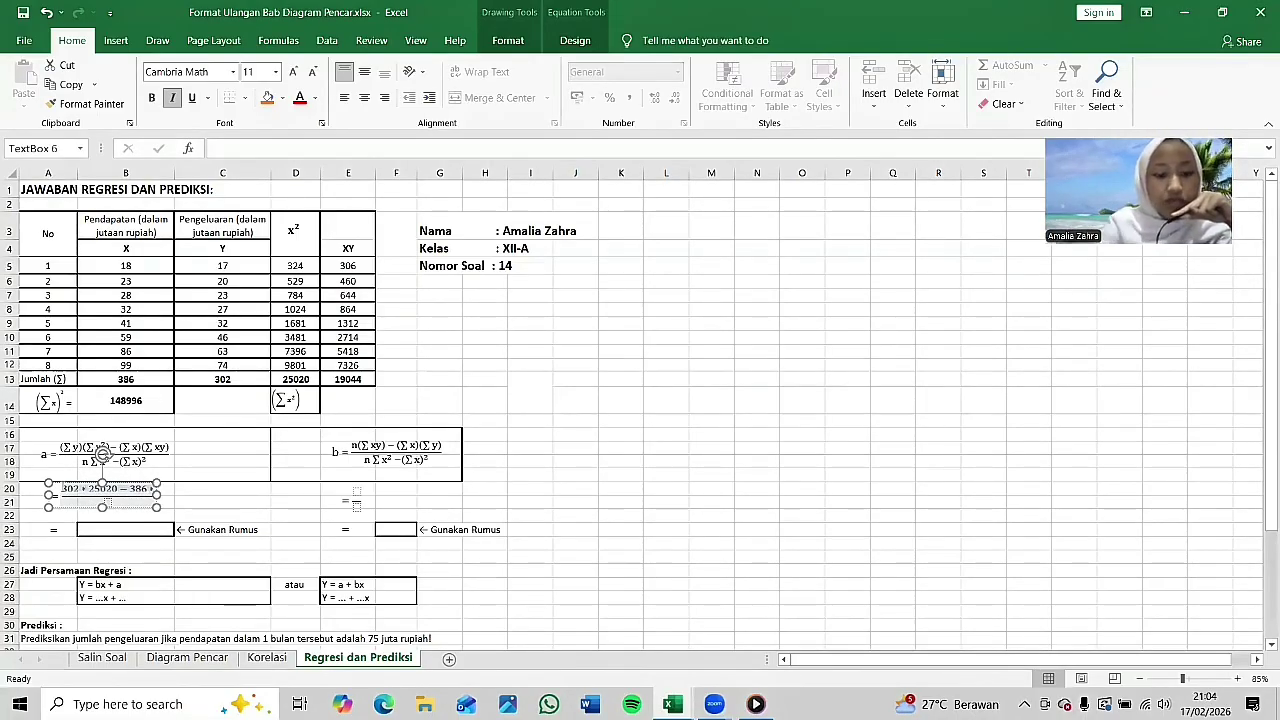
text(19044)
click(205, 490)
click(123, 504)
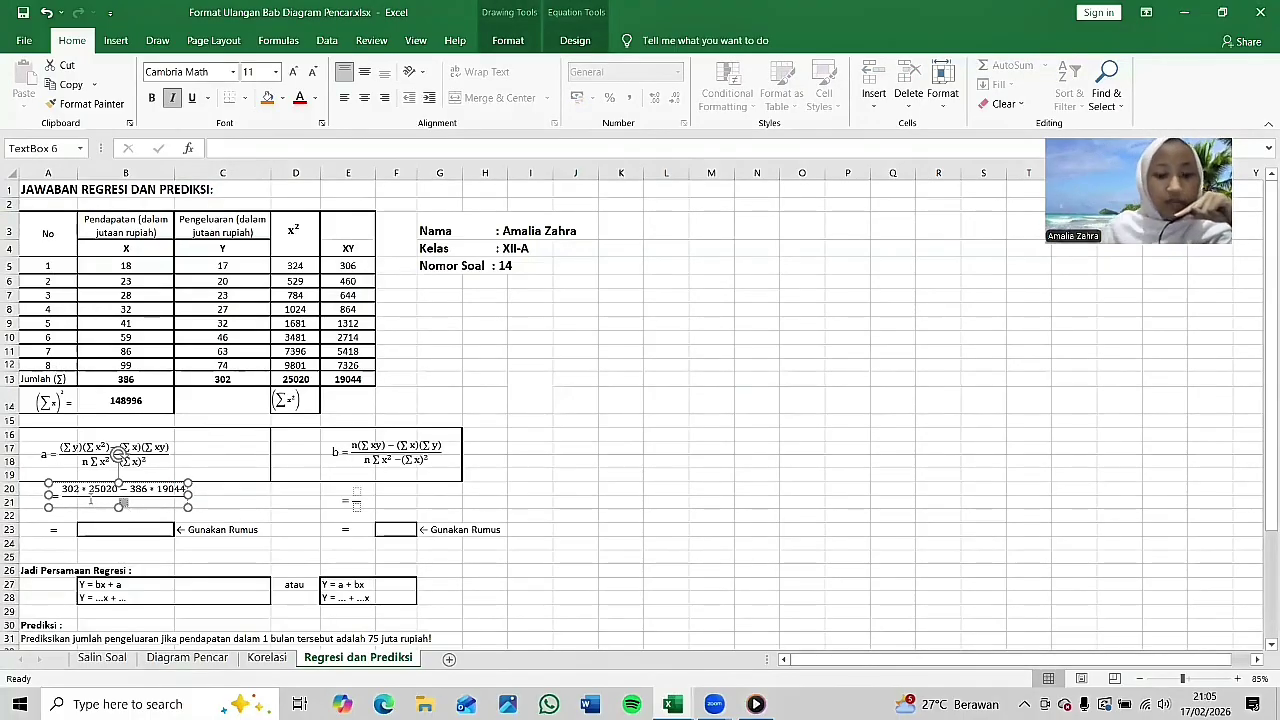
text(8 )
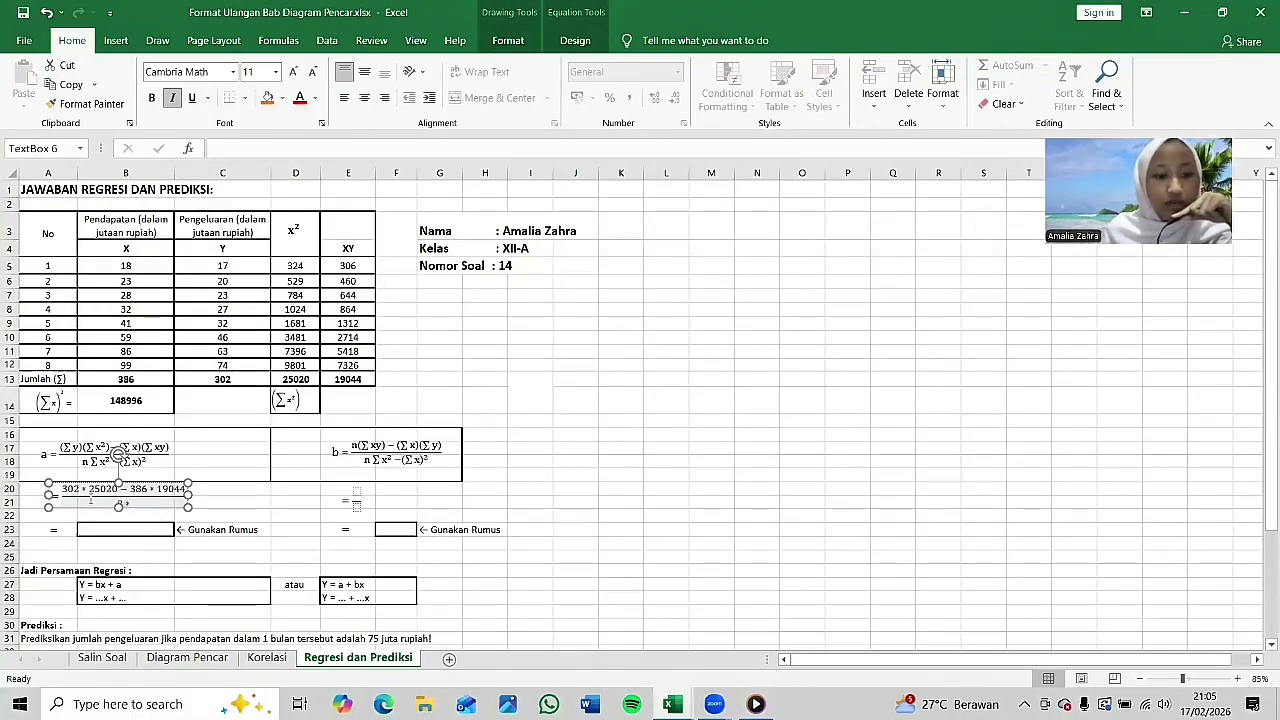
text(* 25020 - )
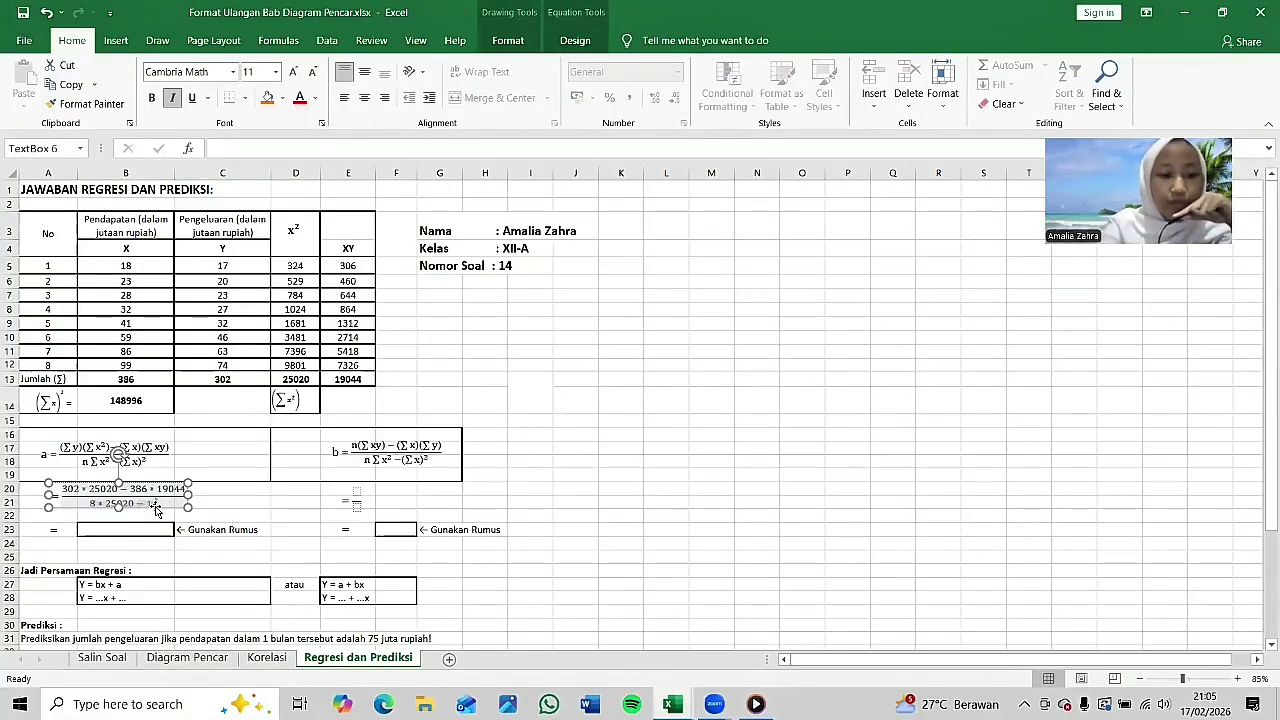
text(148996)
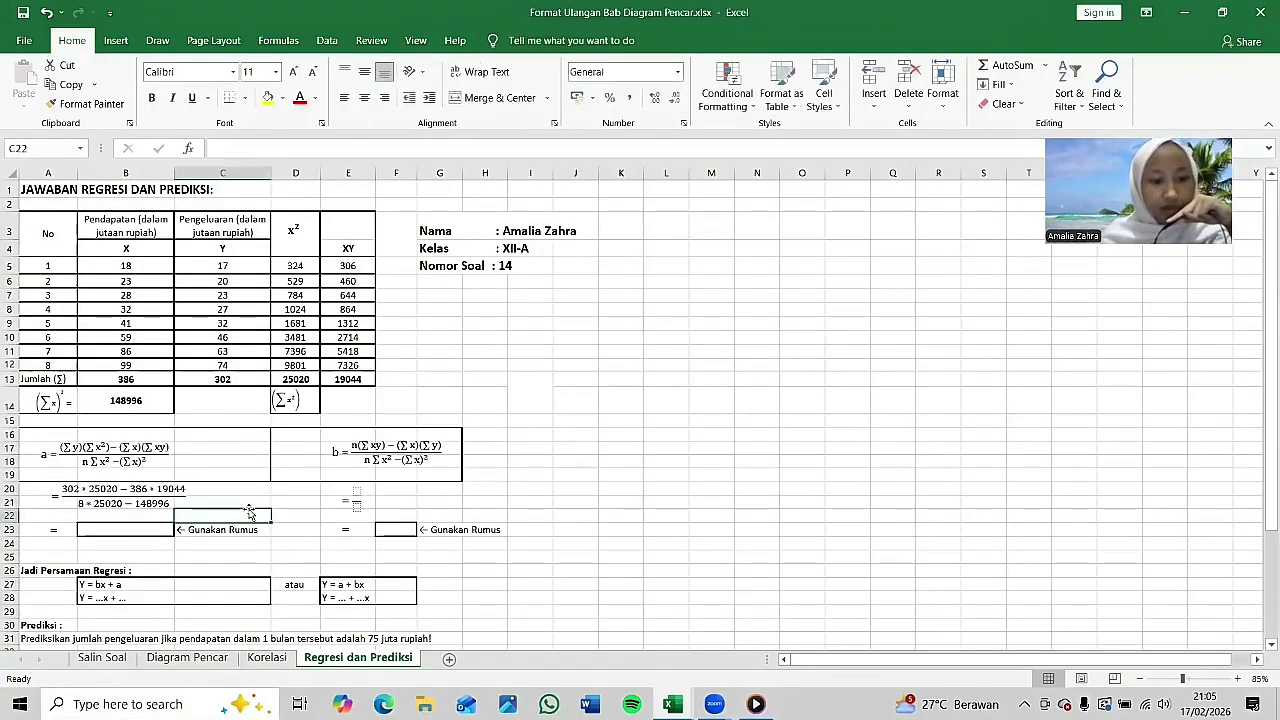
Step: Fill the numerator of the fraction below the b formula with 8*19044-386*302
click(357, 495)
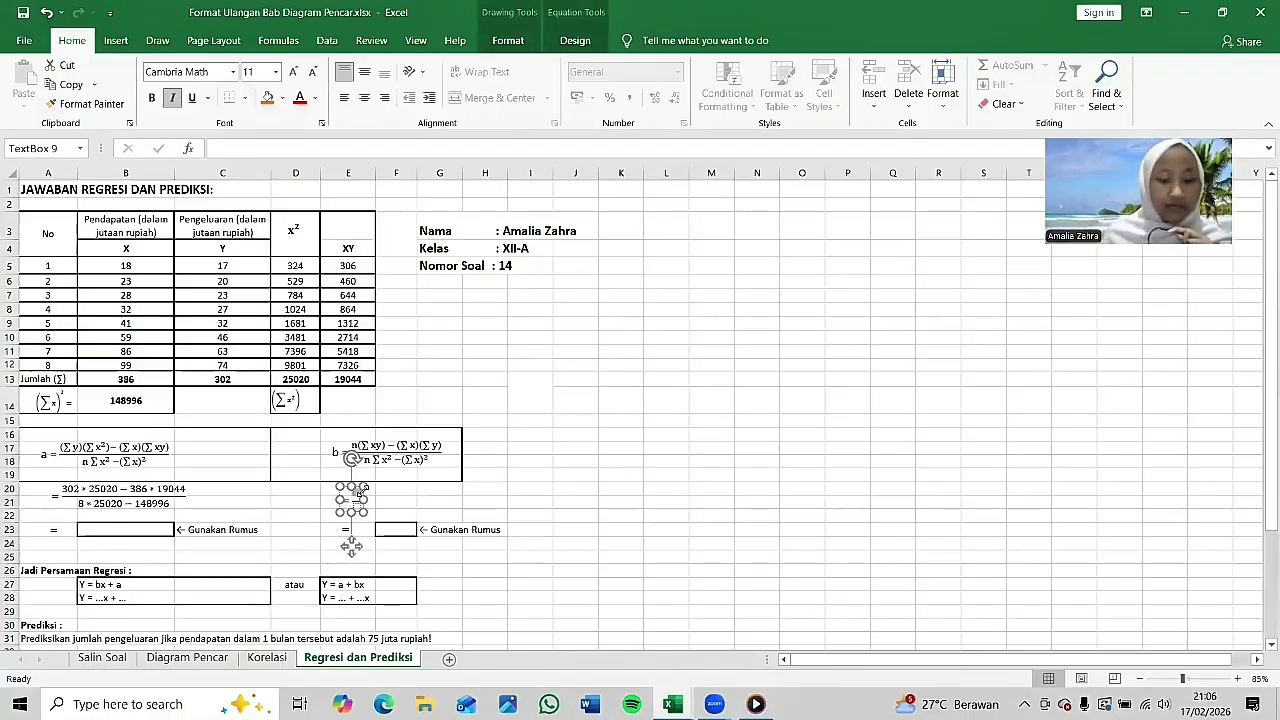
text(8*)
text(19044-)
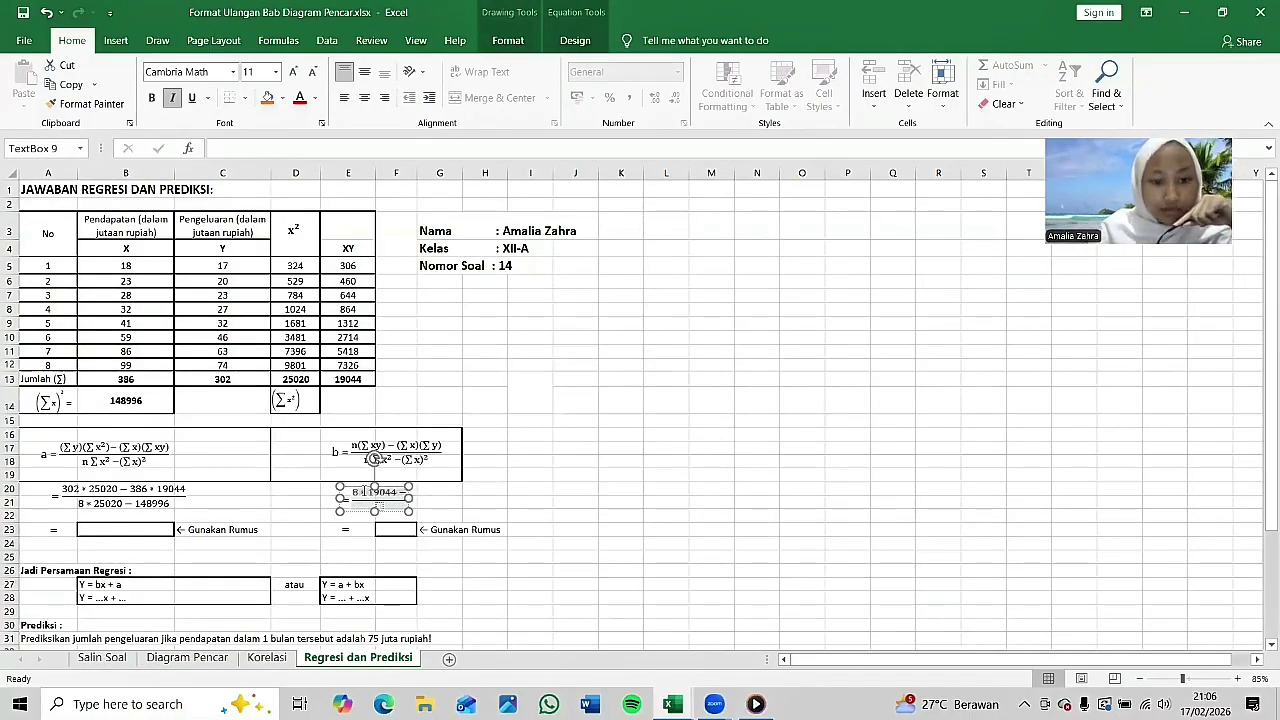
text(386)
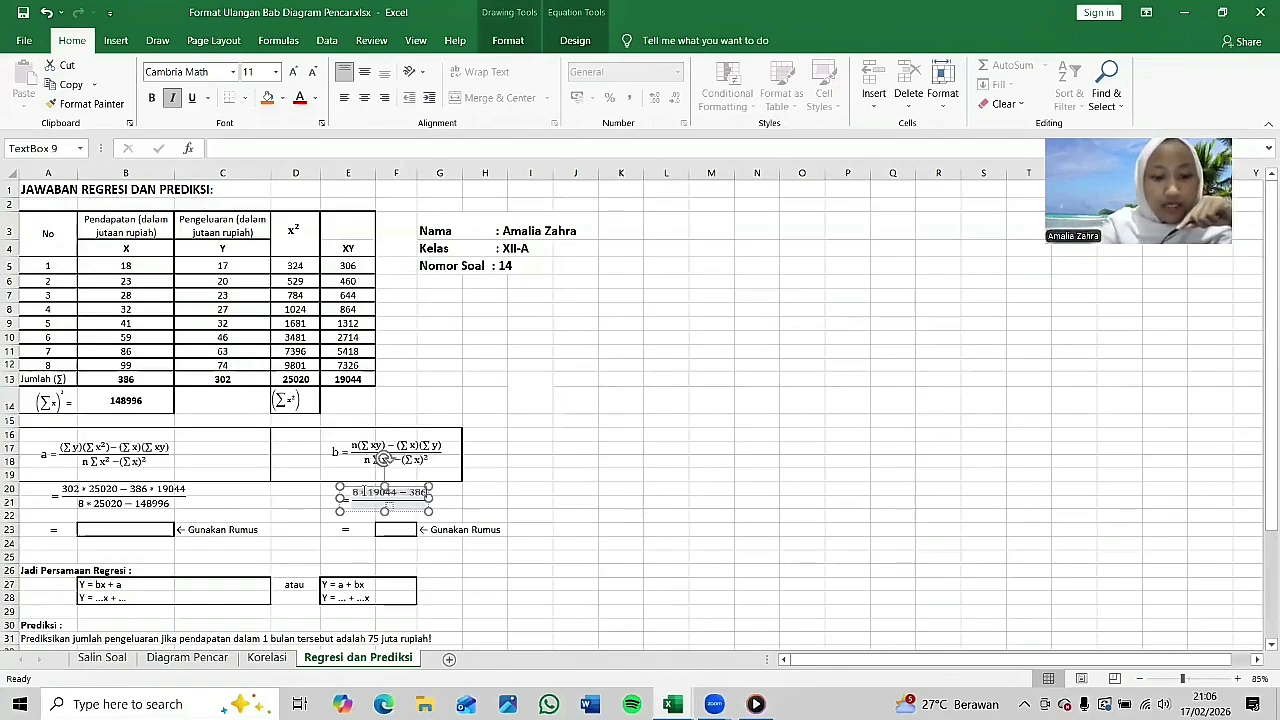
text(*302)
click(547, 508)
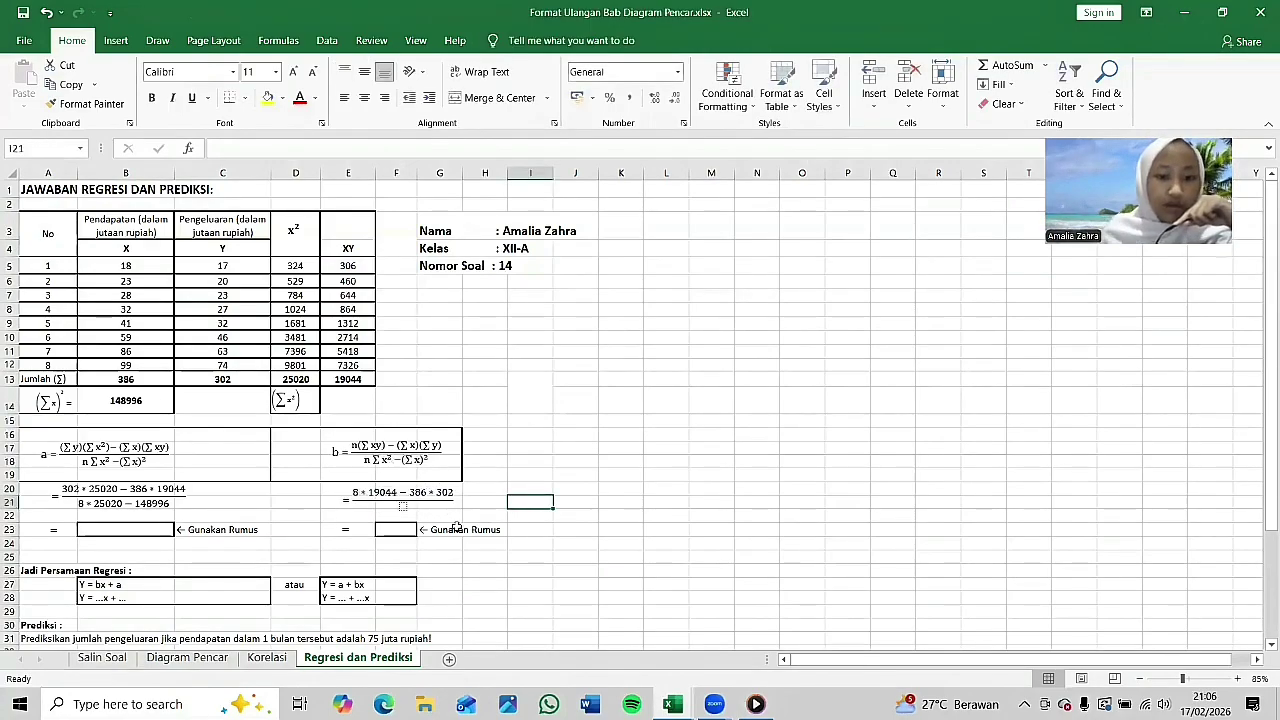
click(120, 503)
drag(77, 503, 168, 507)
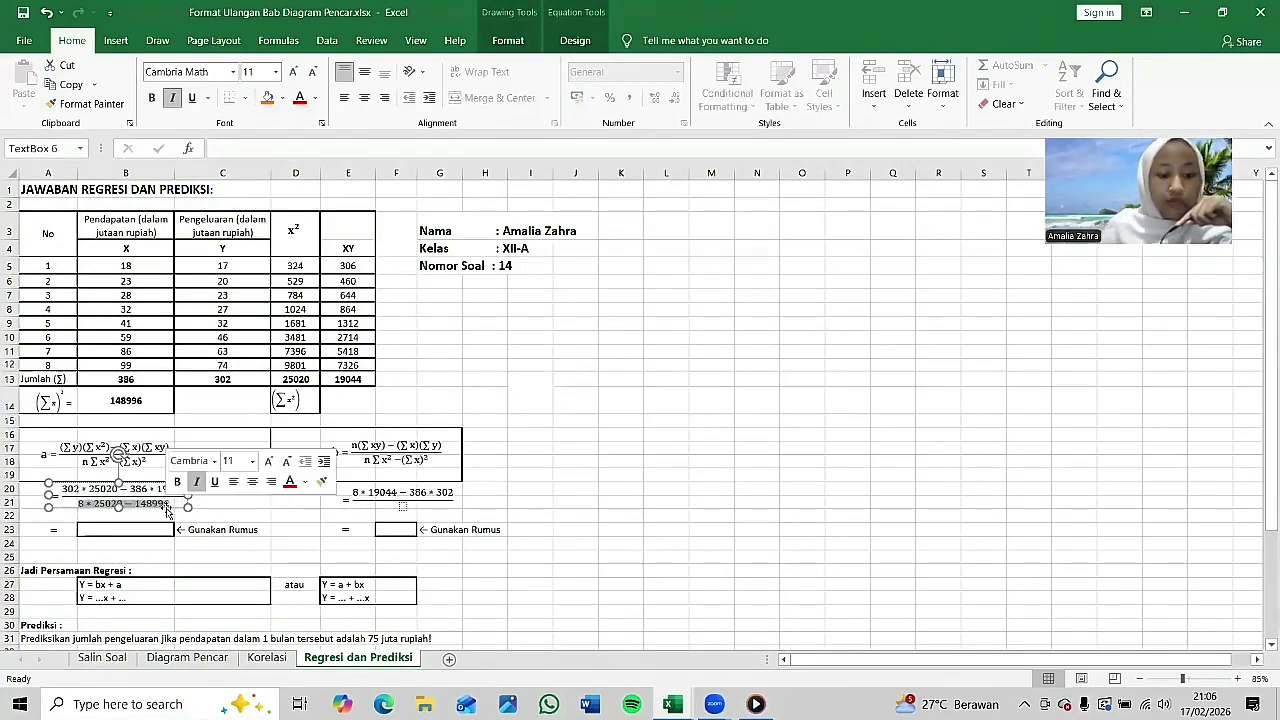
key(ctrl+c)
click(403, 509)
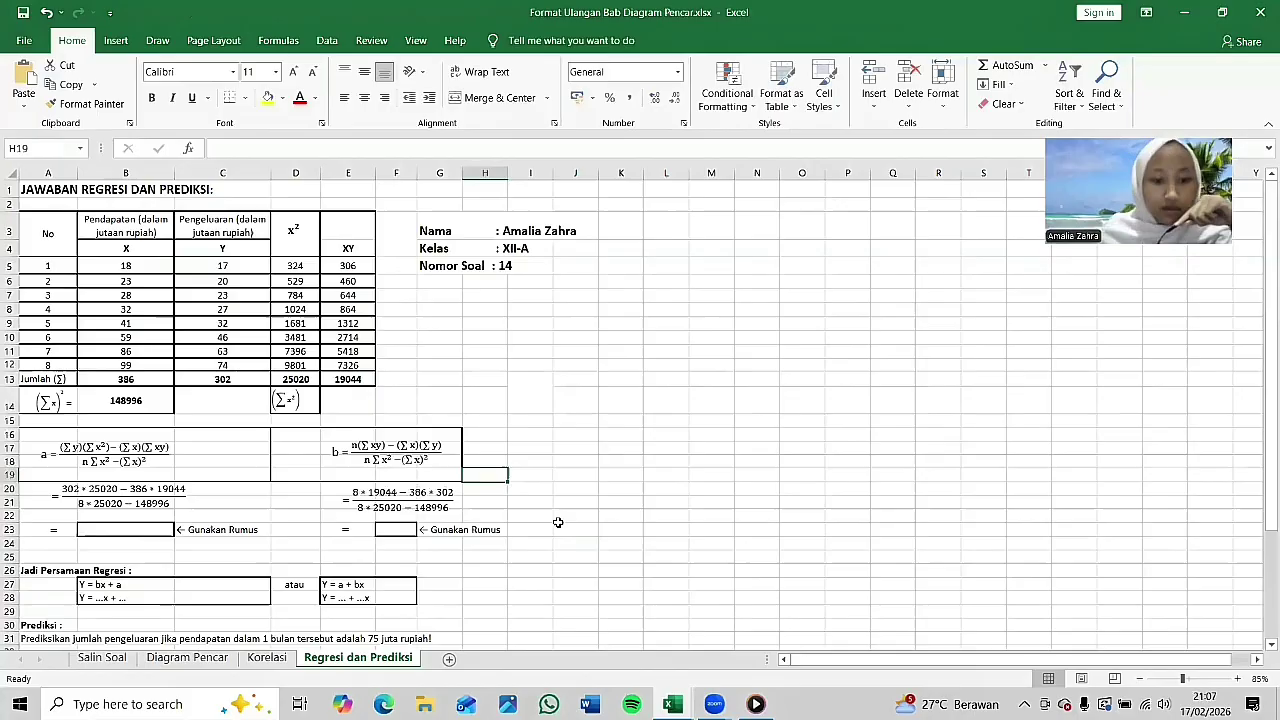
Step: Start the formula for a in cell B23 with the numerator =(C13*D13-B13*E13)
scroll(535, 371, down, 1)
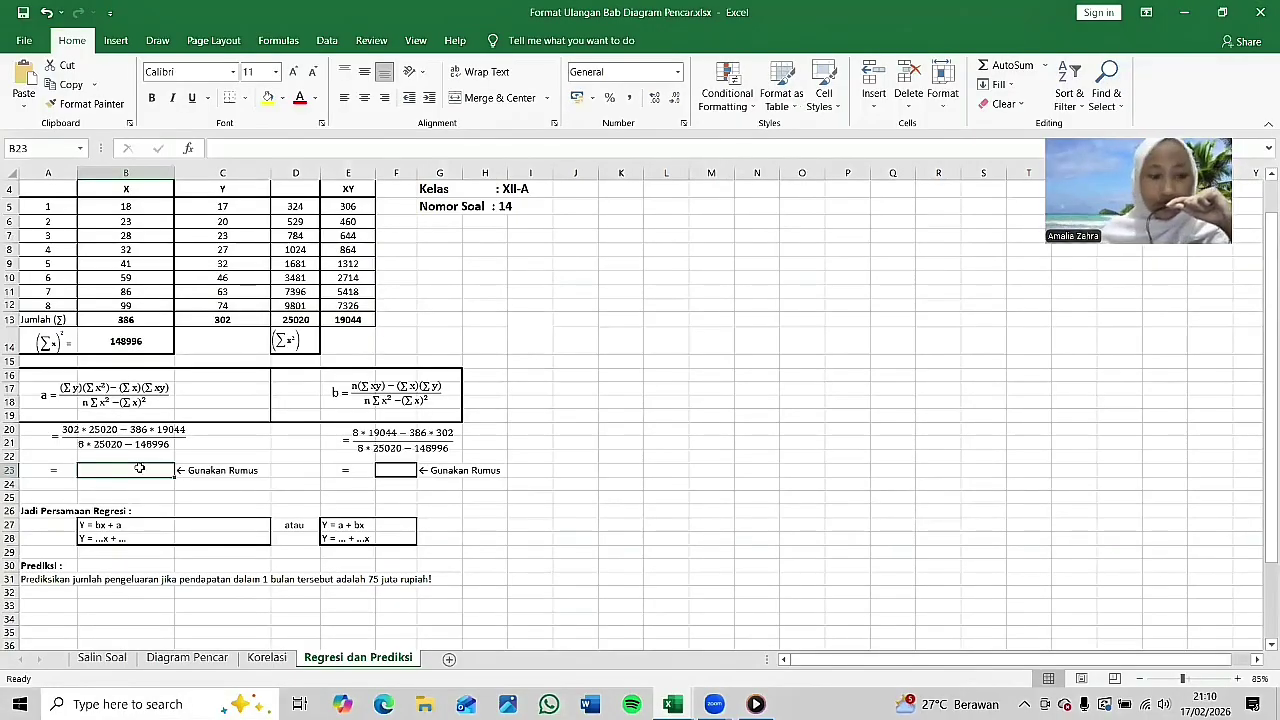
text(=)
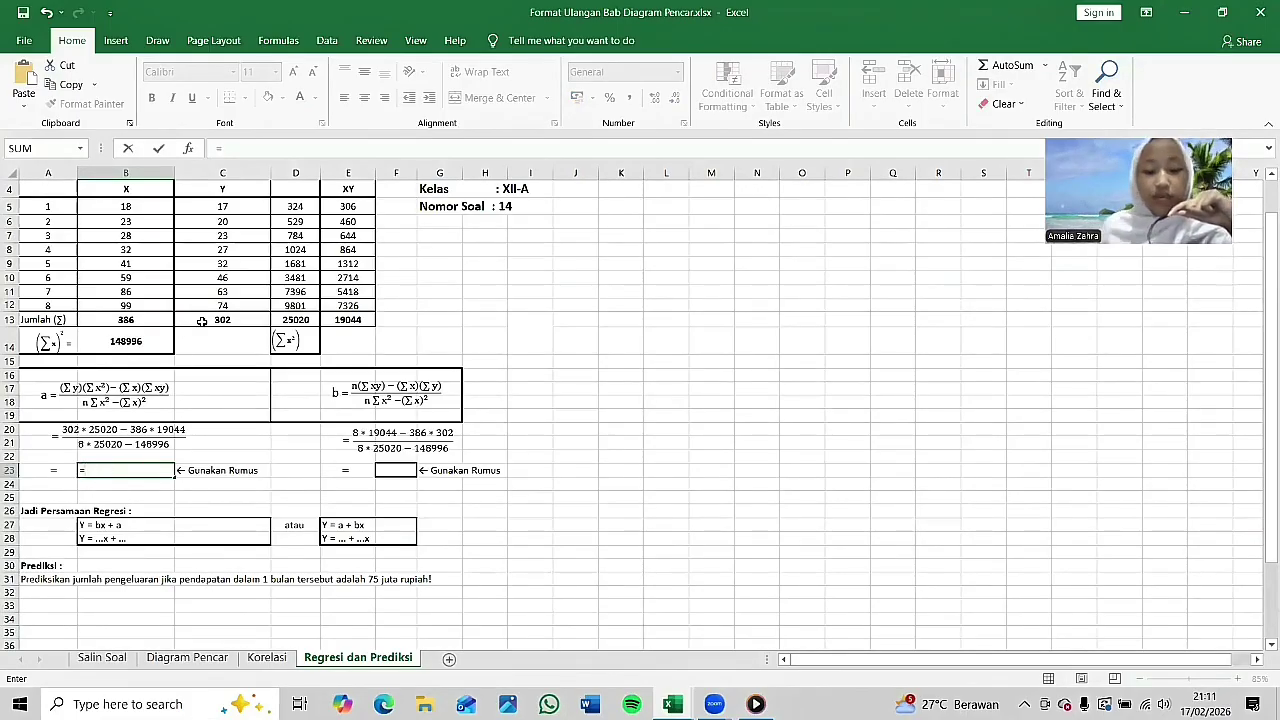
text(()
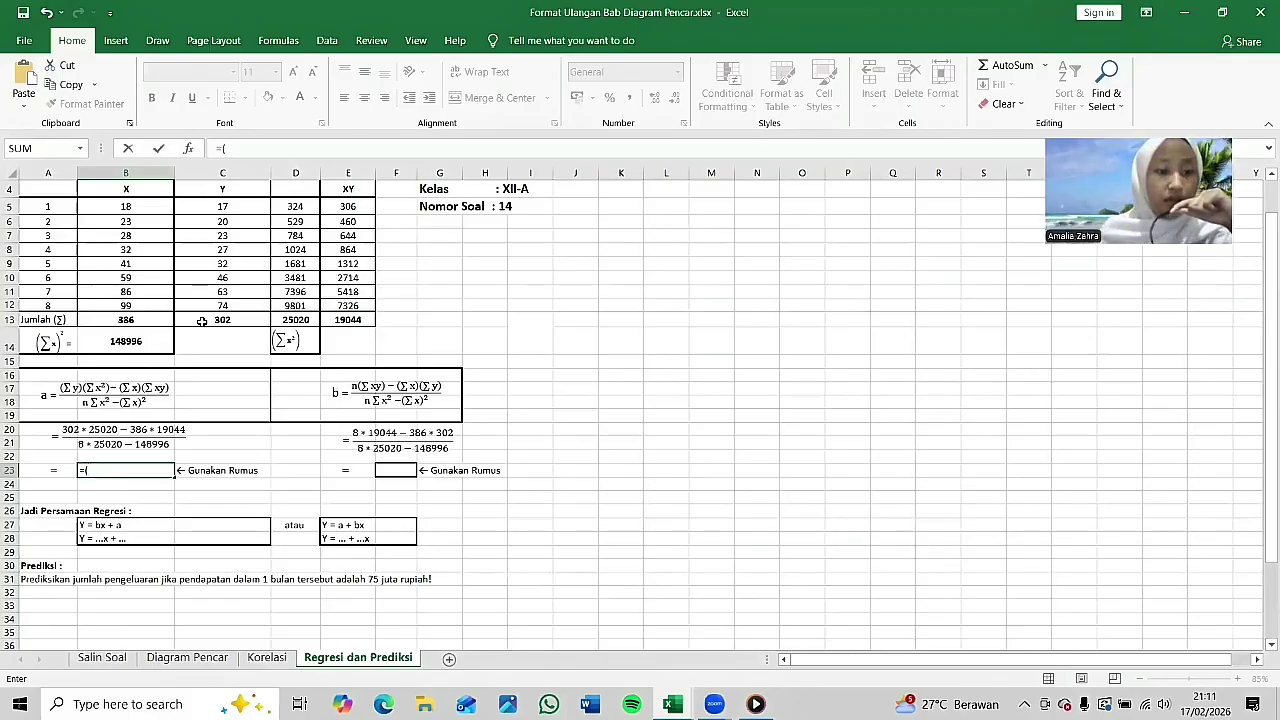
click(201, 321)
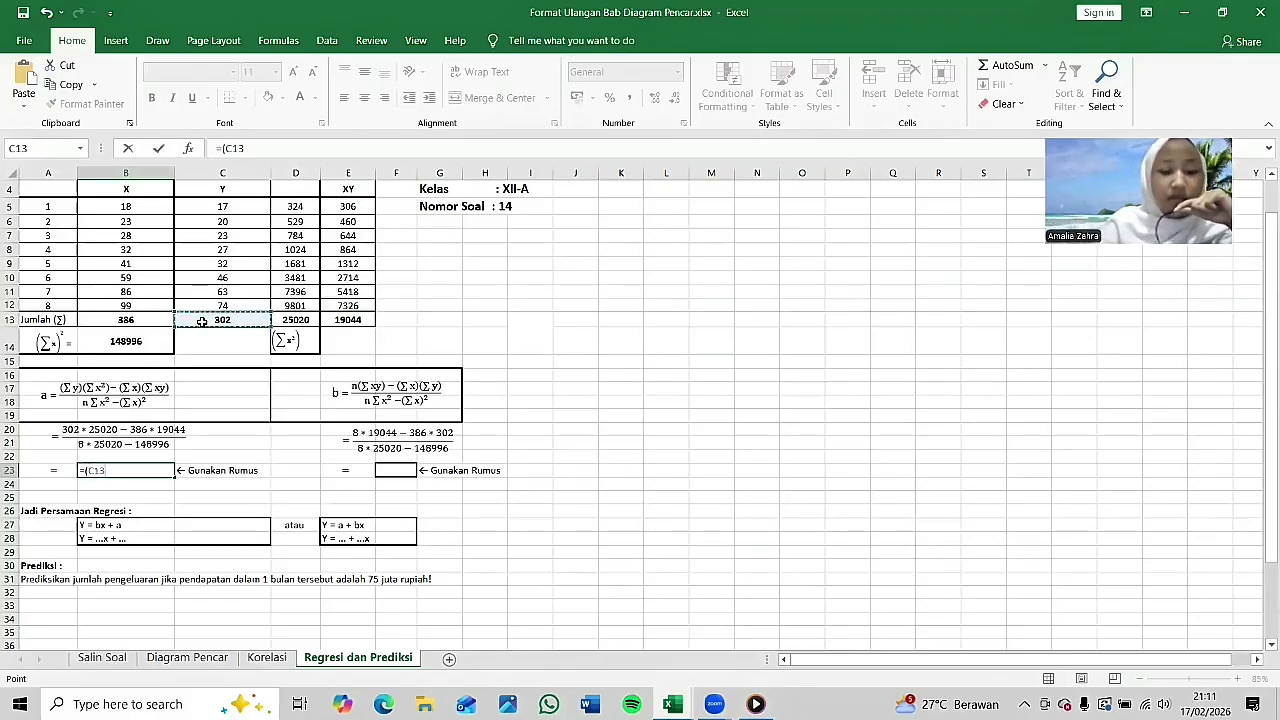
text(*)
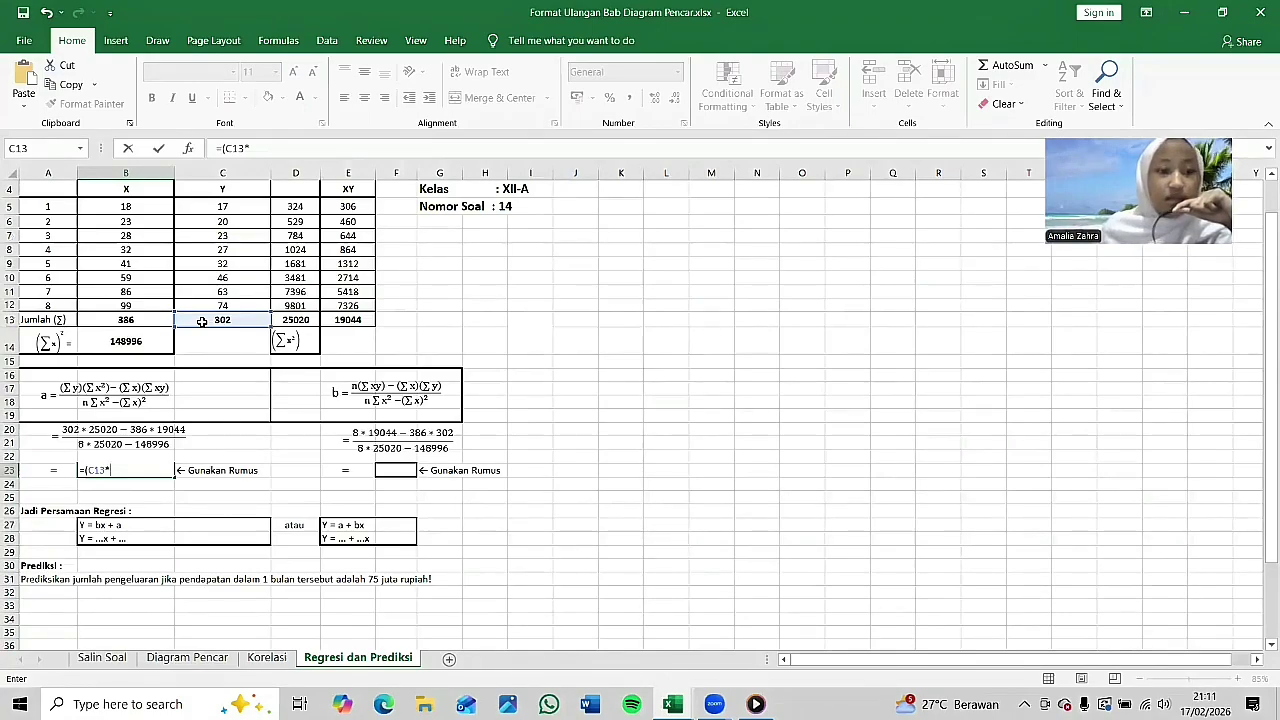
click(287, 319)
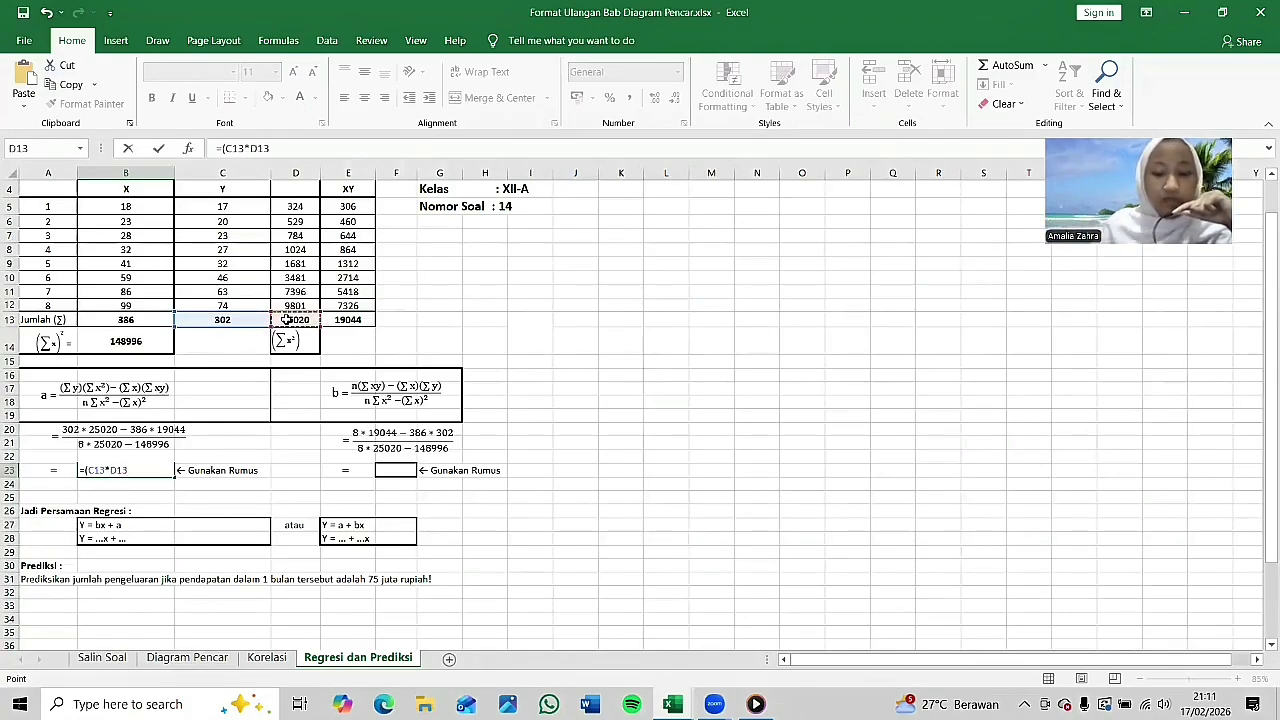
text(-)
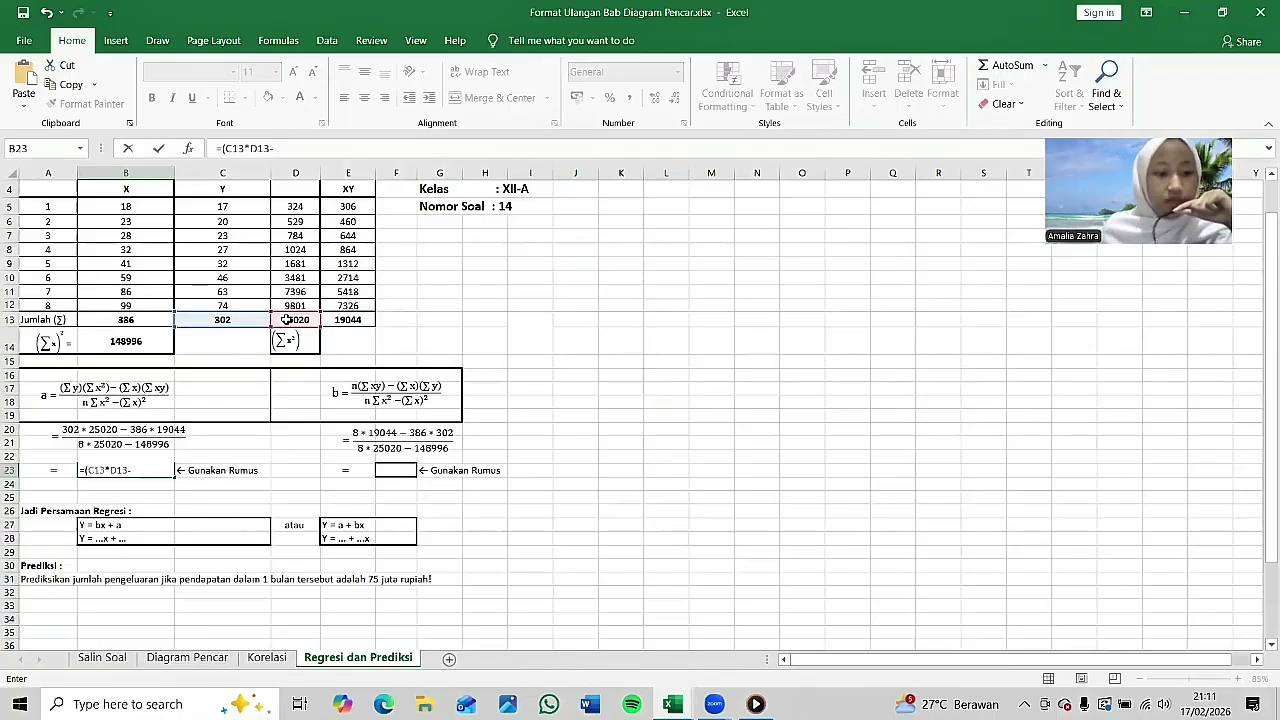
click(152, 318)
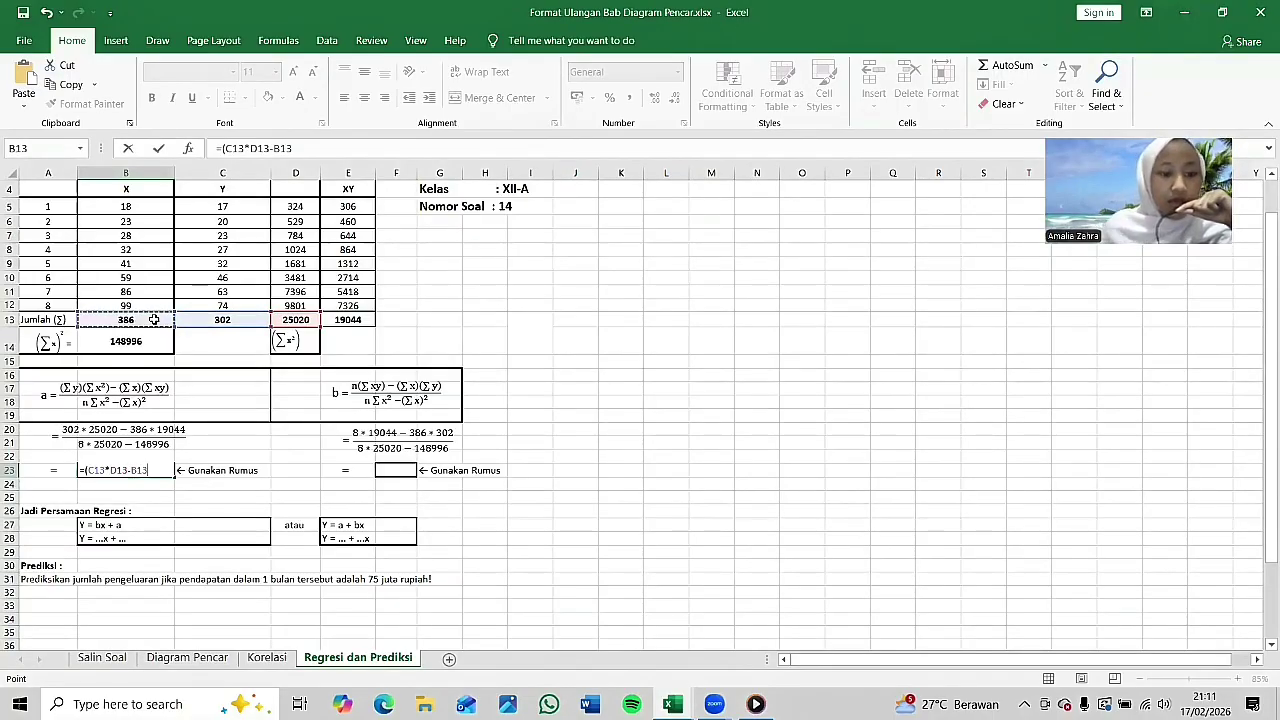
text(*)
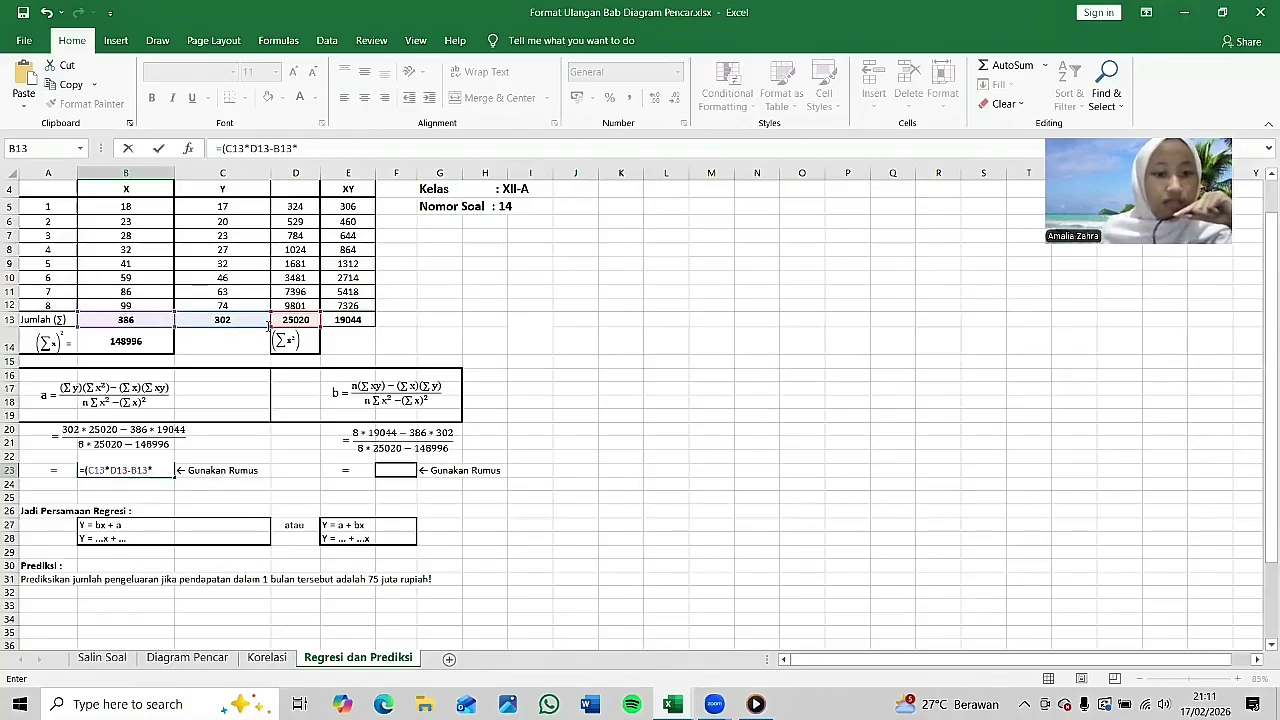
click(338, 324)
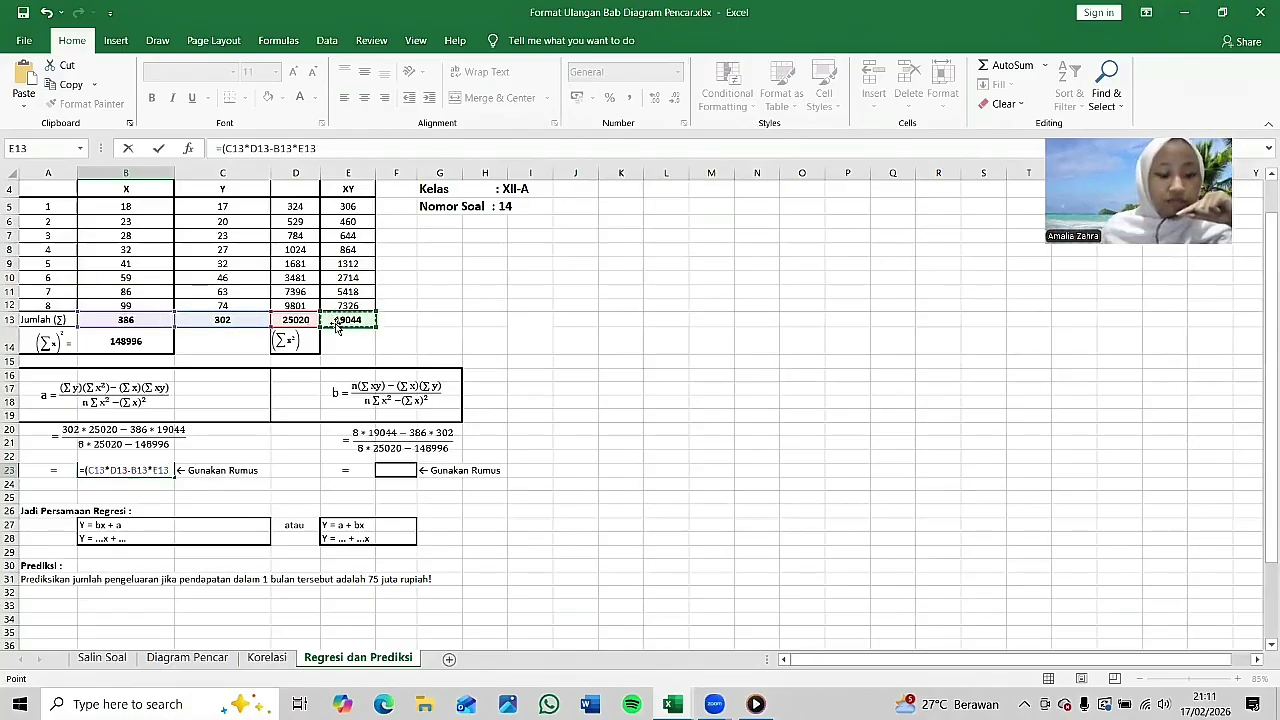
text())
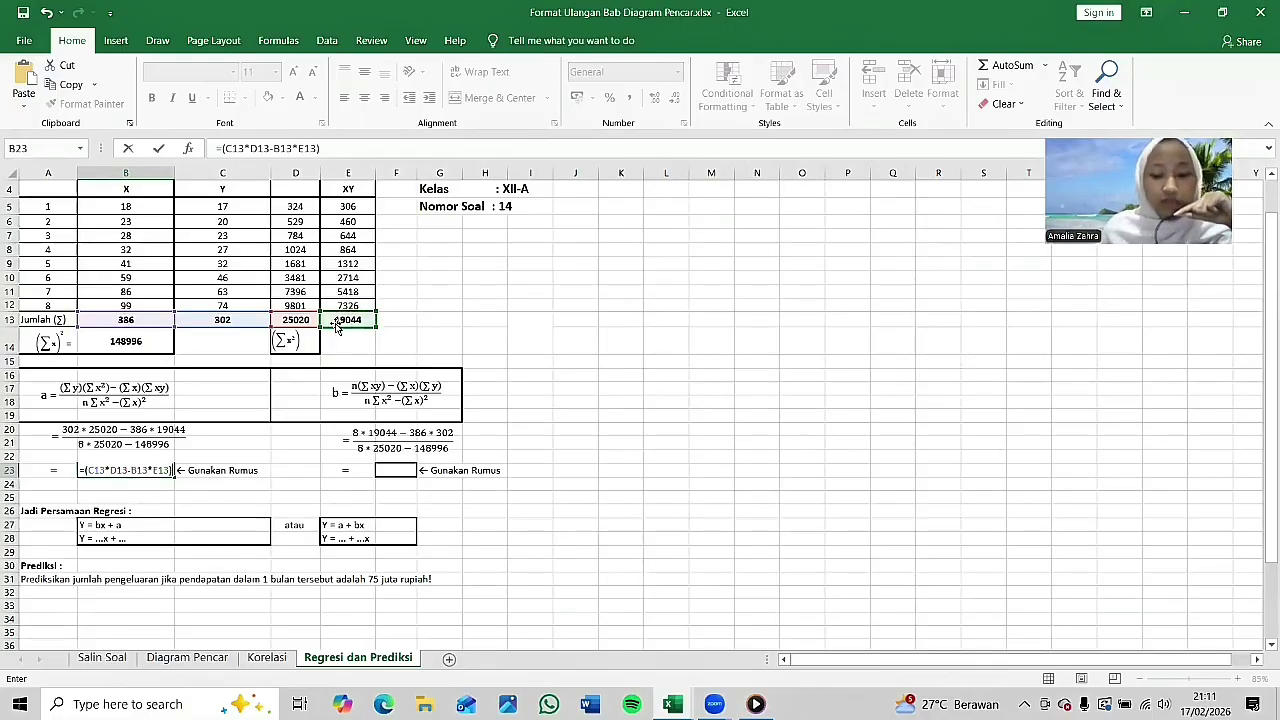
Step: Complete the formula for a in B23 by dividing the numerator by (8*D13-B14)
text(/)
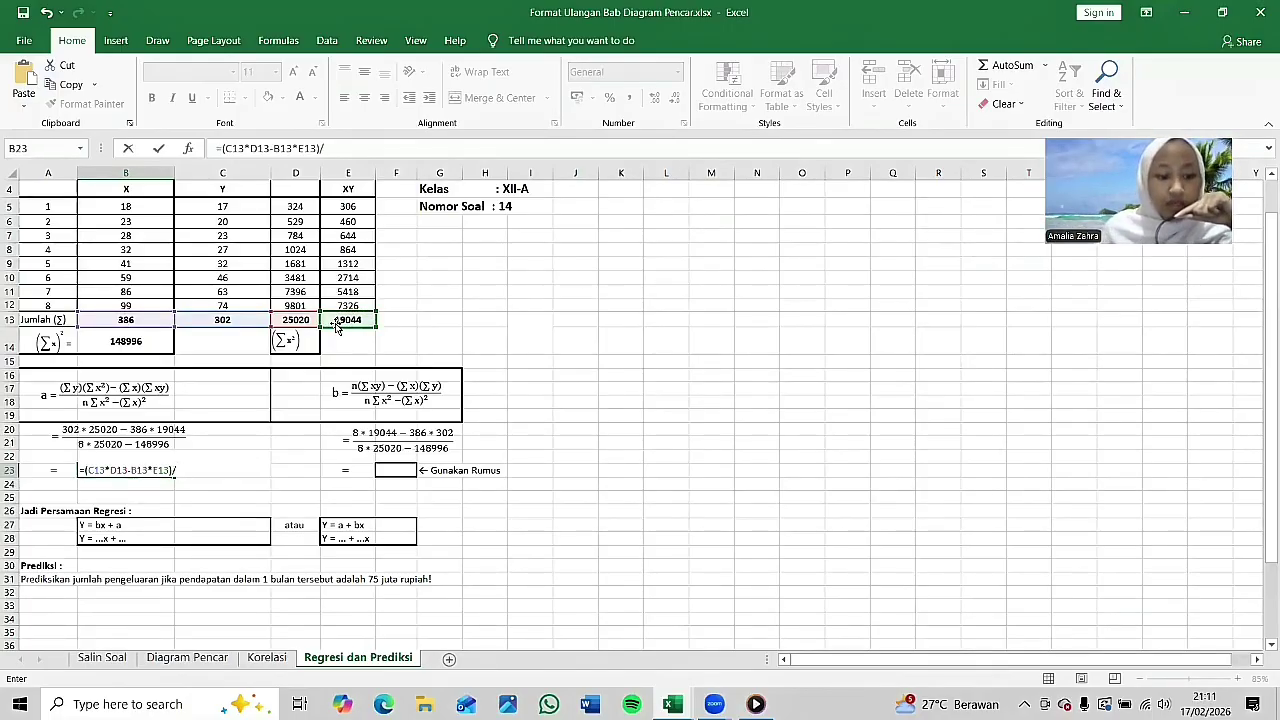
text(()
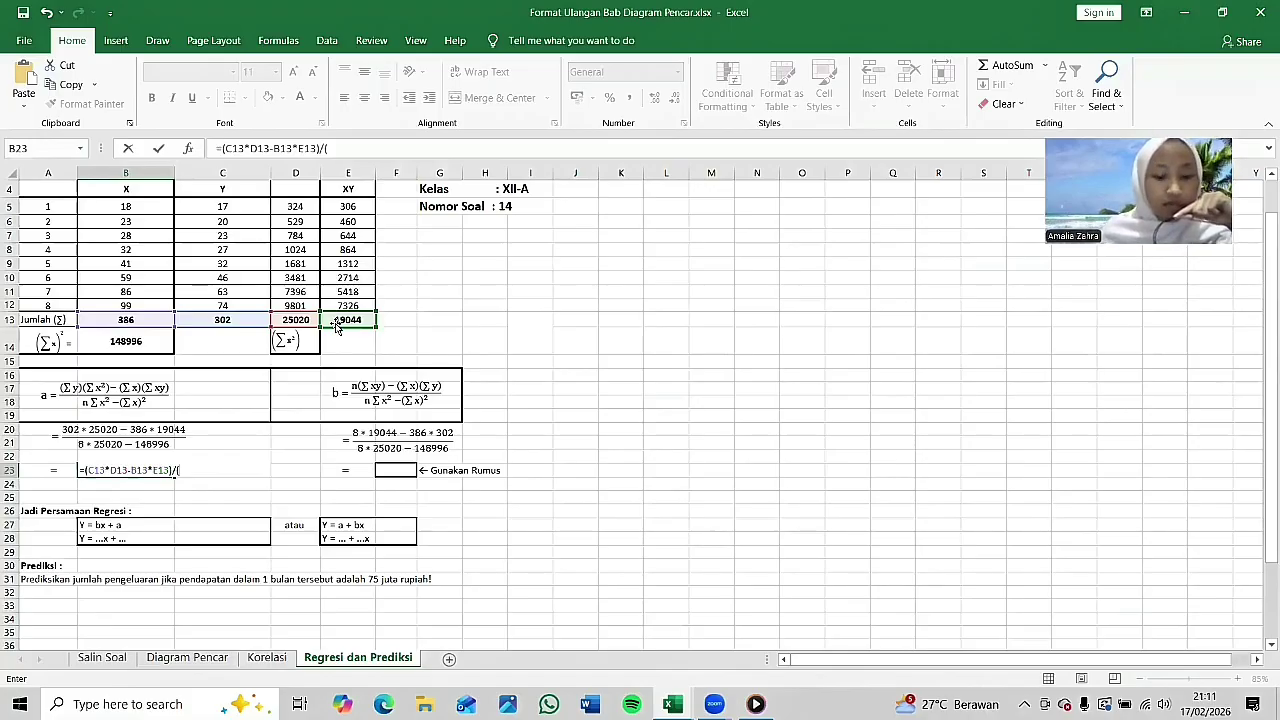
text(8)
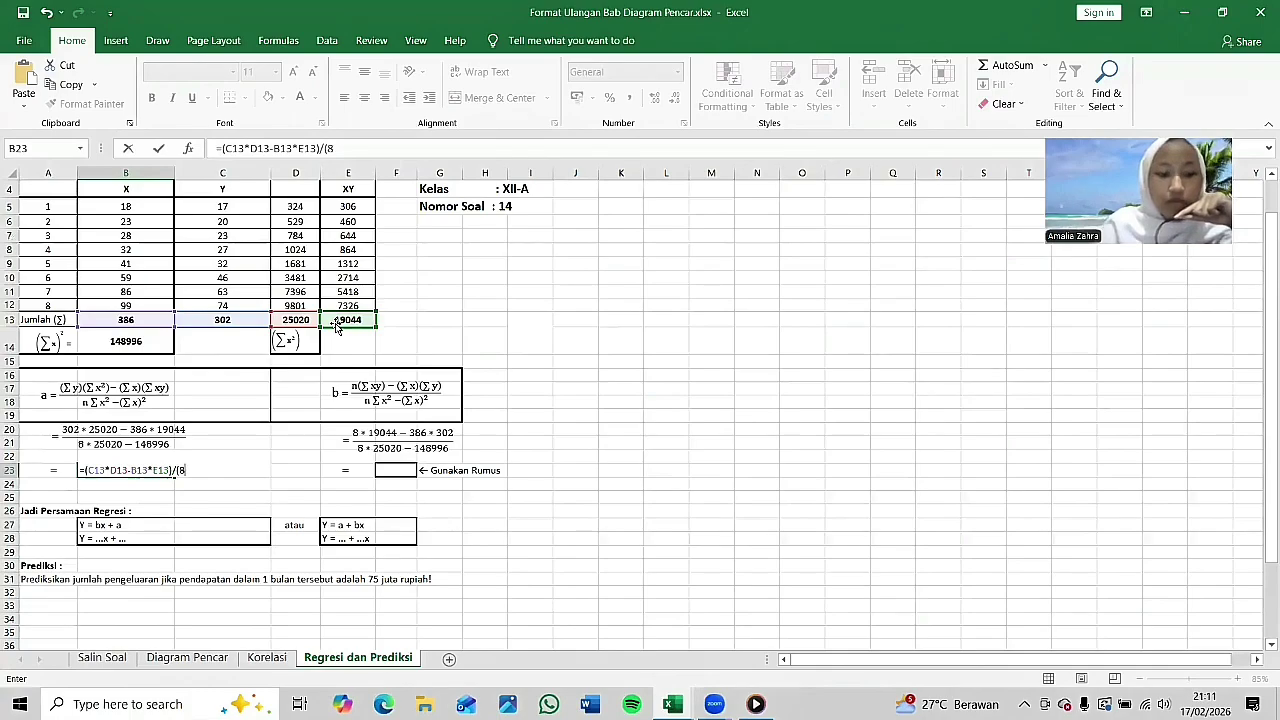
text(*)
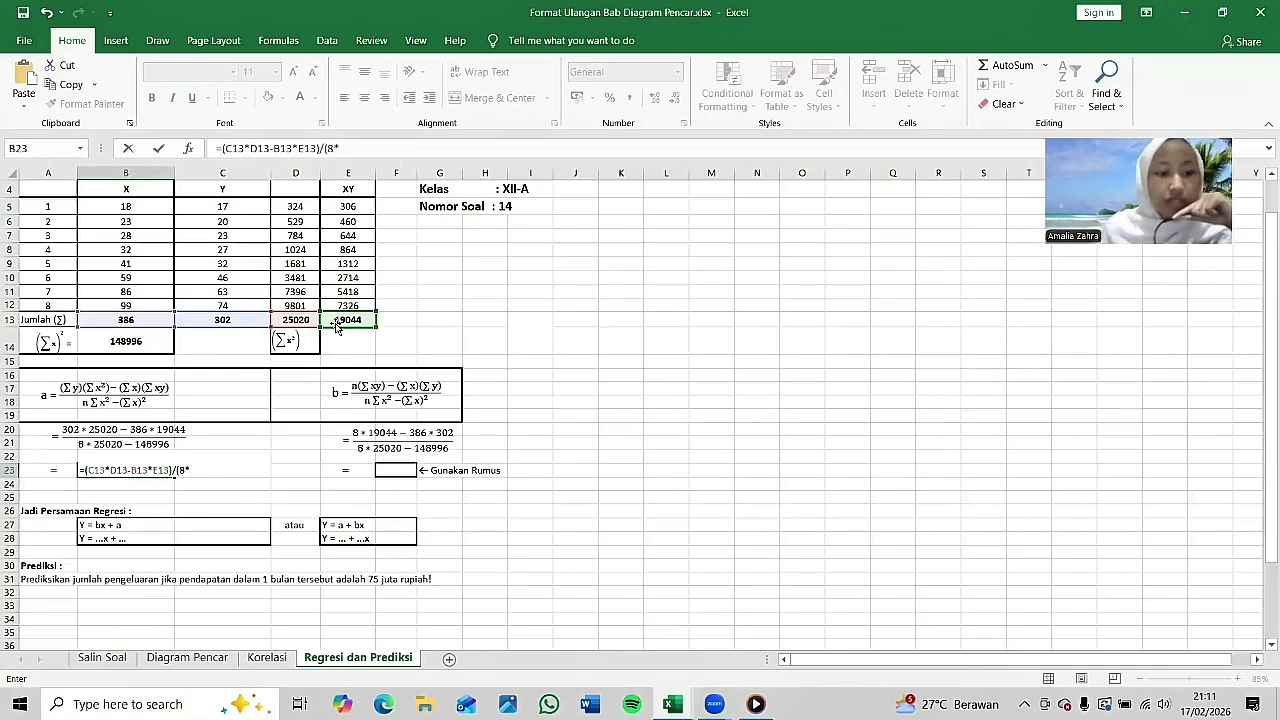
click(295, 318)
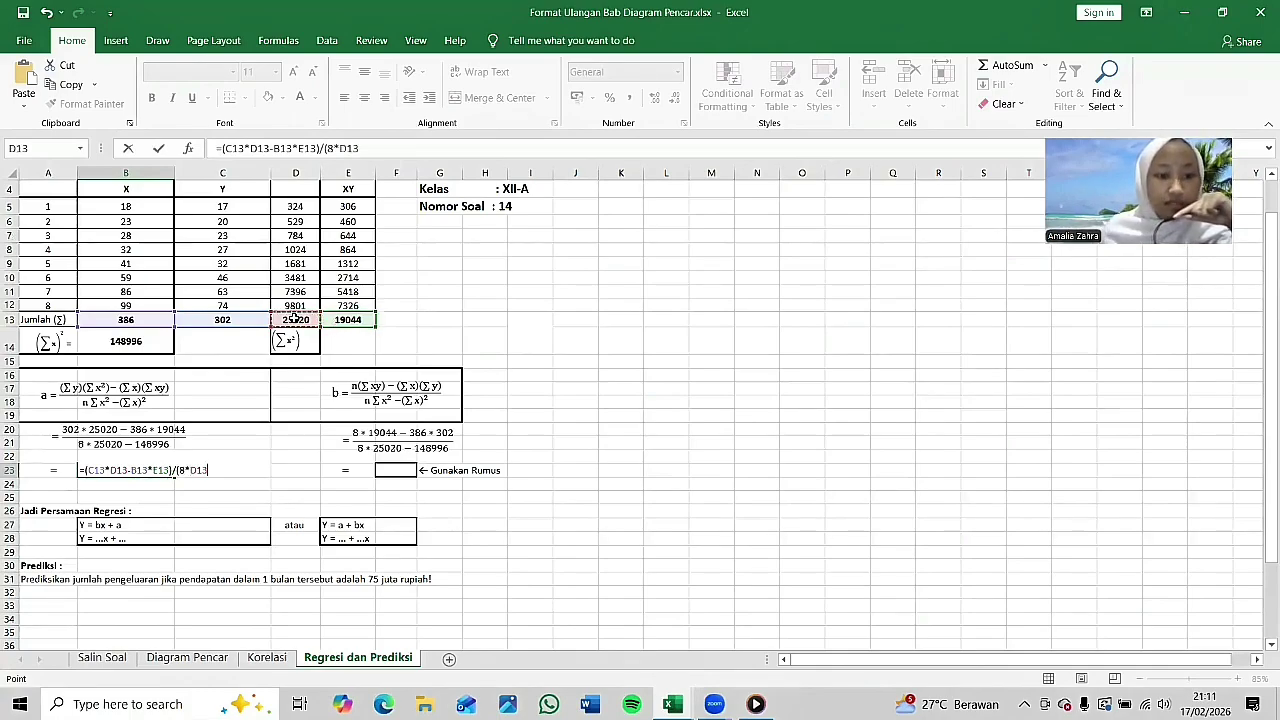
text(-)
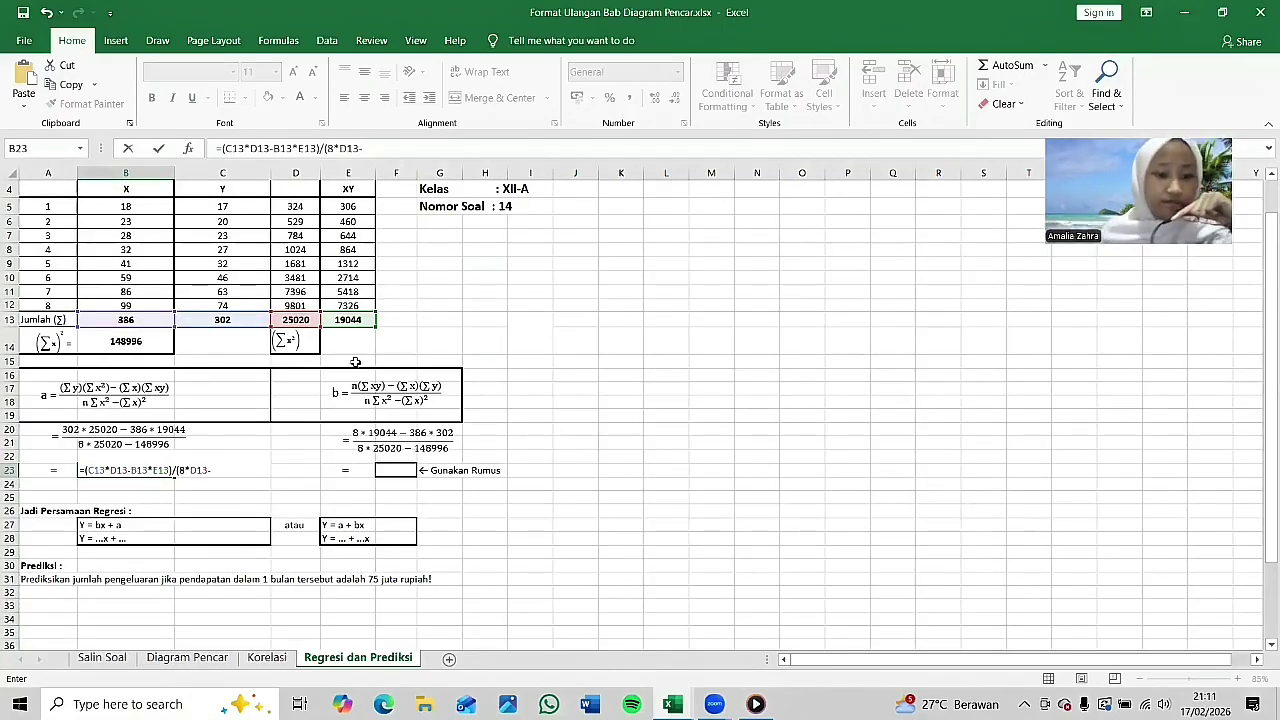
click(148, 350)
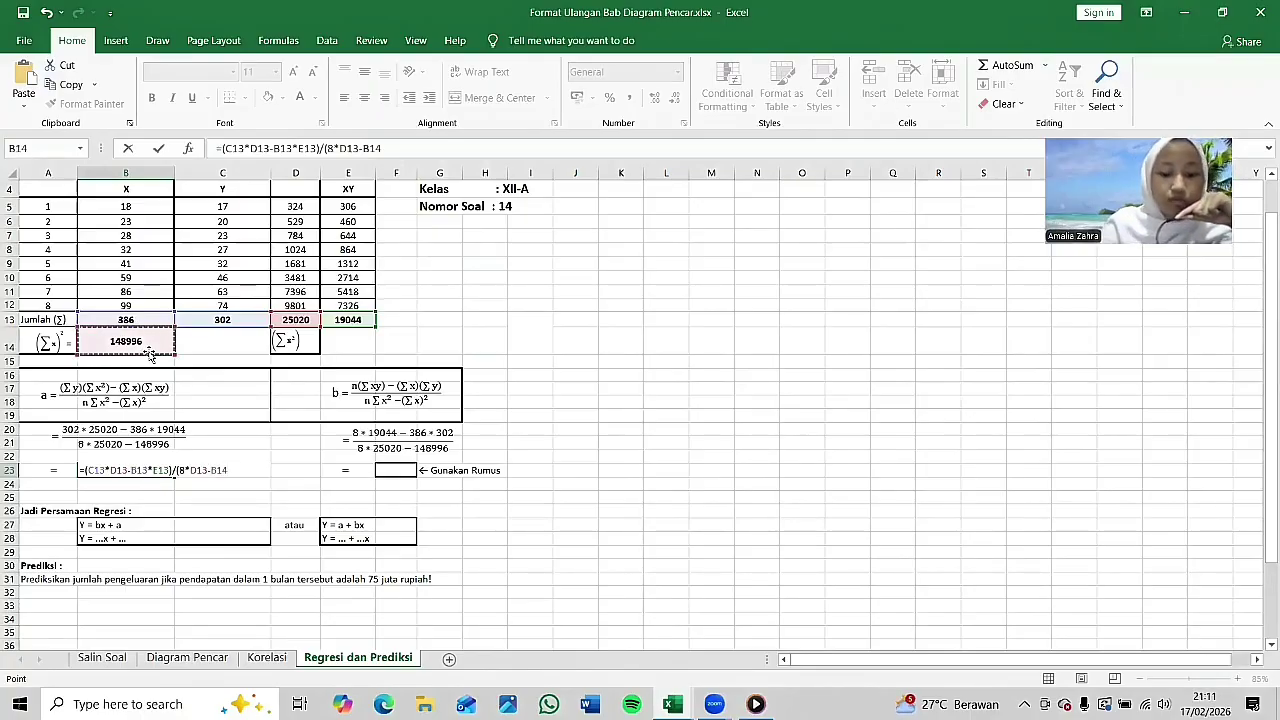
text())
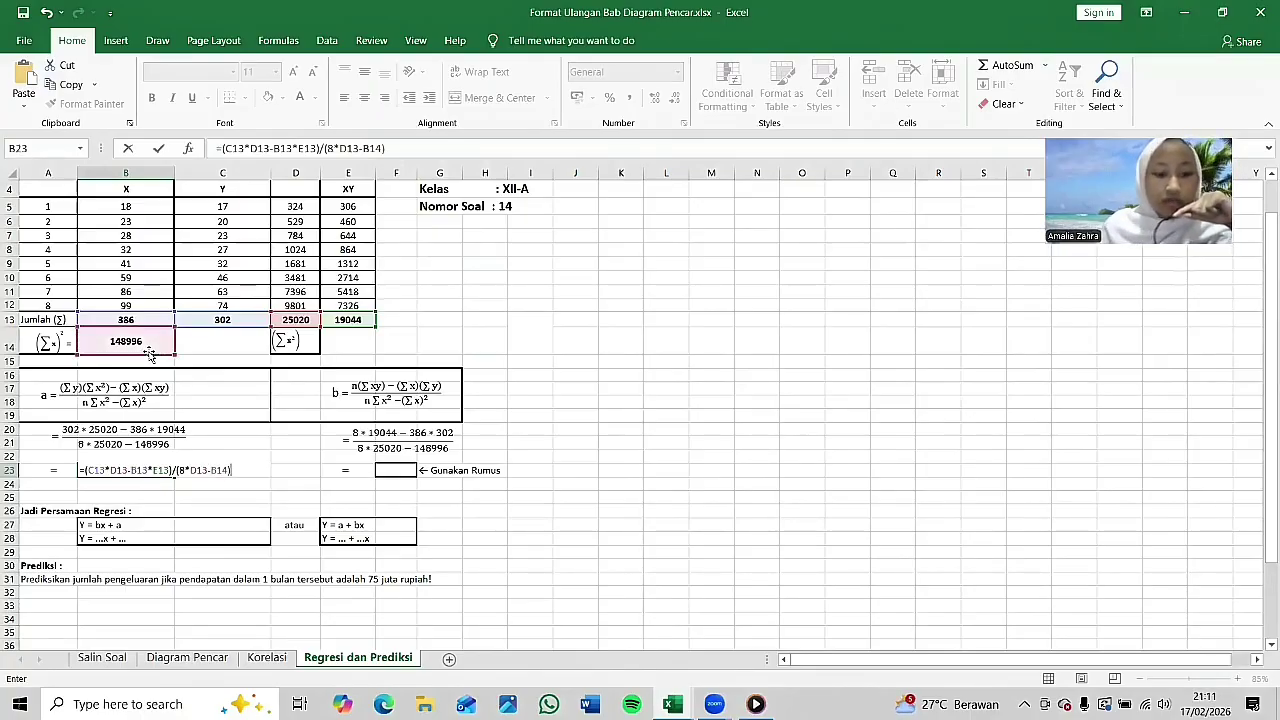
key(Return)
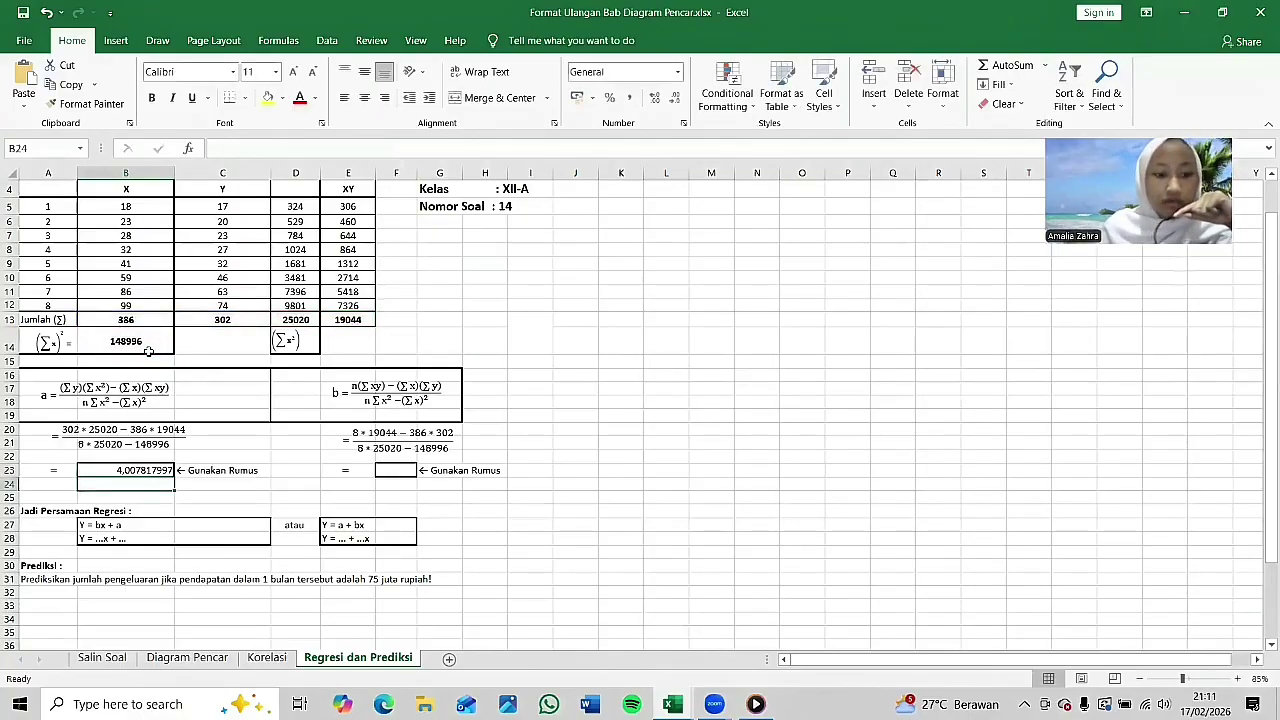
click(189, 500)
Step: Start the formula for b in cell F23 with the numerator =(8*E13-B13*C13)
click(395, 470)
text(=)
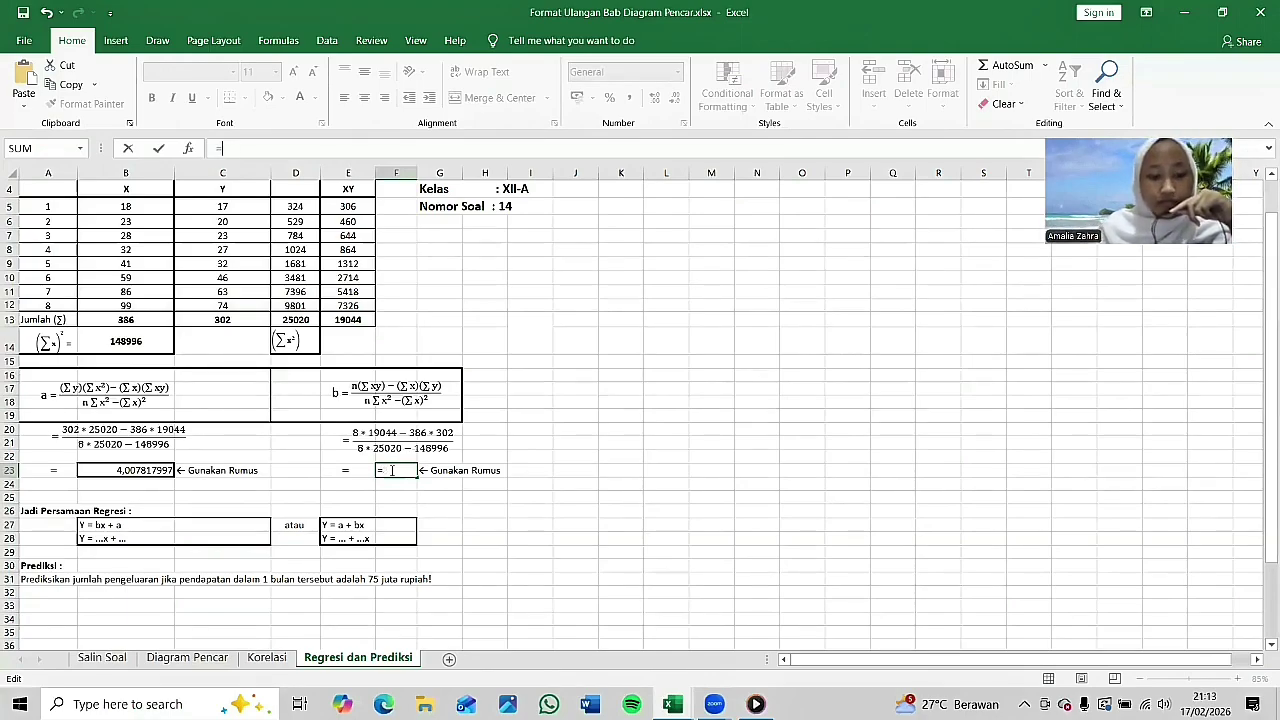
text(()
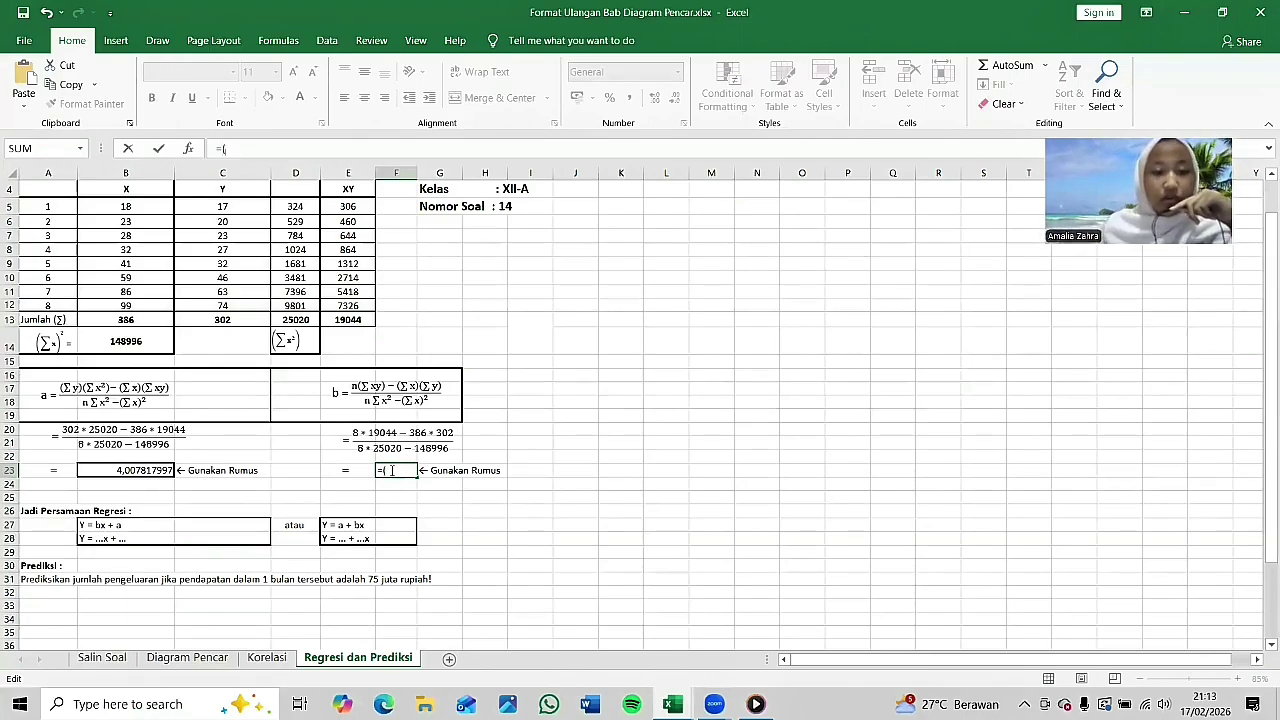
text(8*)
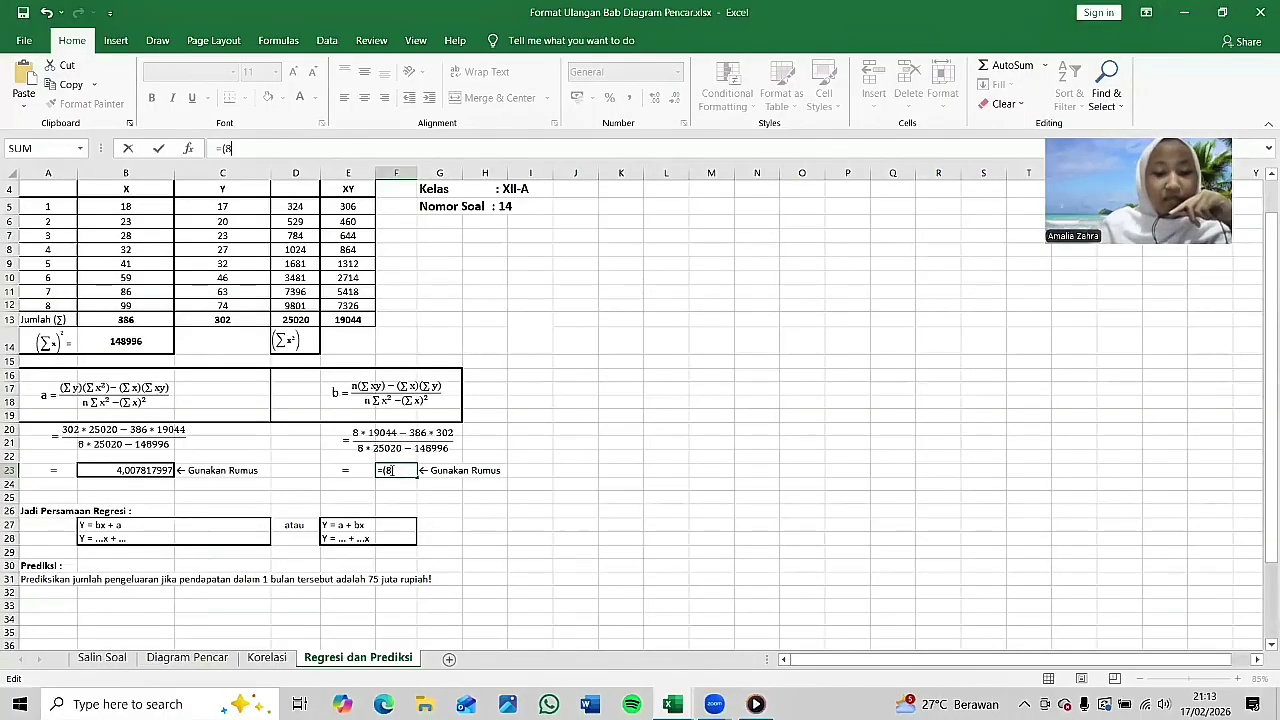
click(354, 319)
text(-)
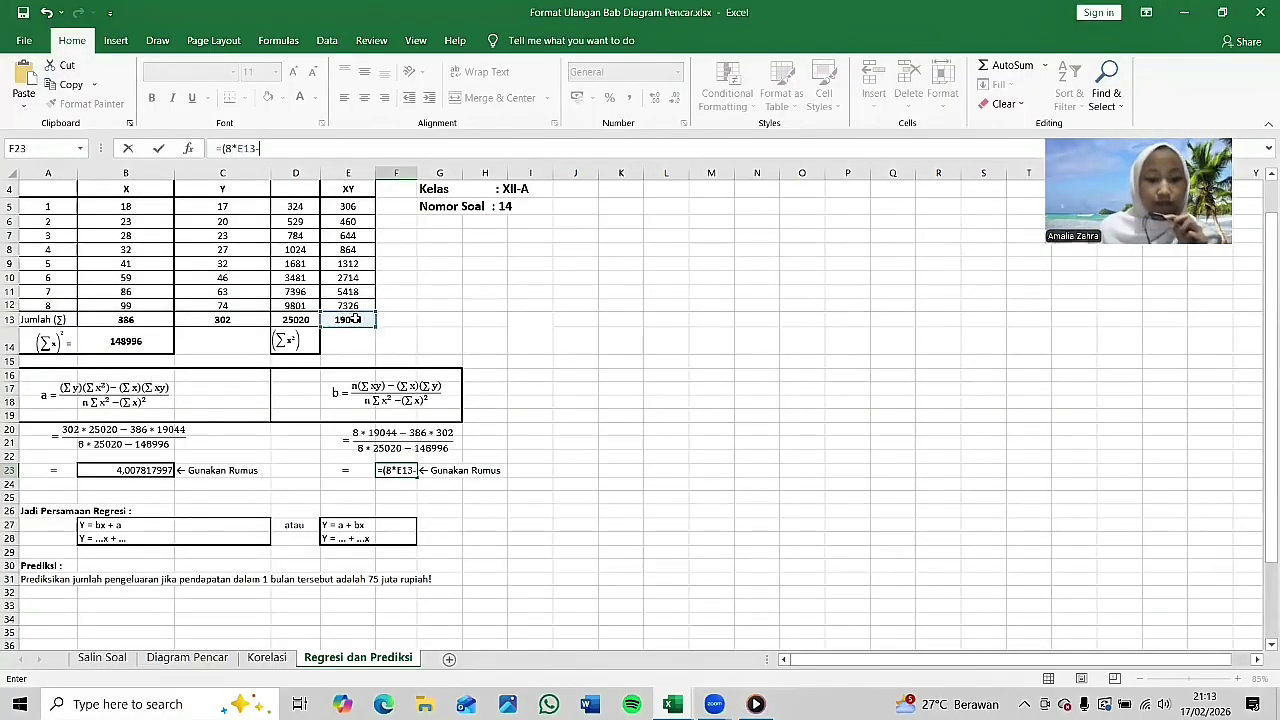
click(128, 320)
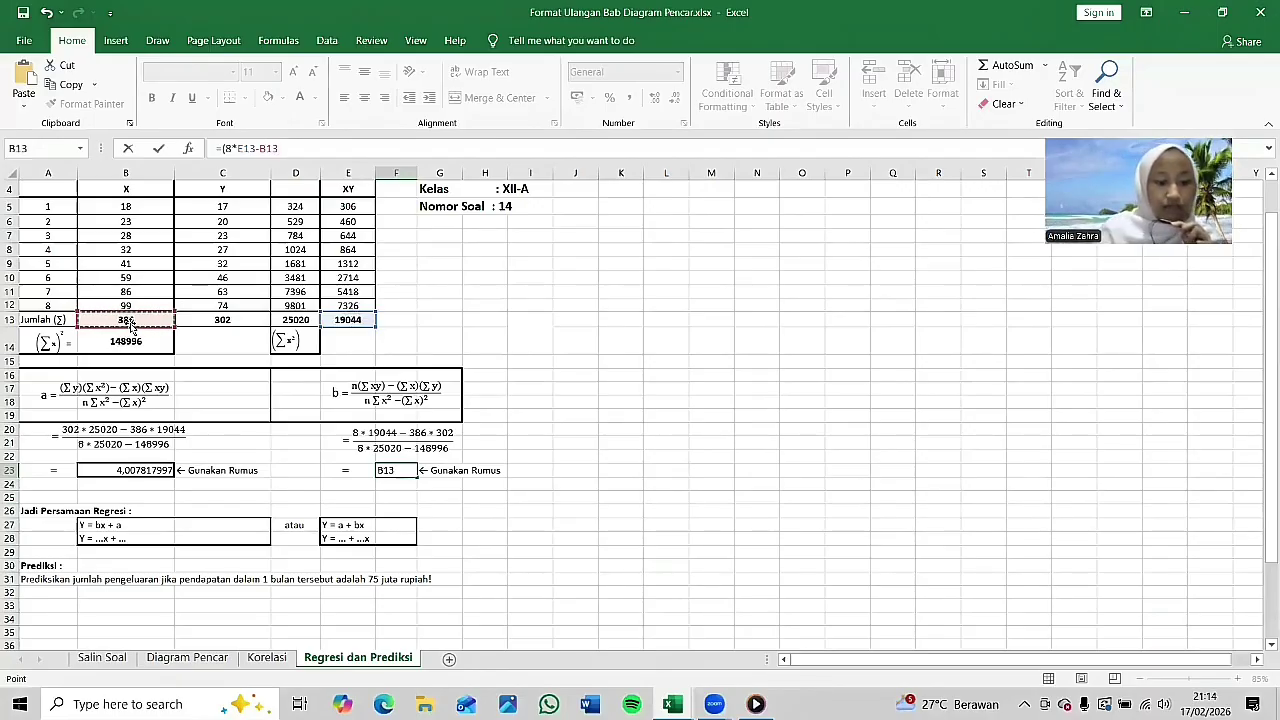
text(*)
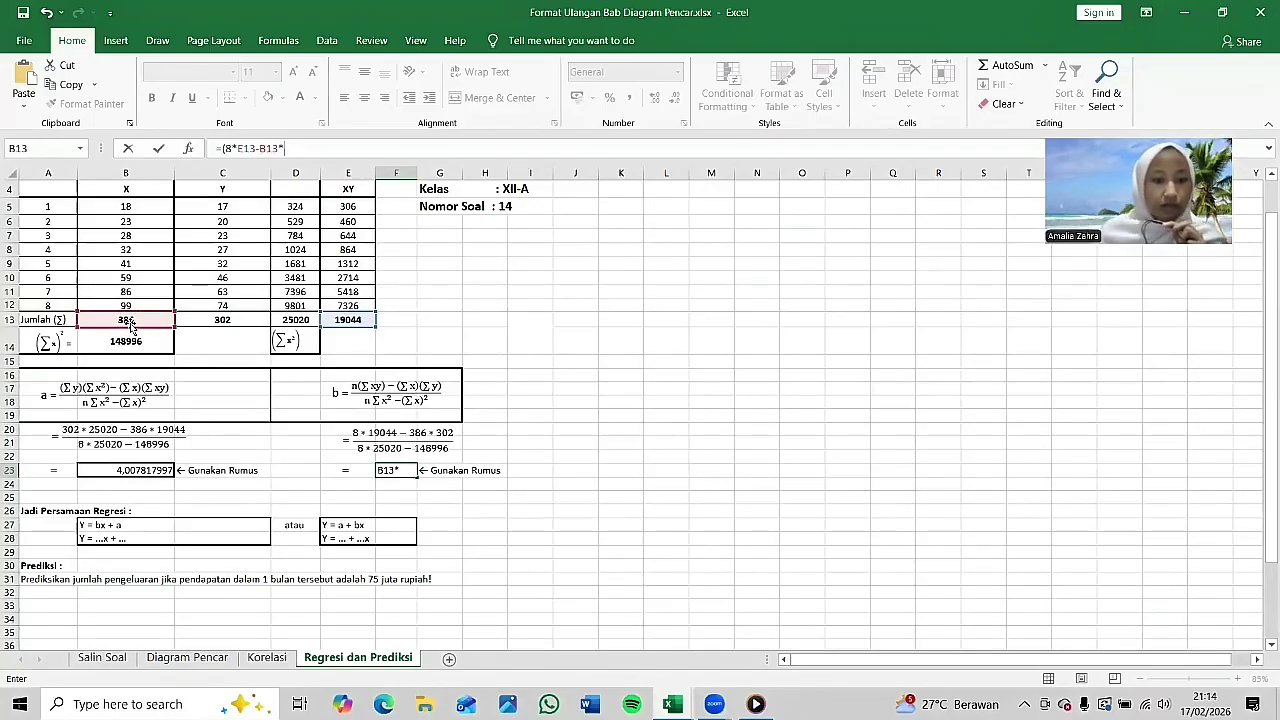
click(224, 319)
text())
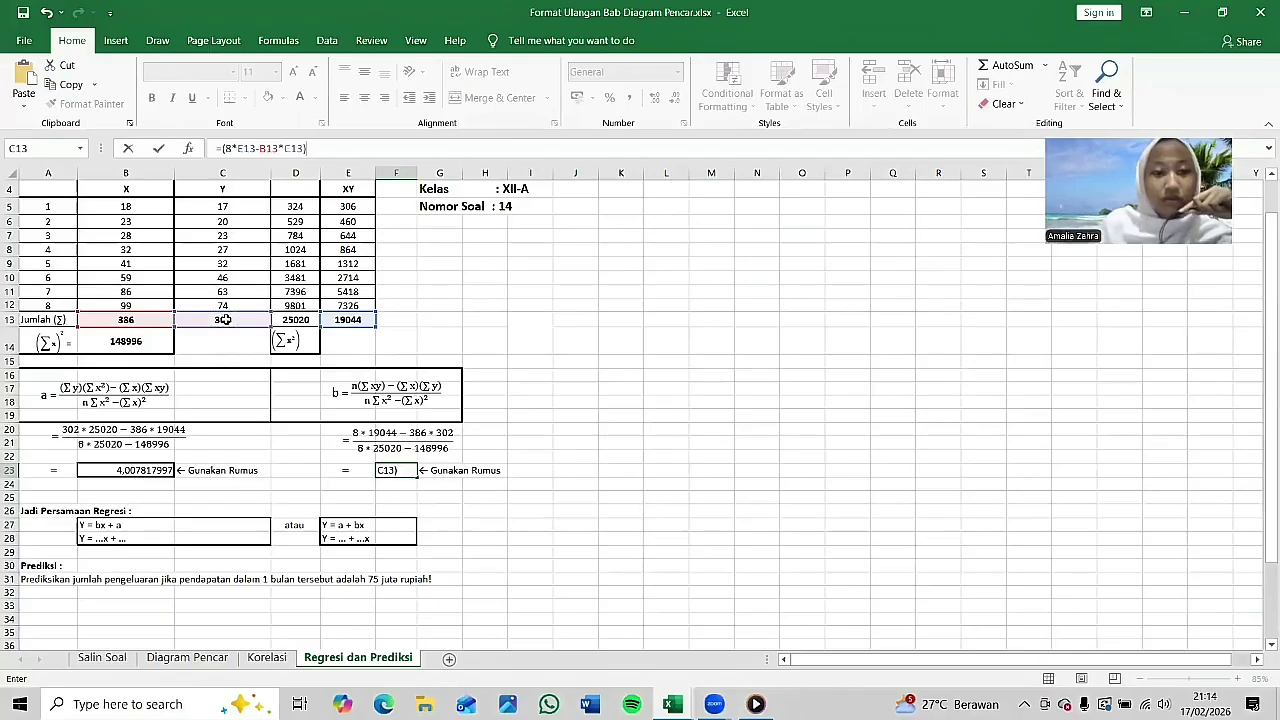
Step: Complete the formula for b in F23 by dividing the numerator by (8*D13-B14)
text(/)
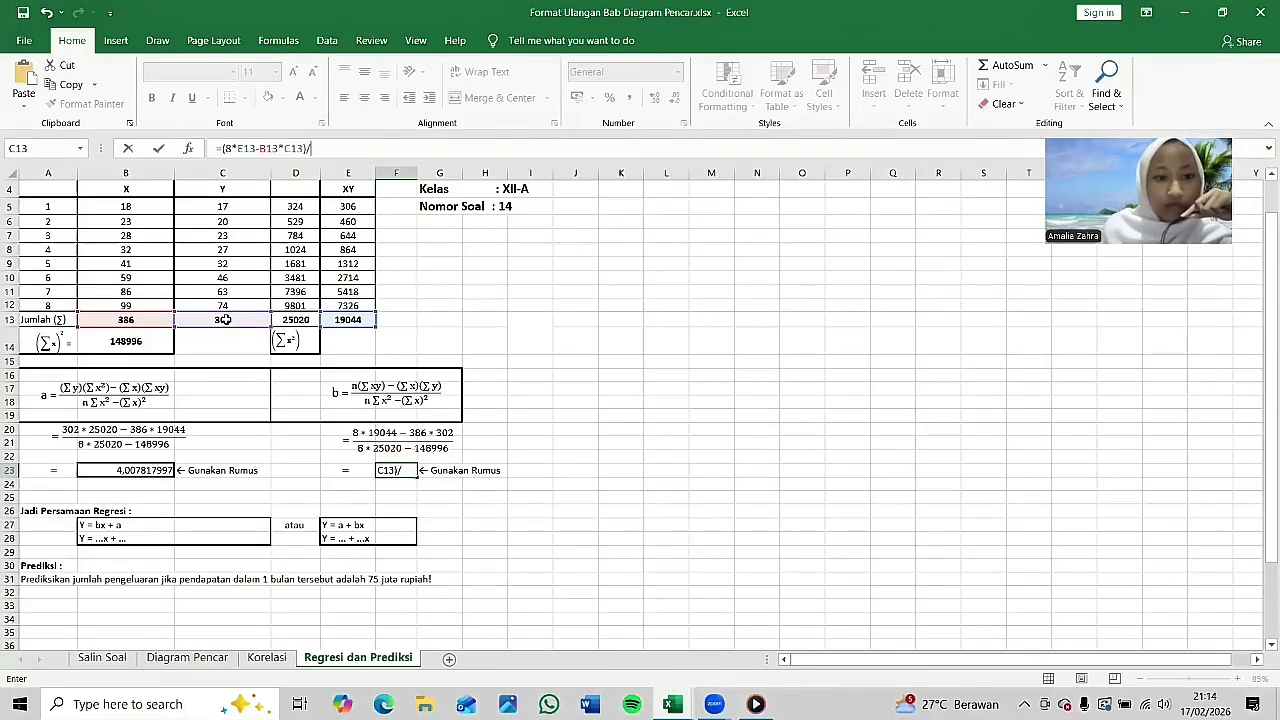
text(()
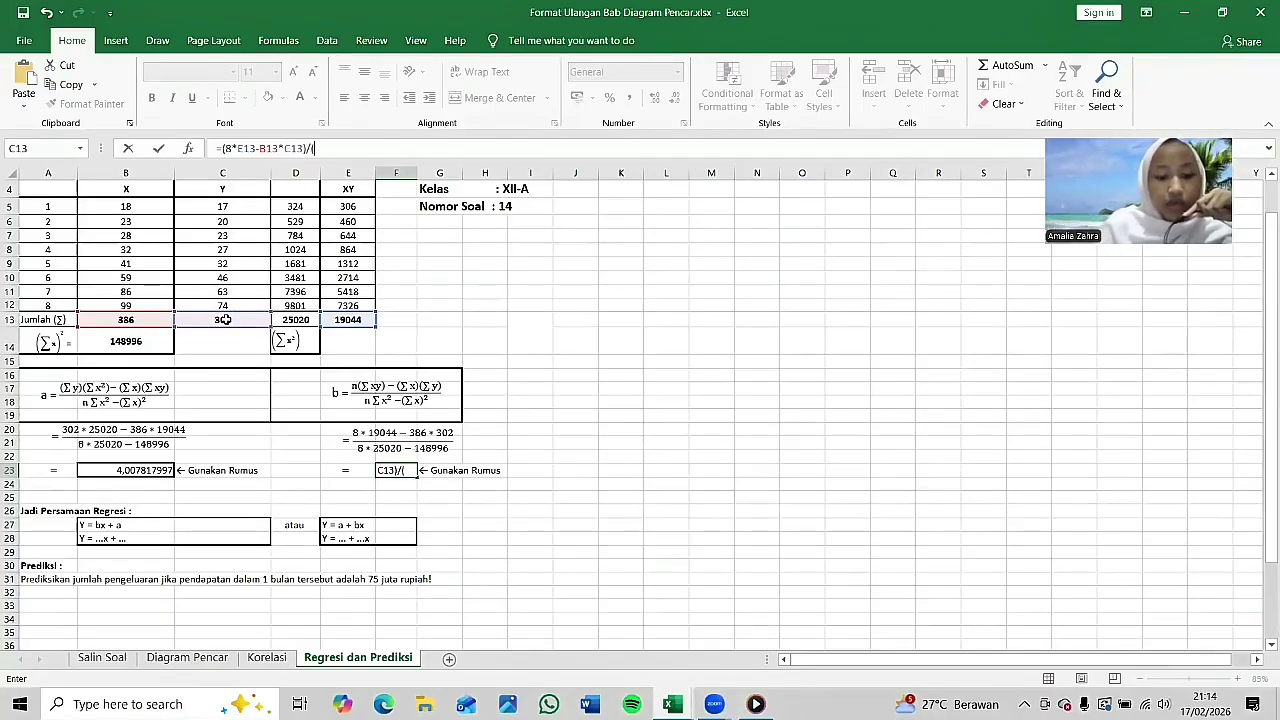
text(8*)
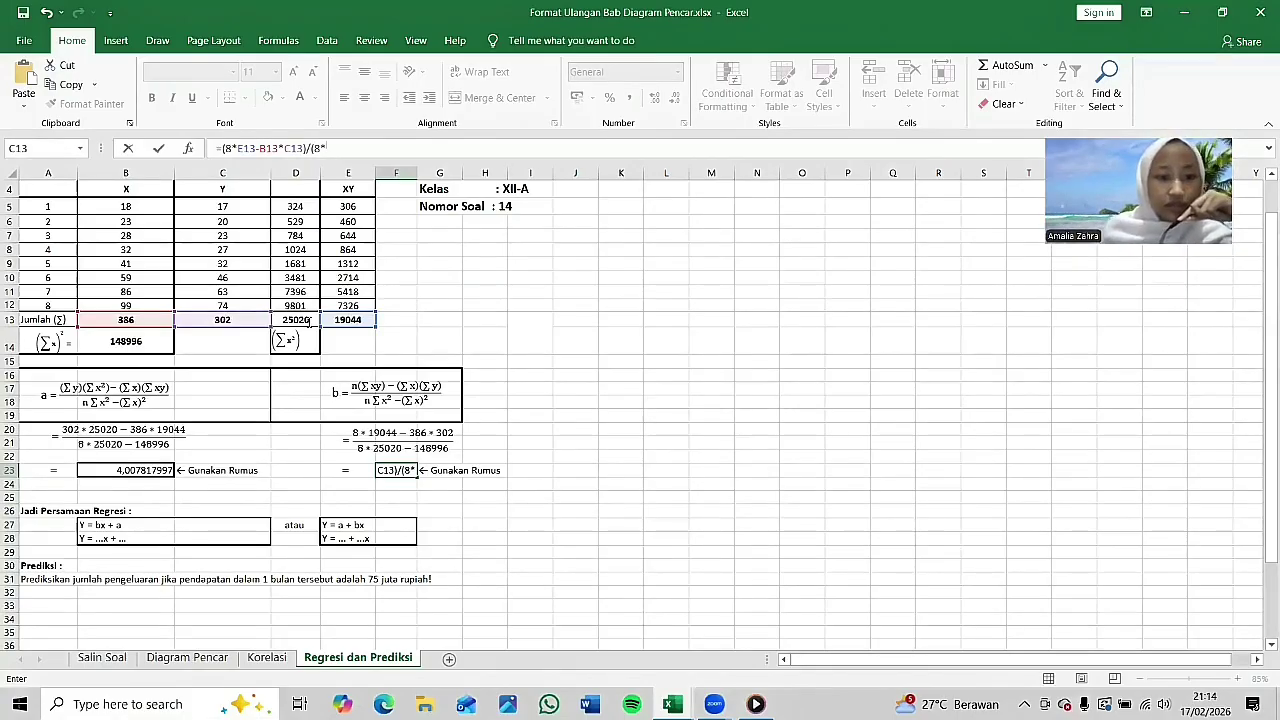
scroll(309, 322, up, 1)
click(283, 377)
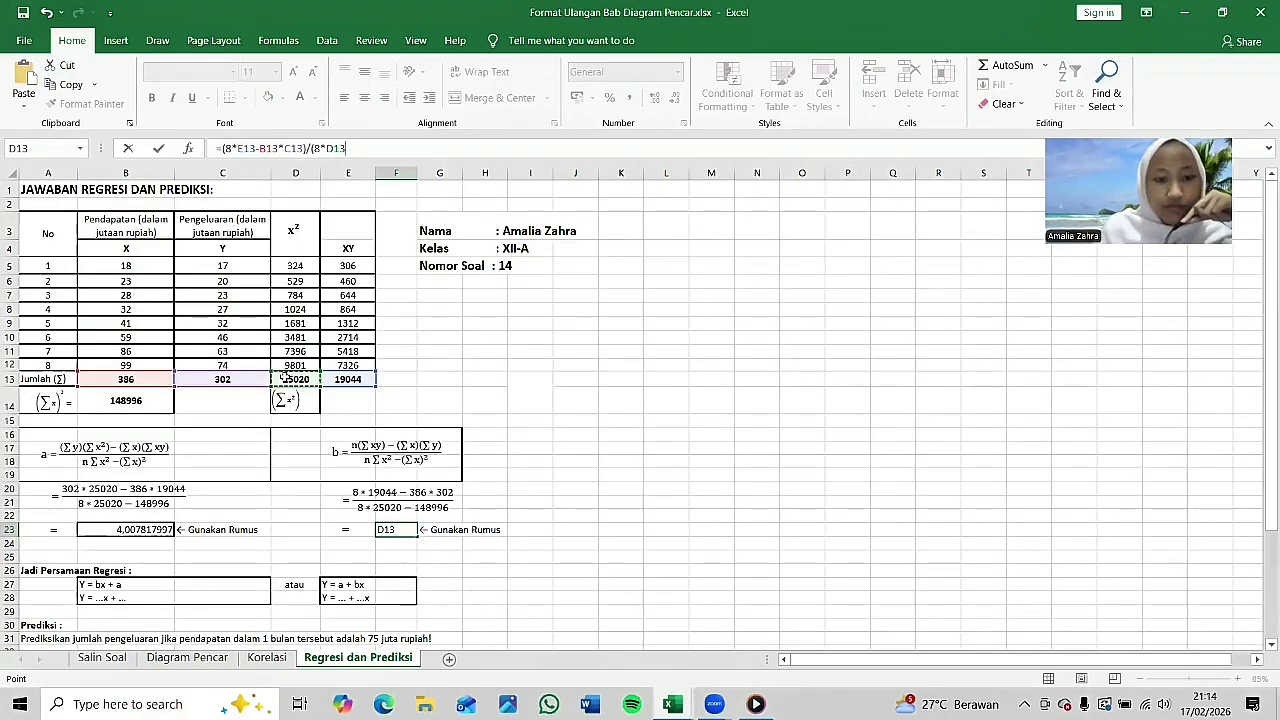
text(-)
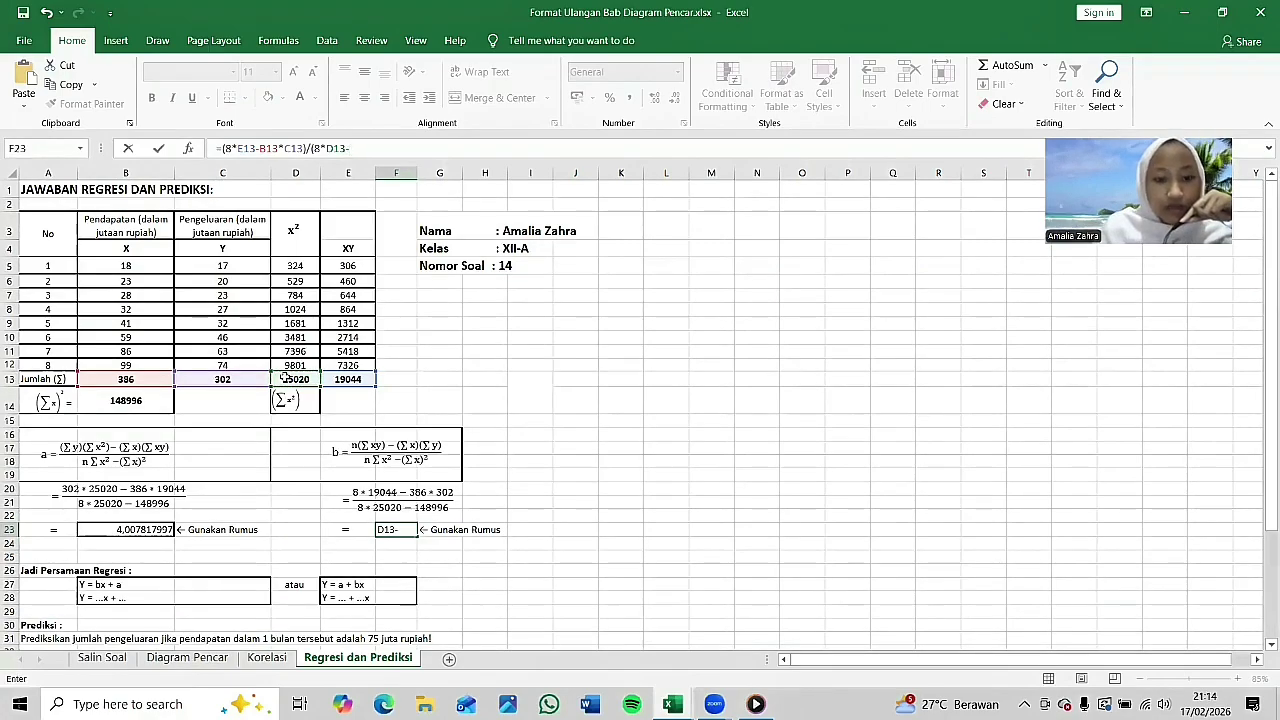
click(118, 410)
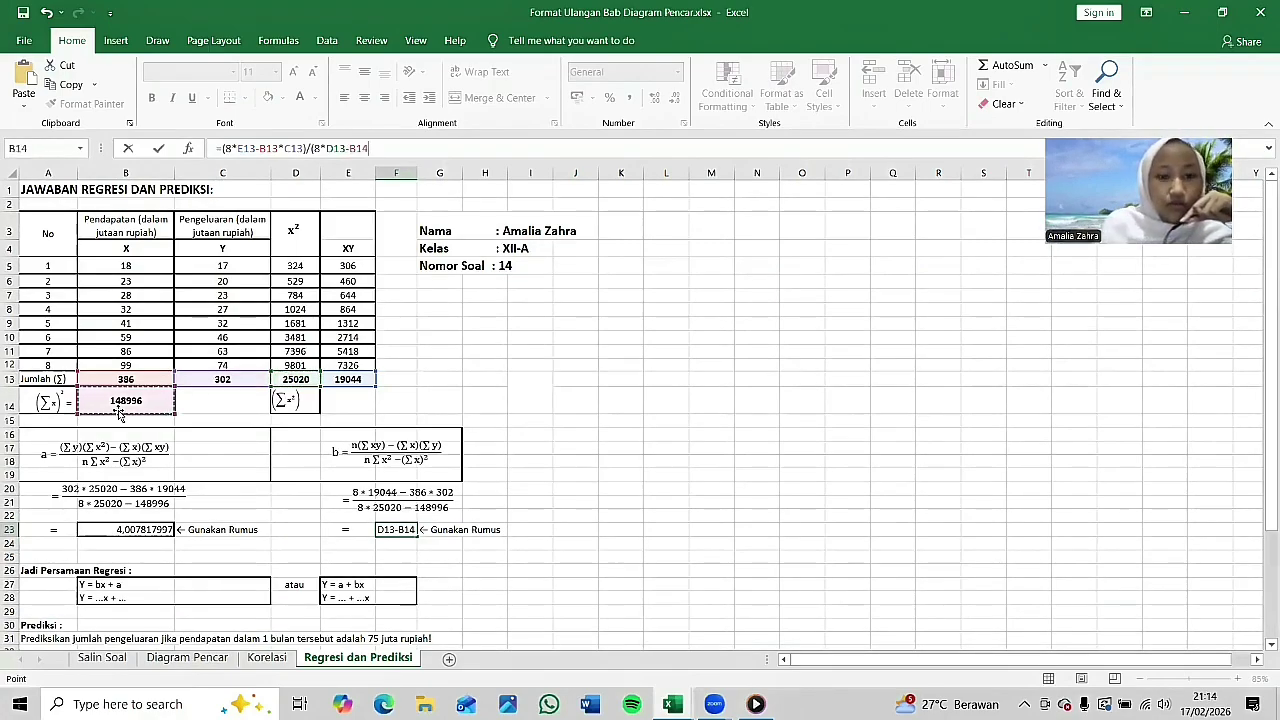
text())
key(Return)
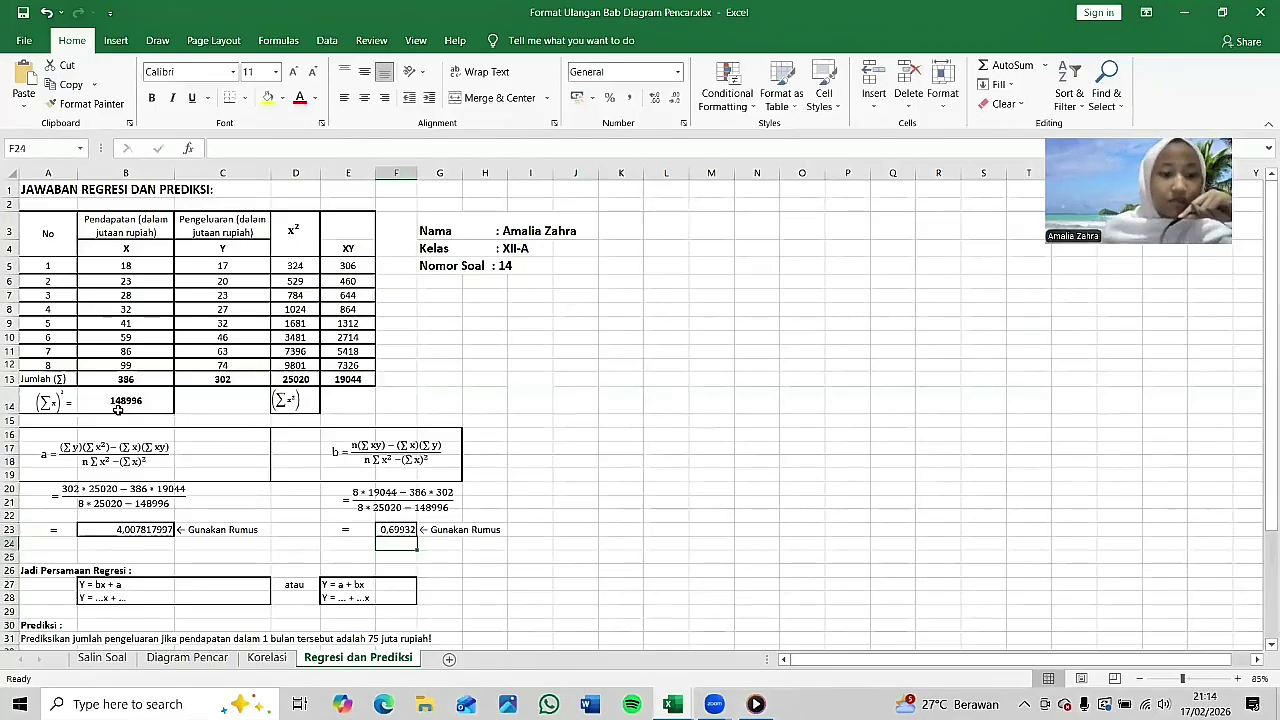
scroll(634, 509, down, 1)
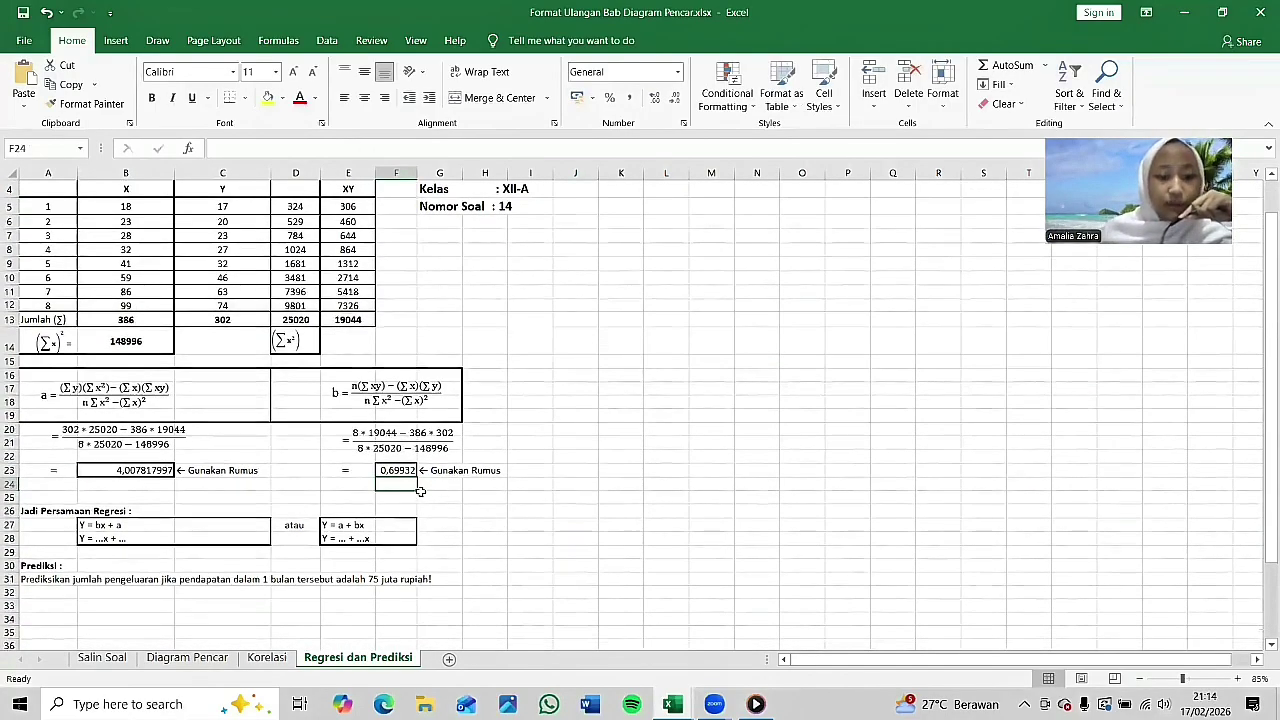
Step: Replace the placeholder before x in the regression equation in cell B28 with 0,69932
scroll(300, 505, down, 3)
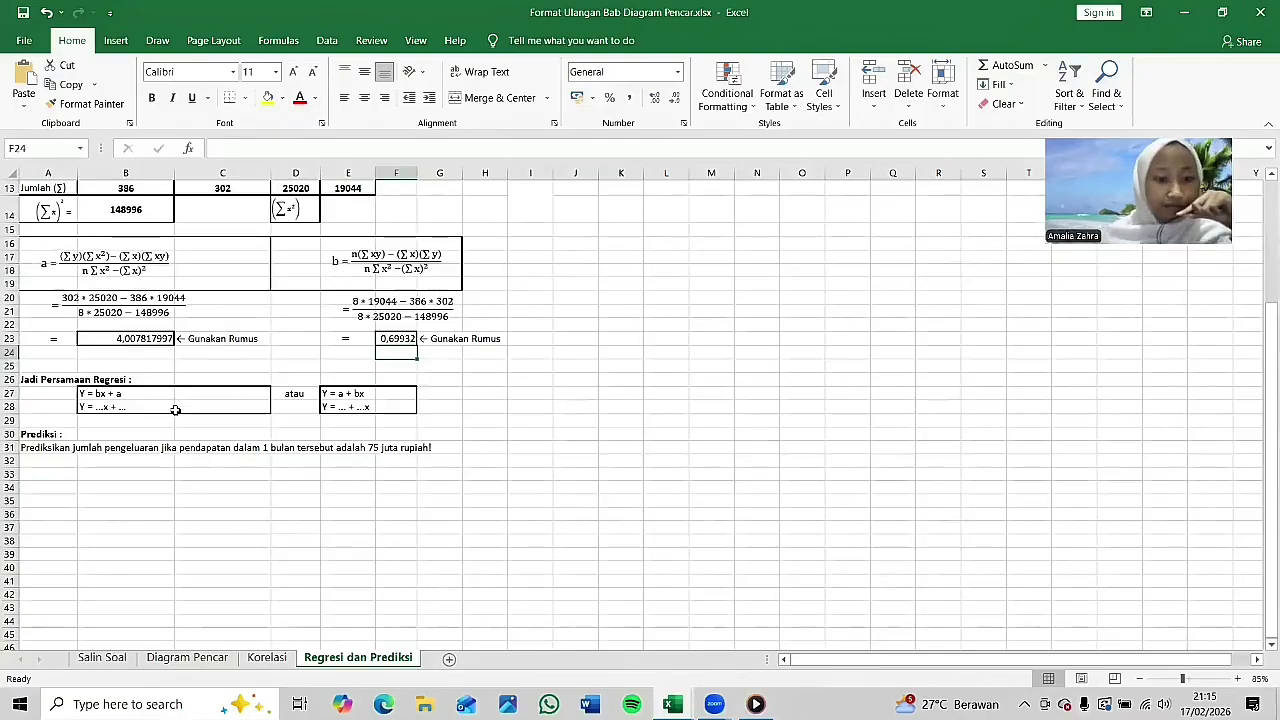
click(141, 405)
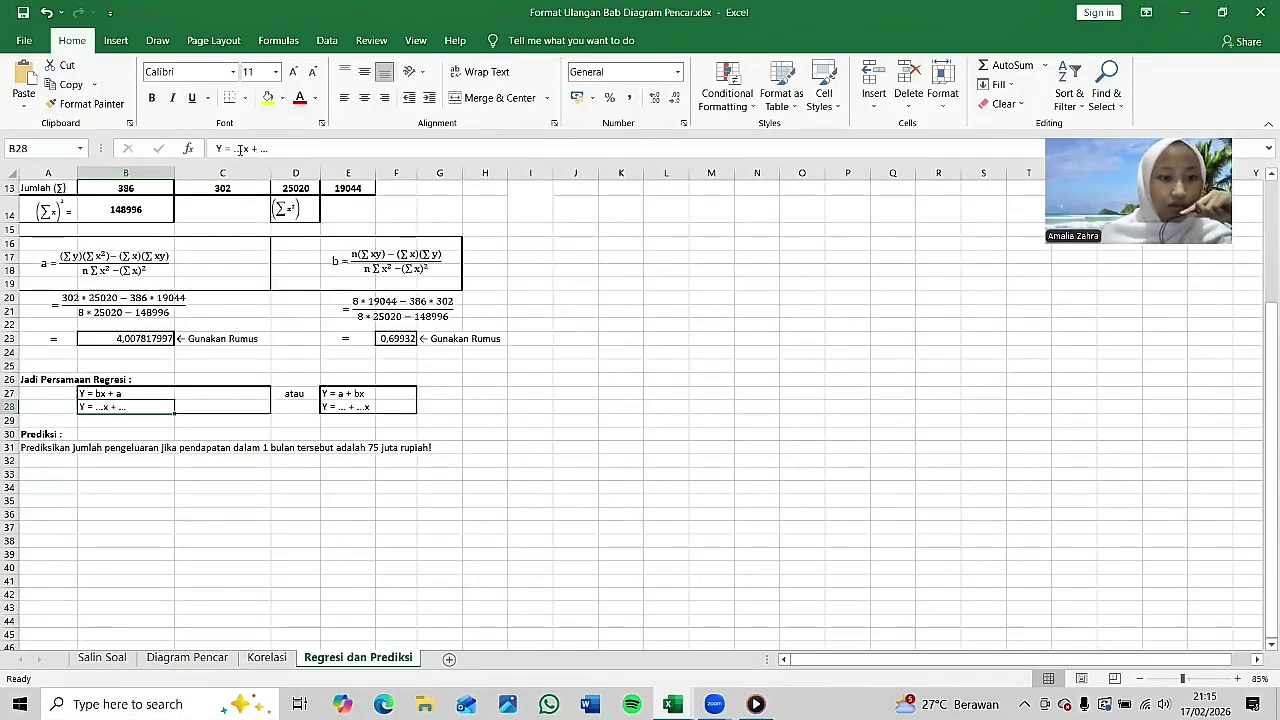
click(241, 149)
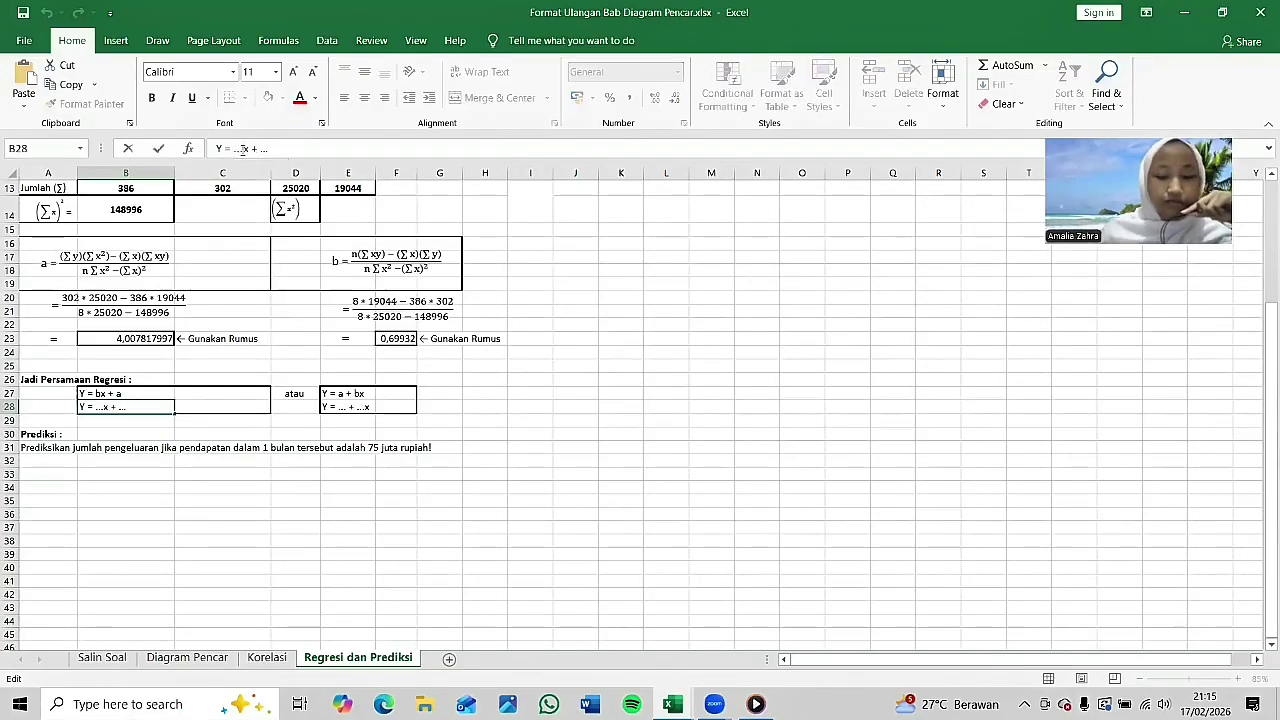
key(BackSpace)
key(BackSpace)
key(BackSpace)
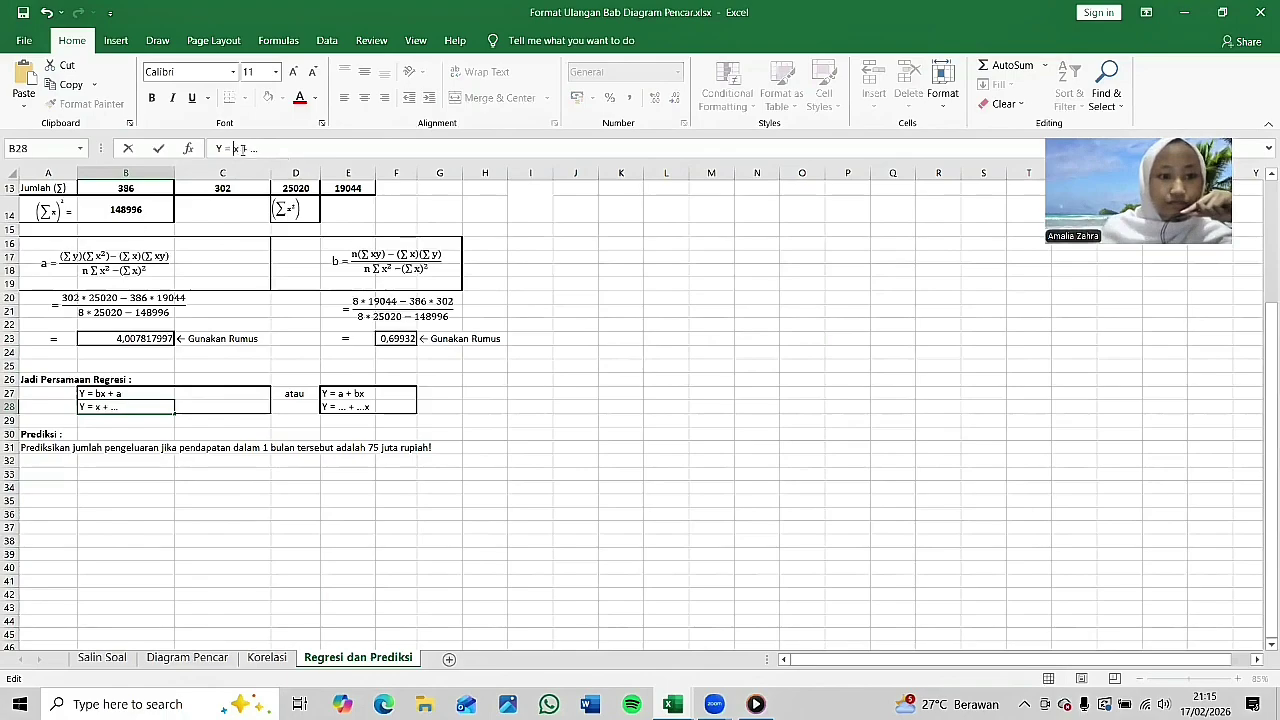
text(0)
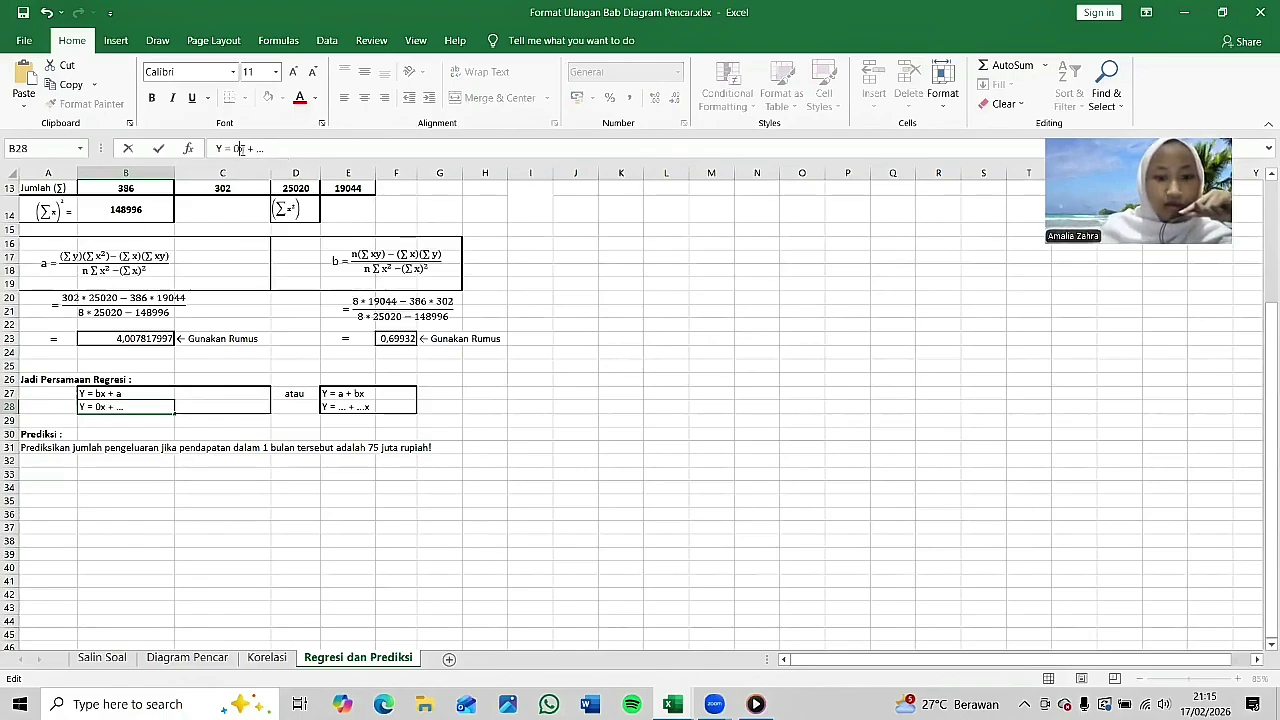
text(,66)
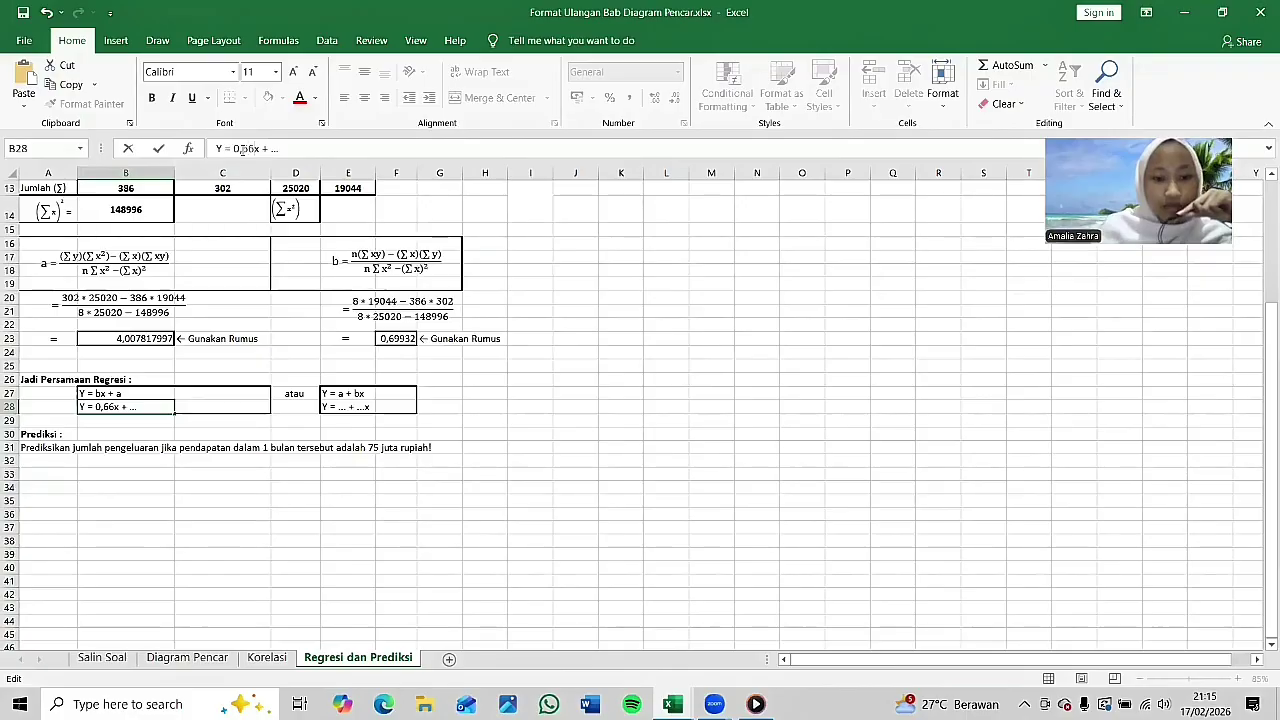
text(9)
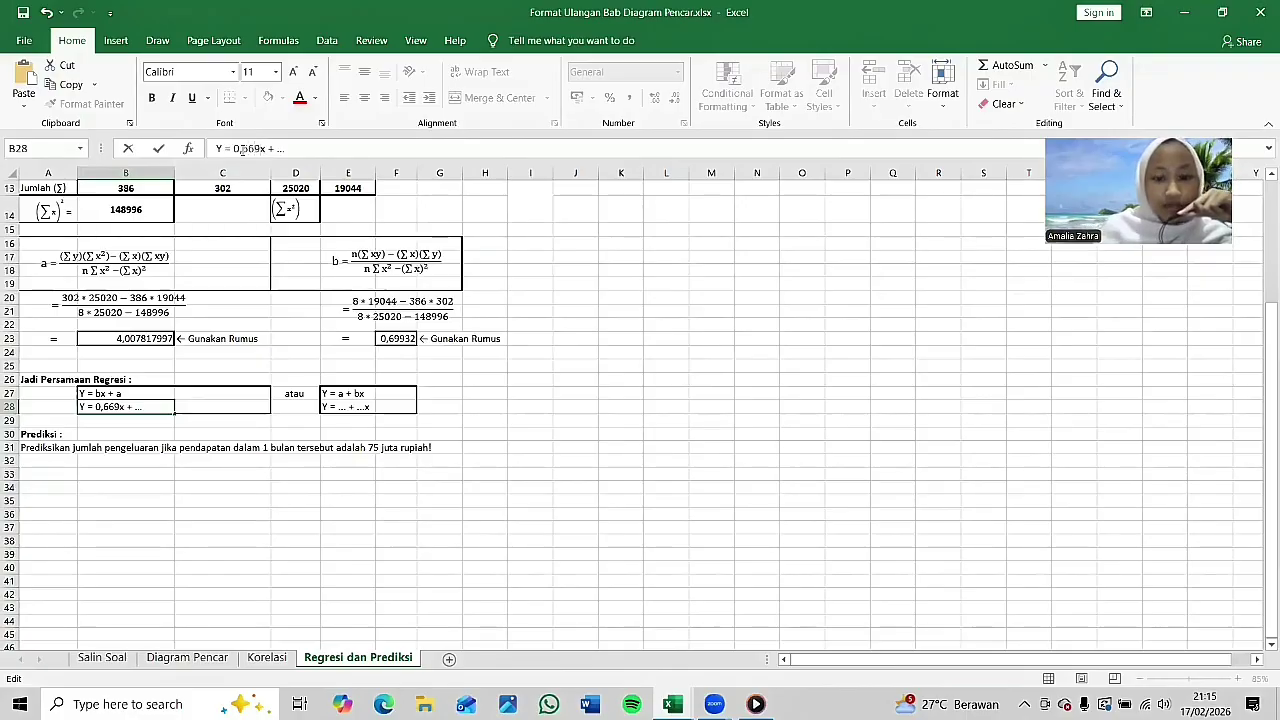
key(BackSpace)
key(BackSpace)
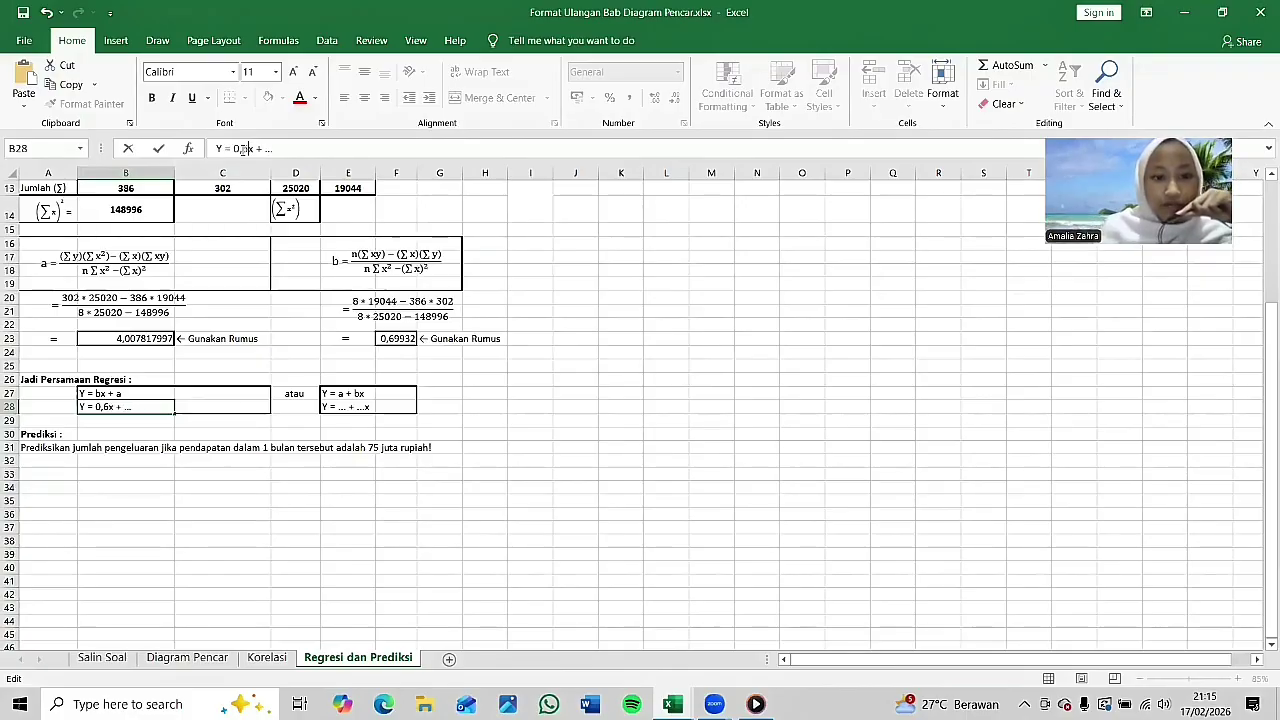
text(993)
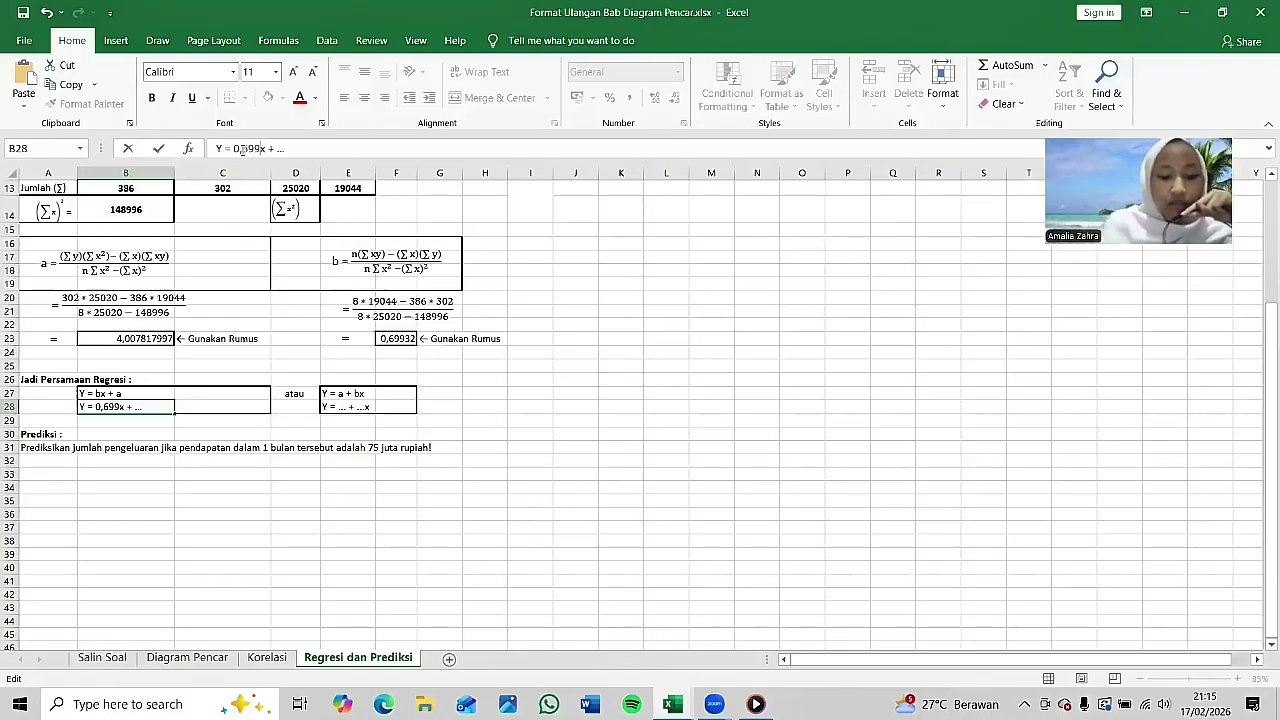
text(2)
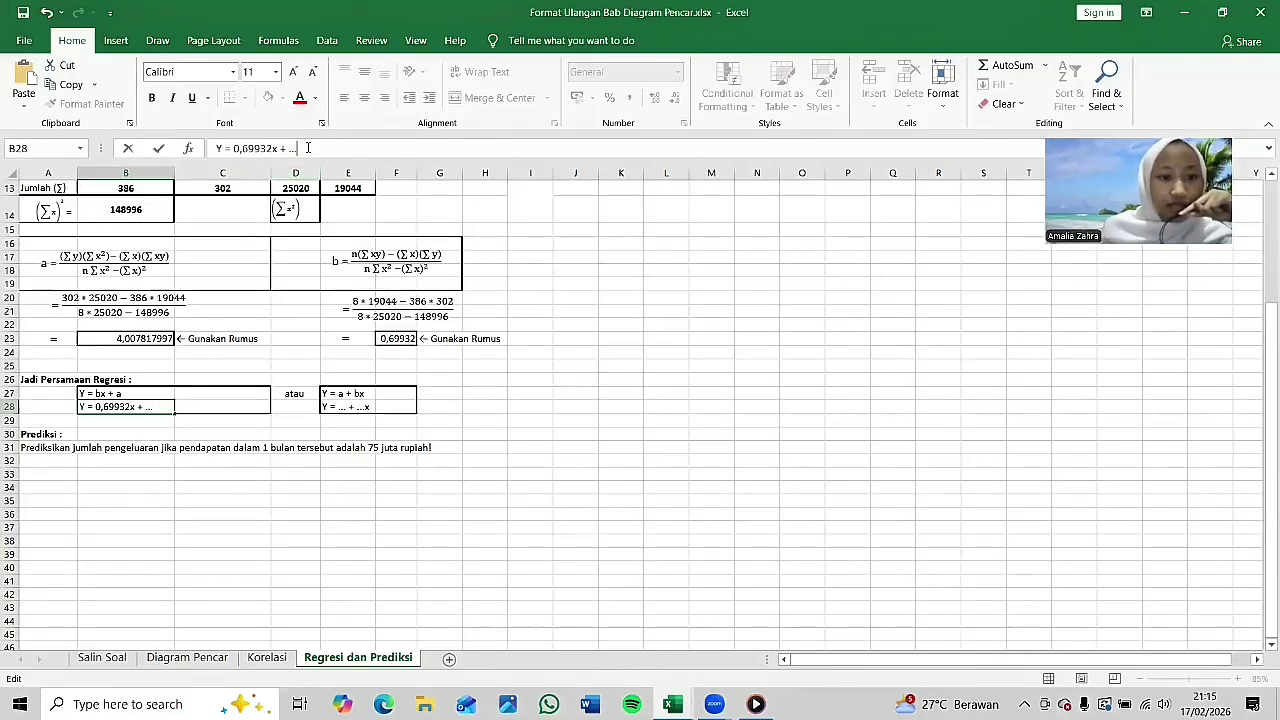
Step: Replace the constant placeholder at the end of the equation in B28 with 4,007817997
key(BackSpace)
key(BackSpace)
key(BackSpace)
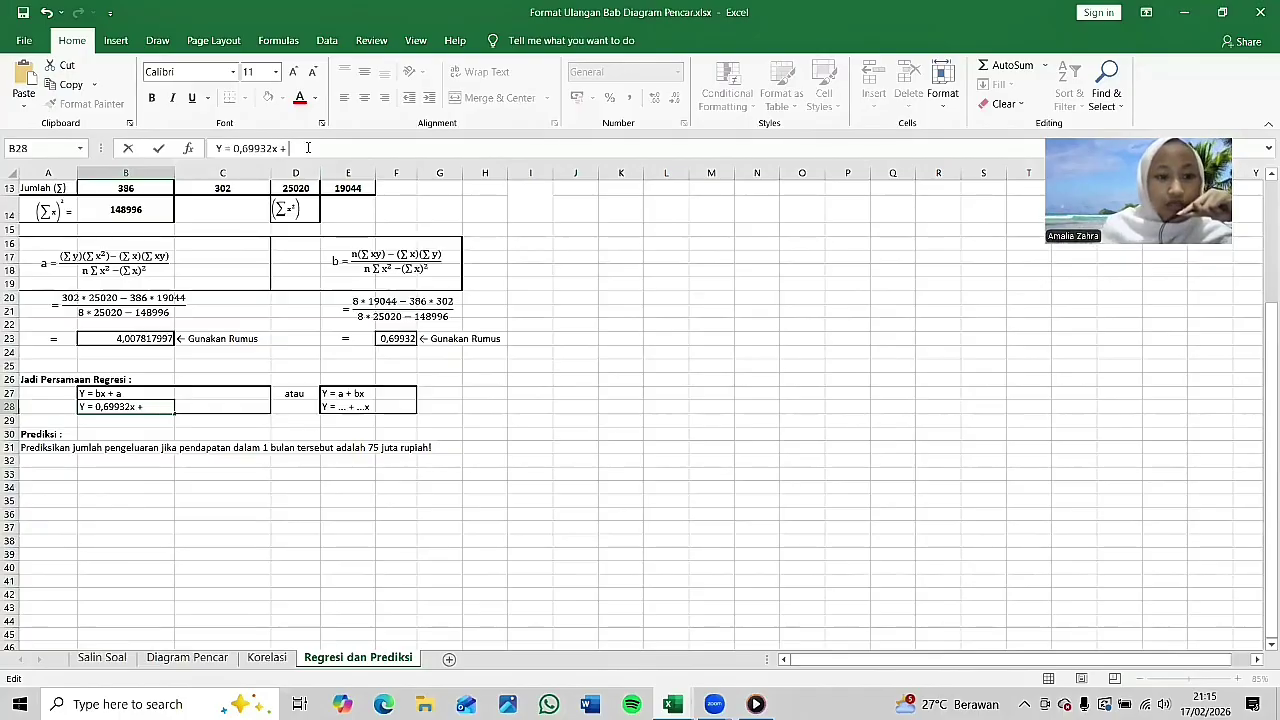
text(4)
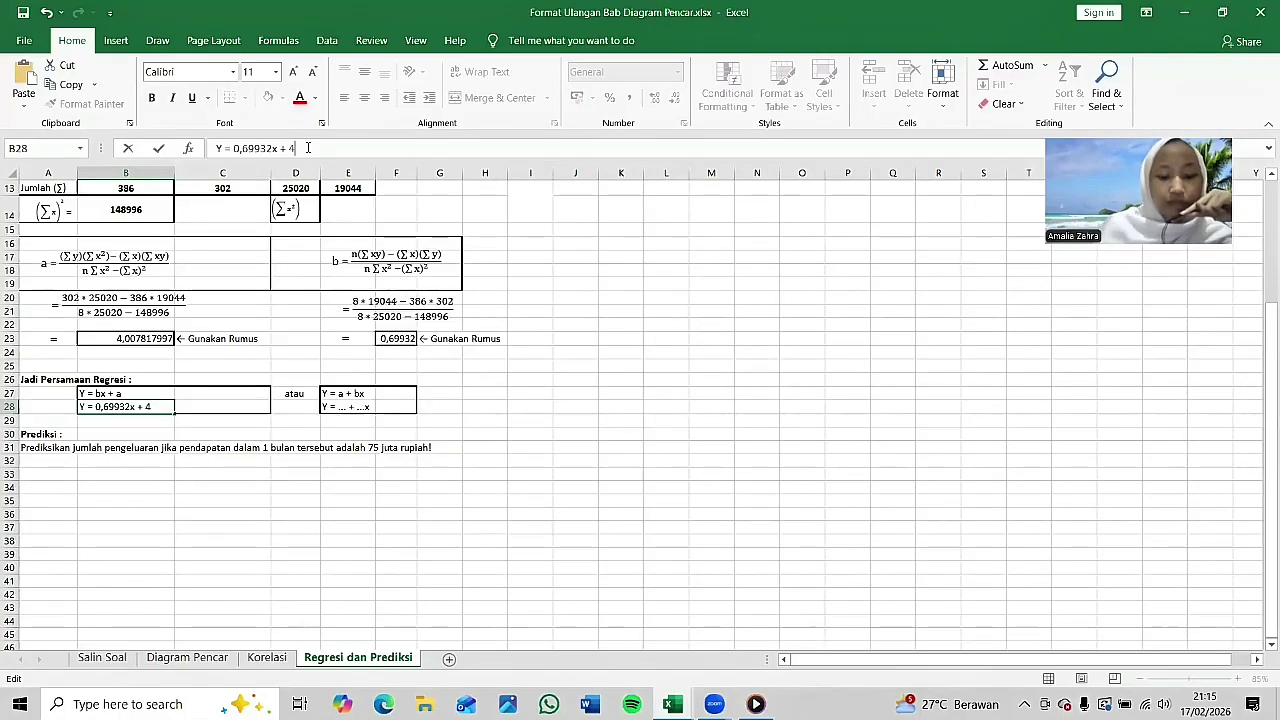
text(,0)
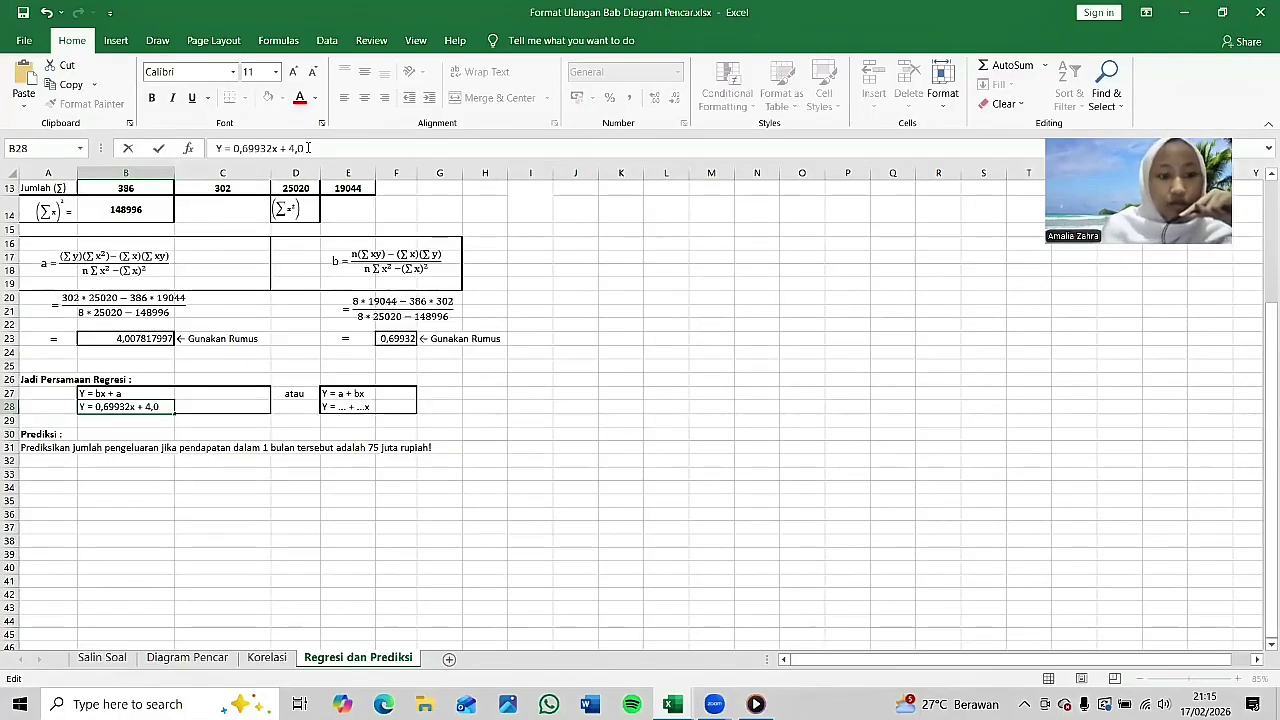
text(0781)
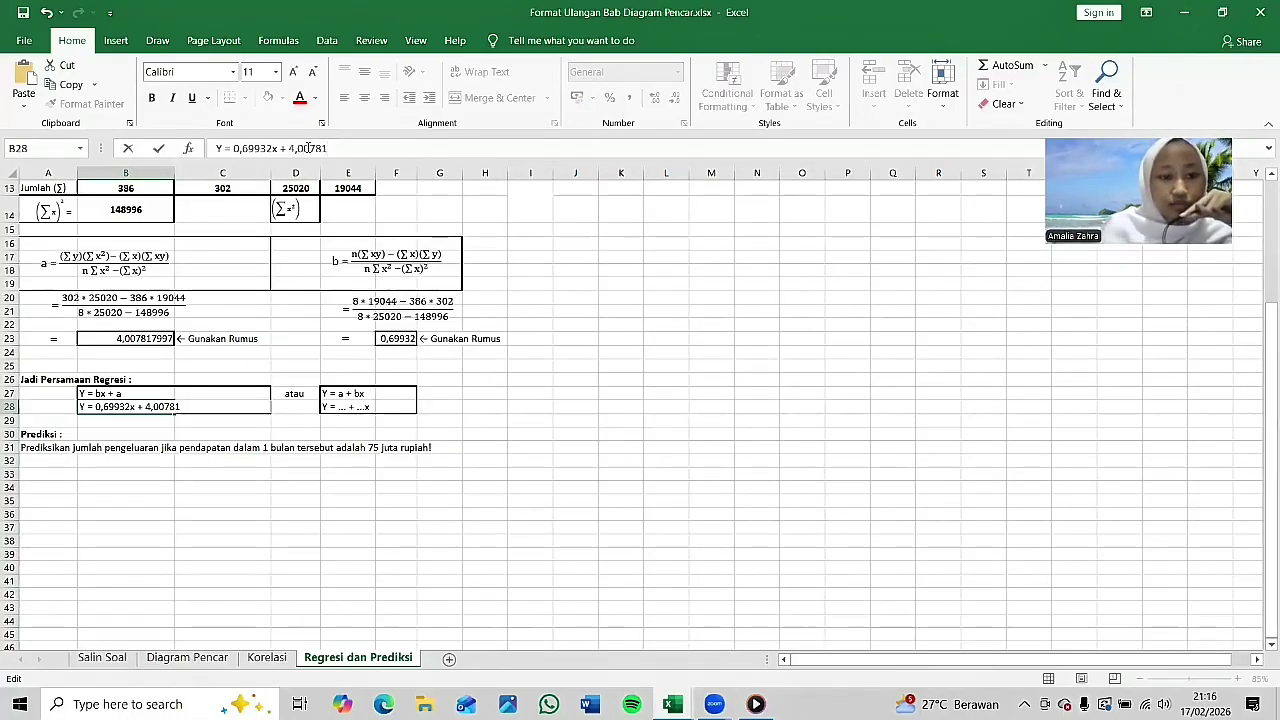
text(7997)
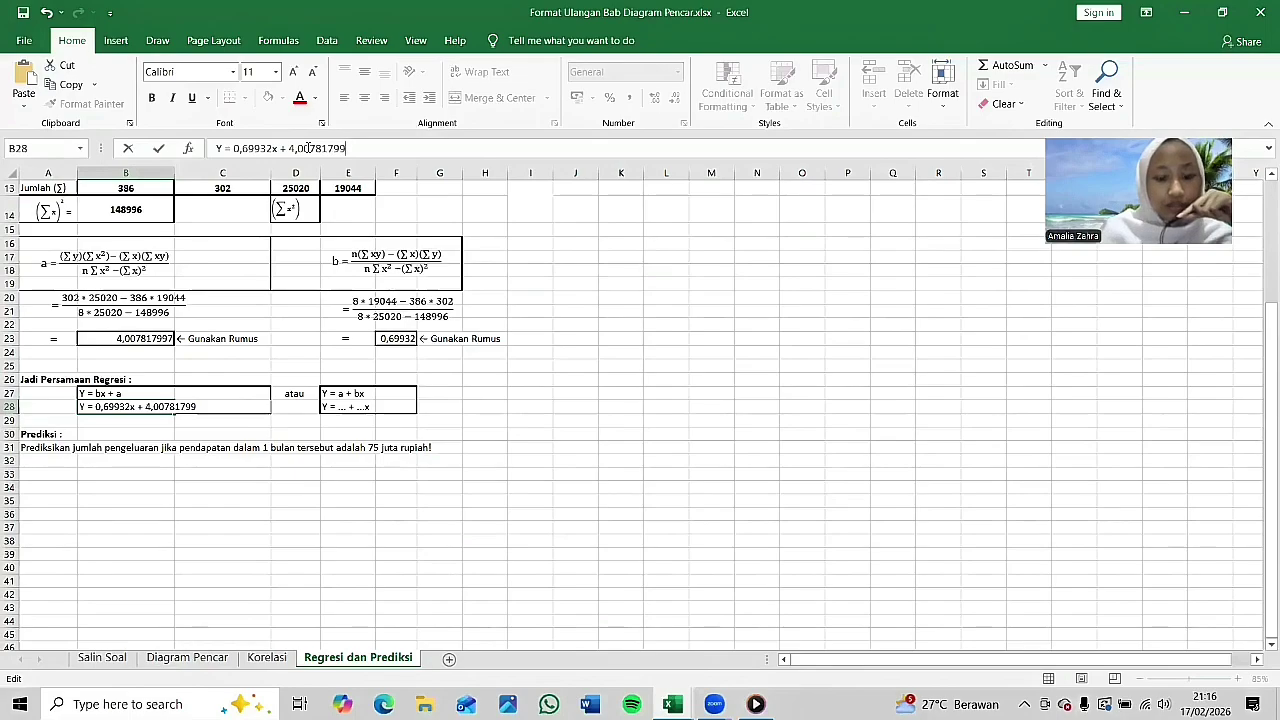
click(484, 393)
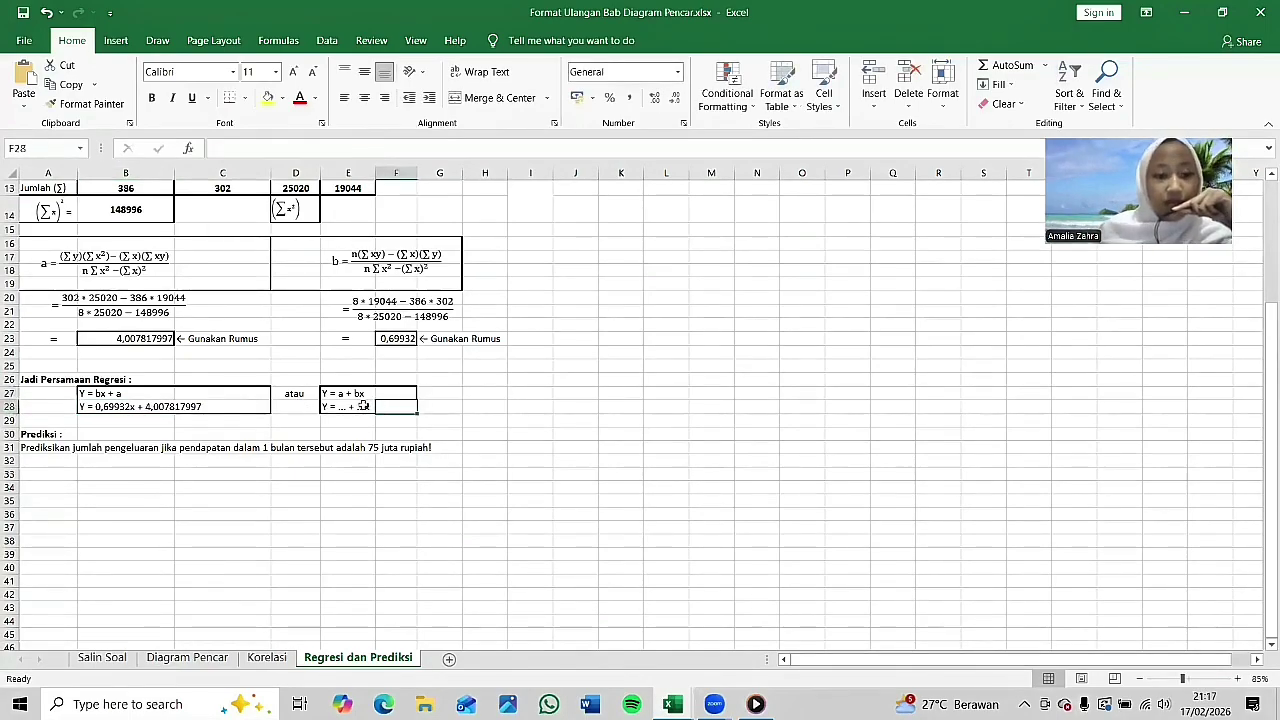
Step: Copy the constant 4,007817997 from B28 over the first placeholder of the equation in cell E28
click(174, 406)
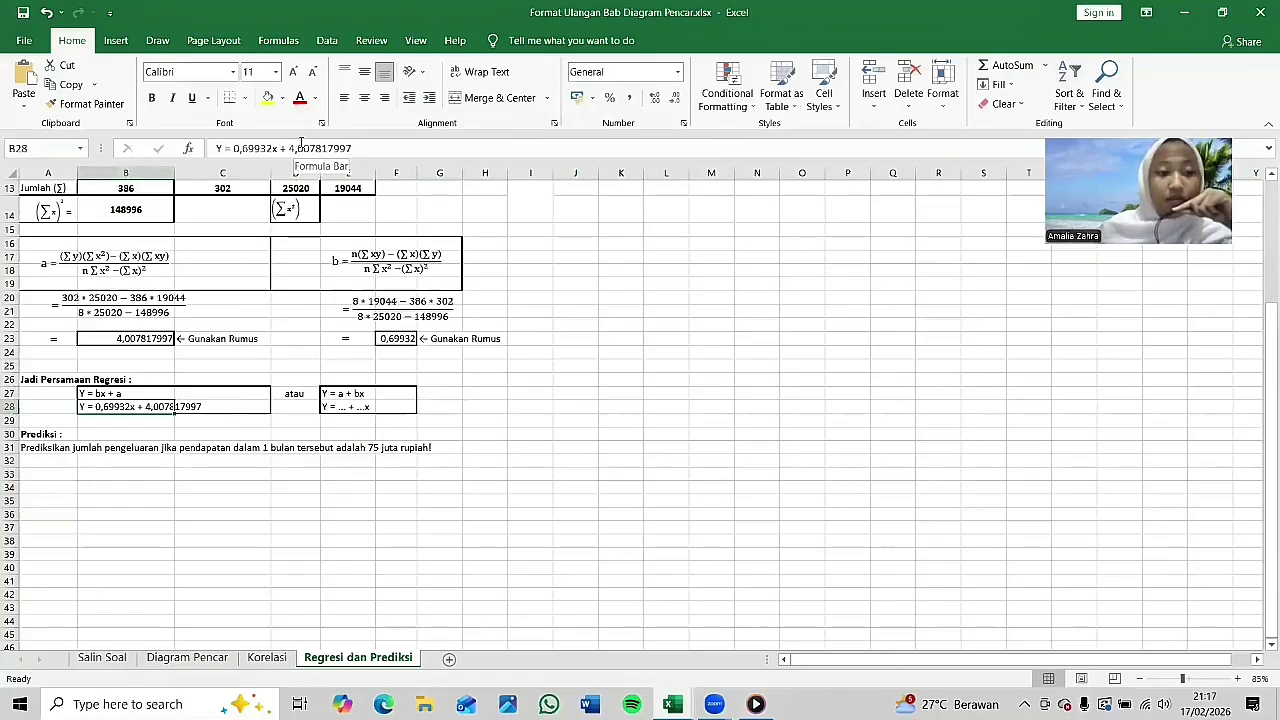
drag(289, 148, 367, 151)
key(ctrl+c)
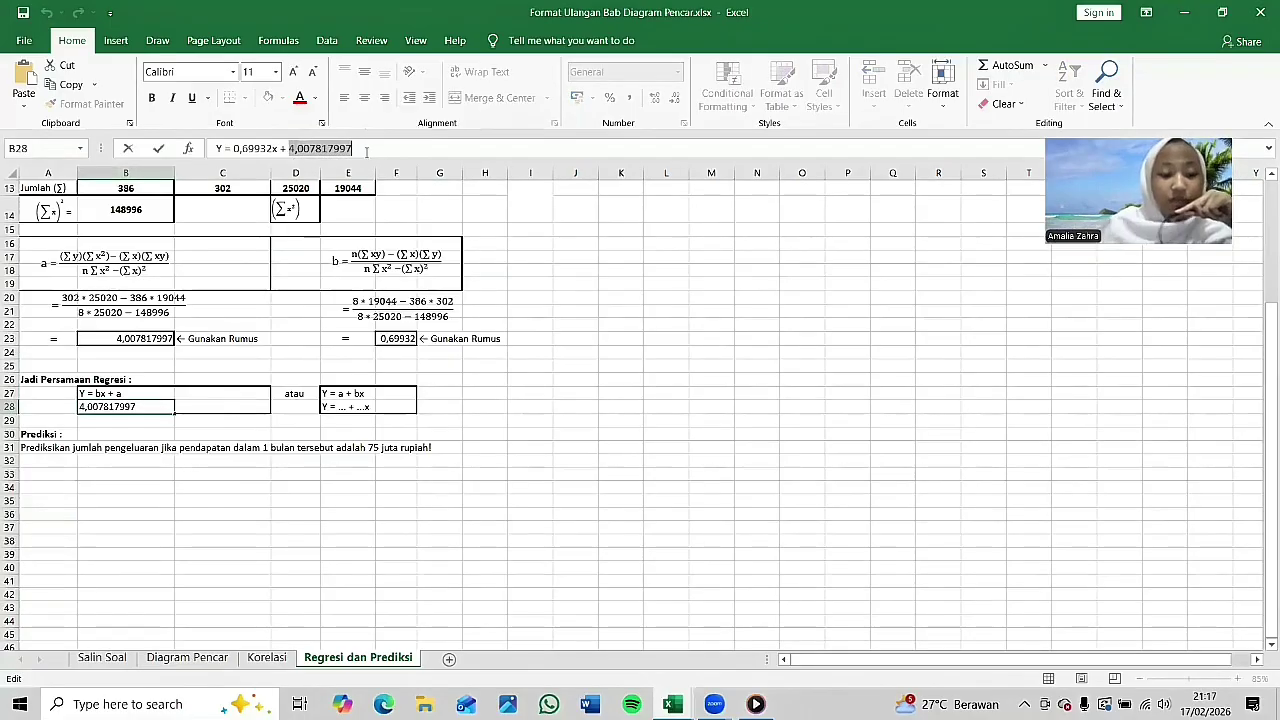
click(401, 396)
click(330, 404)
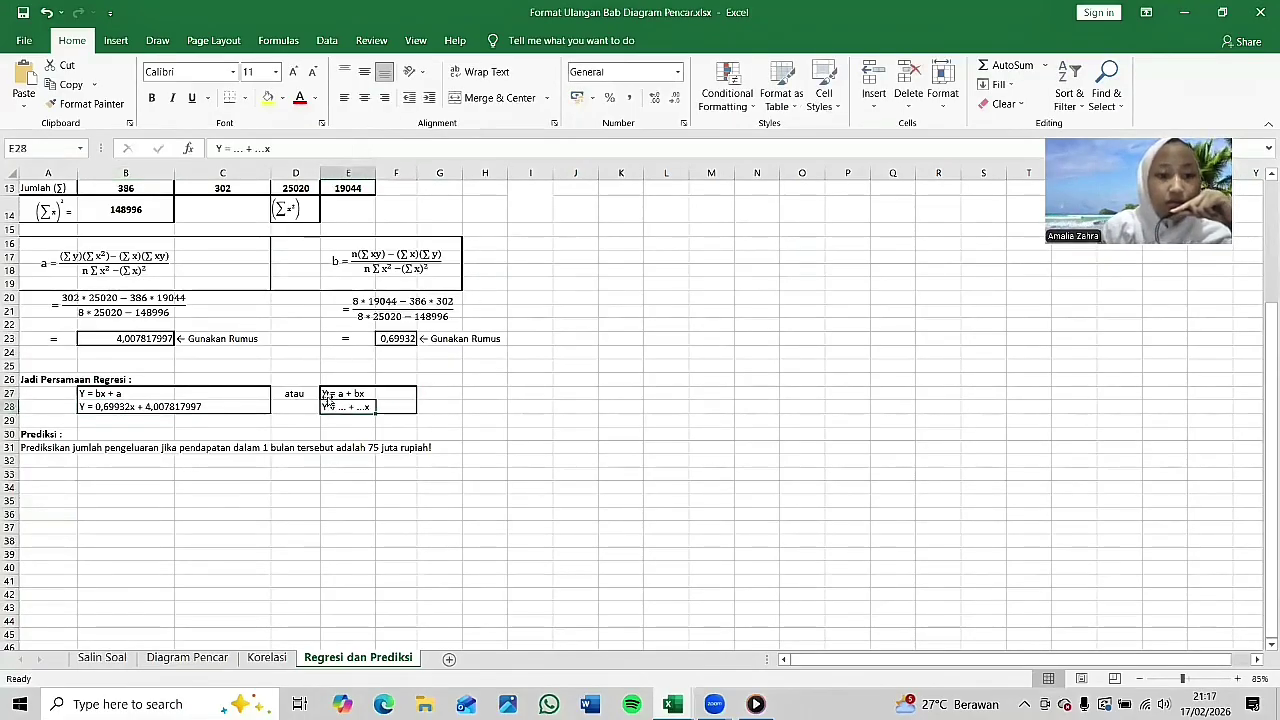
click(235, 149)
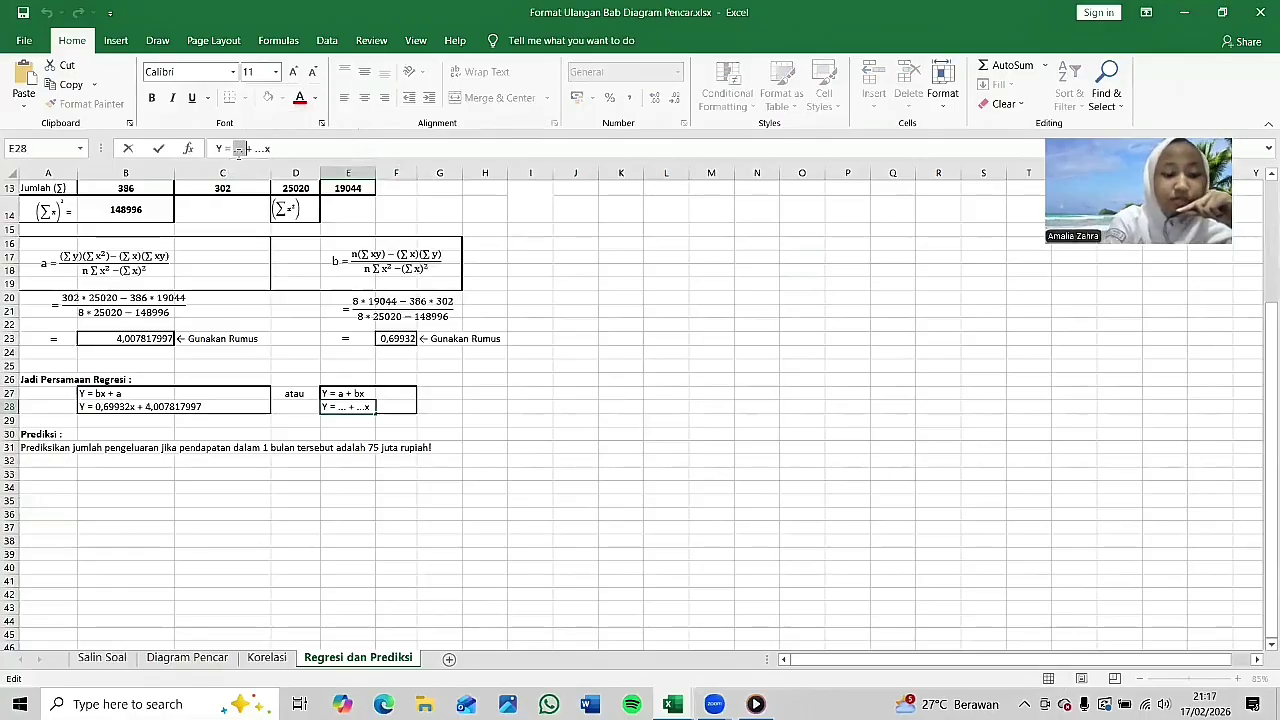
key(ctrl+v)
Step: Replace the remaining placeholder before x in E28 with the coefficient 0,69932, completing Y = 4,007817997+0,69932x
click(150, 406)
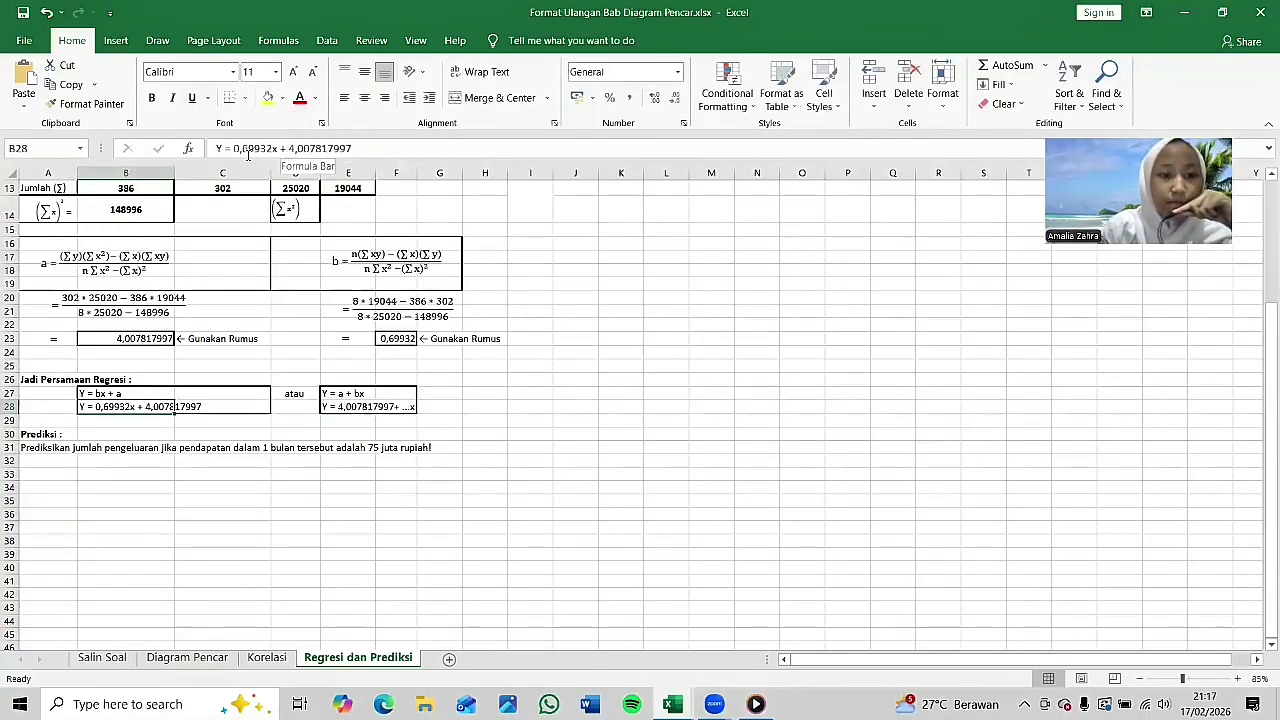
drag(234, 148, 272, 148)
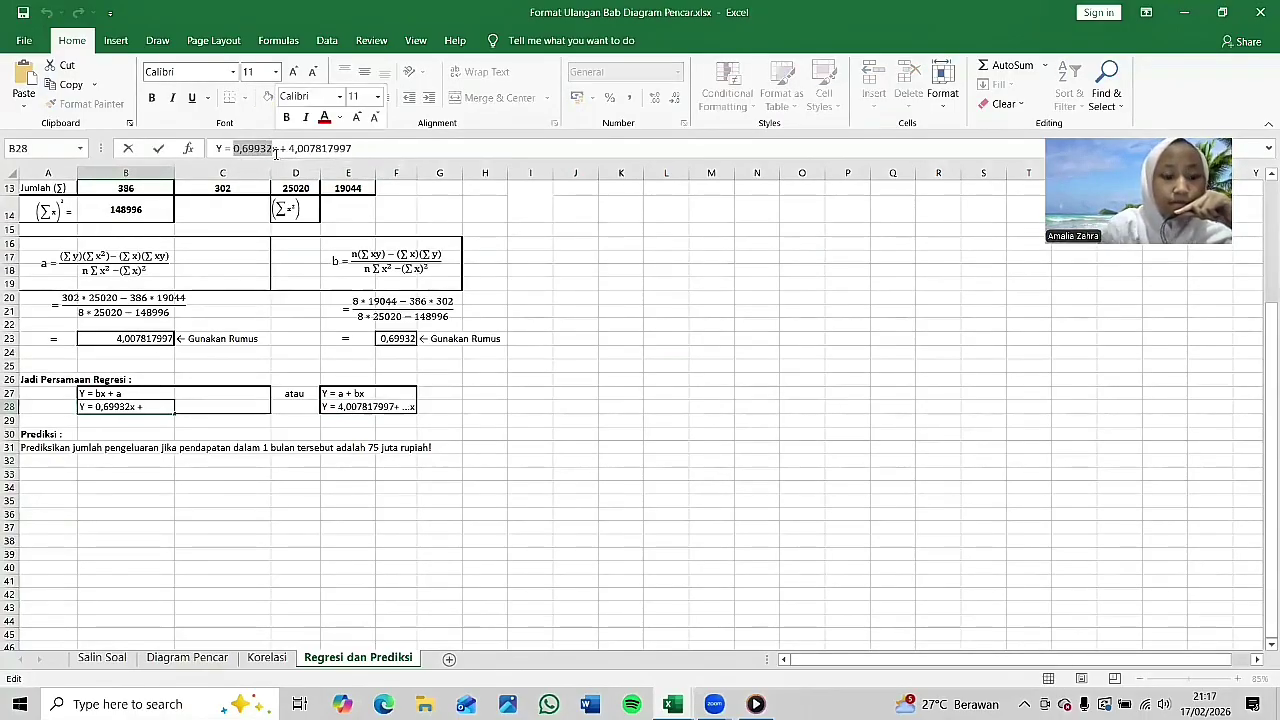
click(338, 384)
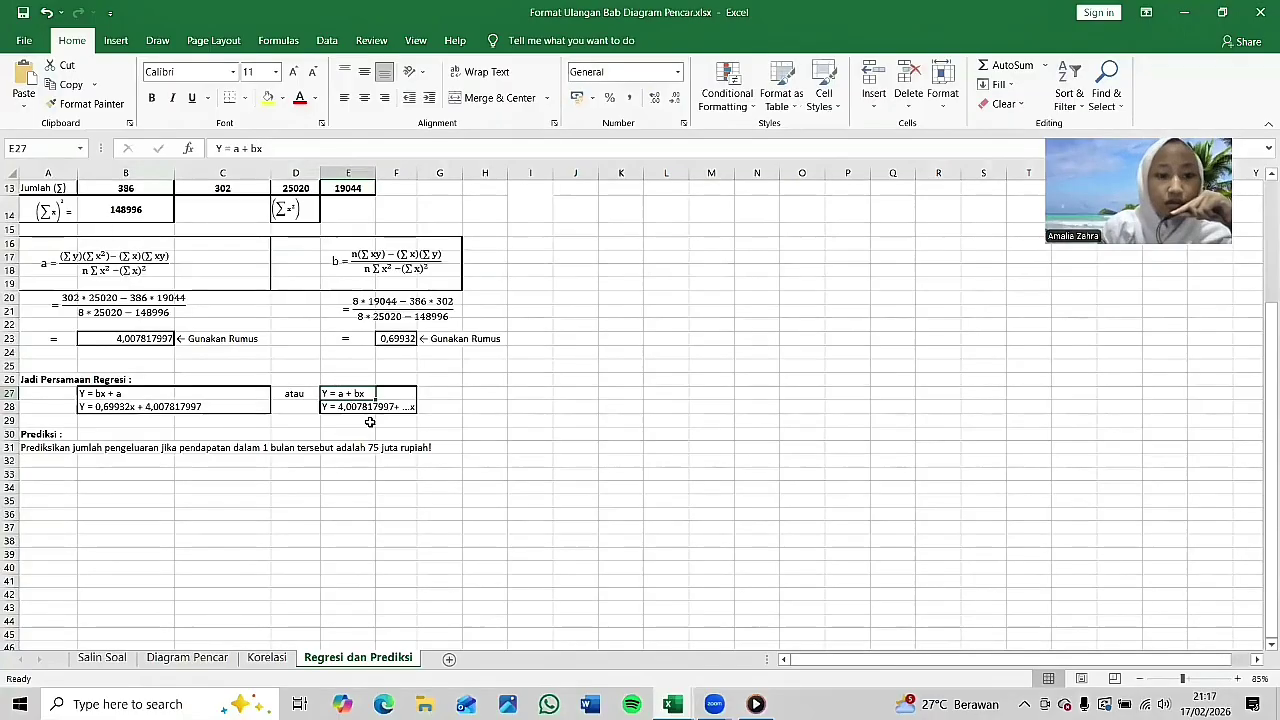
click(348, 406)
drag(302, 148, 318, 148)
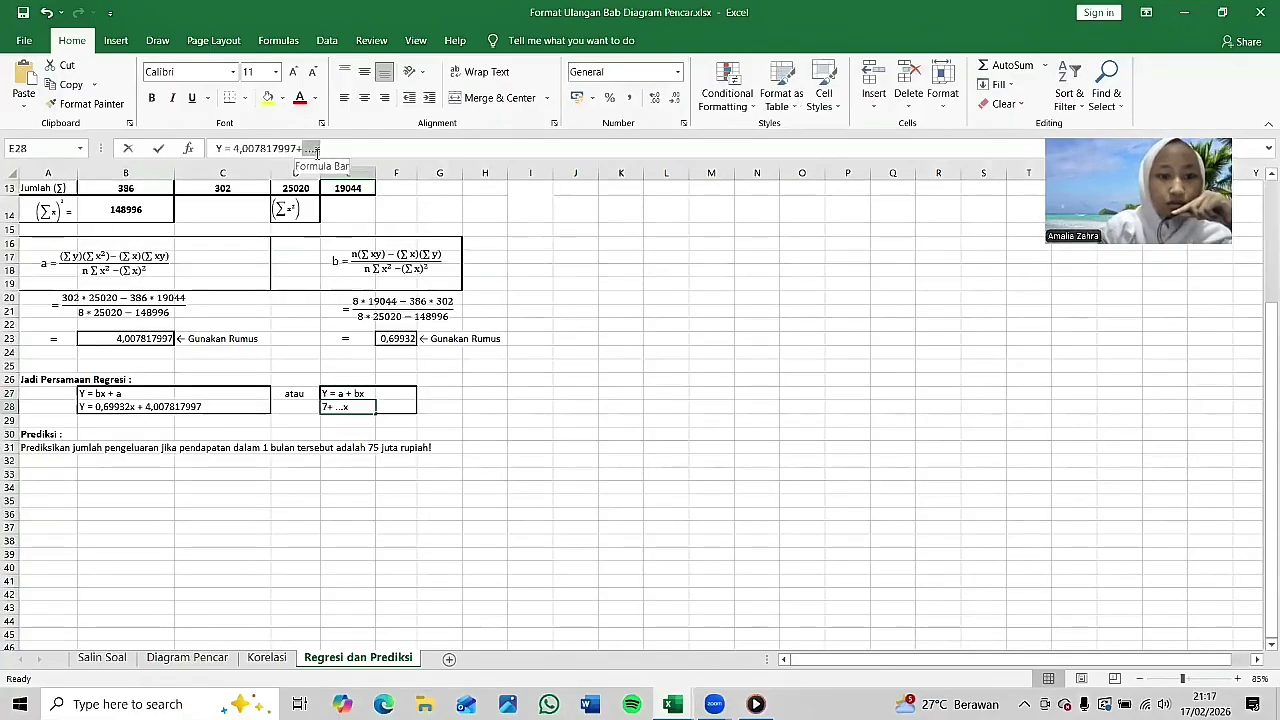
text(0,69932)
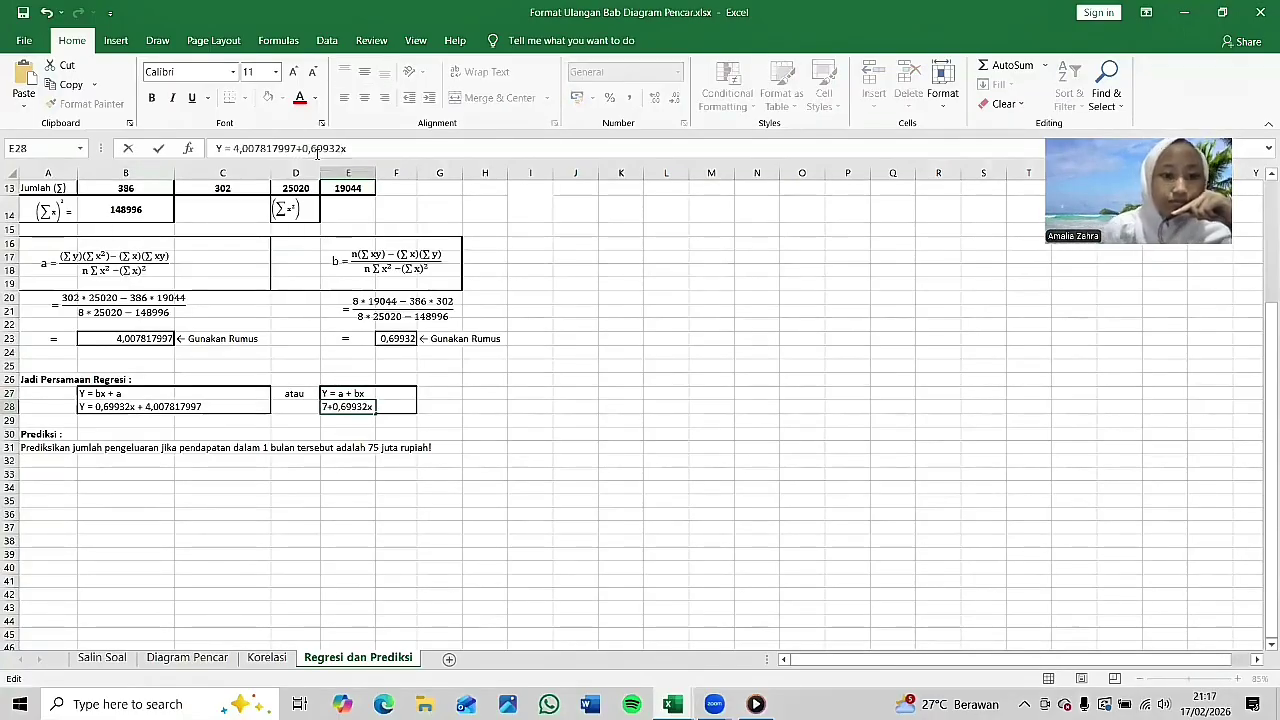
click(302, 482)
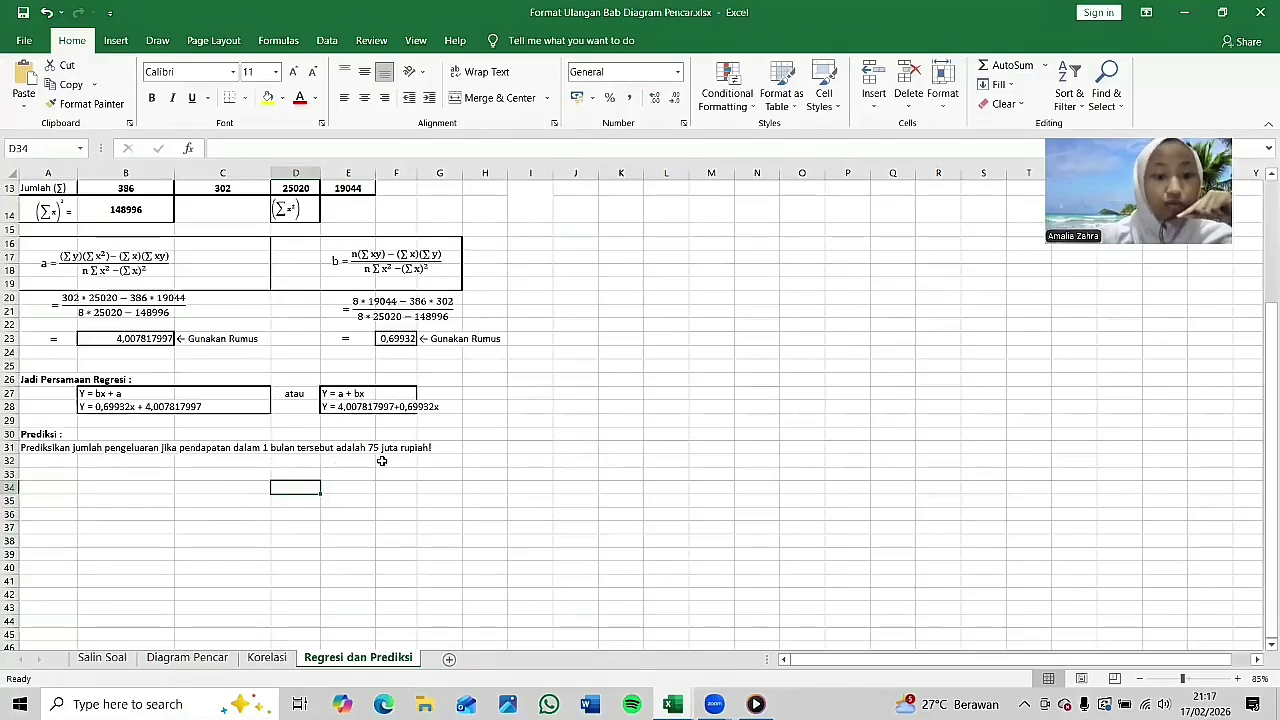
Step: Check in the data table headers which variable, X or Y, stands for pendapatan and which for pengeluaran
scroll(415, 459, up, 1)
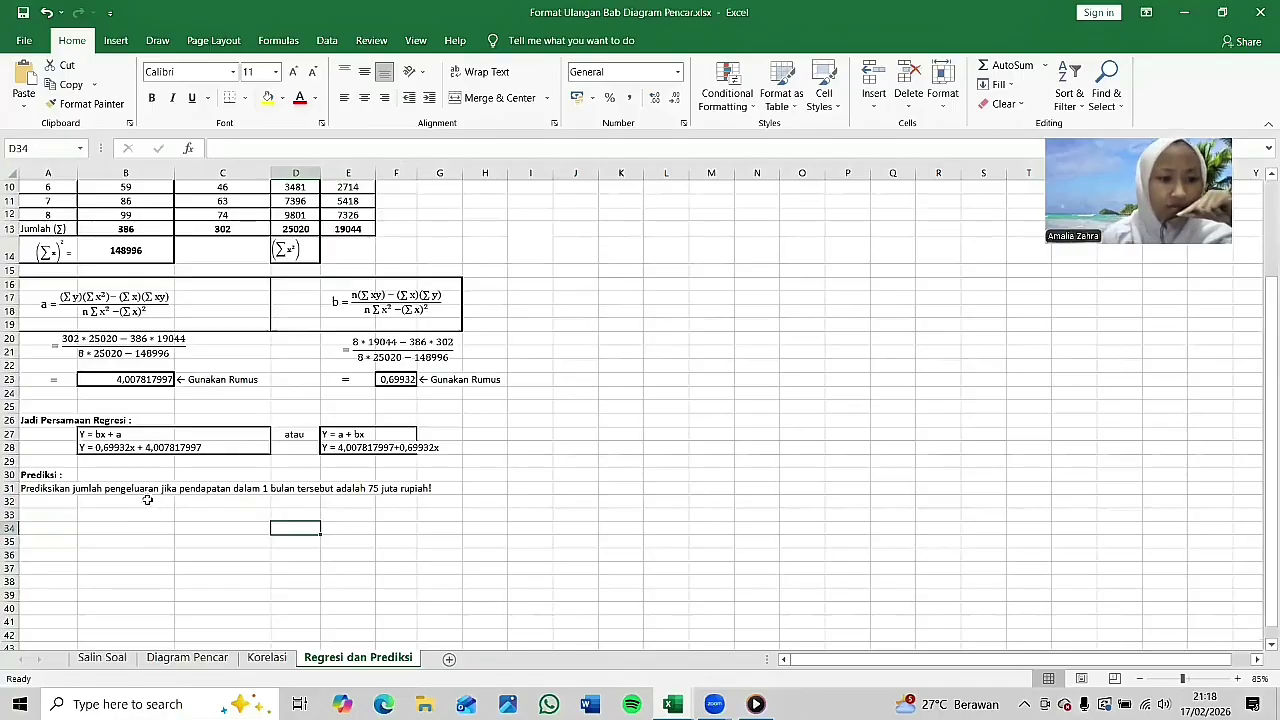
scroll(150, 495, up, 3)
scroll(167, 505, down, 1)
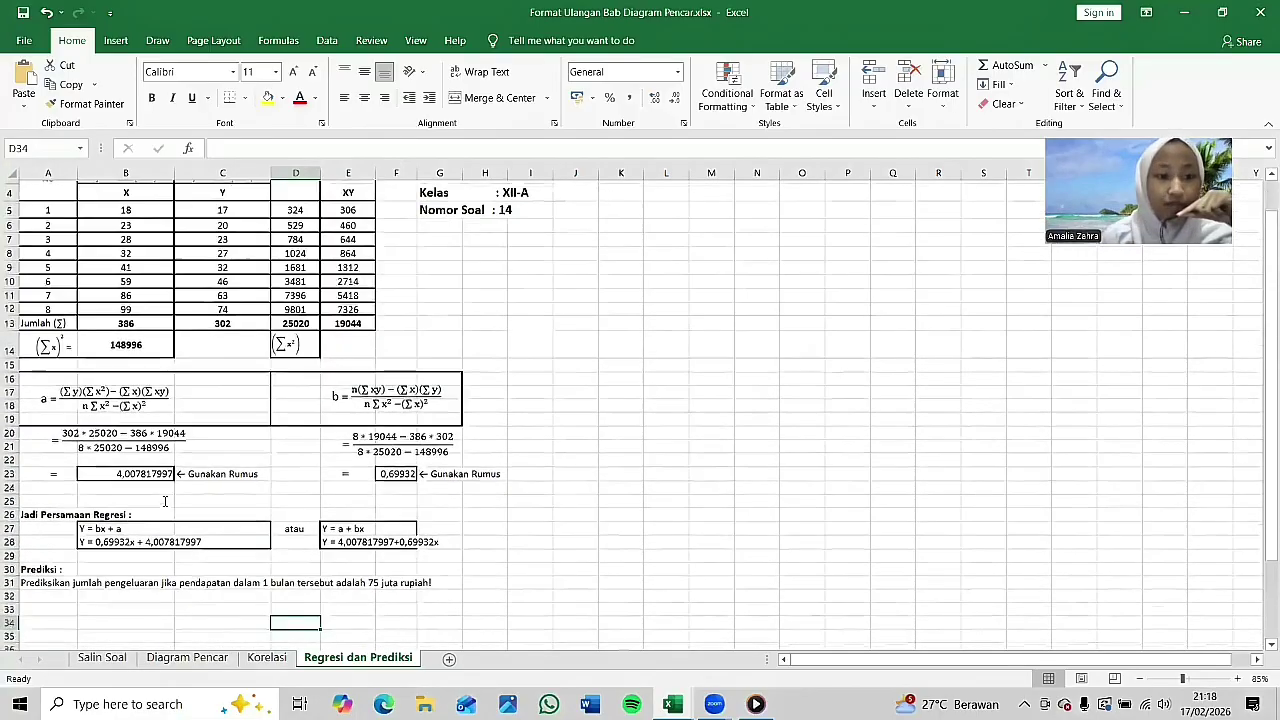
scroll(180, 450, up, 1)
click(202, 219)
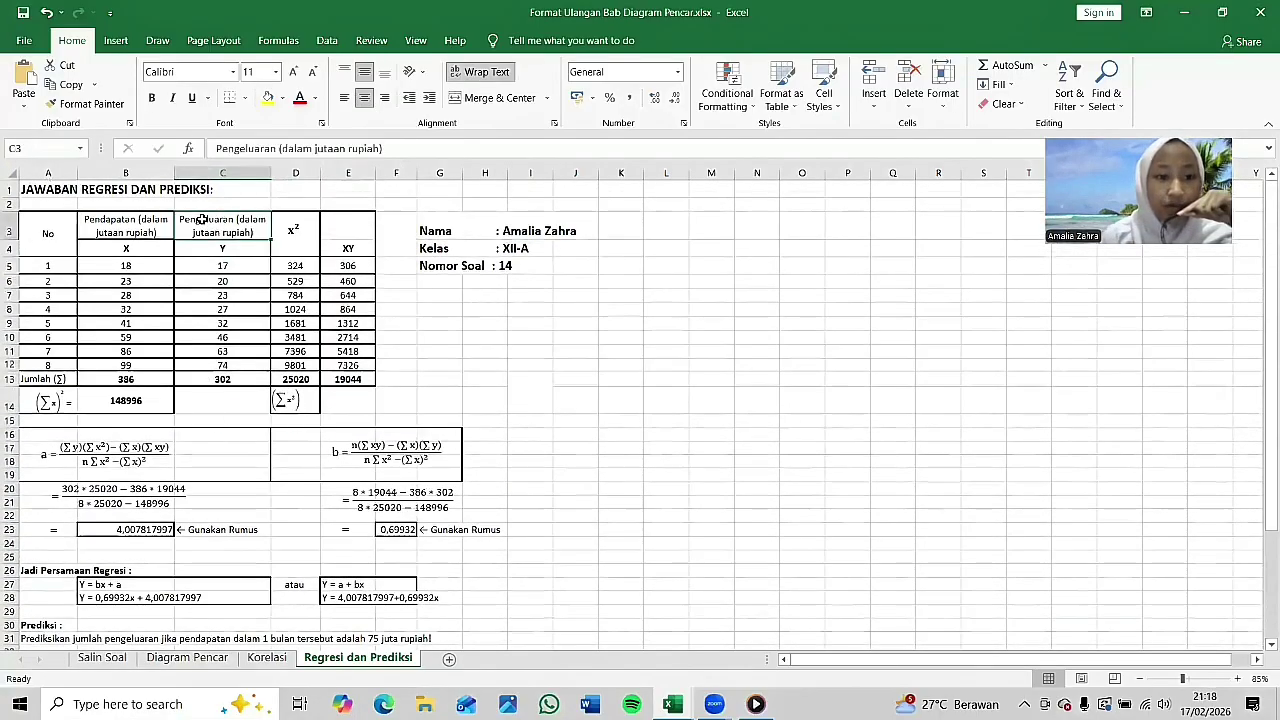
click(225, 247)
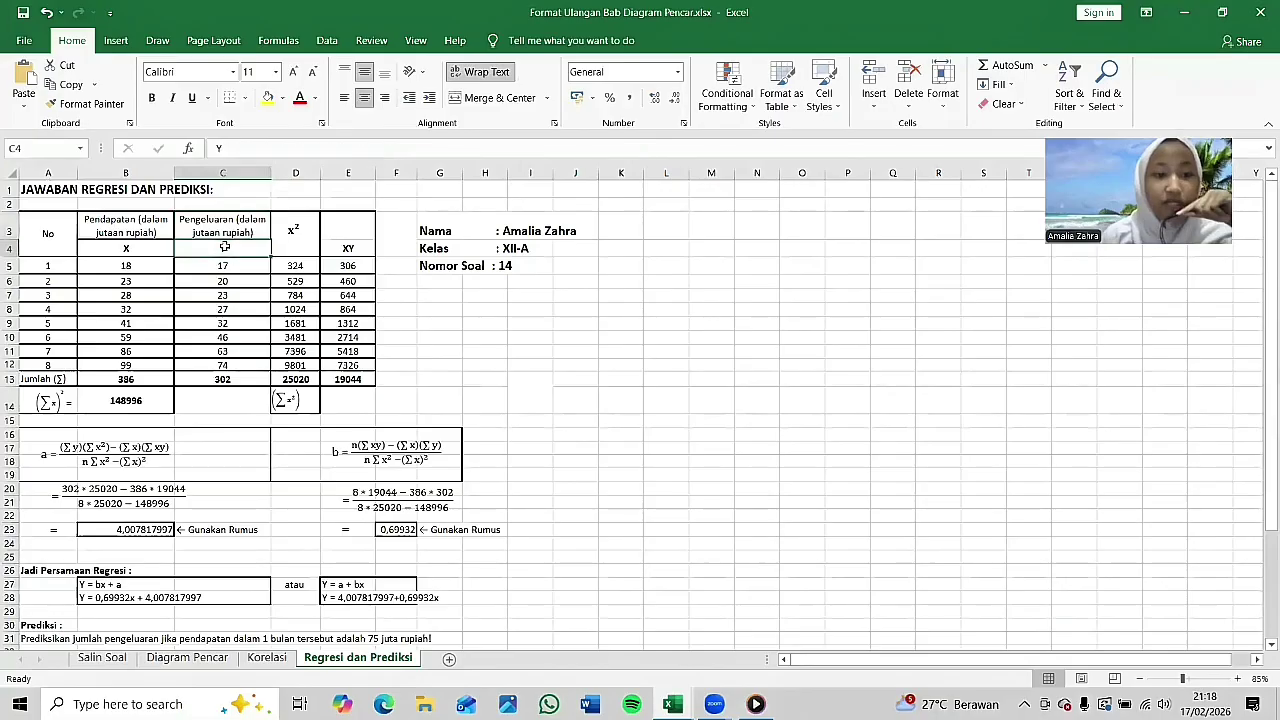
scroll(262, 340, down, 2)
scroll(190, 512, down, 1)
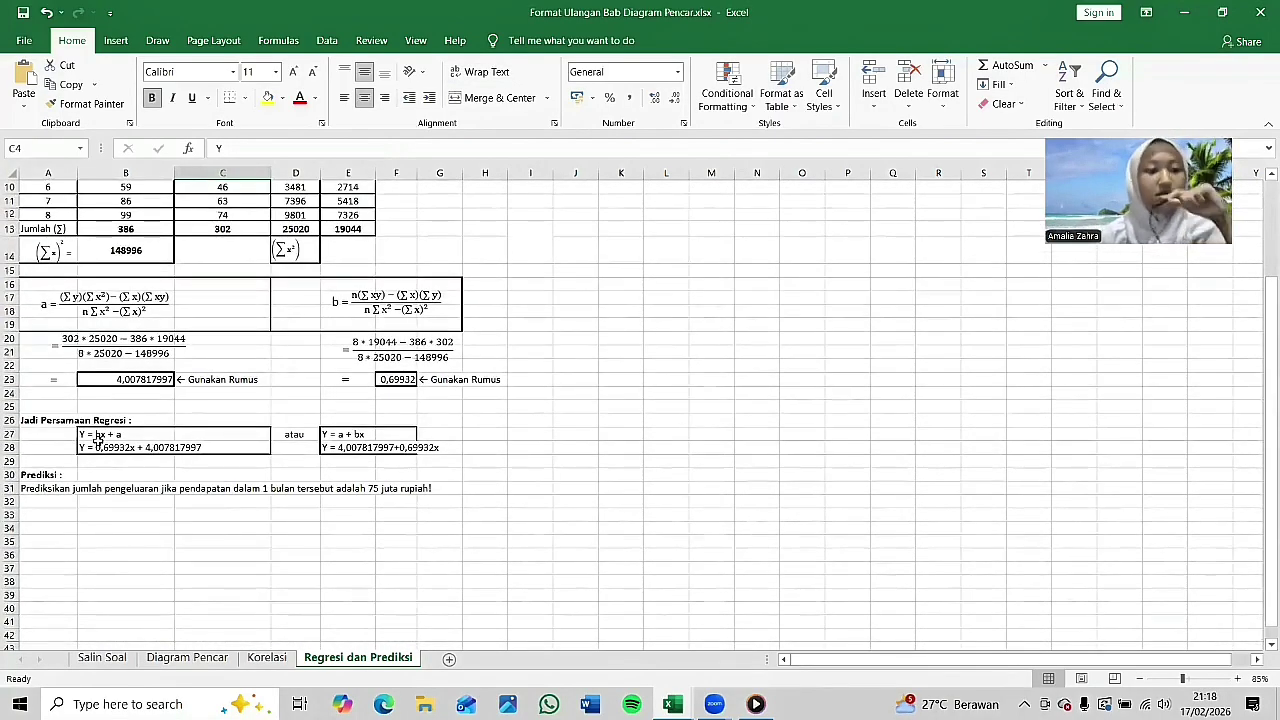
Step: Copy the regression equation Y = 0,69932x + 4,007817997 from B28 into cell B33 below the prediction question
click(66, 502)
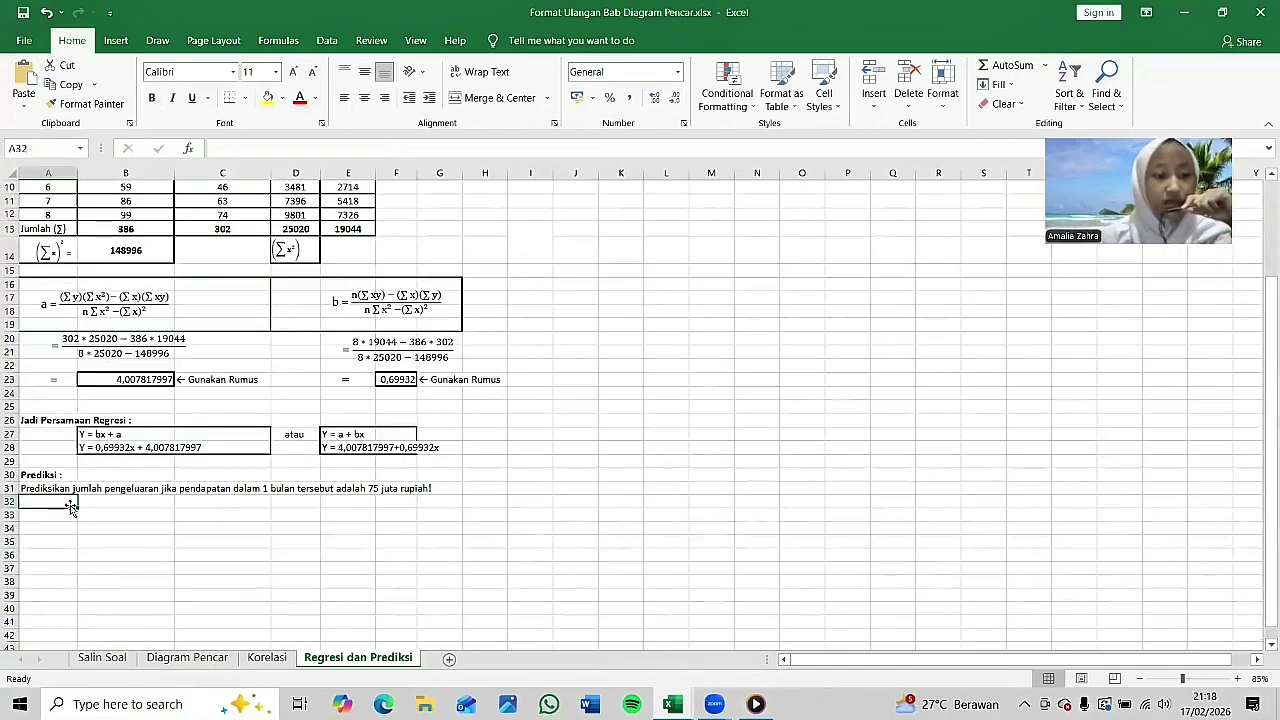
click(118, 448)
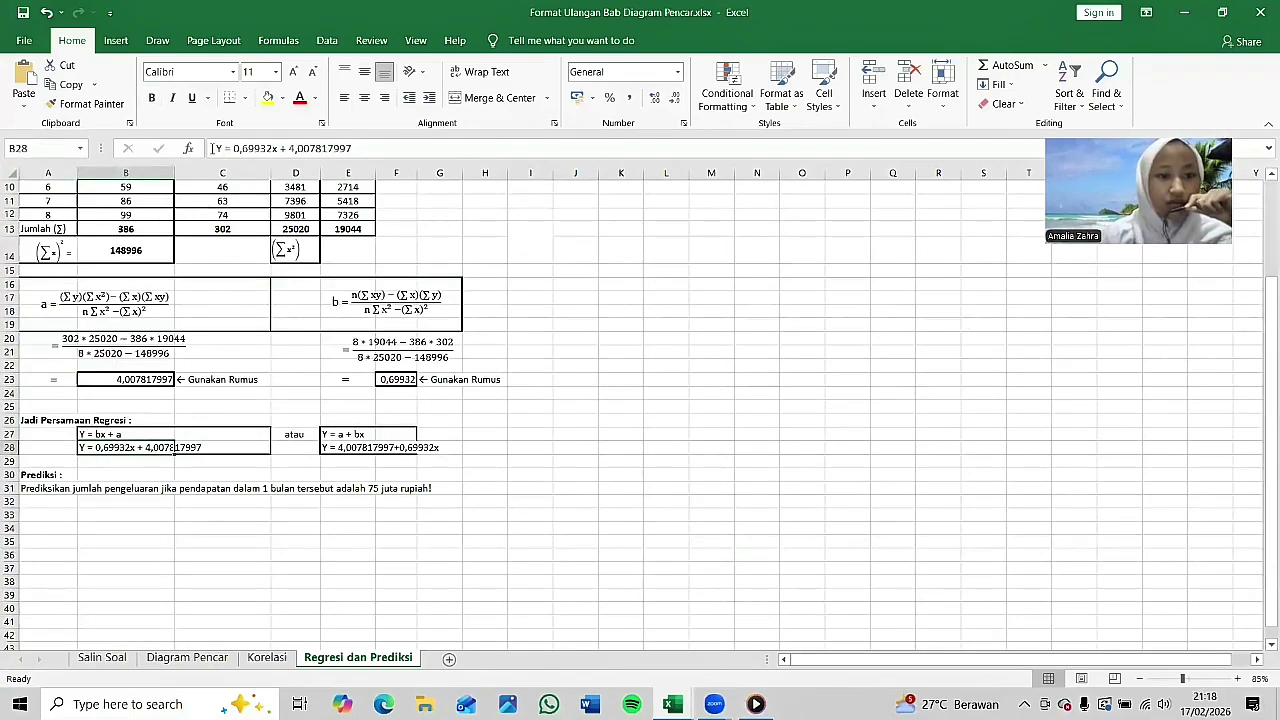
drag(216, 148, 390, 152)
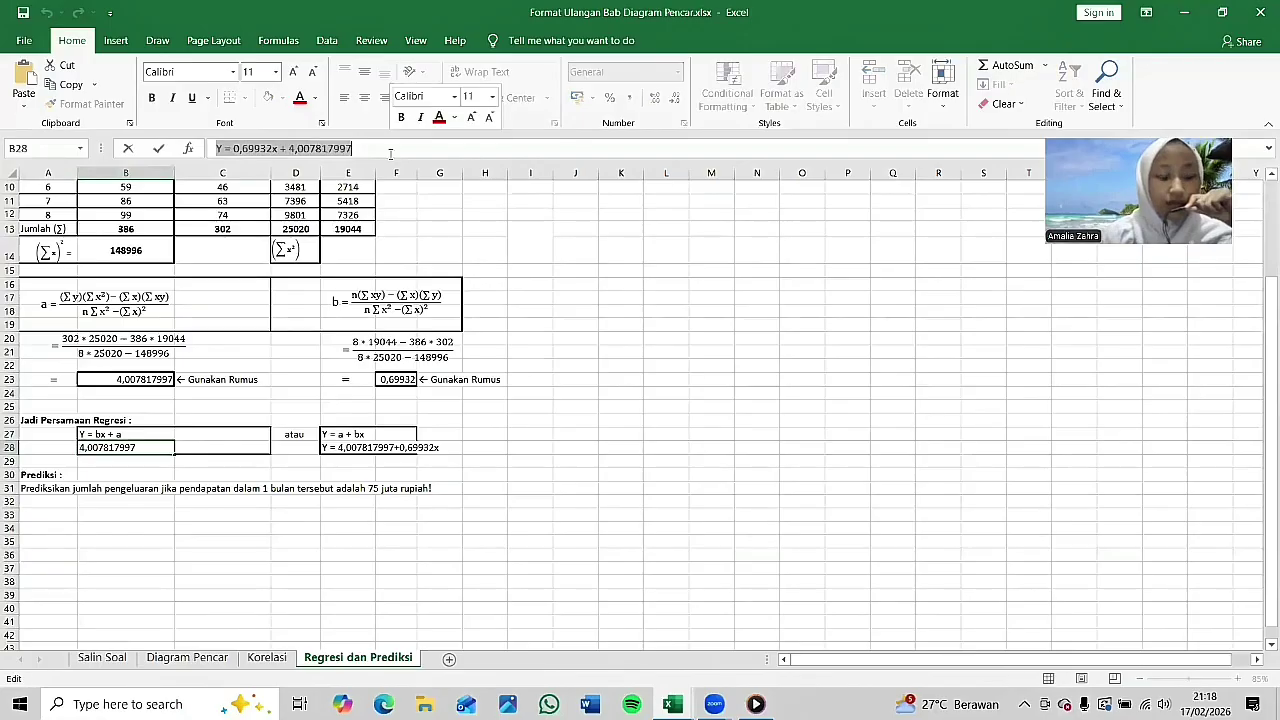
key(ctrl+c)
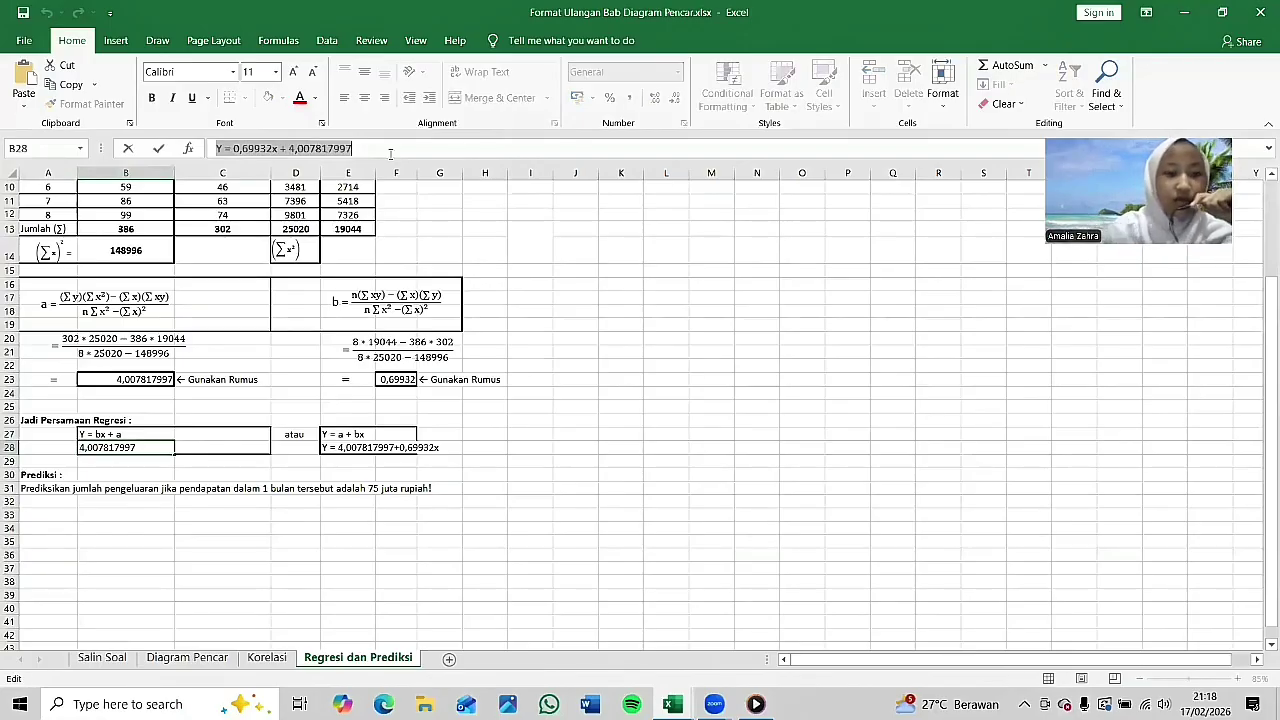
click(107, 515)
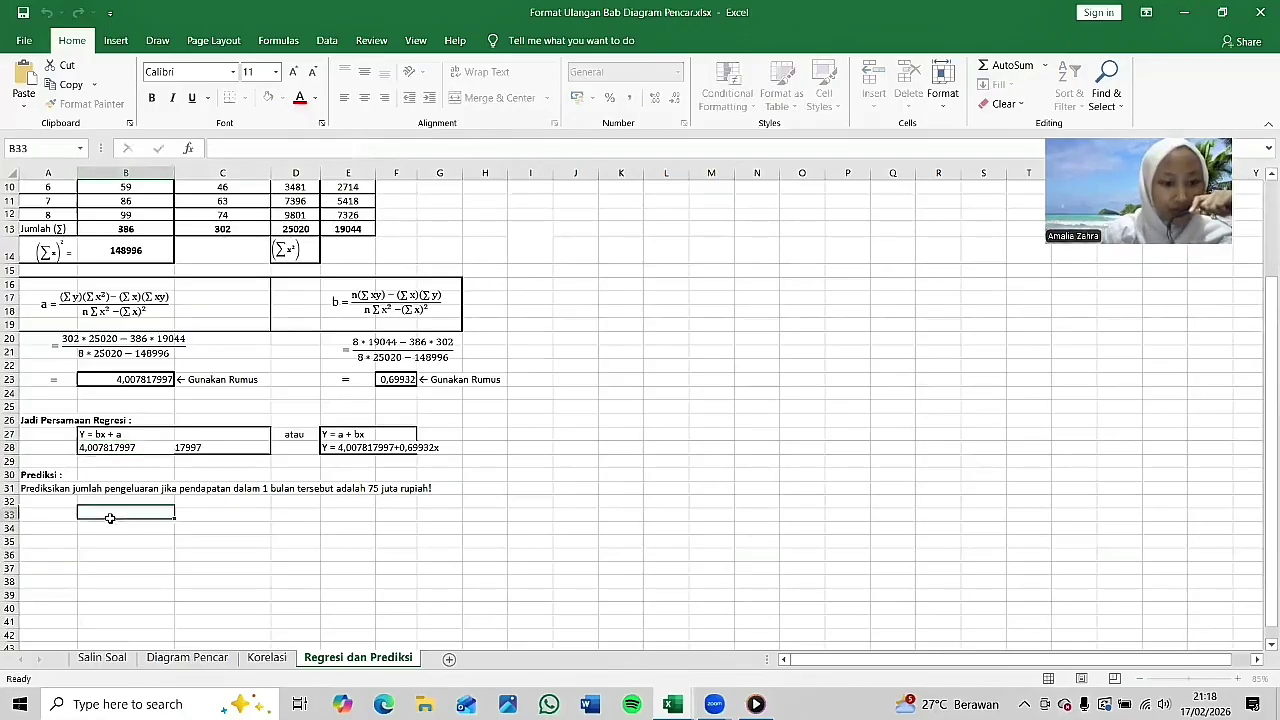
click(55, 512)
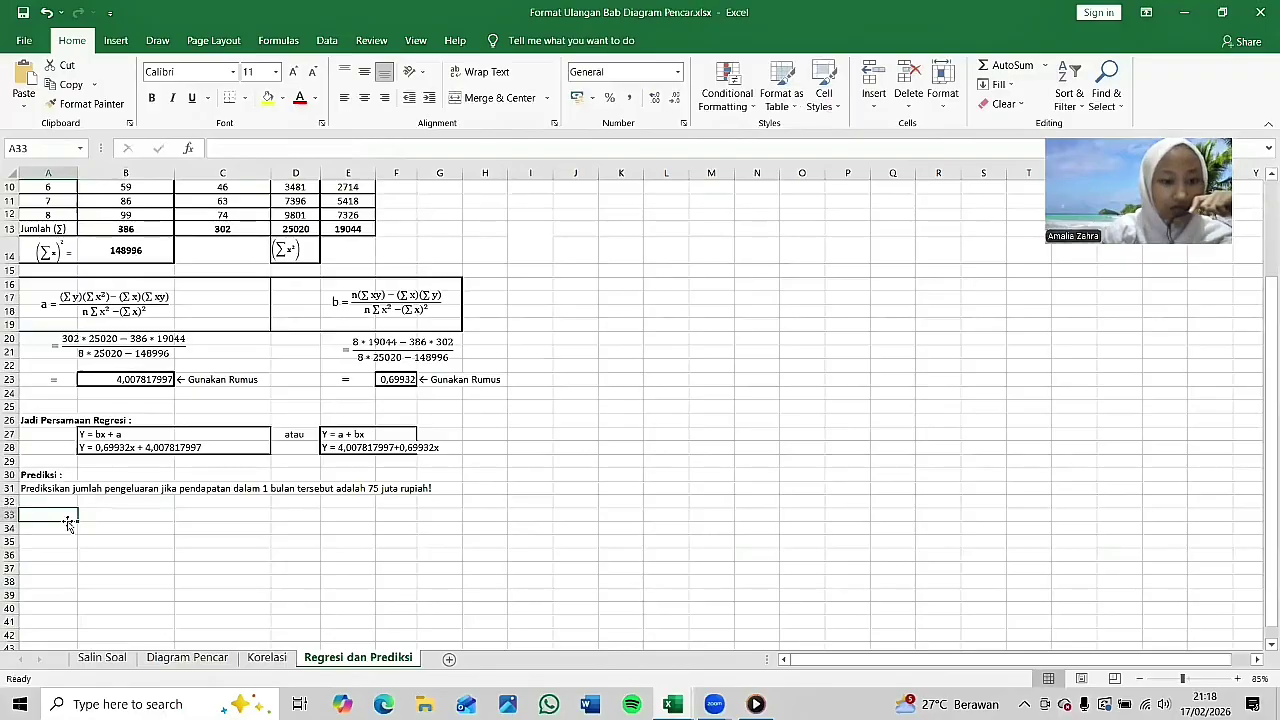
click(92, 528)
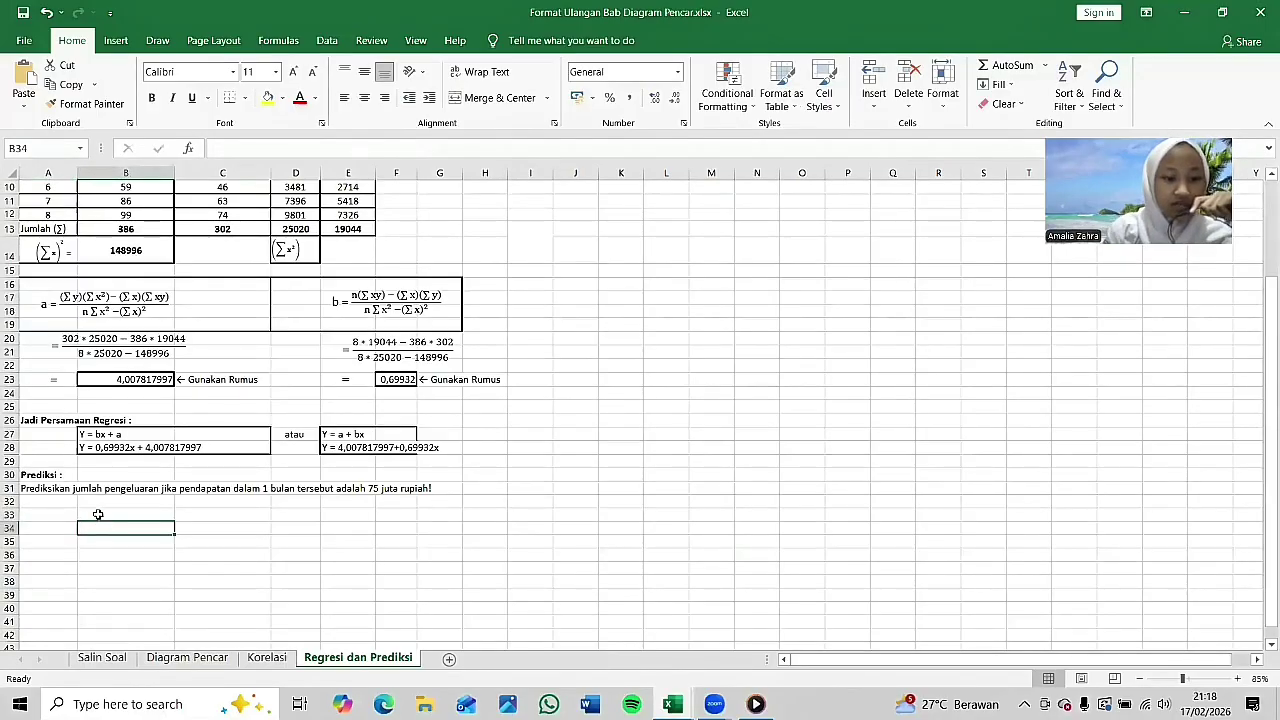
click(101, 513)
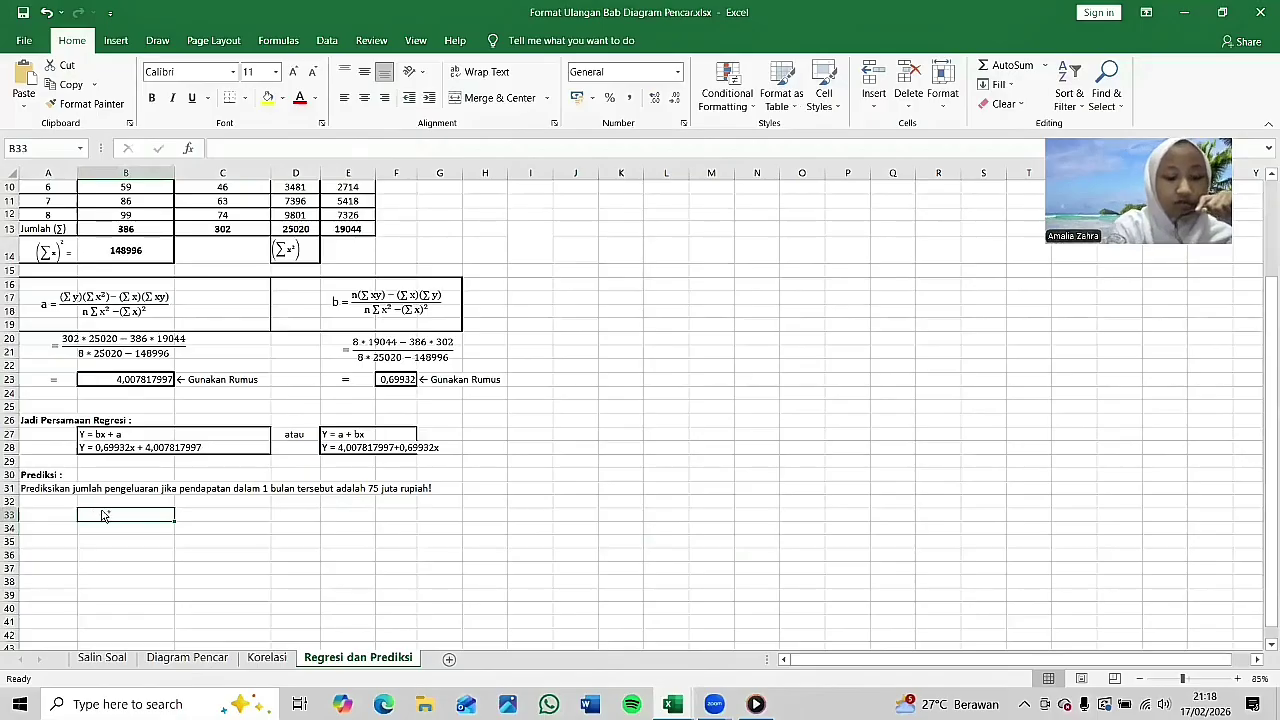
key(ctrl+v)
Step: Paste the equation into B34 as well and substitute (75) for x, giving Y = 0,69932(75) + 4,007817997
click(105, 532)
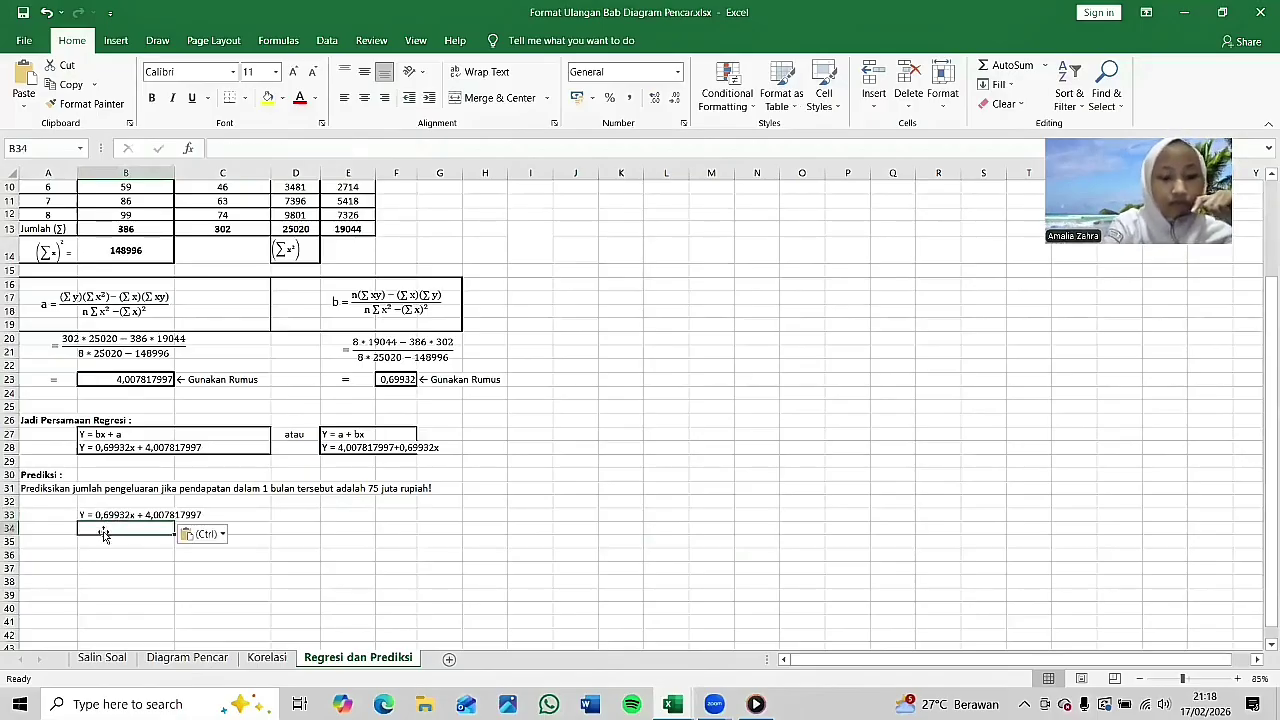
double_click(105, 533)
key(ctrl+v)
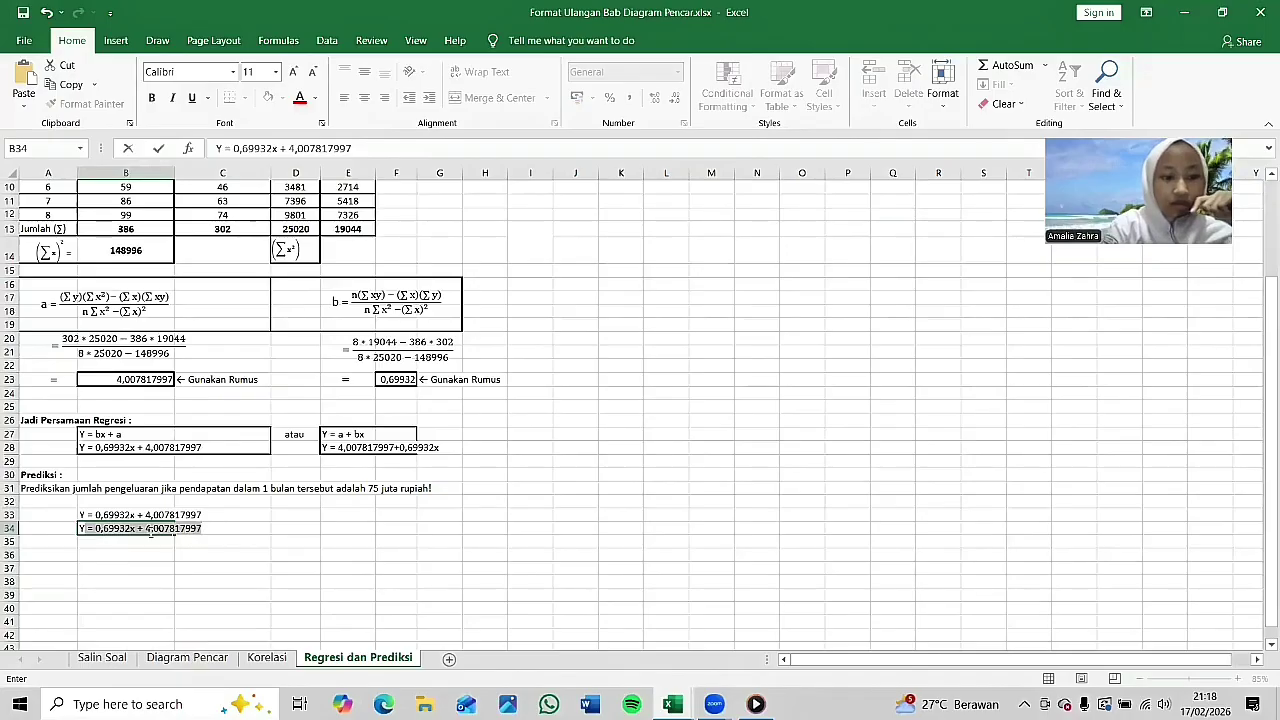
click(136, 528)
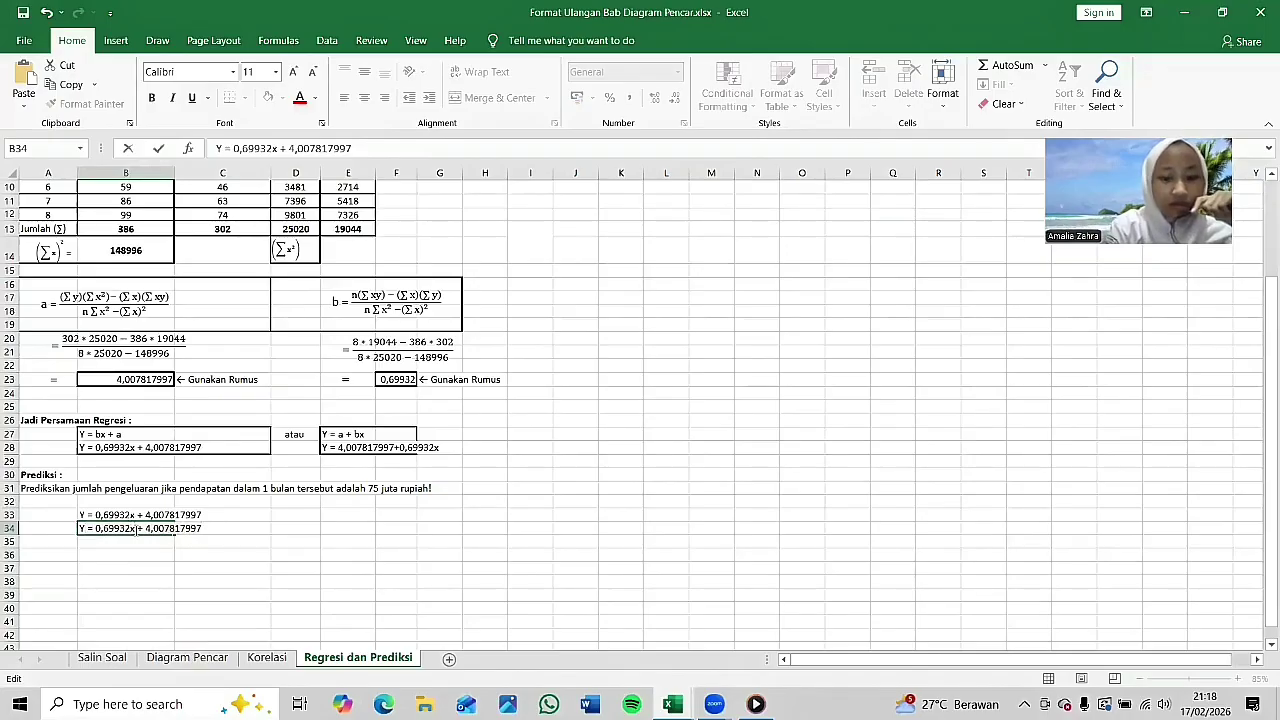
key(BackSpace)
text(()
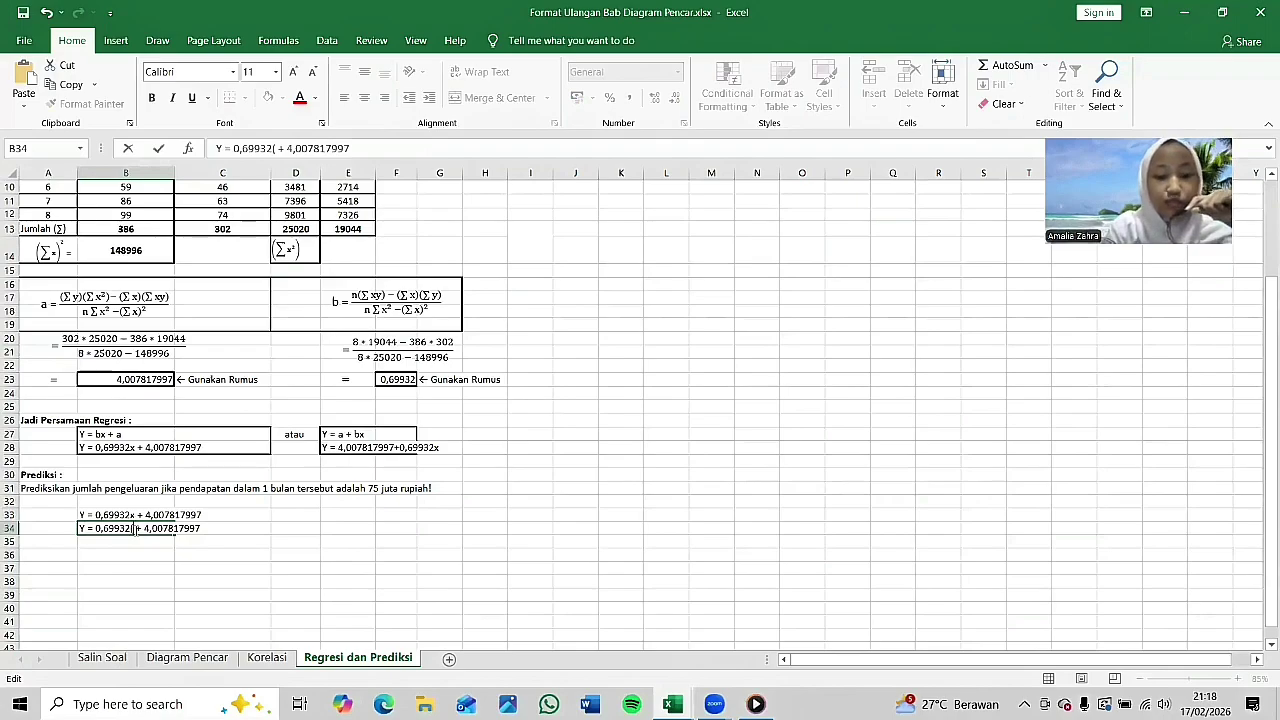
text(75)
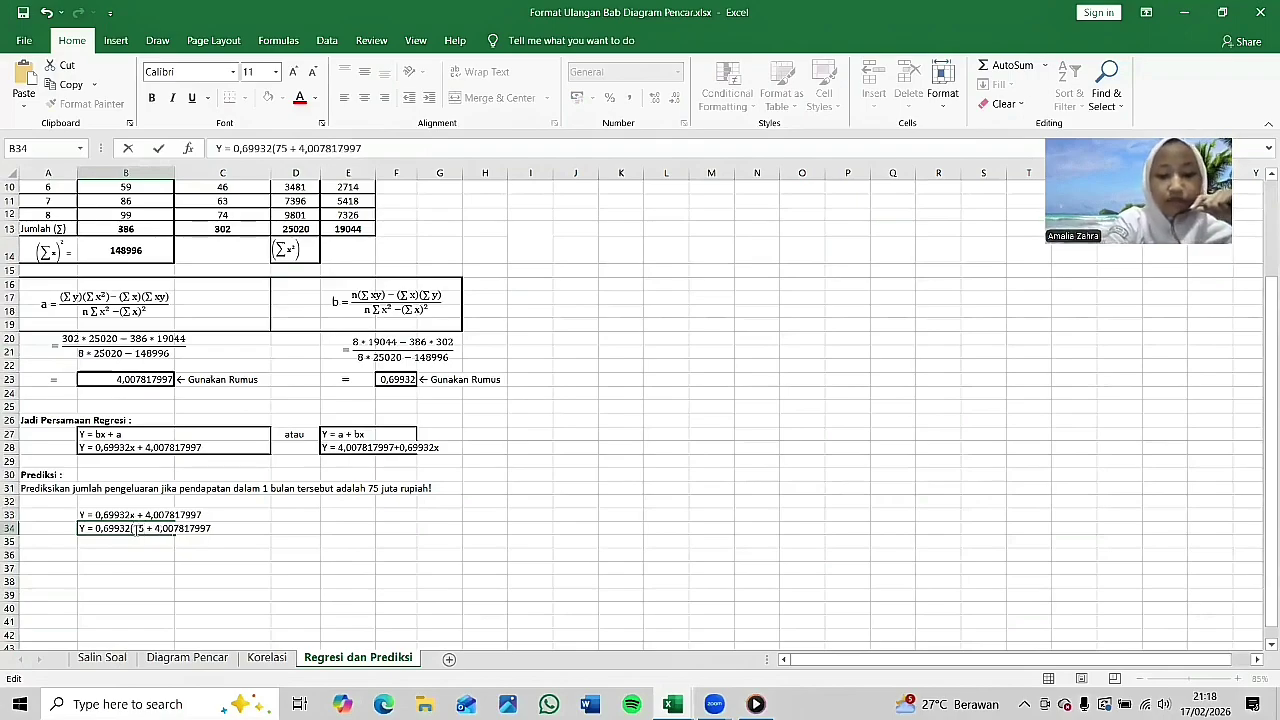
text())
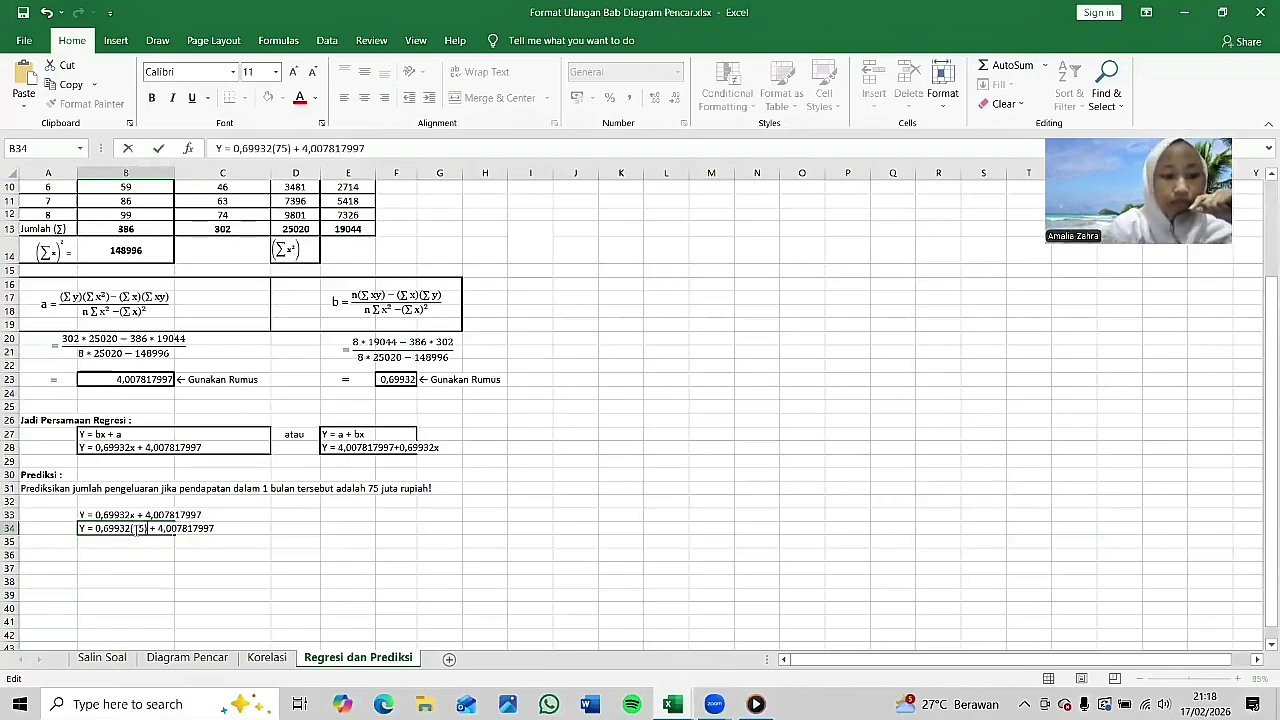
click(153, 553)
Step: Enter the label Y= in cell A35 for the prediction result
click(124, 541)
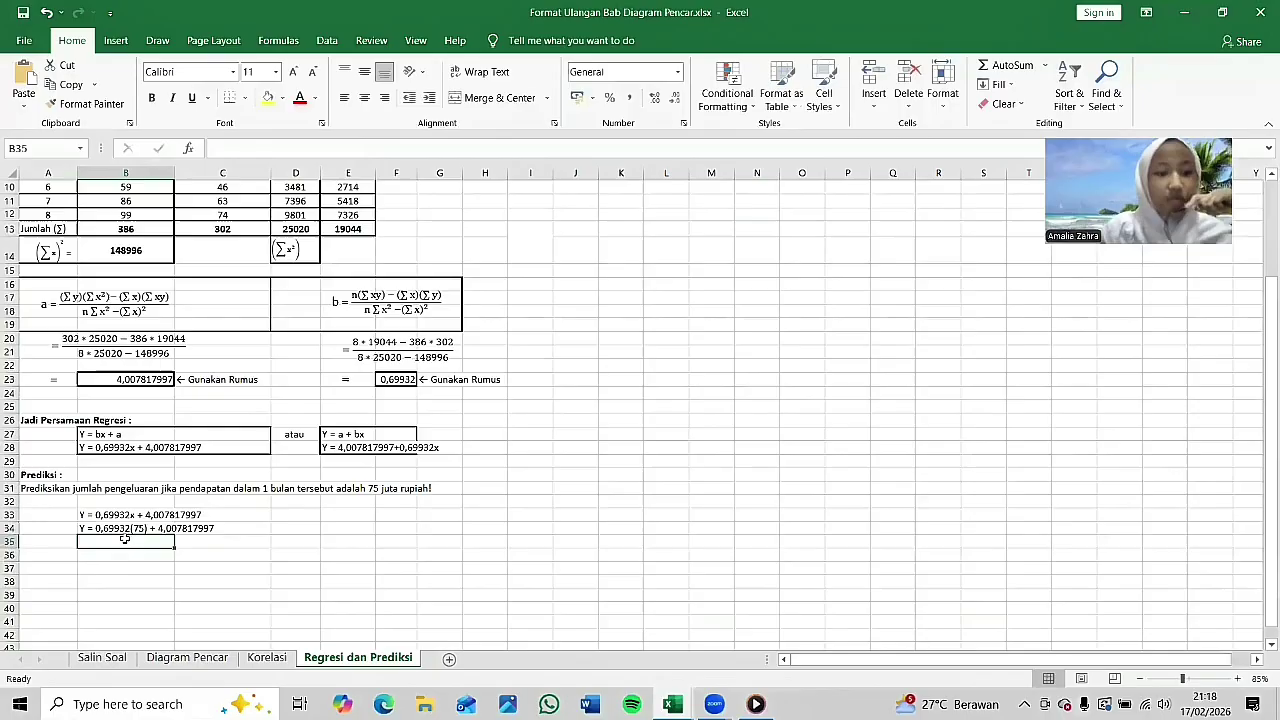
click(67, 541)
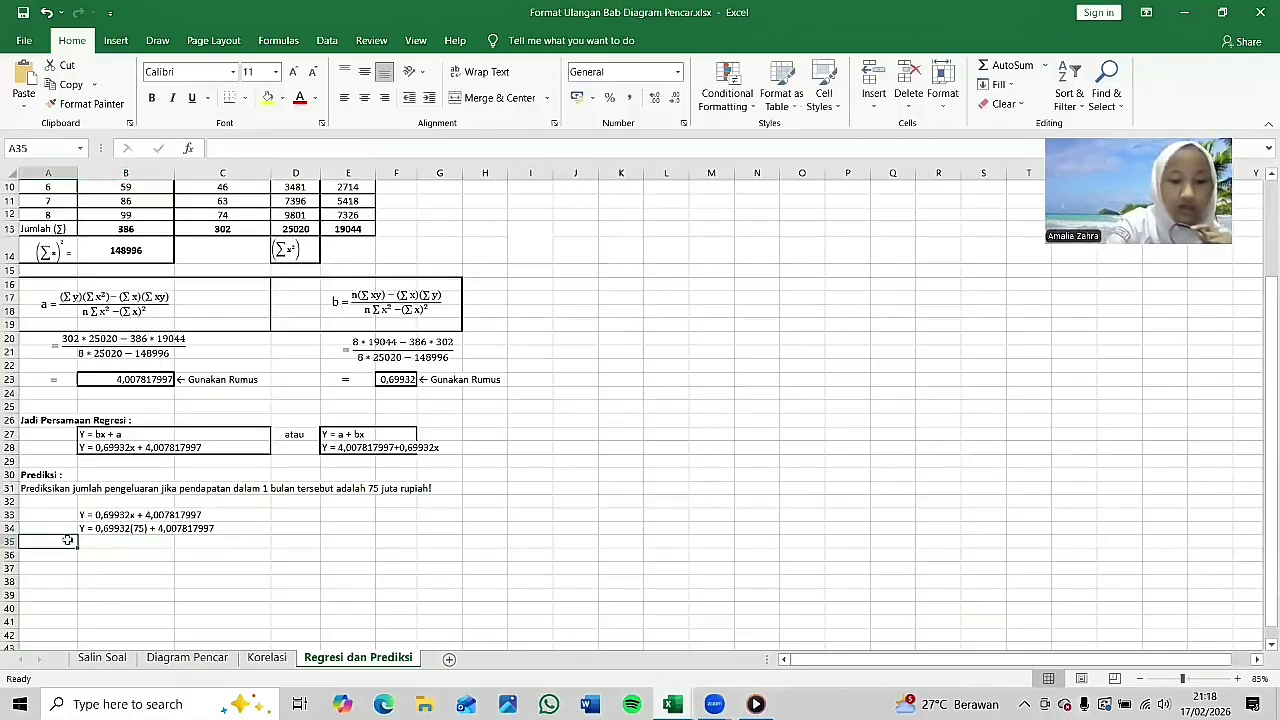
text(Y=)
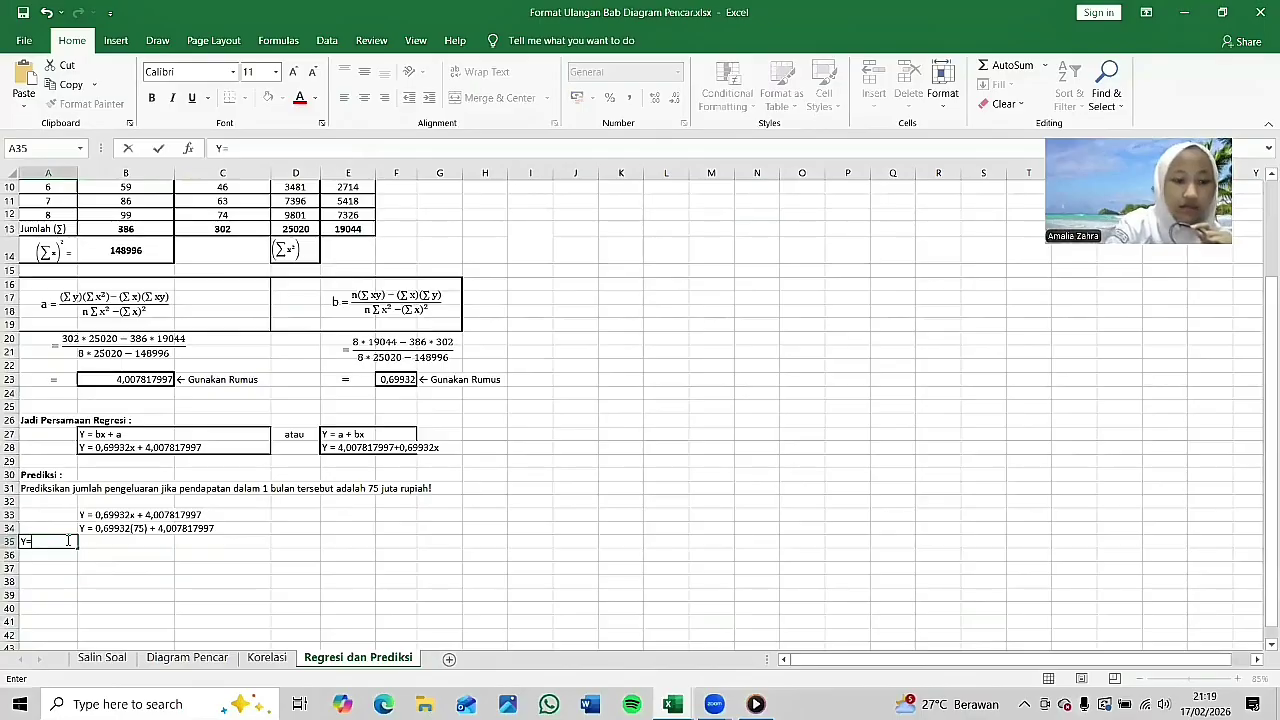
Step: Calculate the predicted pengeluaran in B35 with the formula =F23*75+B23
click(114, 541)
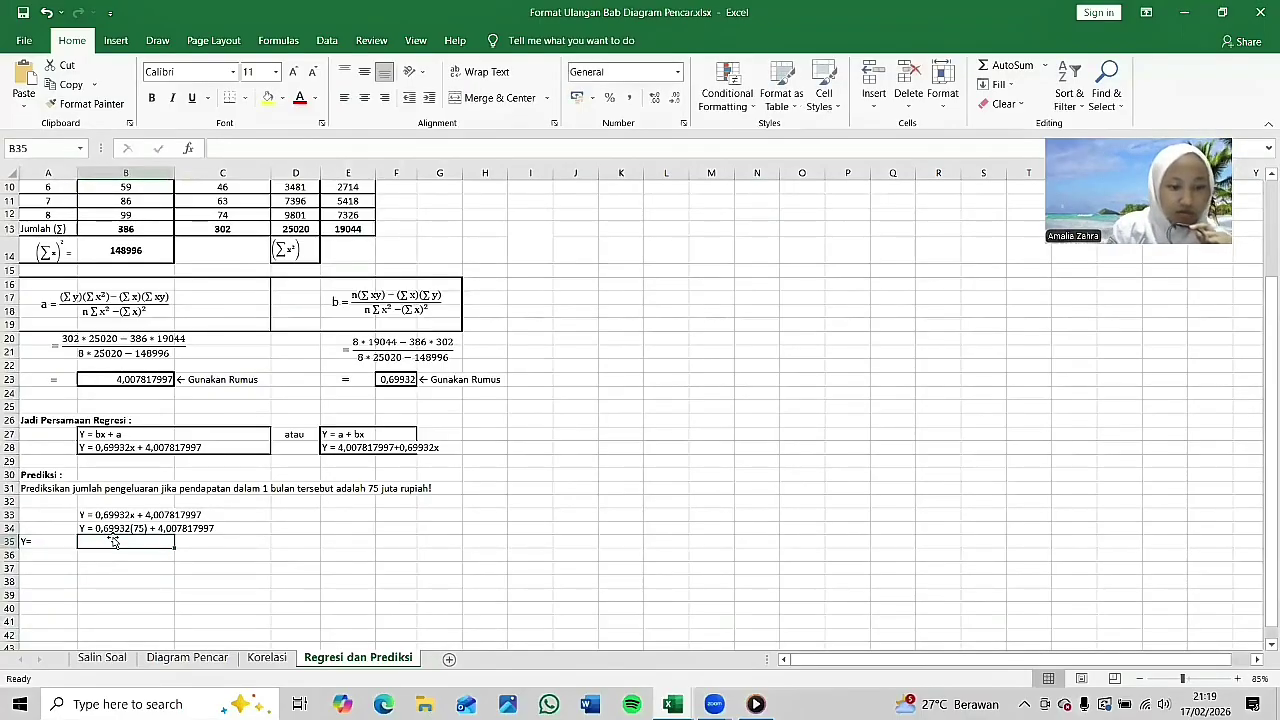
text(=)
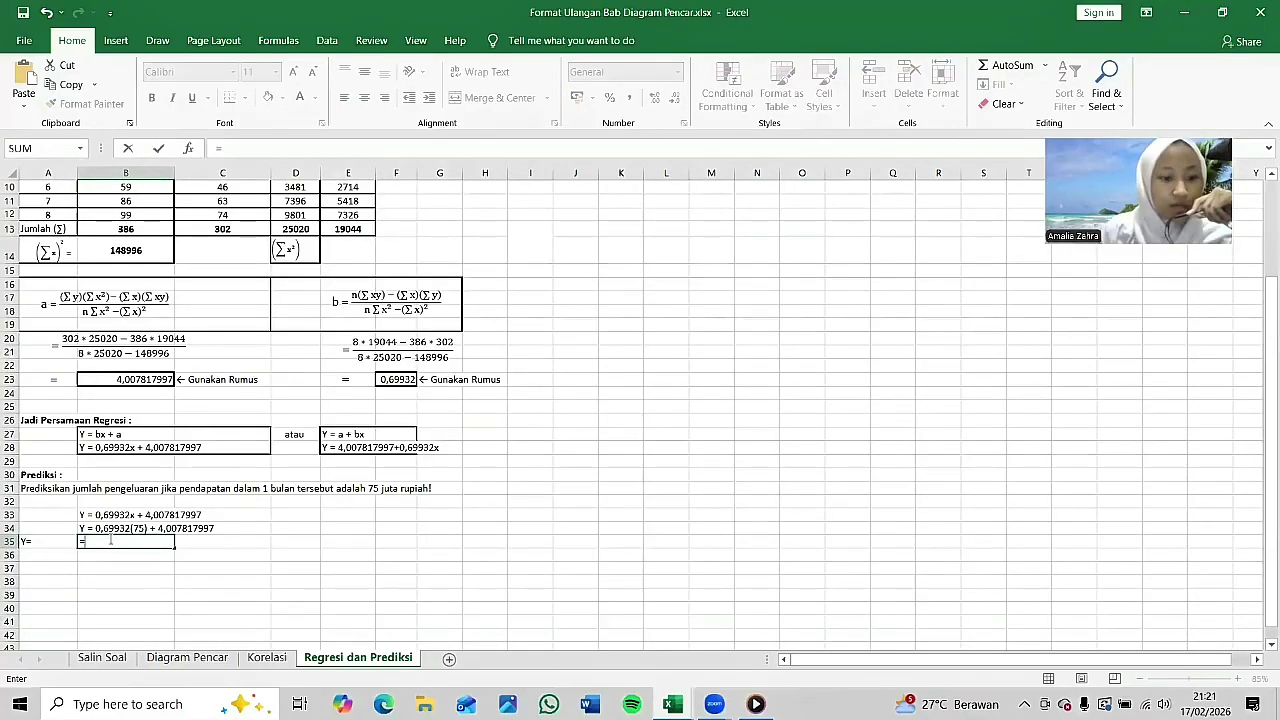
click(401, 377)
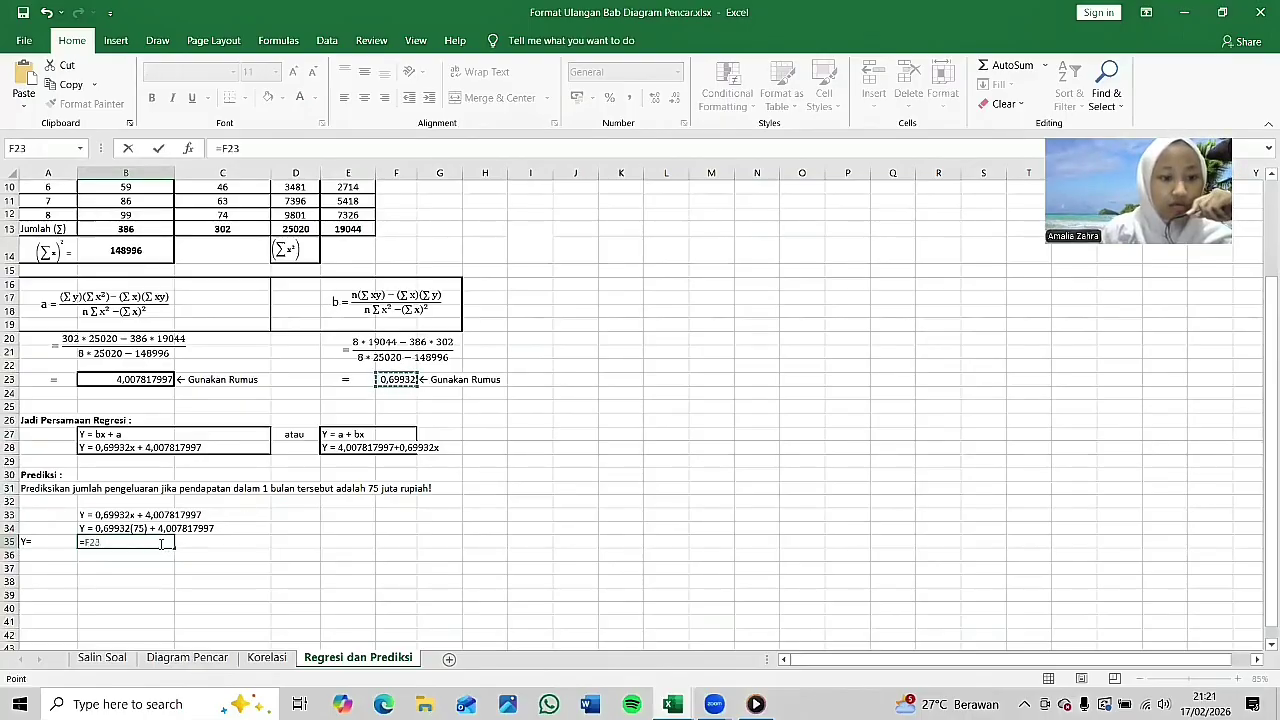
click(104, 541)
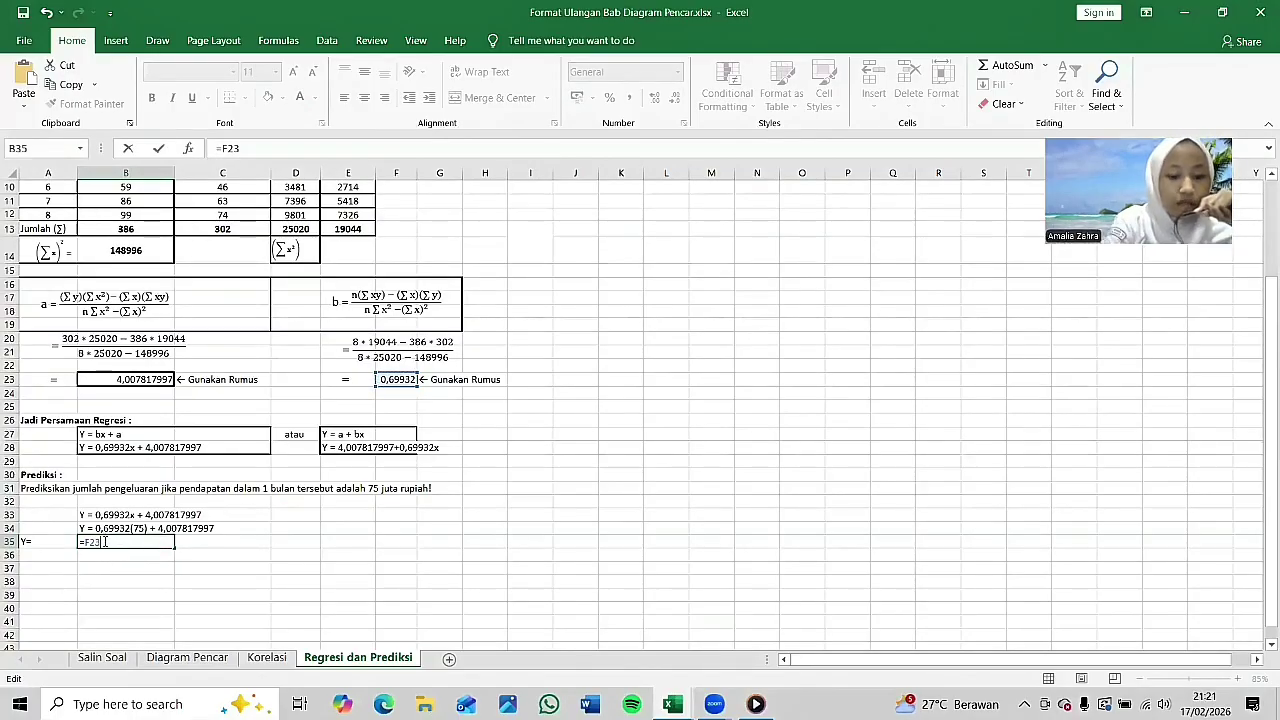
text(*)
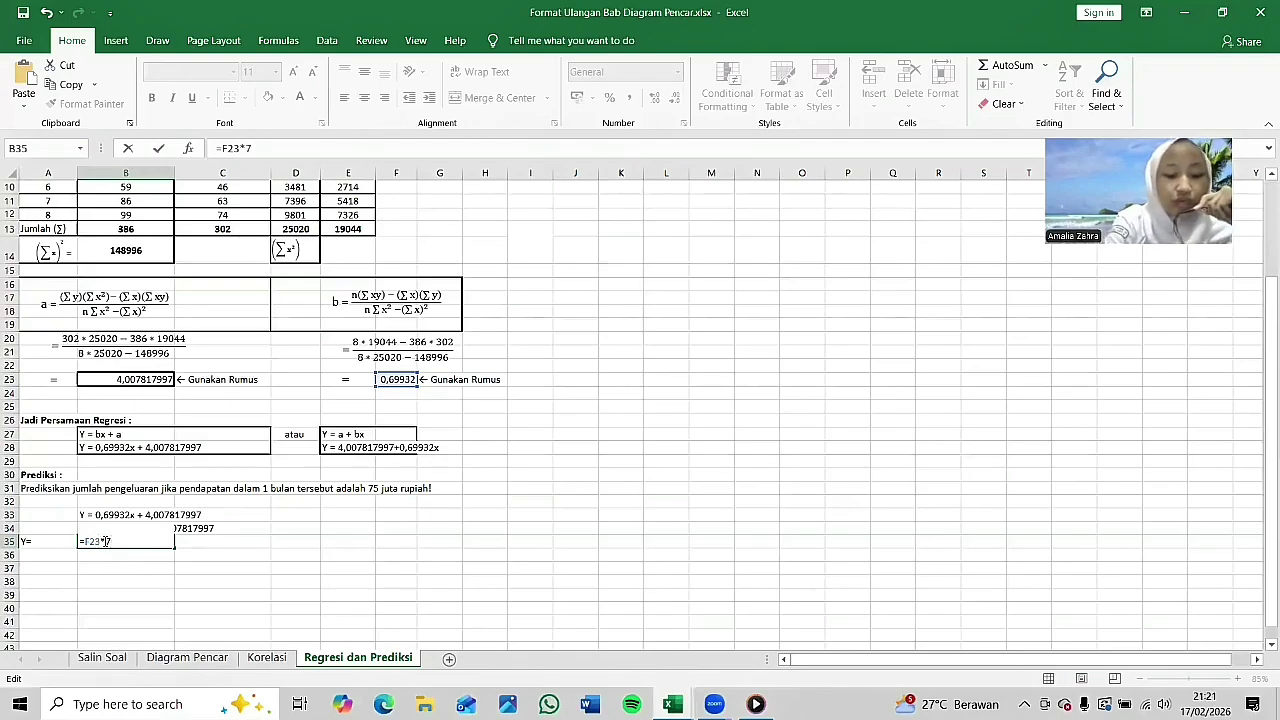
text(75+)
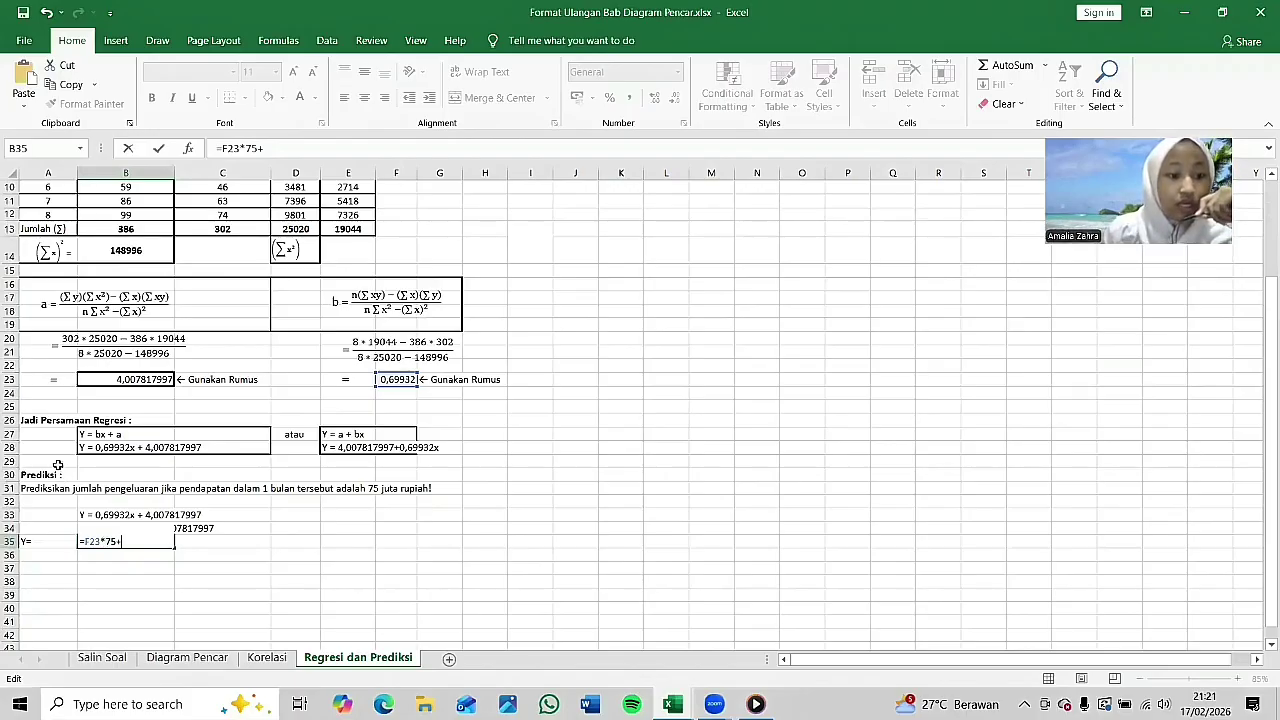
click(108, 380)
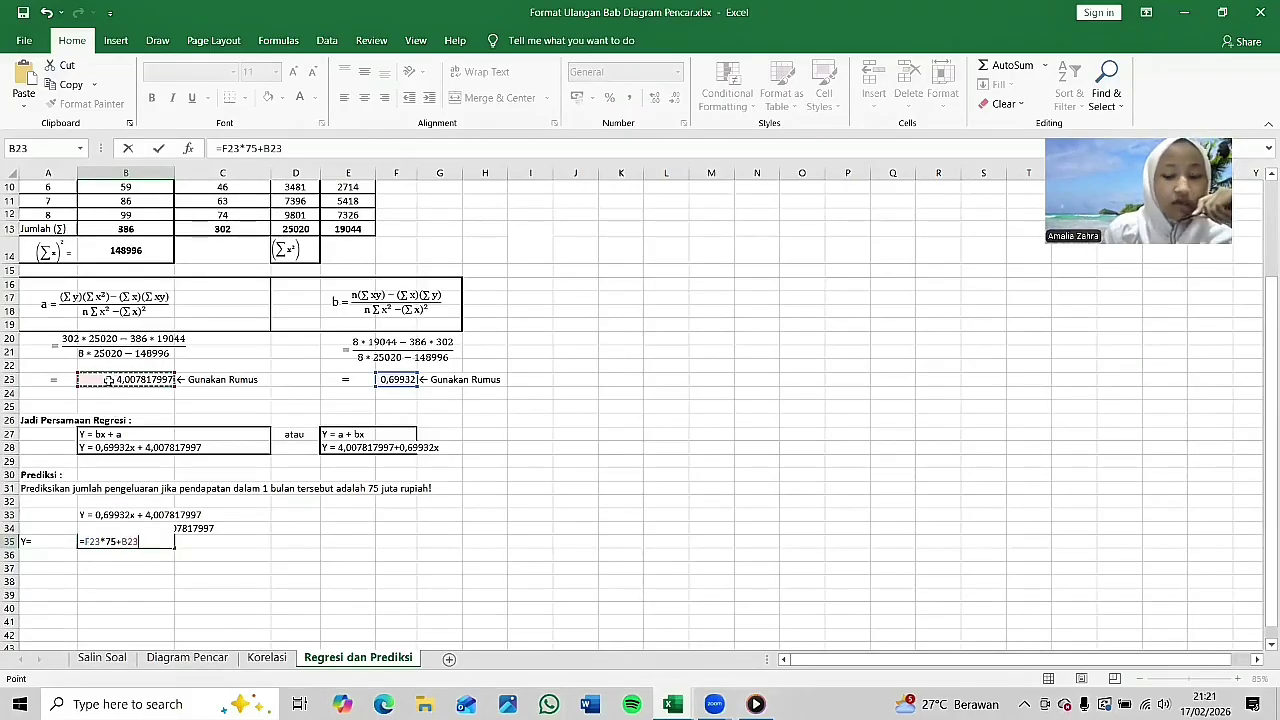
key(Return)
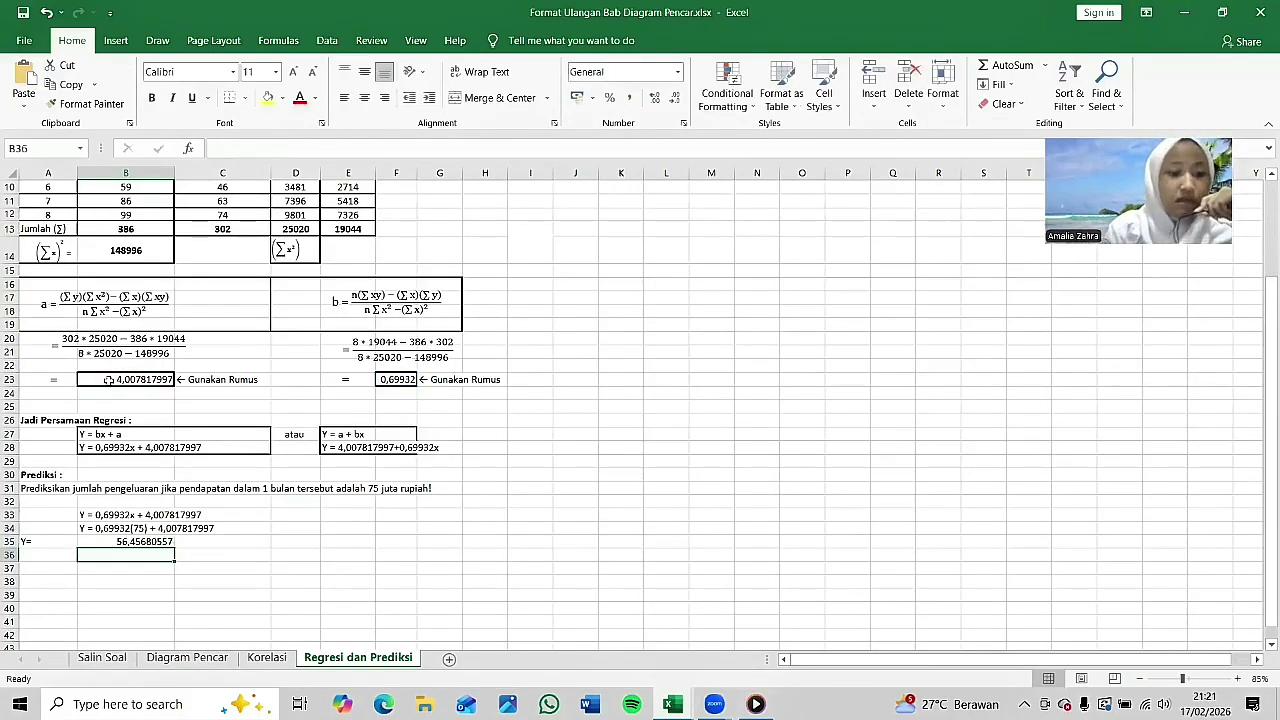
Step: Align the Y= label in A35 to the right and the result in B35 to the left
click(250, 540)
click(57, 545)
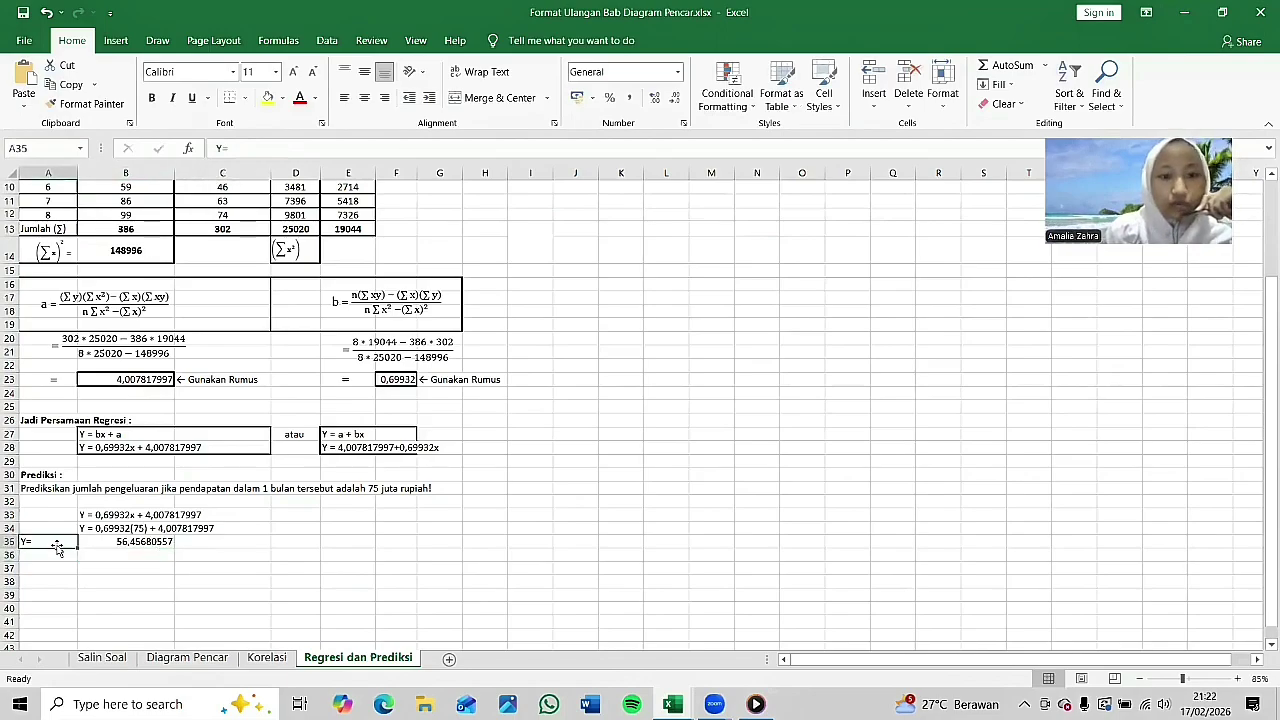
click(384, 100)
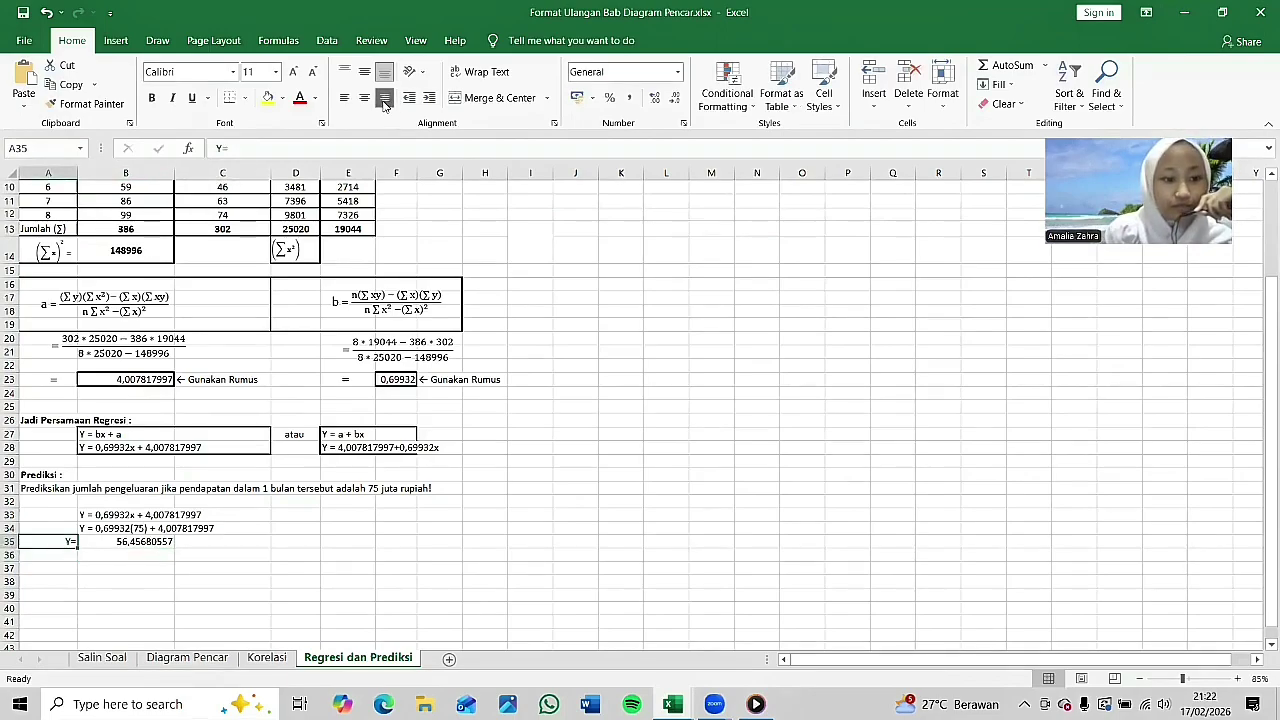
click(121, 543)
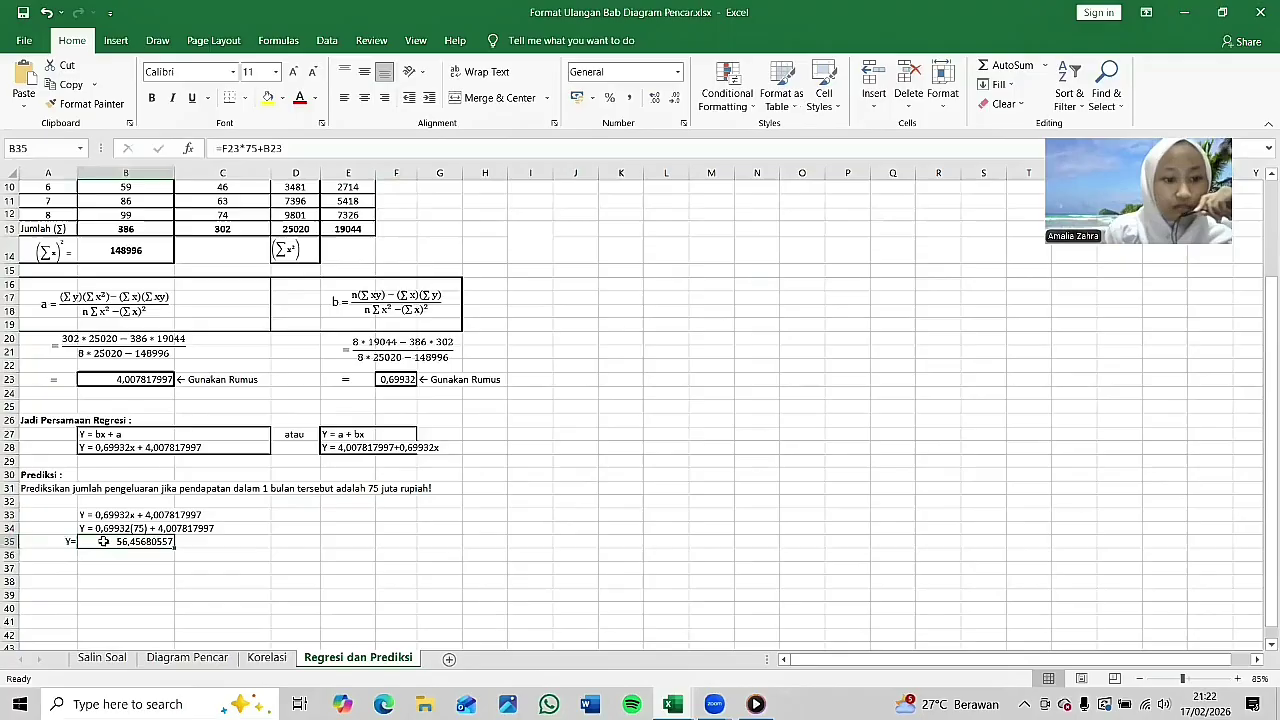
click(344, 97)
click(240, 556)
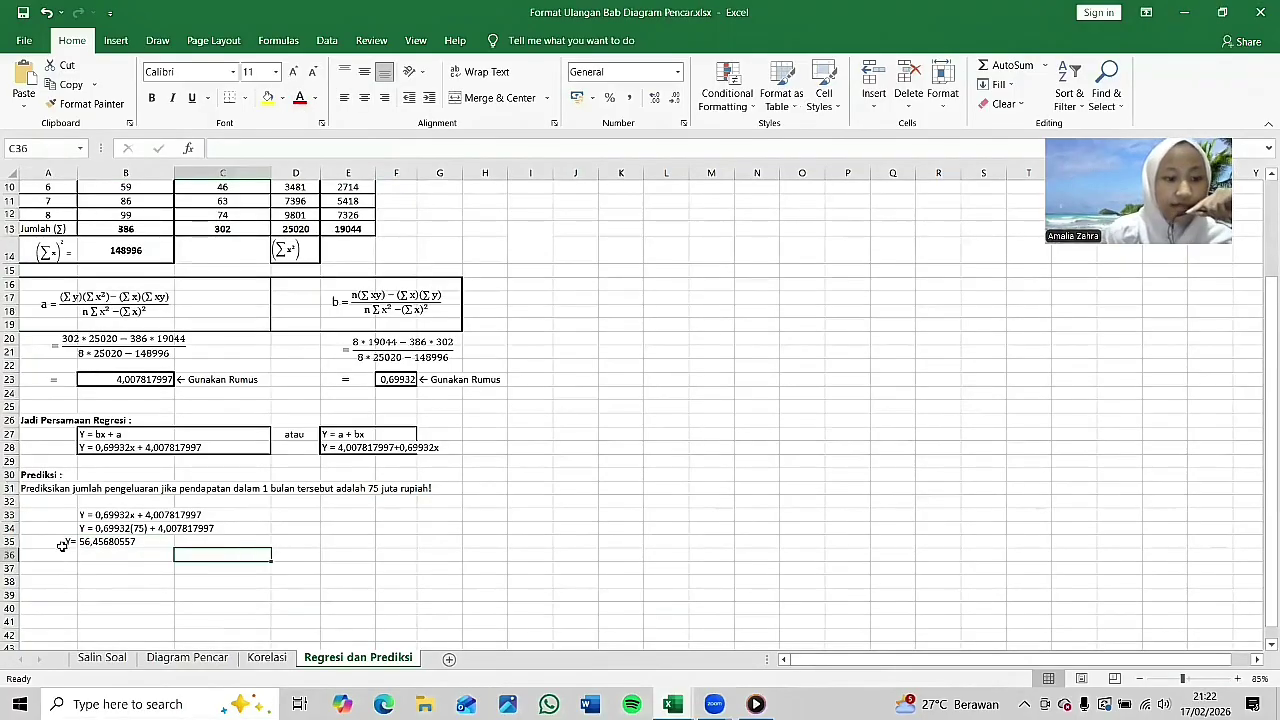
click(62, 545)
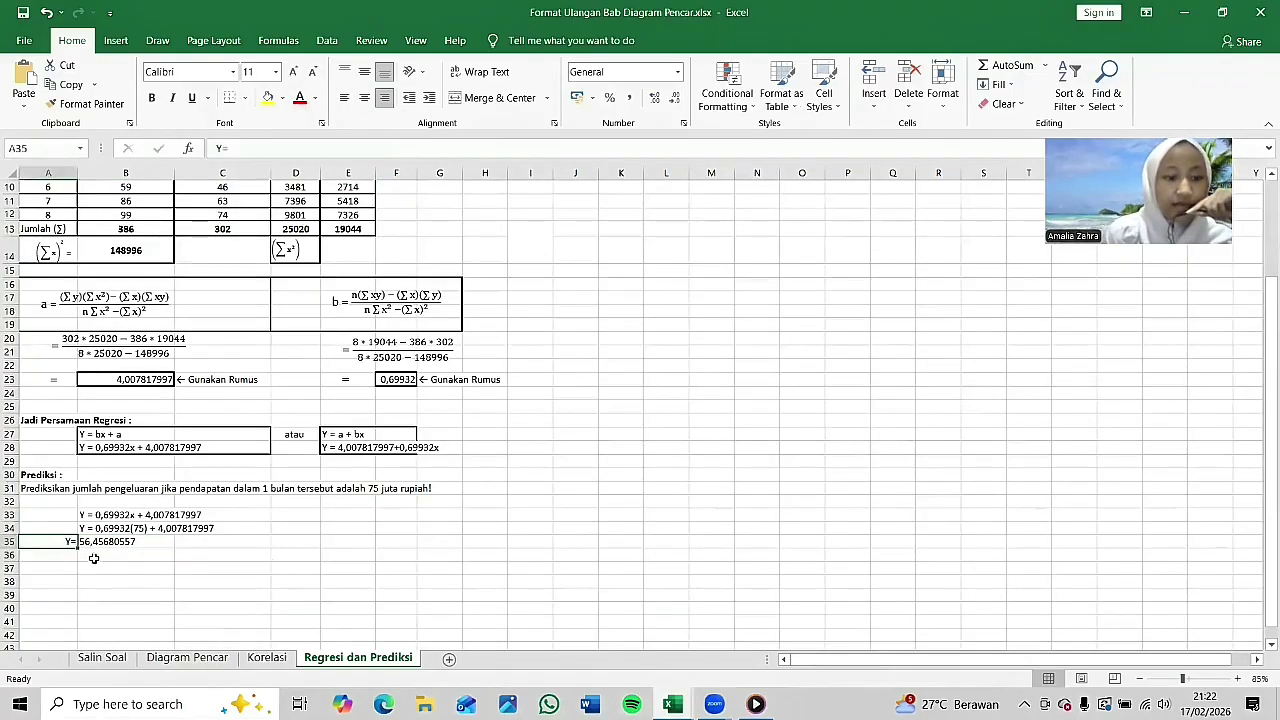
Step: Write in A37 the conclusion "Kesimpulan : Jumlah pengeluaran dalam 1 bulan jika pendapatan dalam 1 bulan 75 juta adalah 56 juta."
click(142, 541)
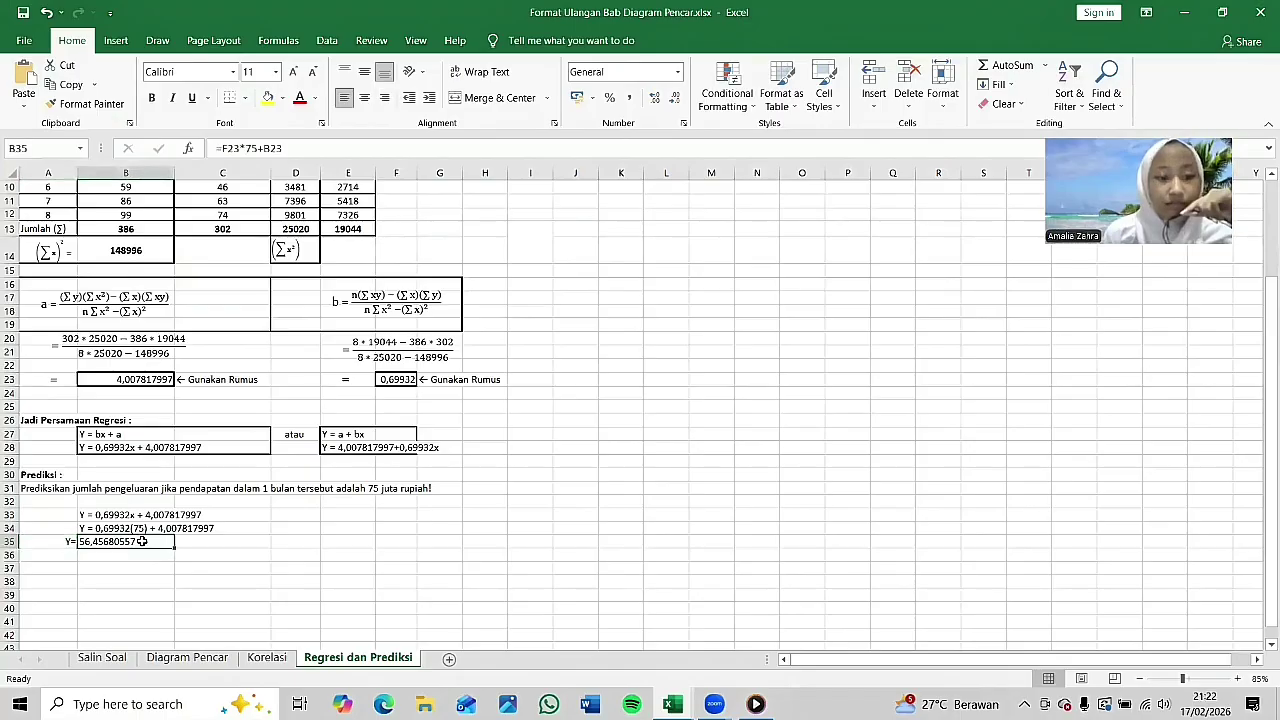
click(74, 580)
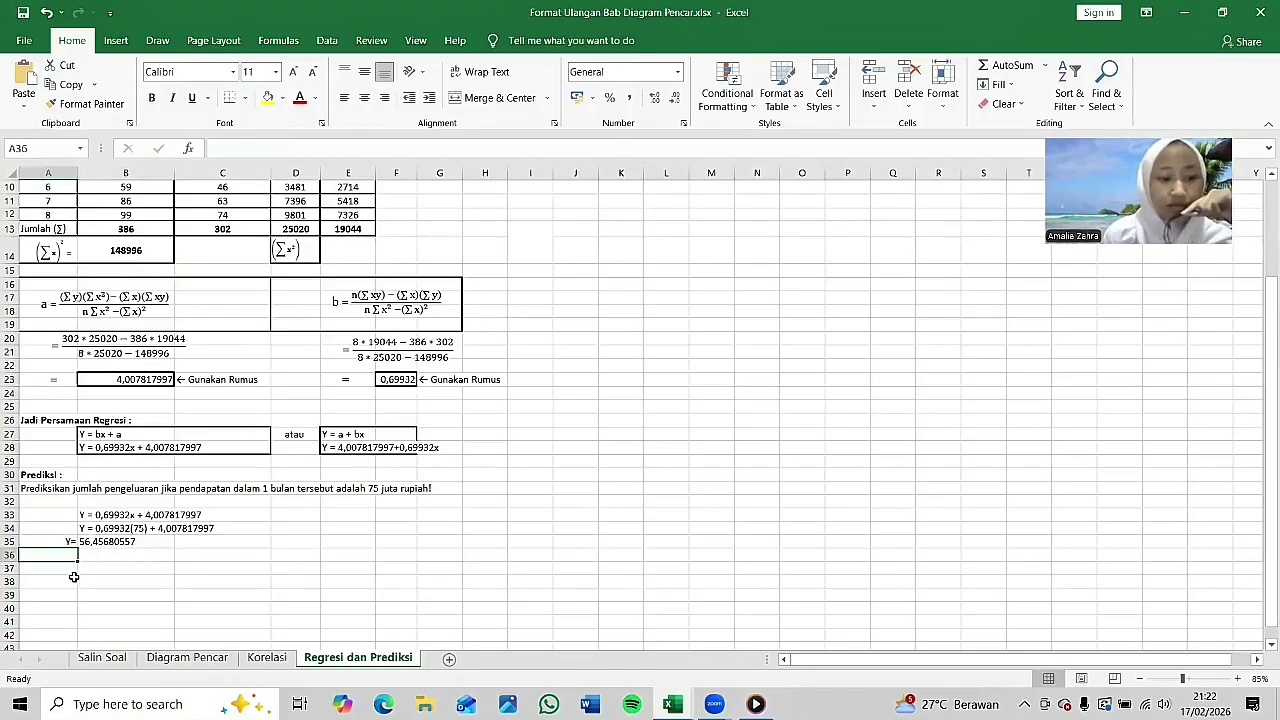
click(63, 566)
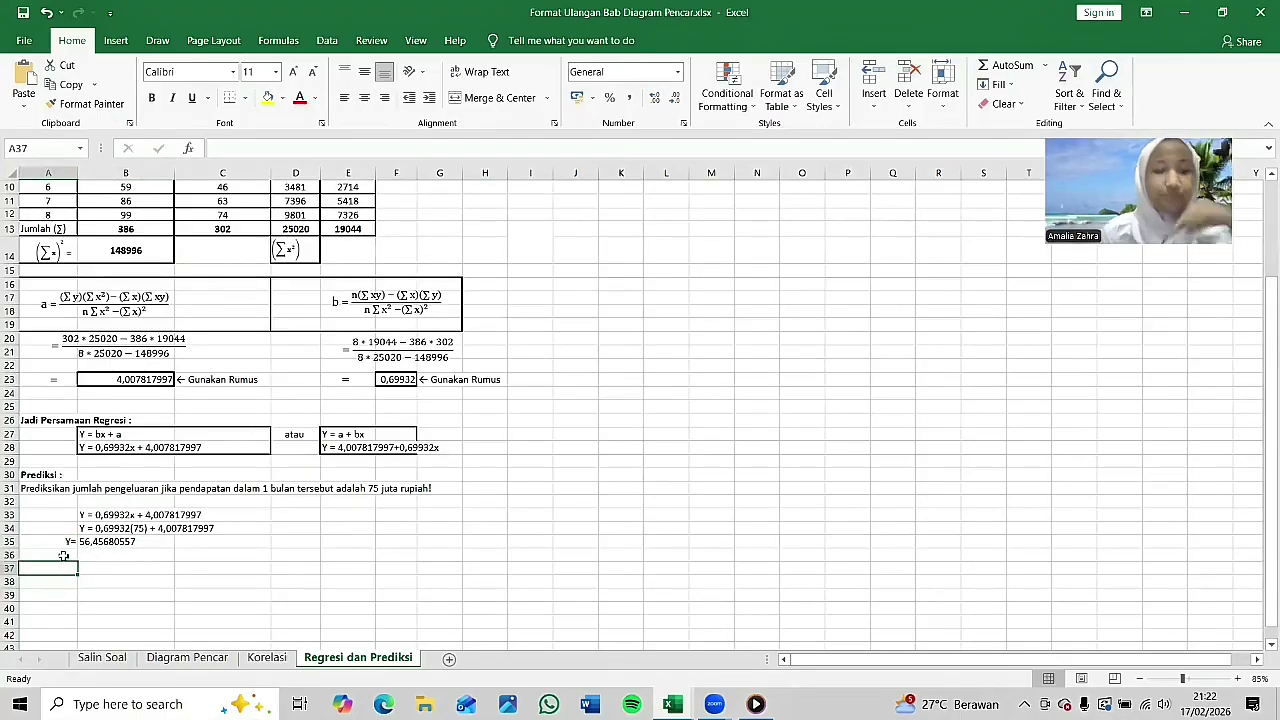
text(Kesimpulan)
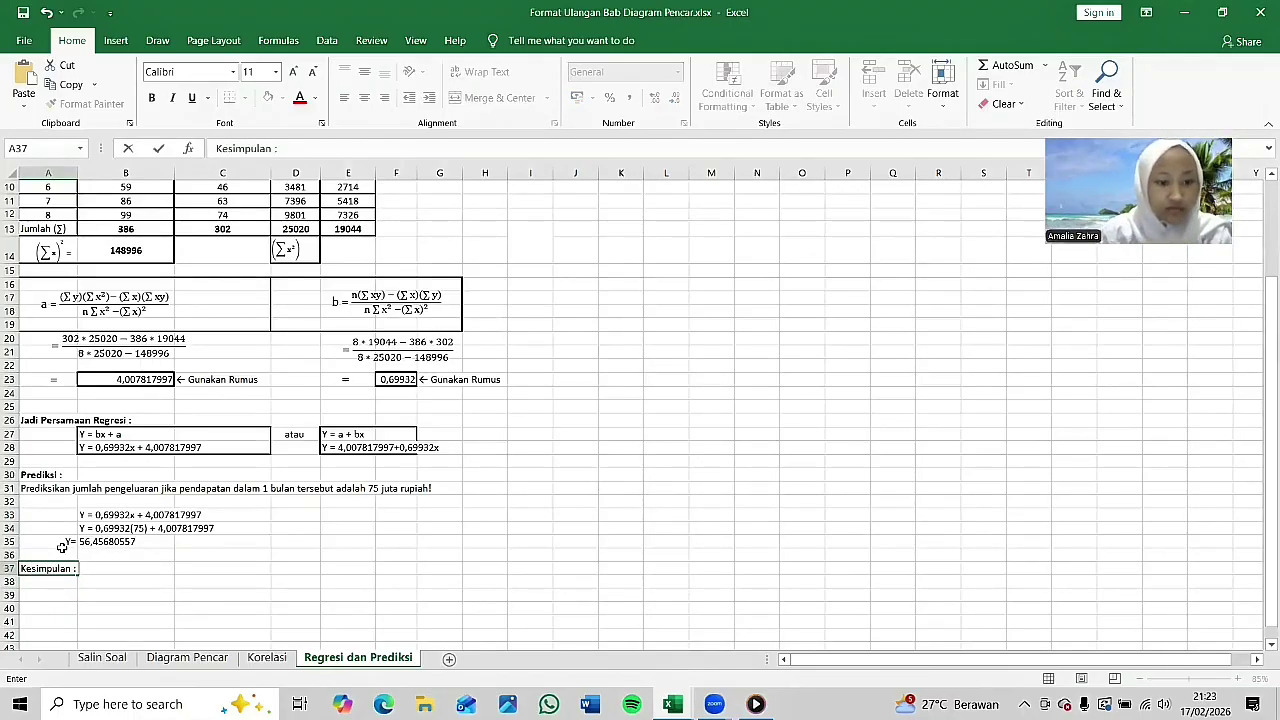
text( : Jumla)
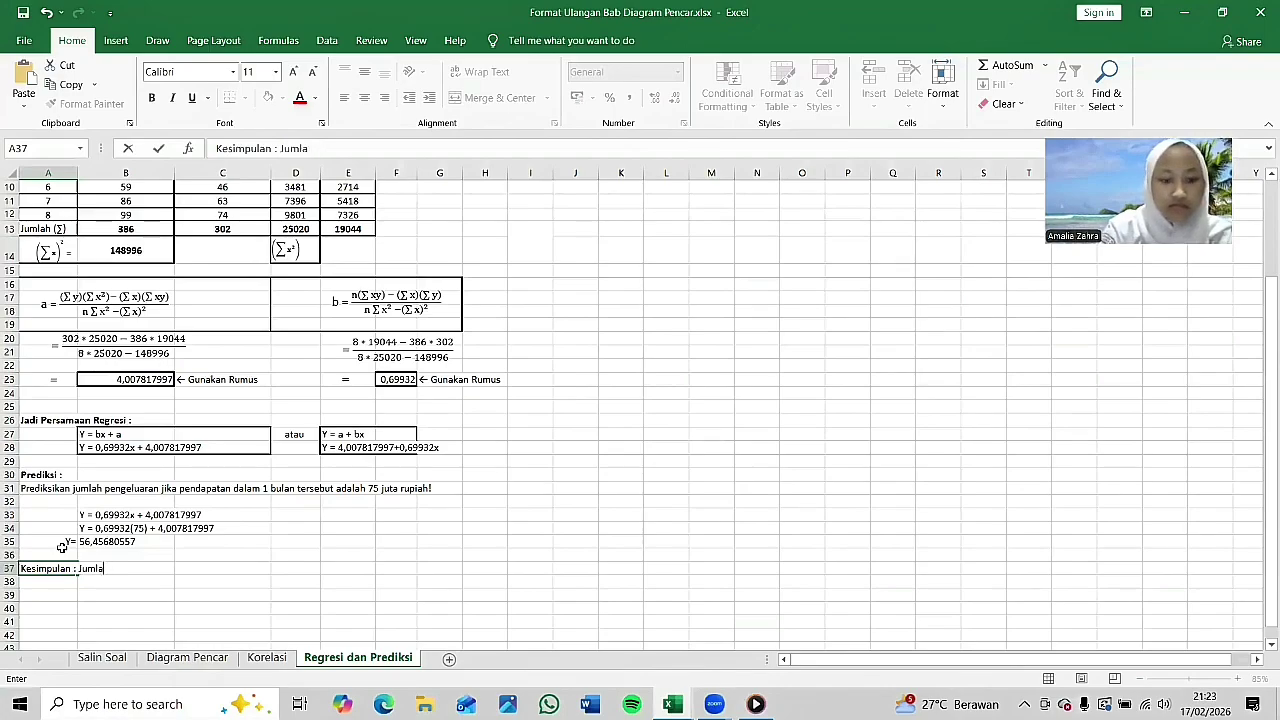
text(h pen)
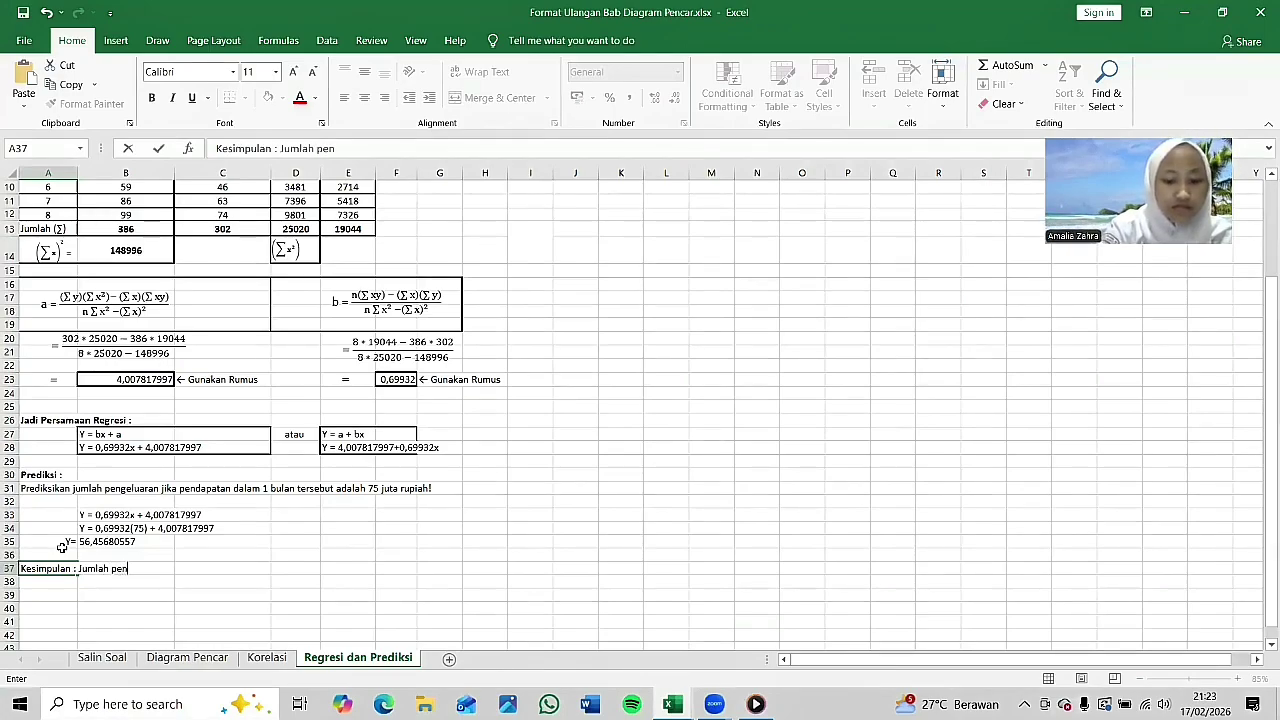
text(geluaran dalam)
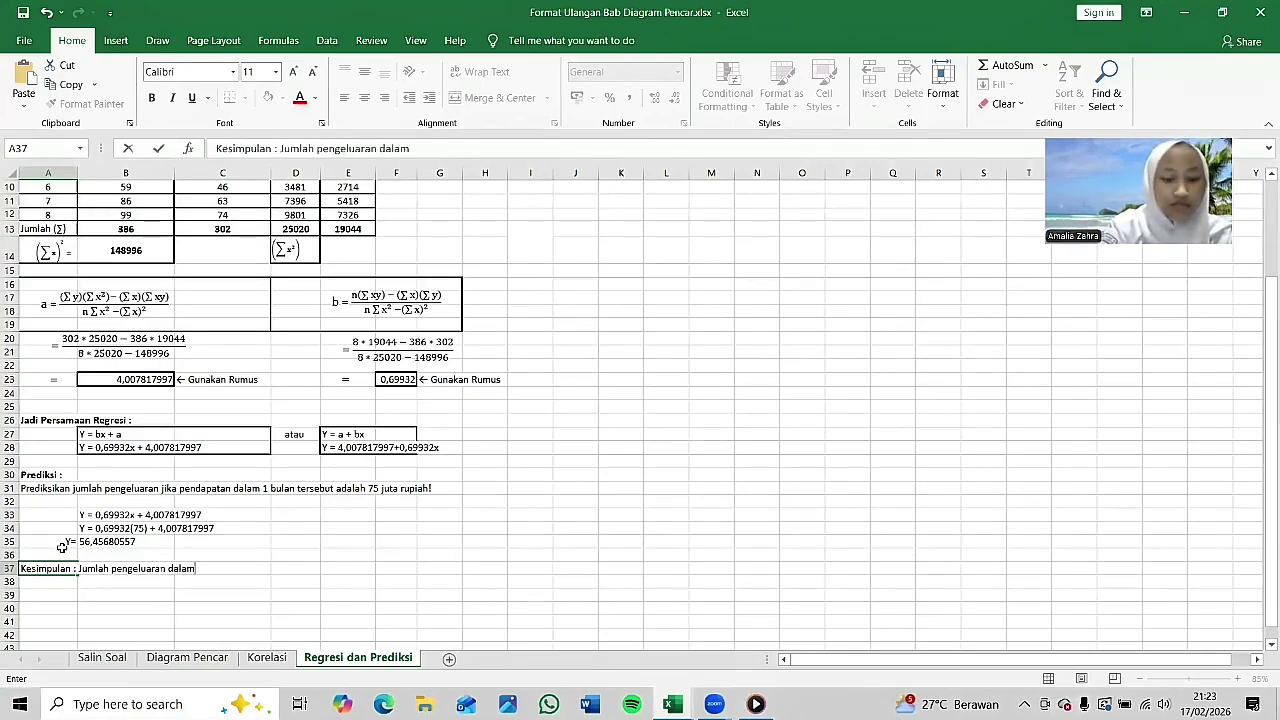
text( 1 bulam)
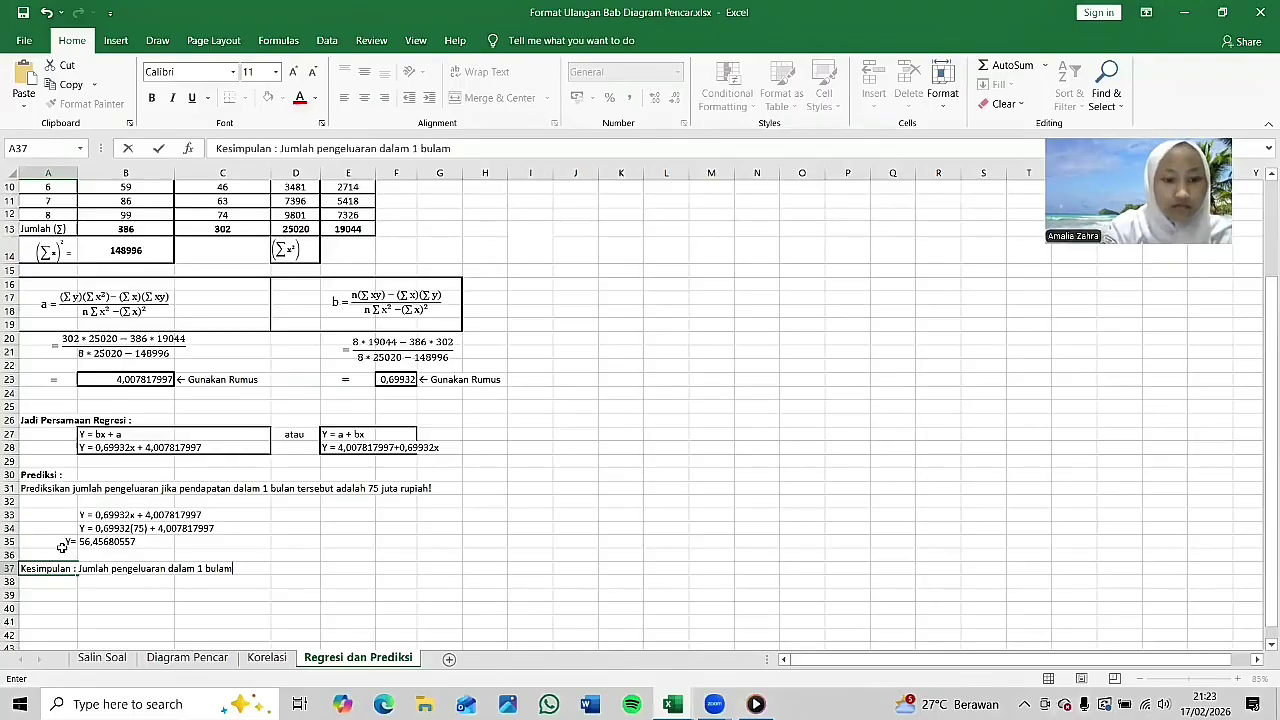
key(BackSpace)
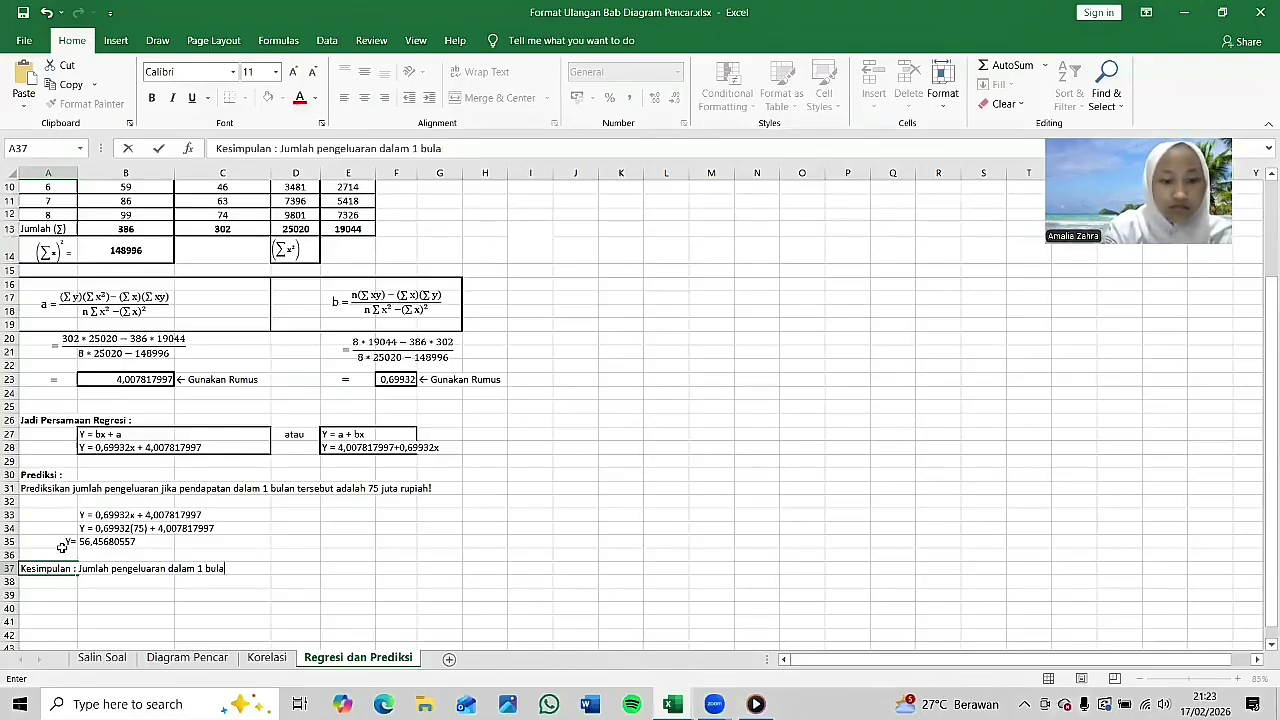
text(n jika pendapatab)
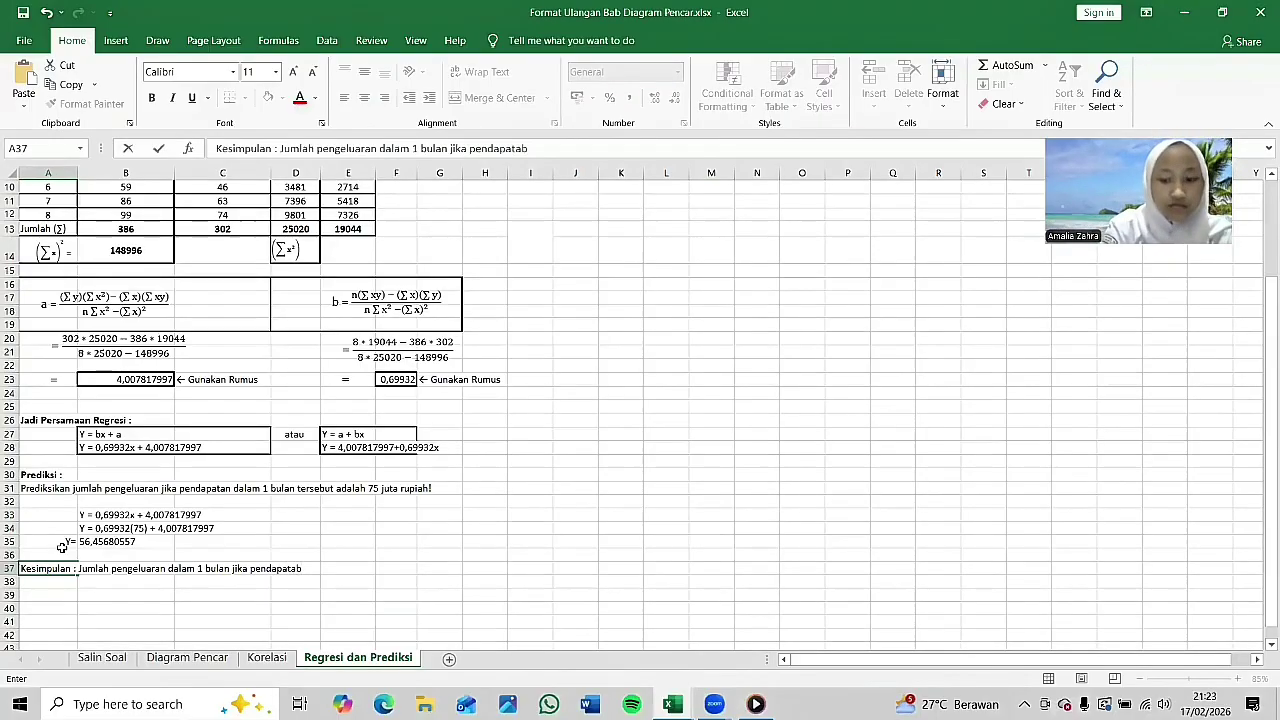
key(BackSpace)
text(n da)
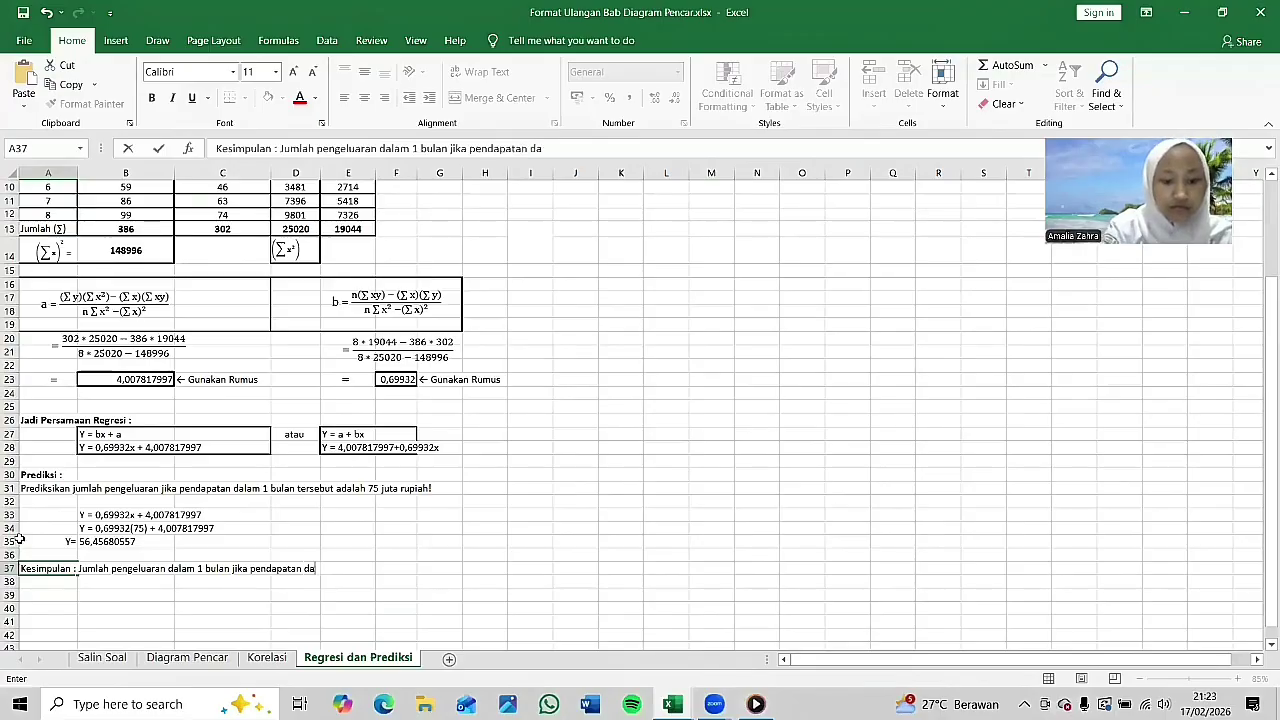
text(lam 1 bula)
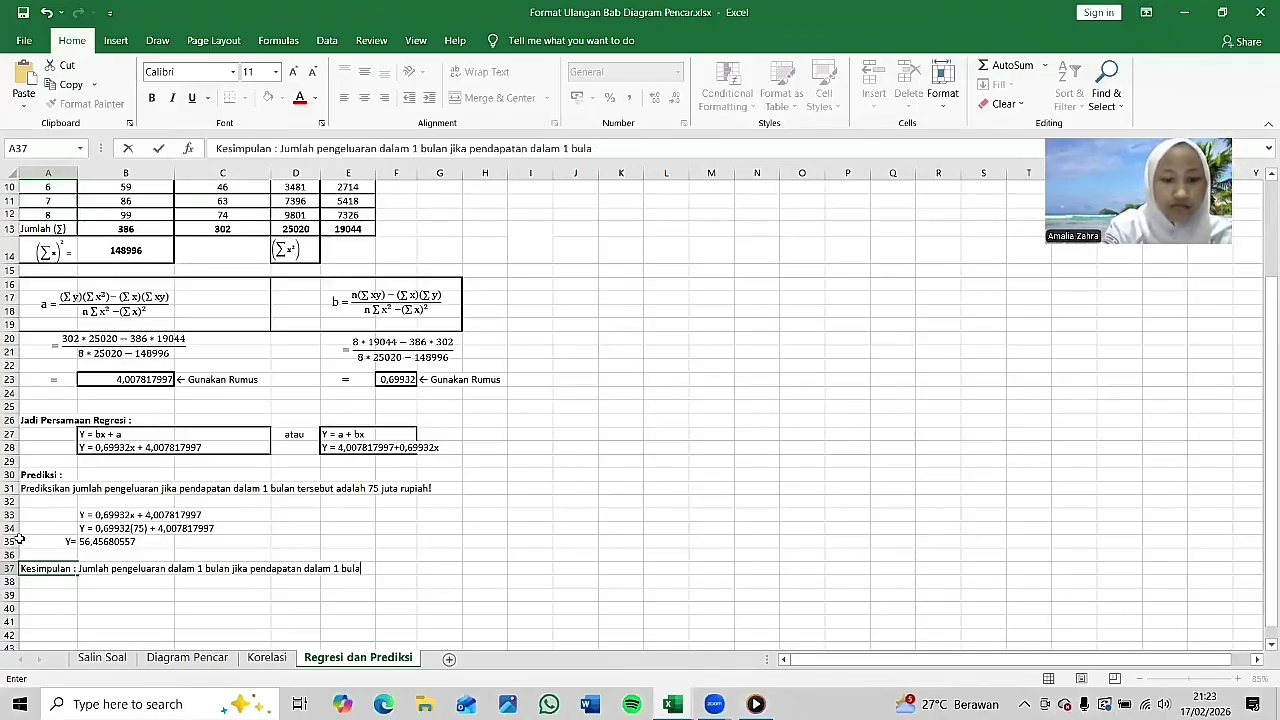
text(n 75 juta a)
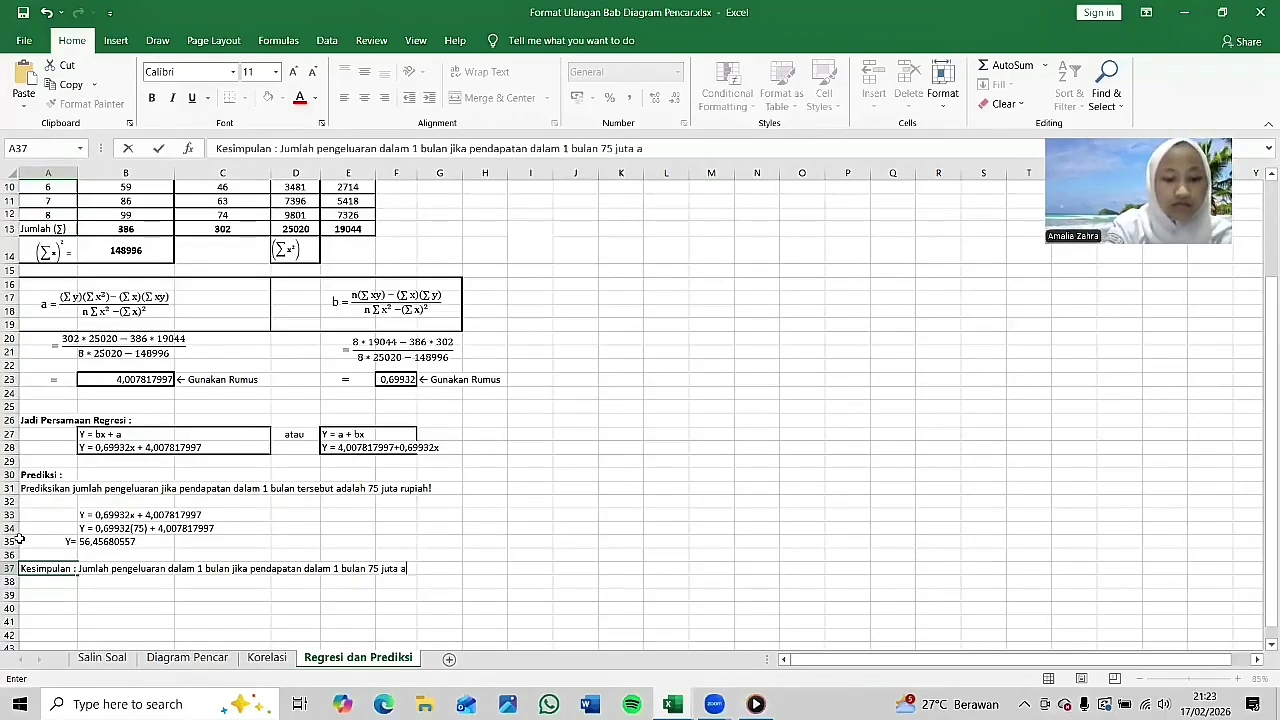
text(dalah 56 juta.)
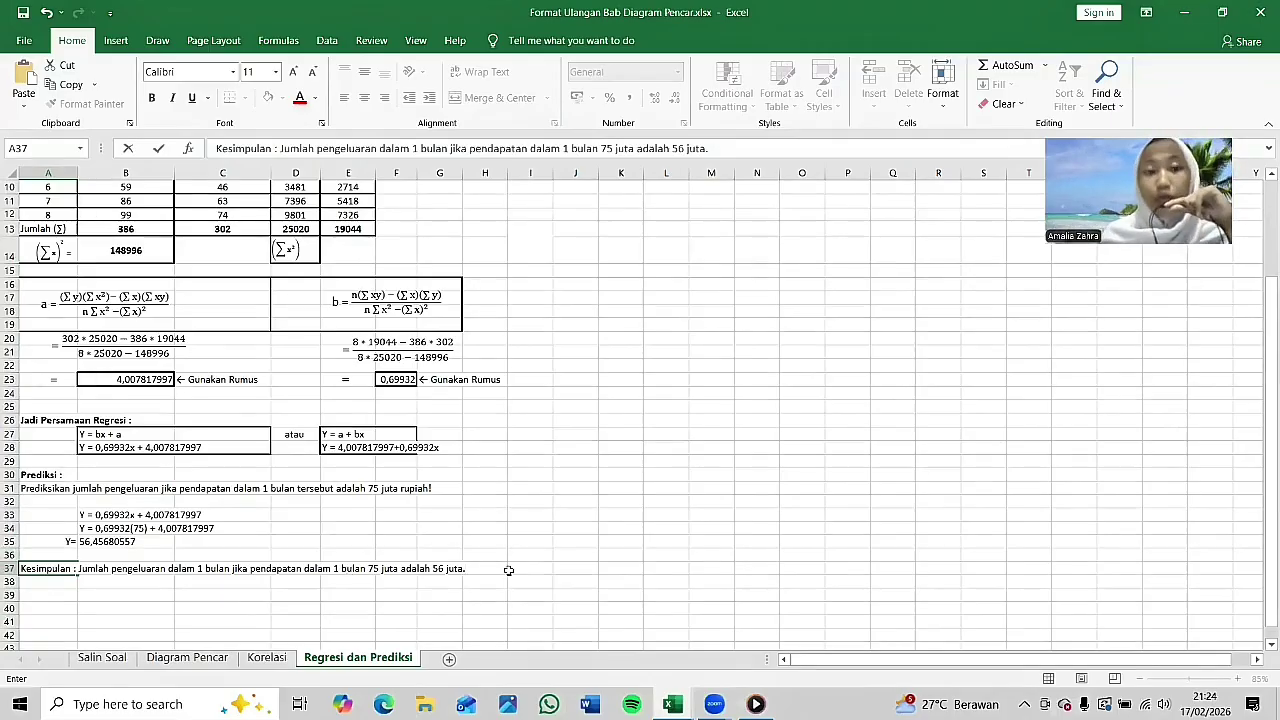
scroll(524, 494, up, 3)
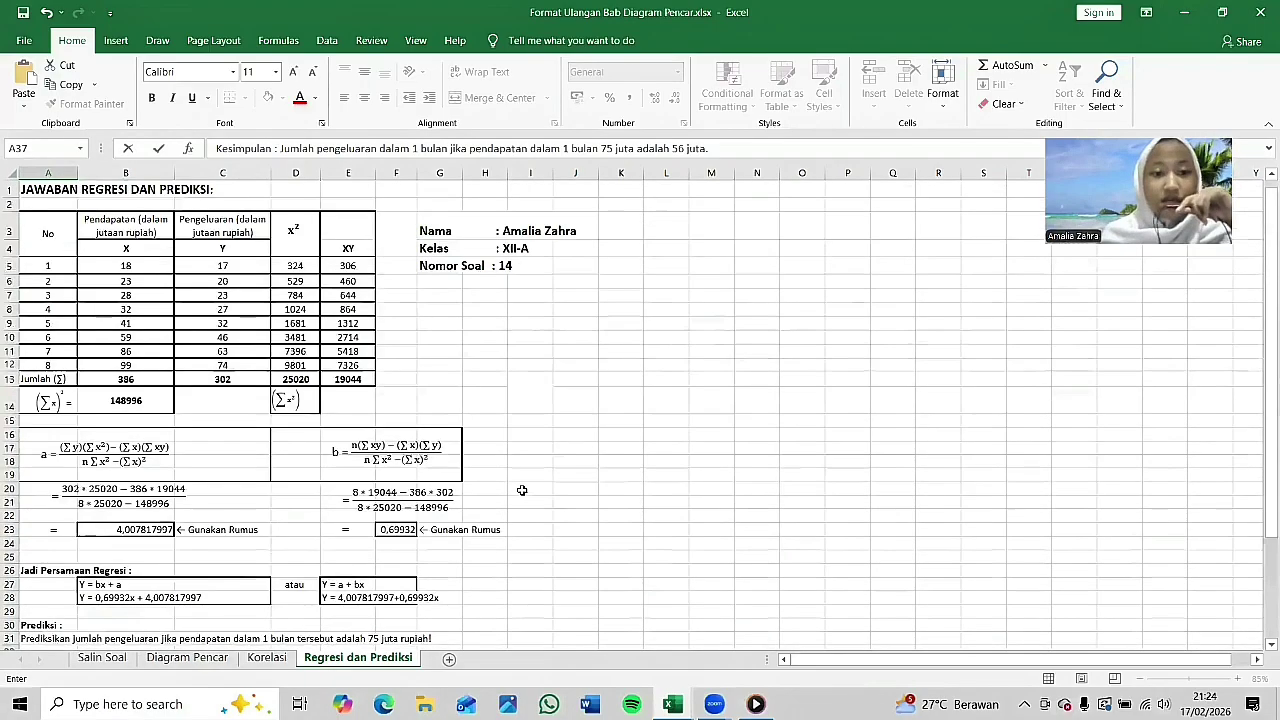
scroll(522, 490, down, 1)
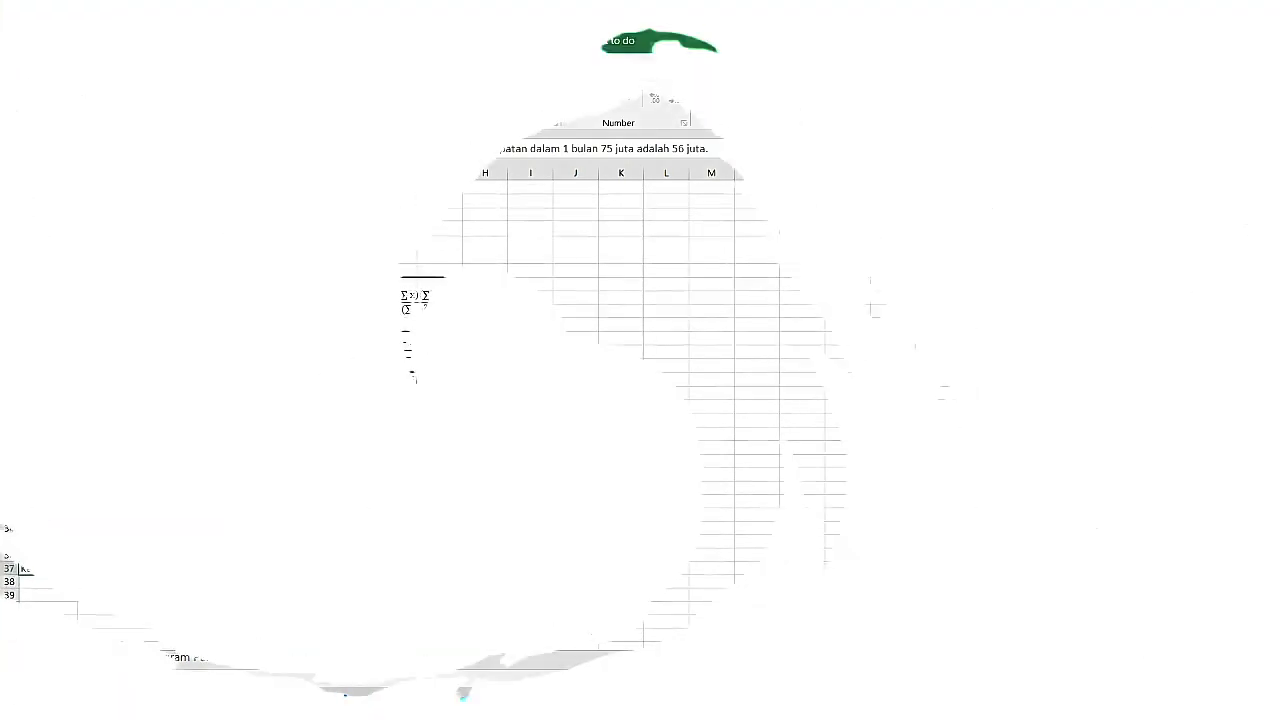